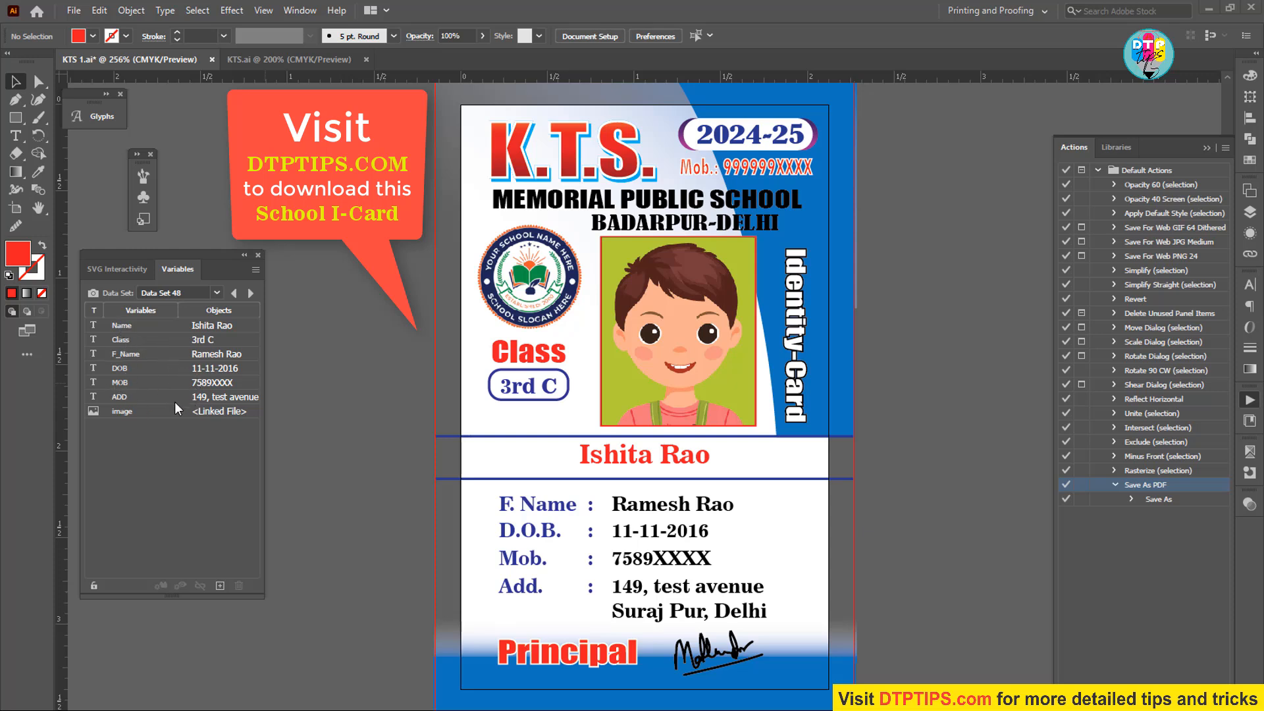
- Preview the ID card with different student records by cycling forward to Data Set 1 and back to Data Set 41
left_click(250, 294)
left_click(250, 295)
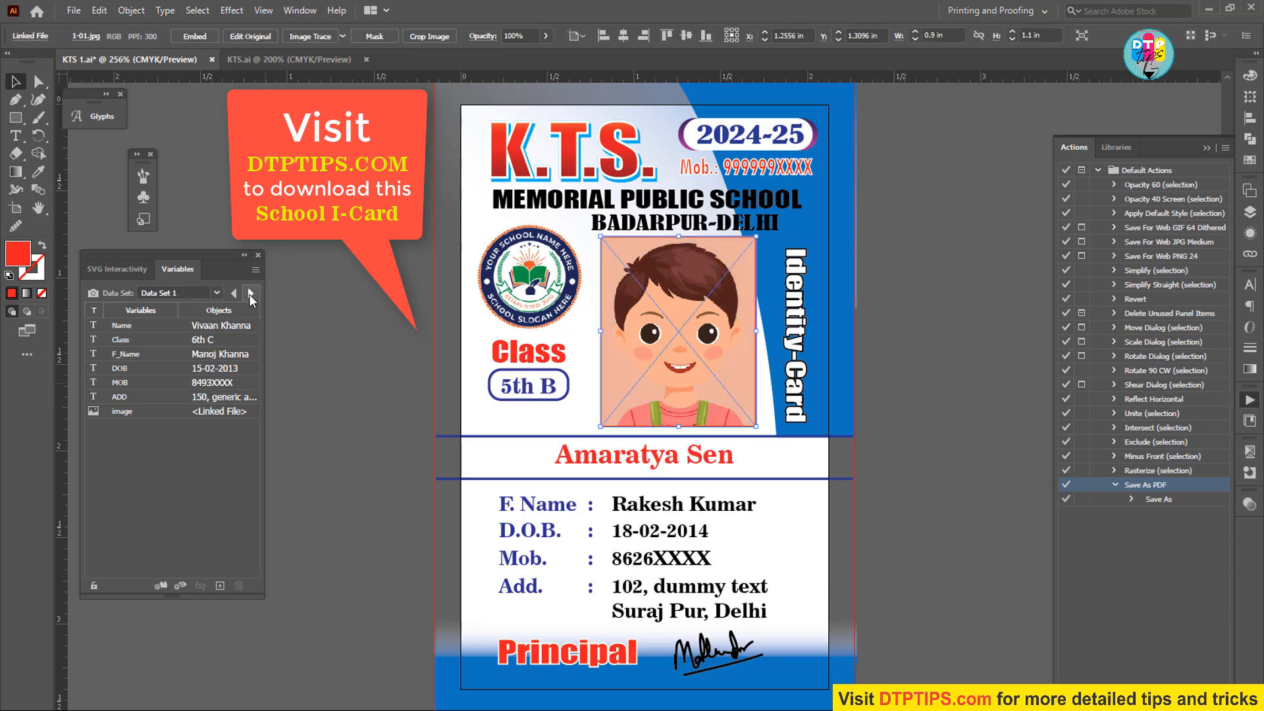
left_click(233, 294)
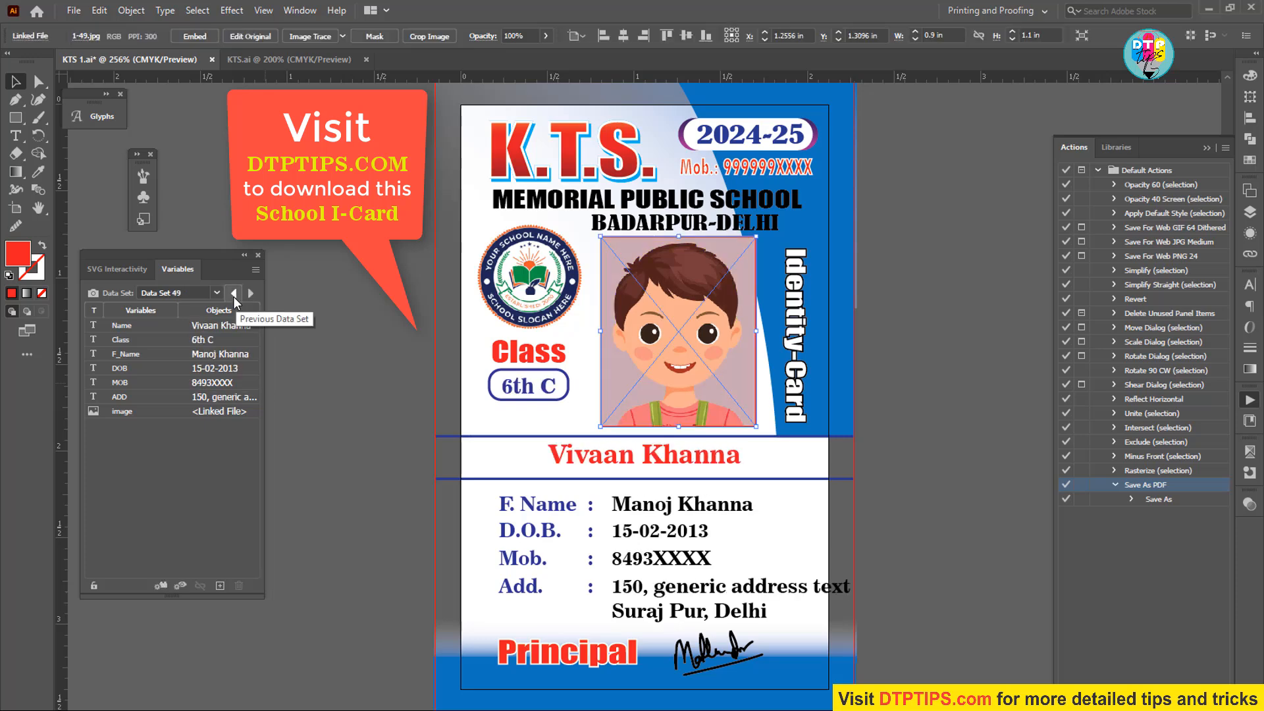
left_click(233, 294)
left_click(233, 297)
left_click(233, 297)
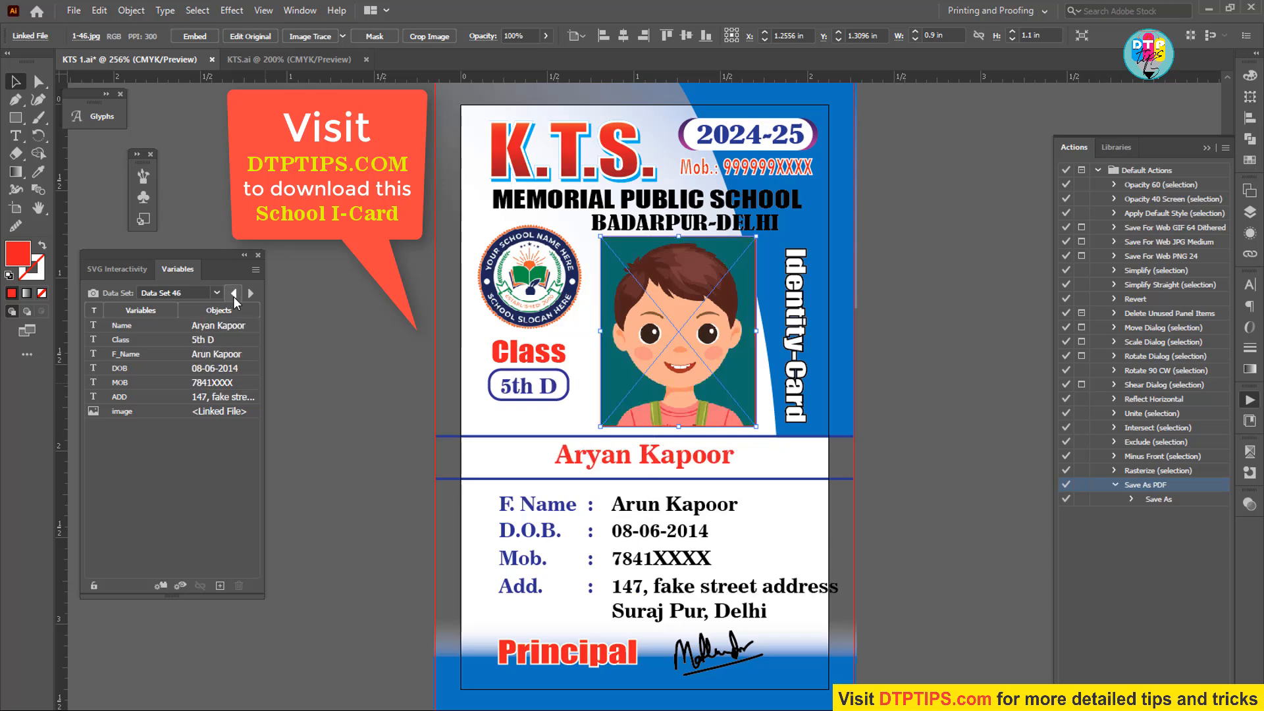
left_click(233, 297)
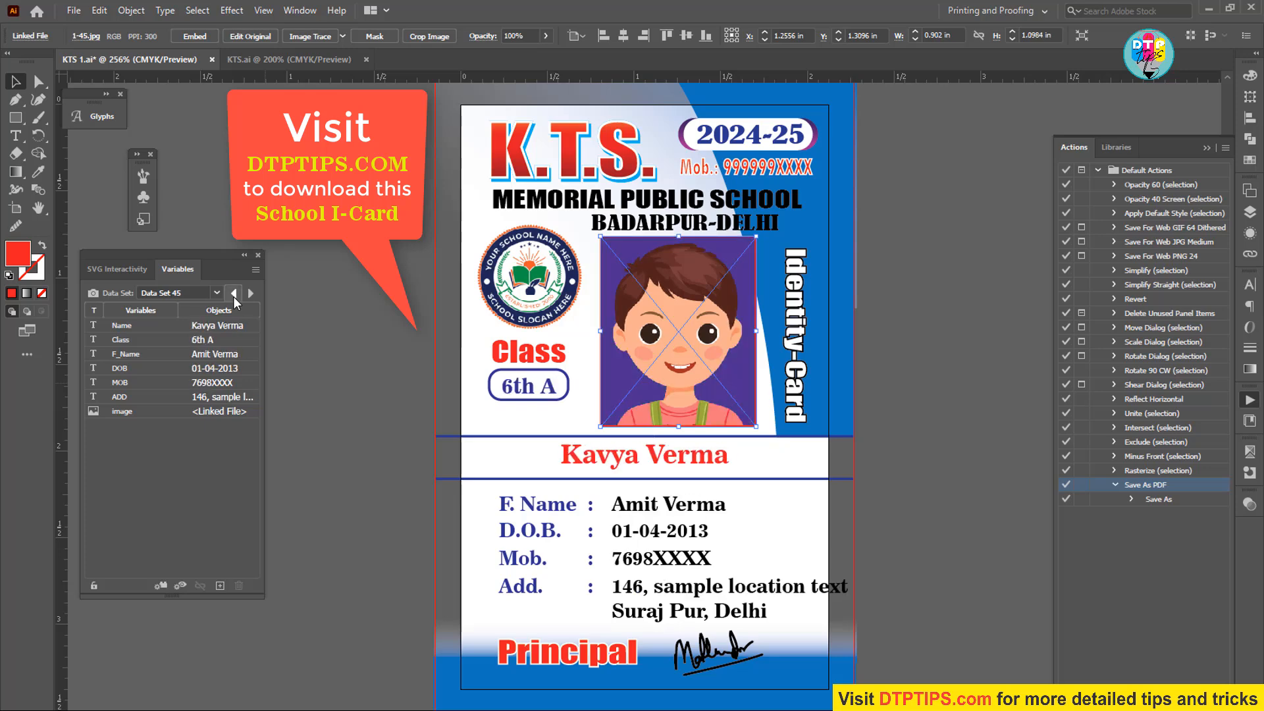
left_click(233, 296)
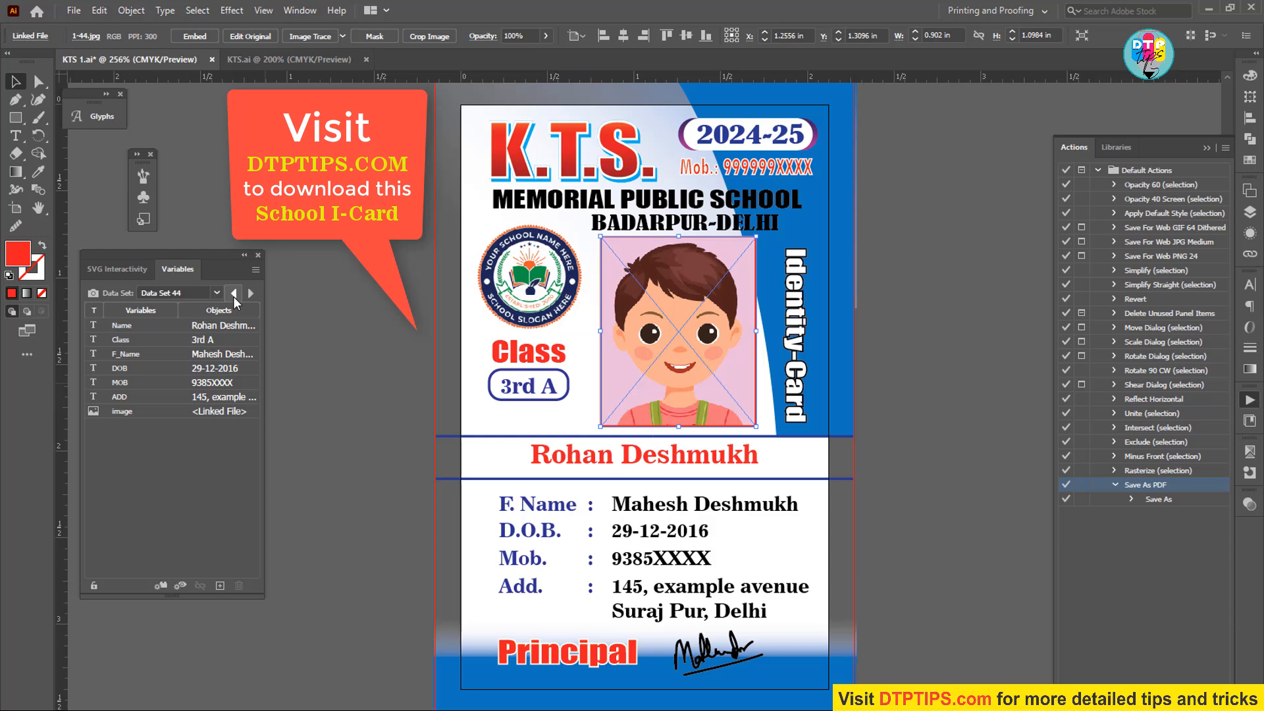
left_click(233, 296)
left_click(233, 296)
left_click(233, 297)
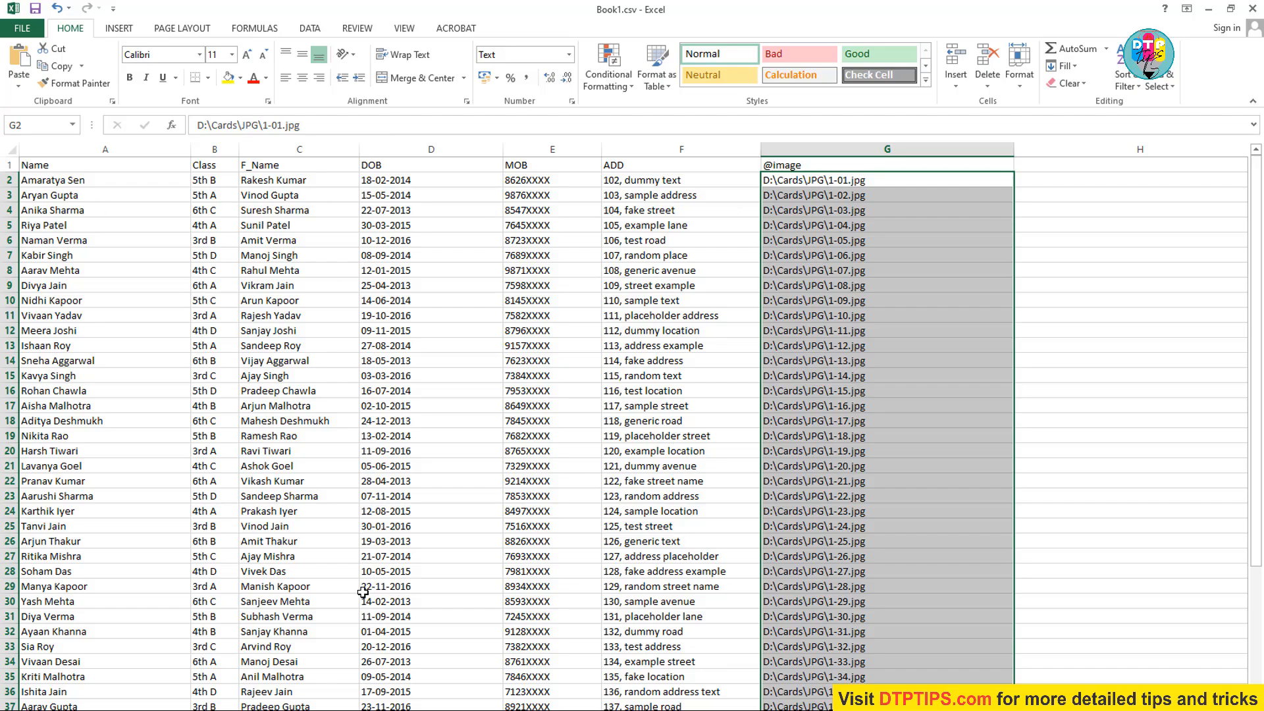
scroll(402, 493, "down", 7)
scroll(414, 546, "up", 7)
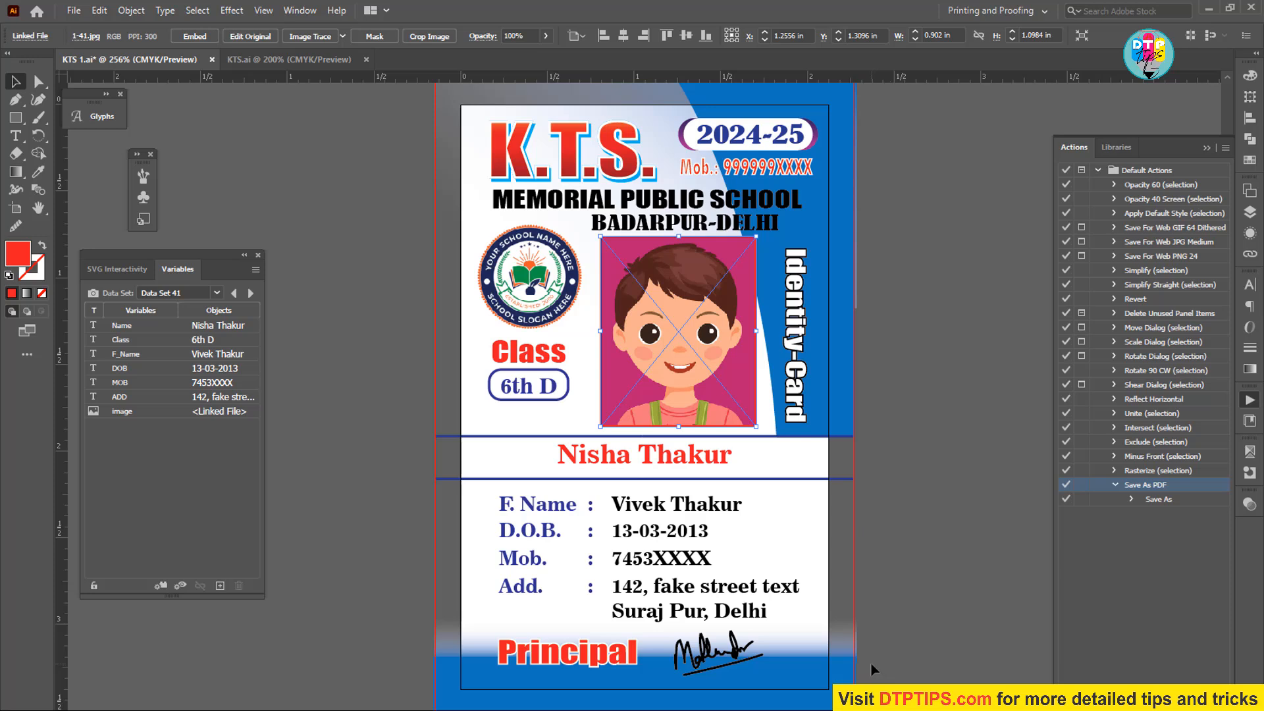
left_click(896, 471)
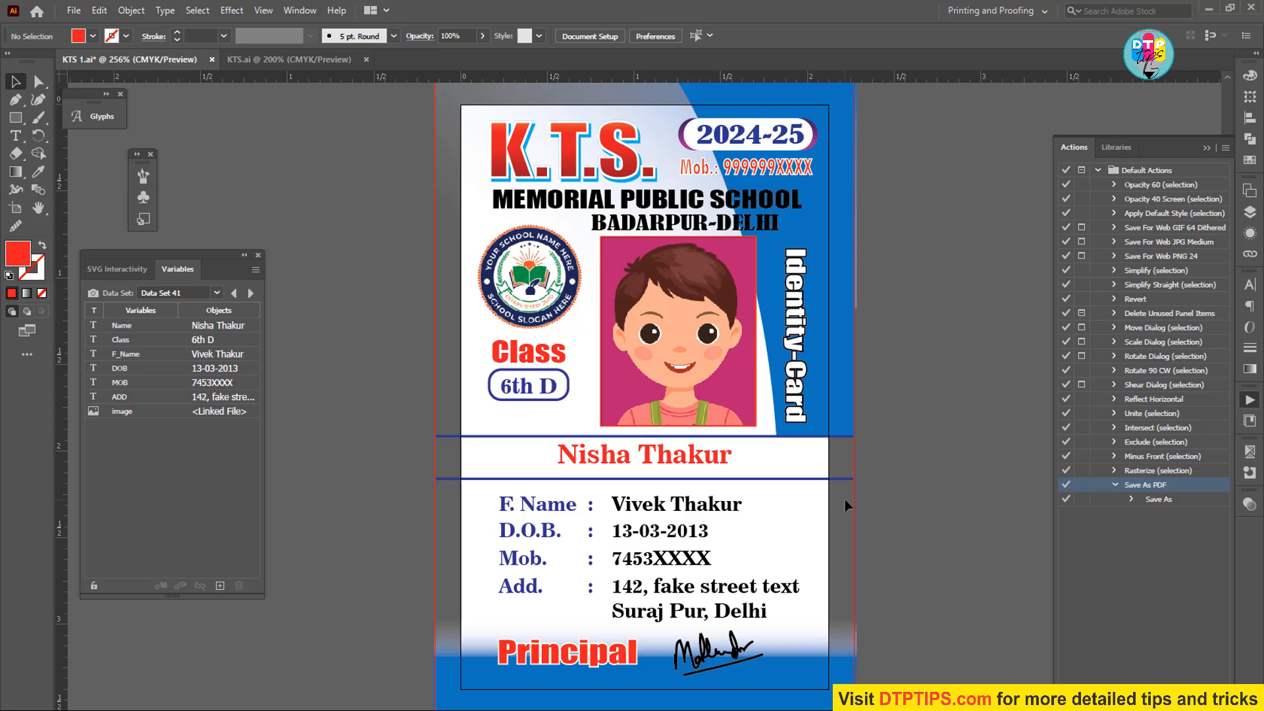
left_click(256, 58)
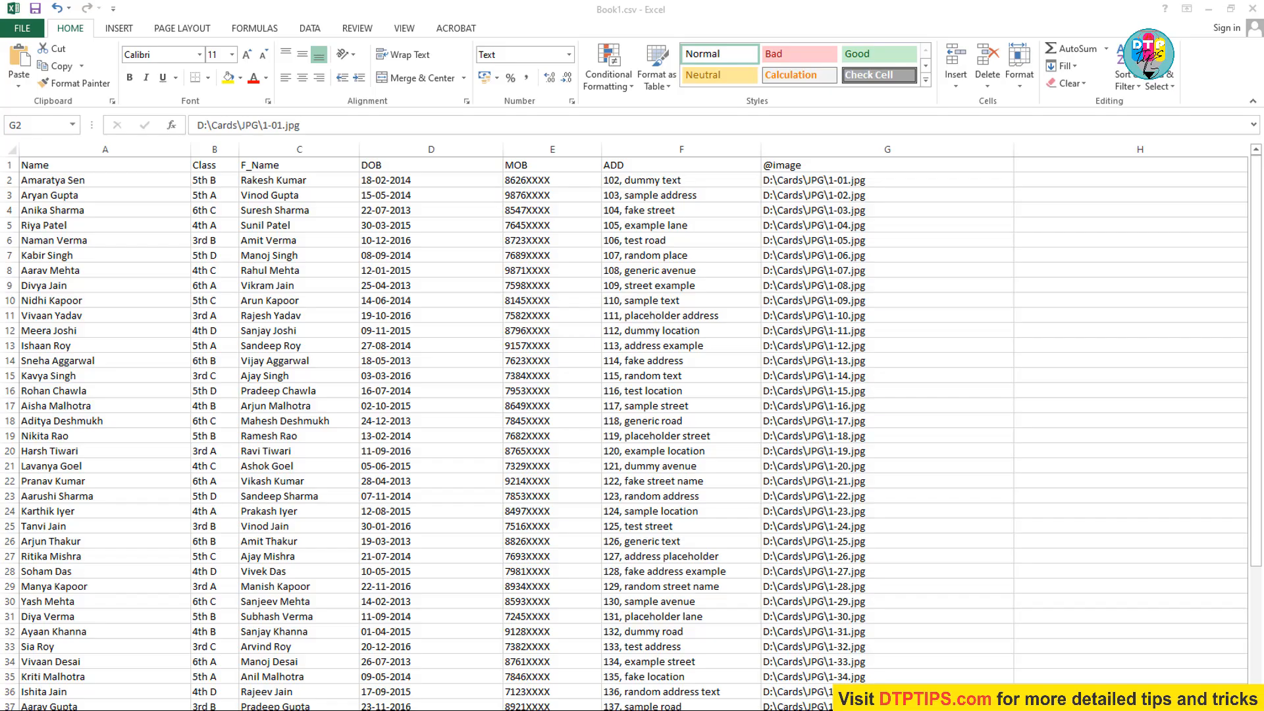
key("ctrl+shift+Down")
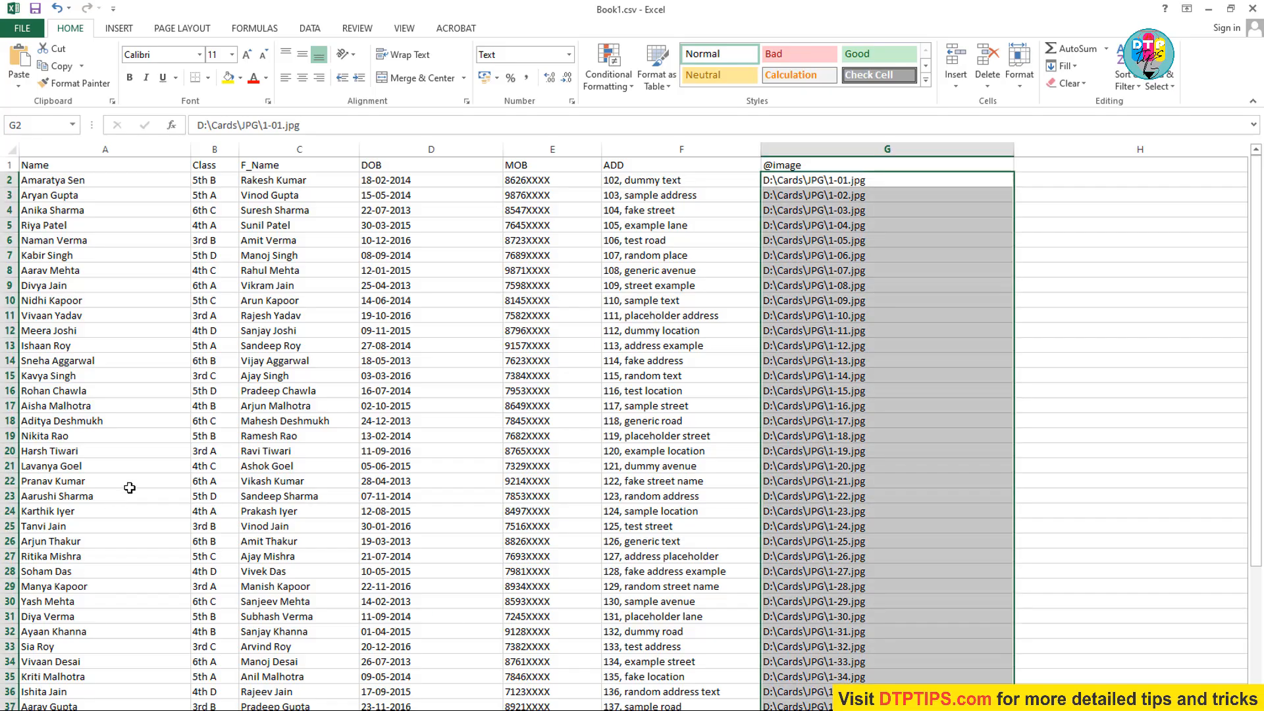
left_click(1095, 465)
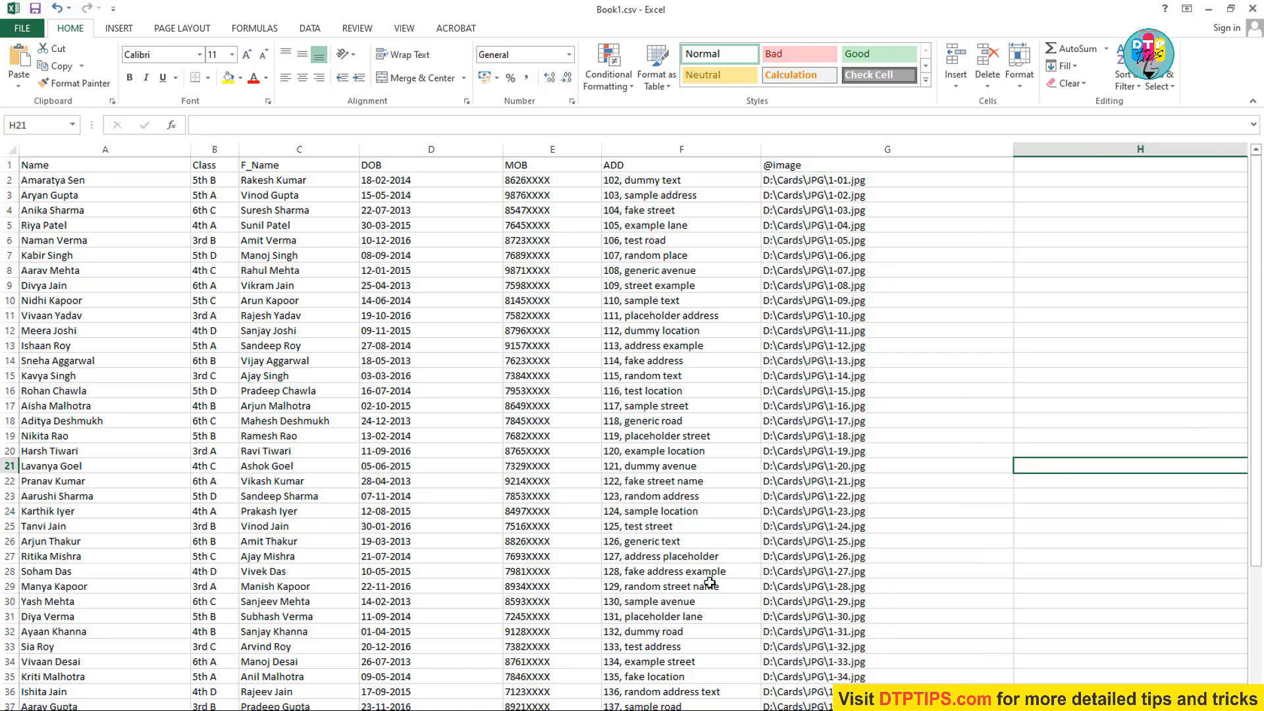
scroll(469, 526, "down", 4)
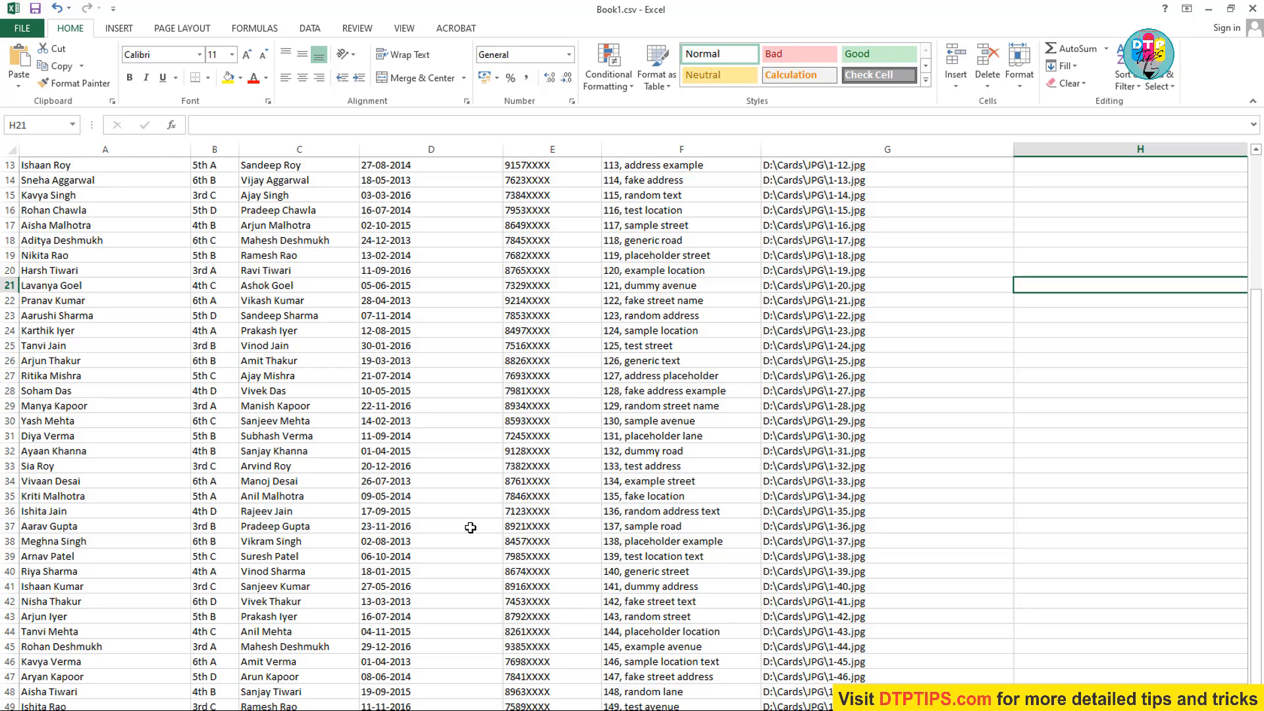
scroll(470, 529, "up", 4)
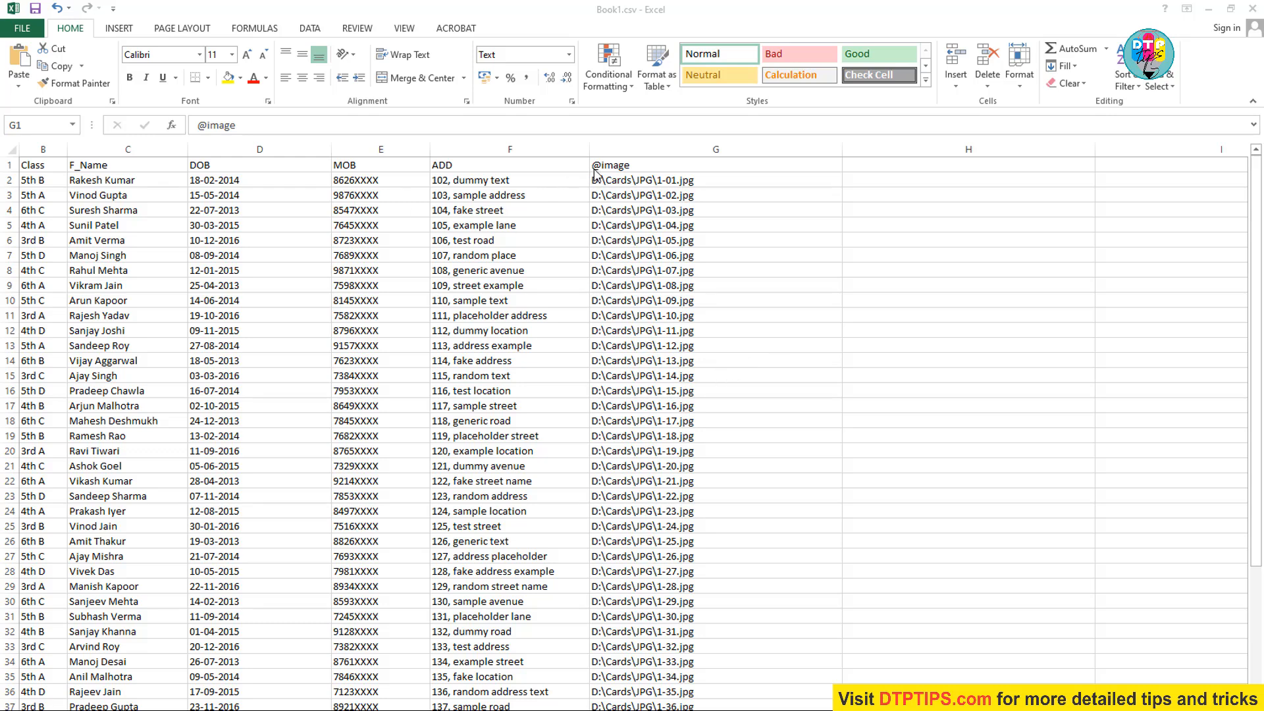
left_click(867, 163)
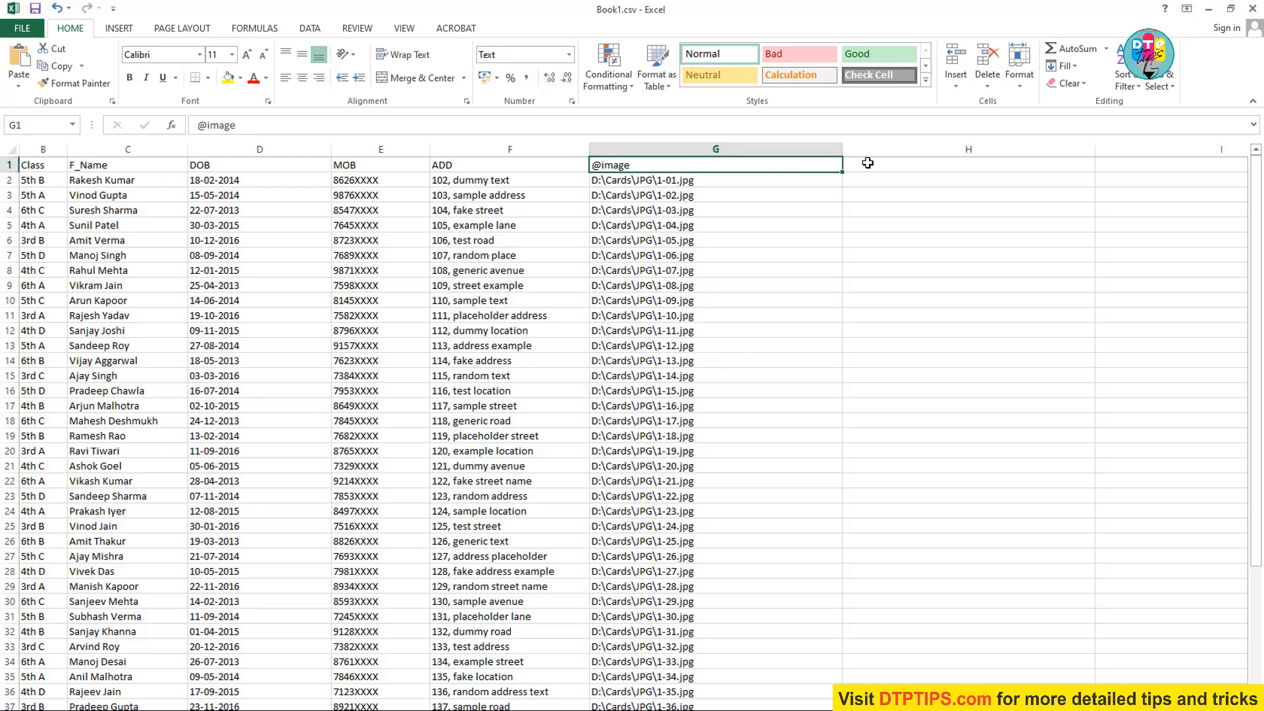
left_click(867, 164)
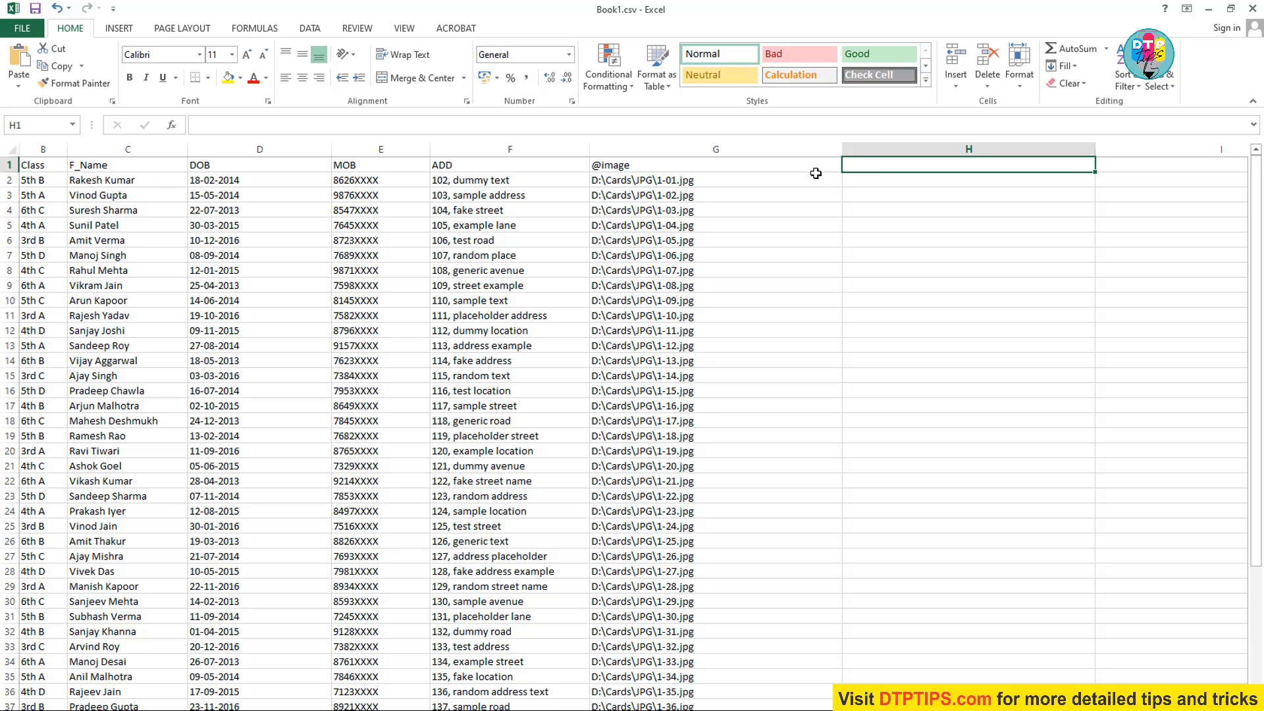
type("@")
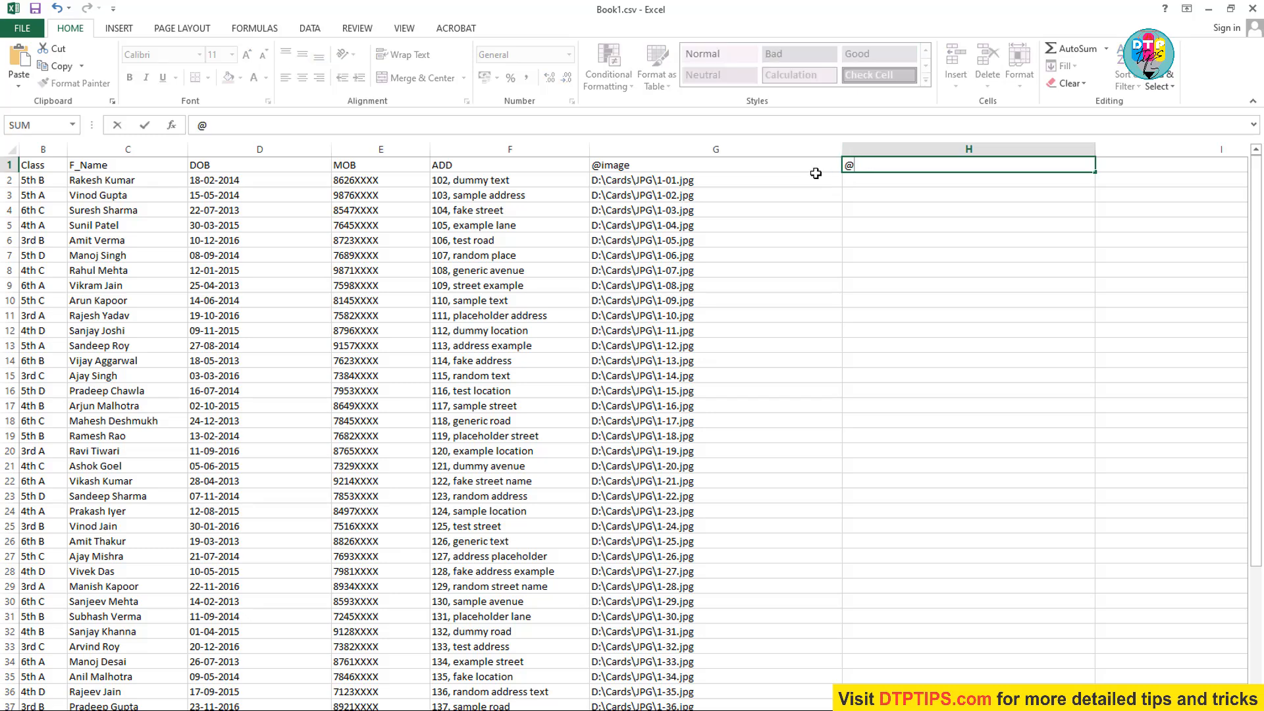
type("i")
key("BackSpace")
type("path")
key("Return")
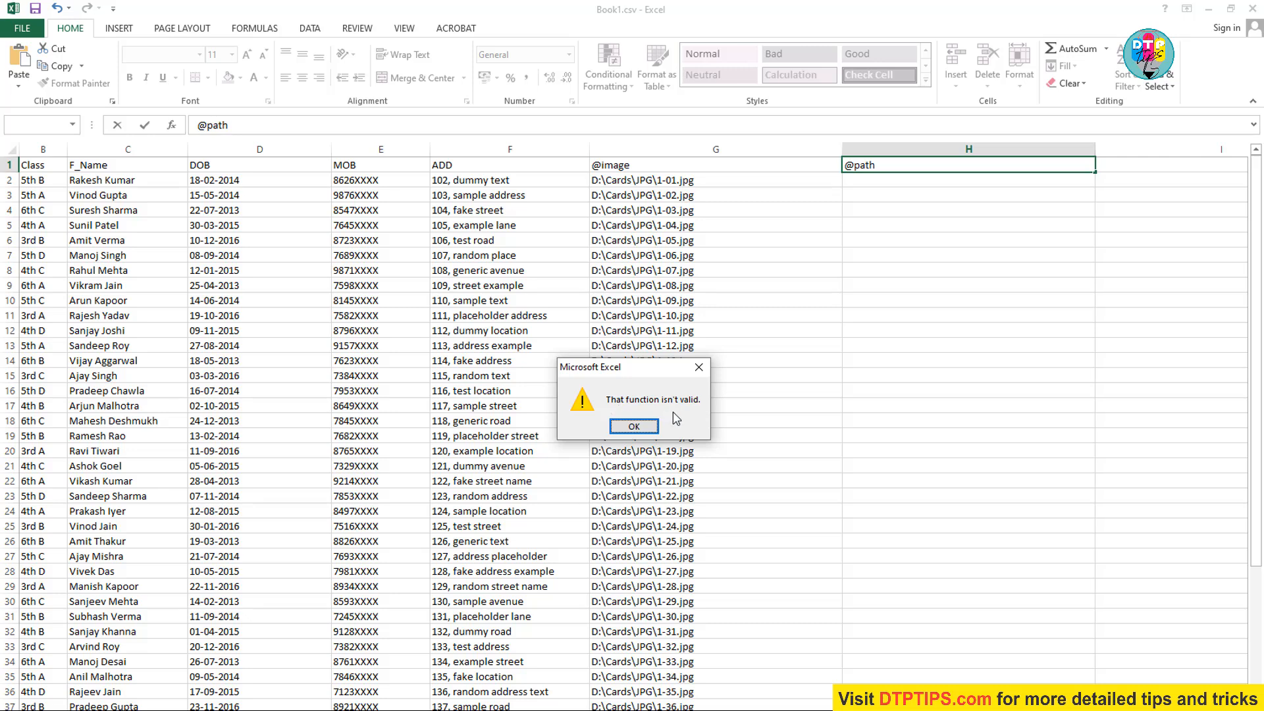
left_click(633, 426)
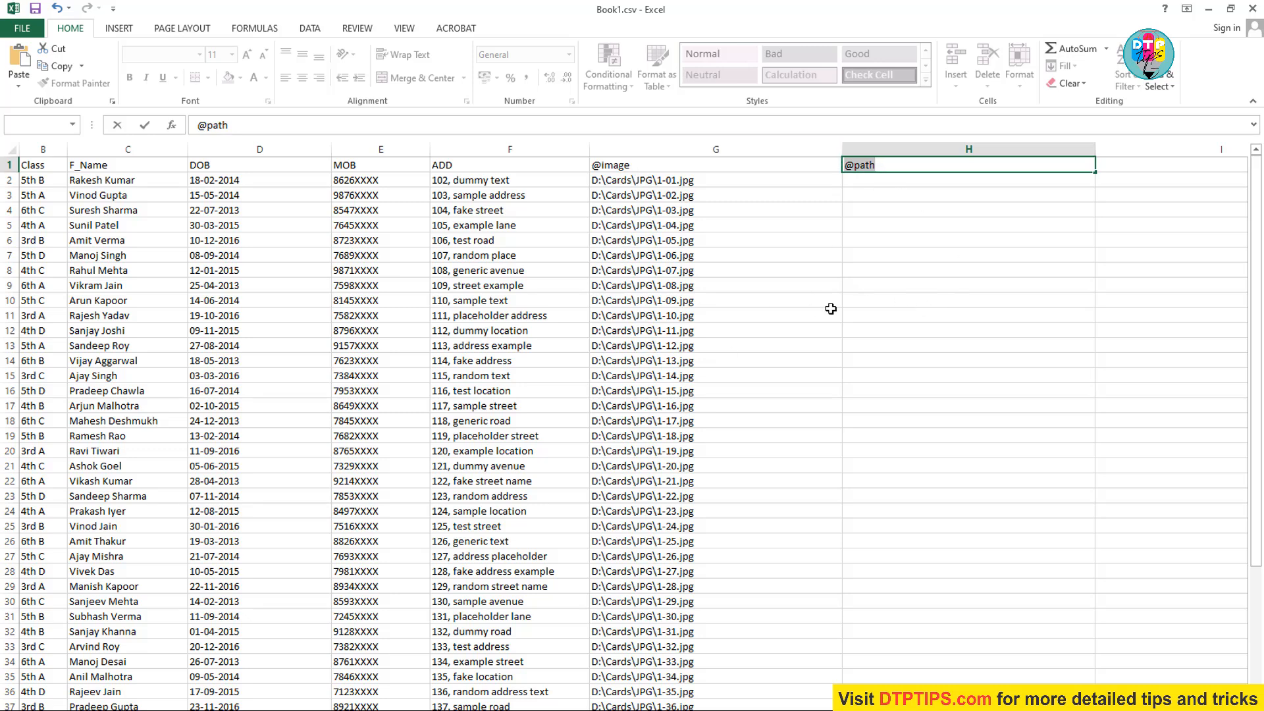
left_click(901, 168)
left_click(936, 204)
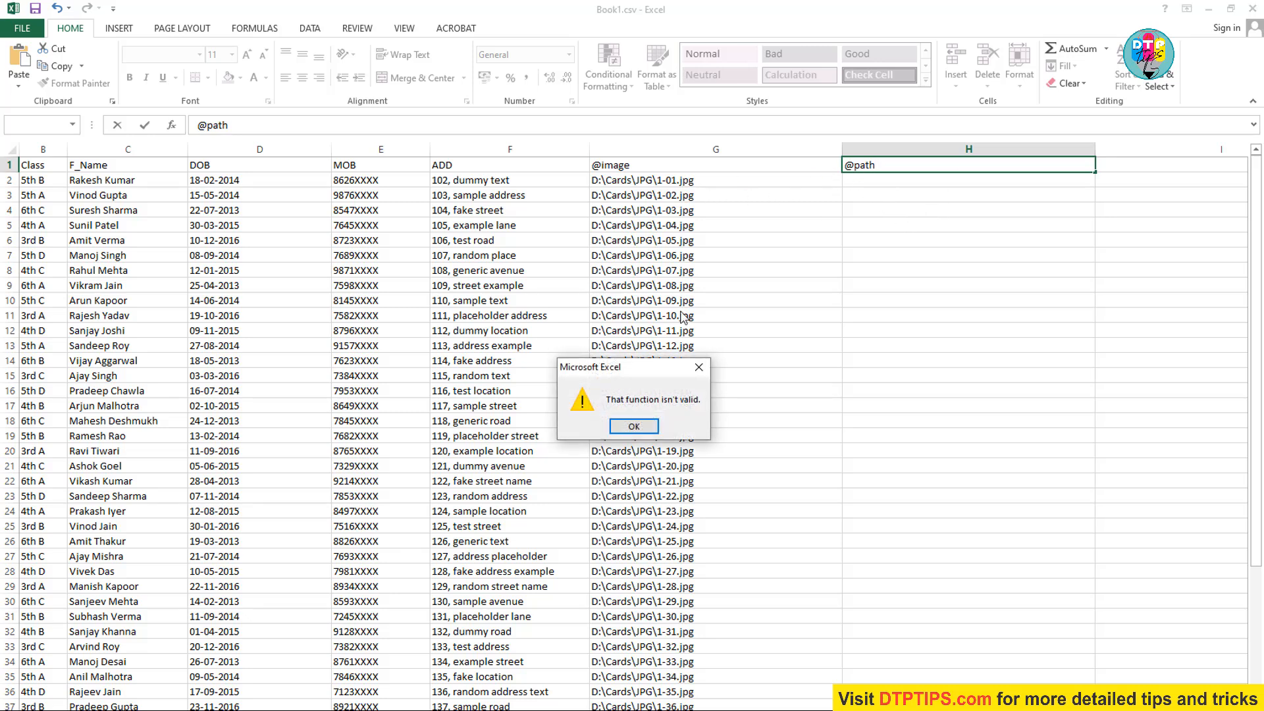
left_click(637, 427)
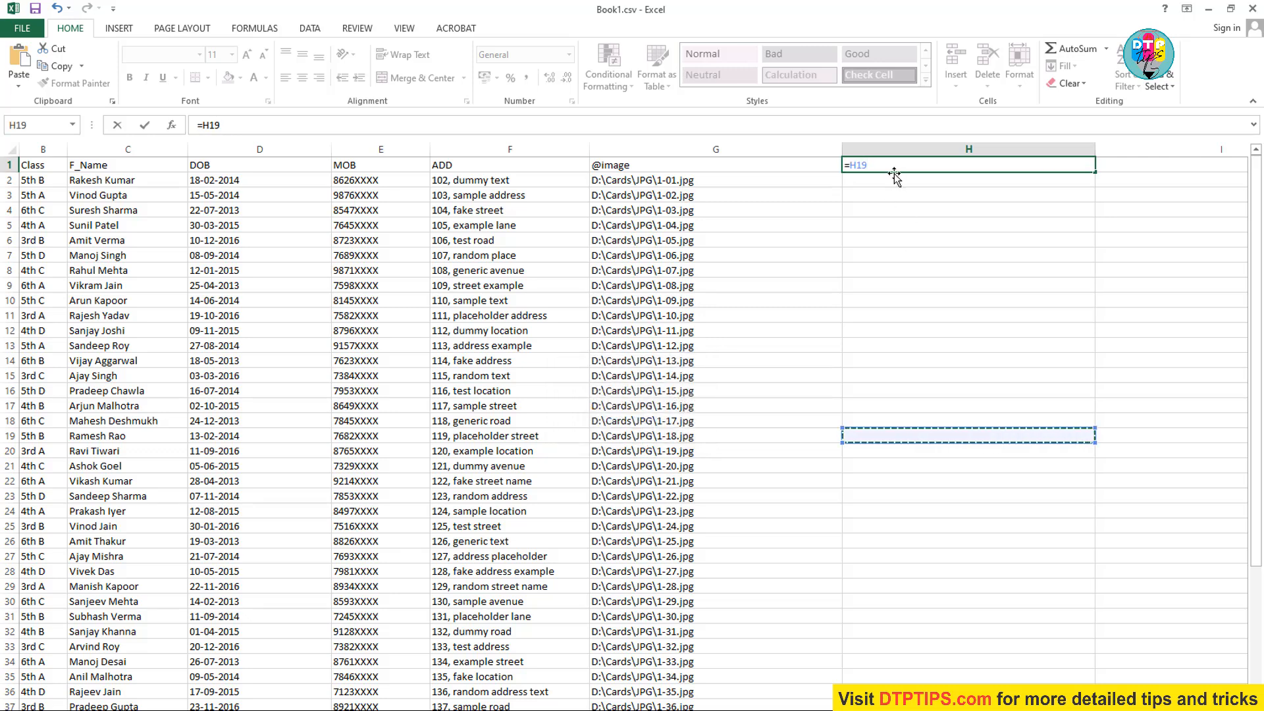
key("Escape")
left_click(931, 302)
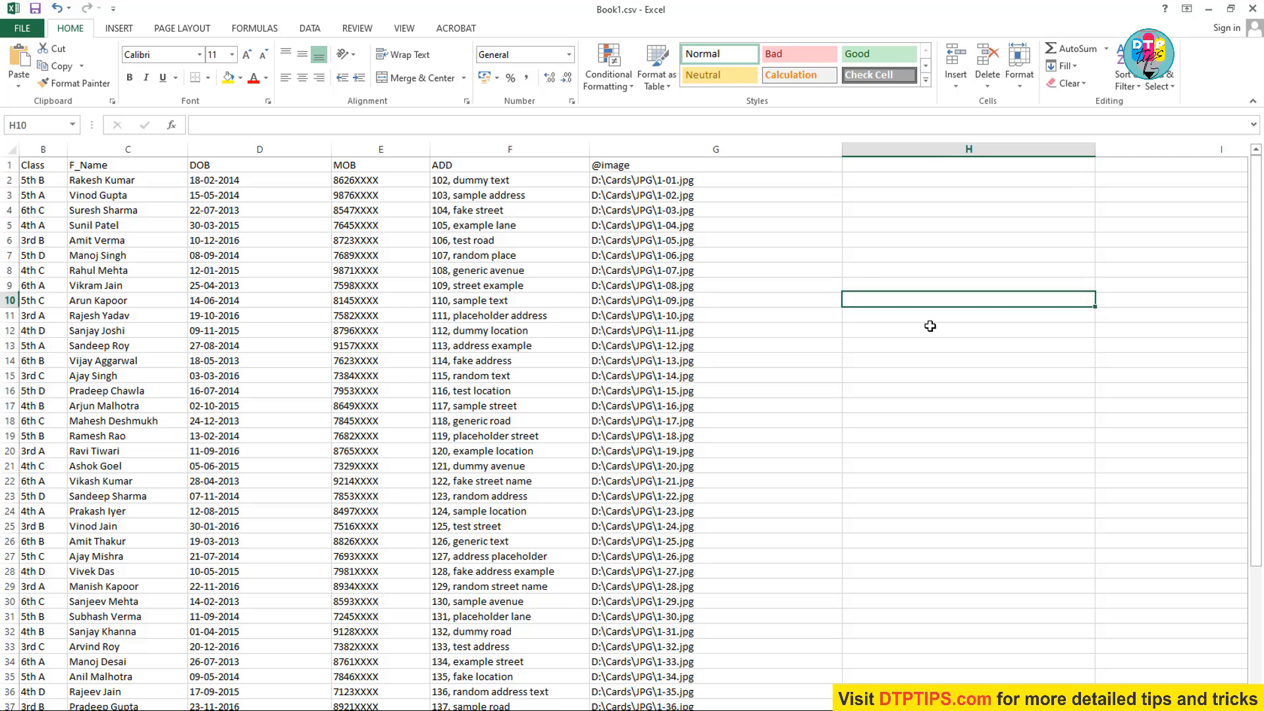
- Format the entire column H as Text
left_click(941, 149)
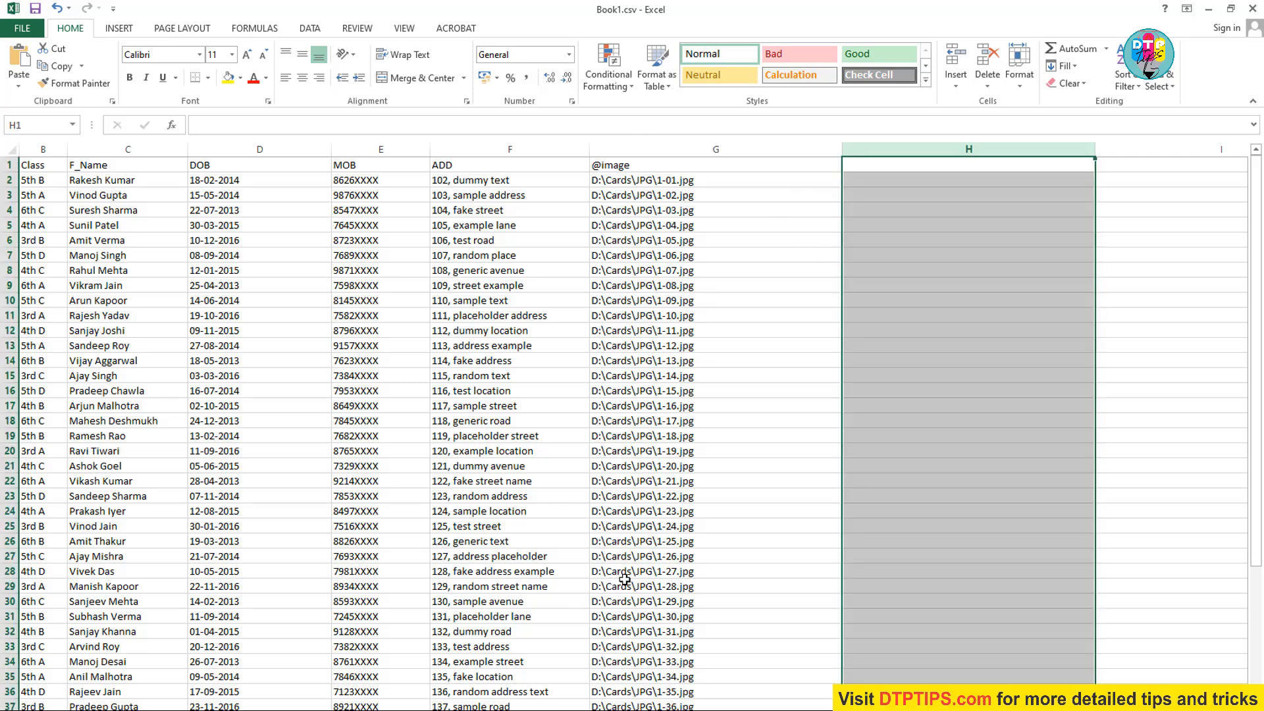
right_click(975, 148)
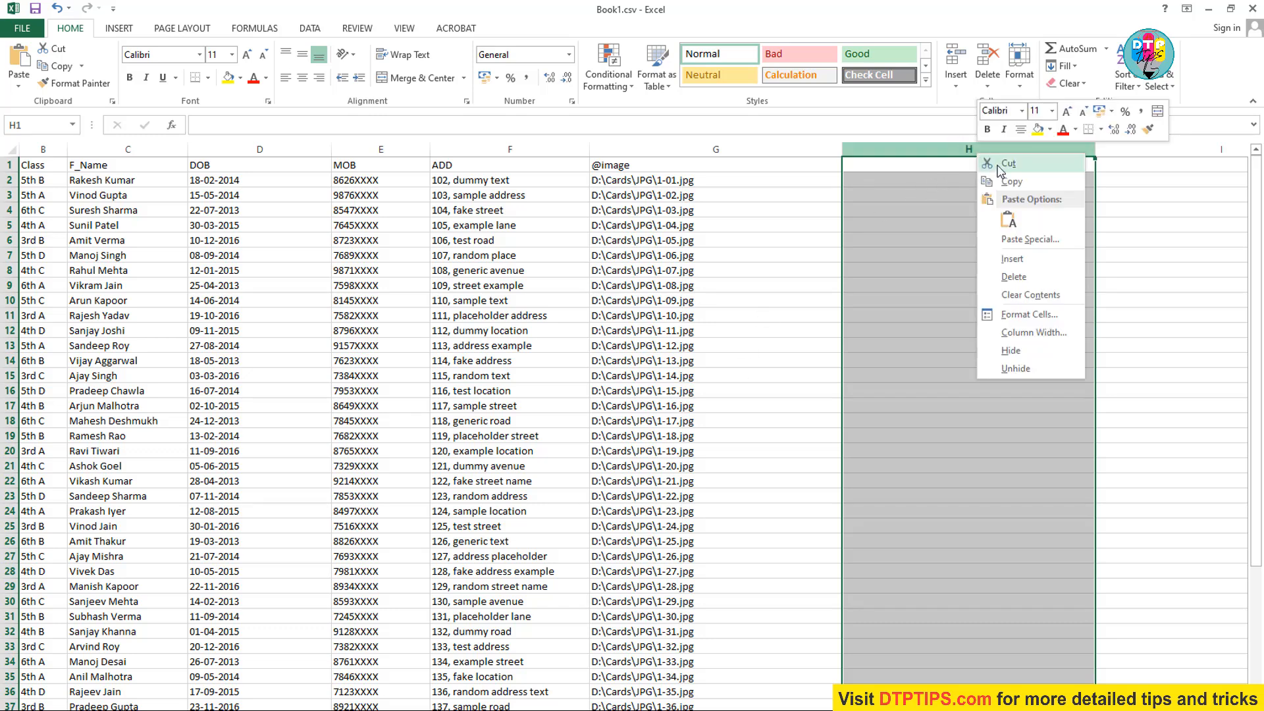
left_click(1029, 314)
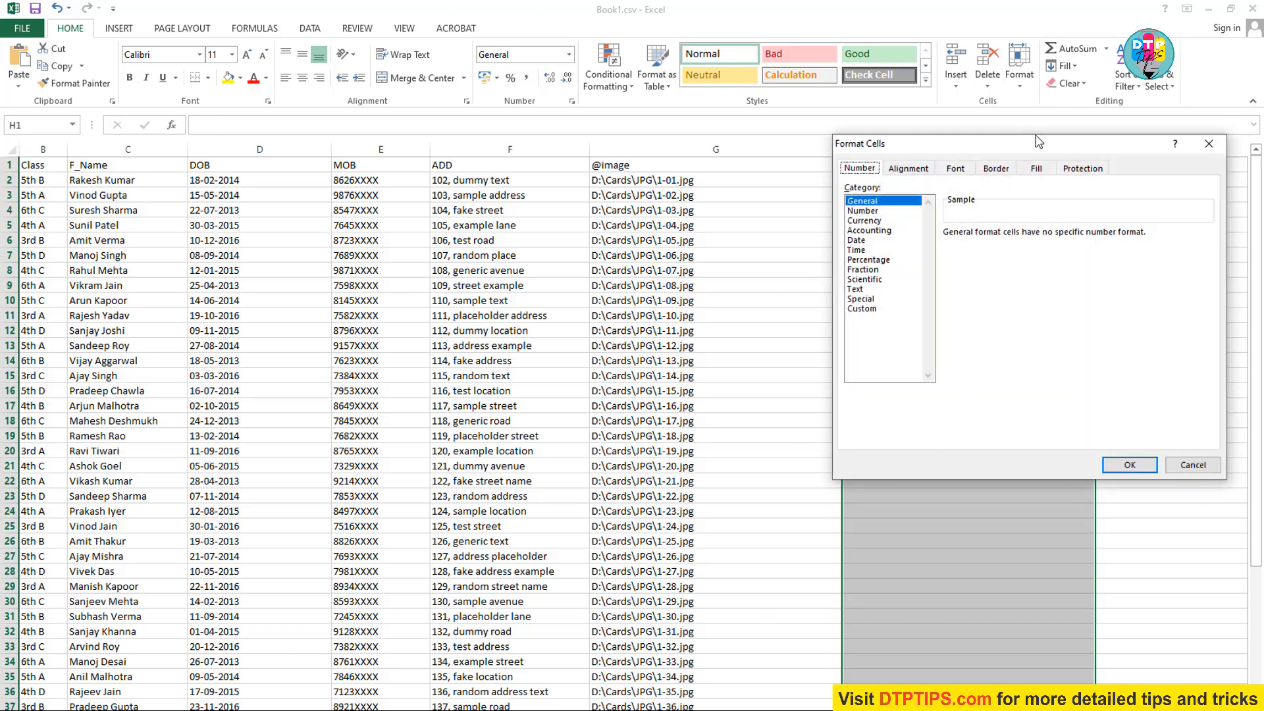
left_click_drag(1039, 144, 662, 200)
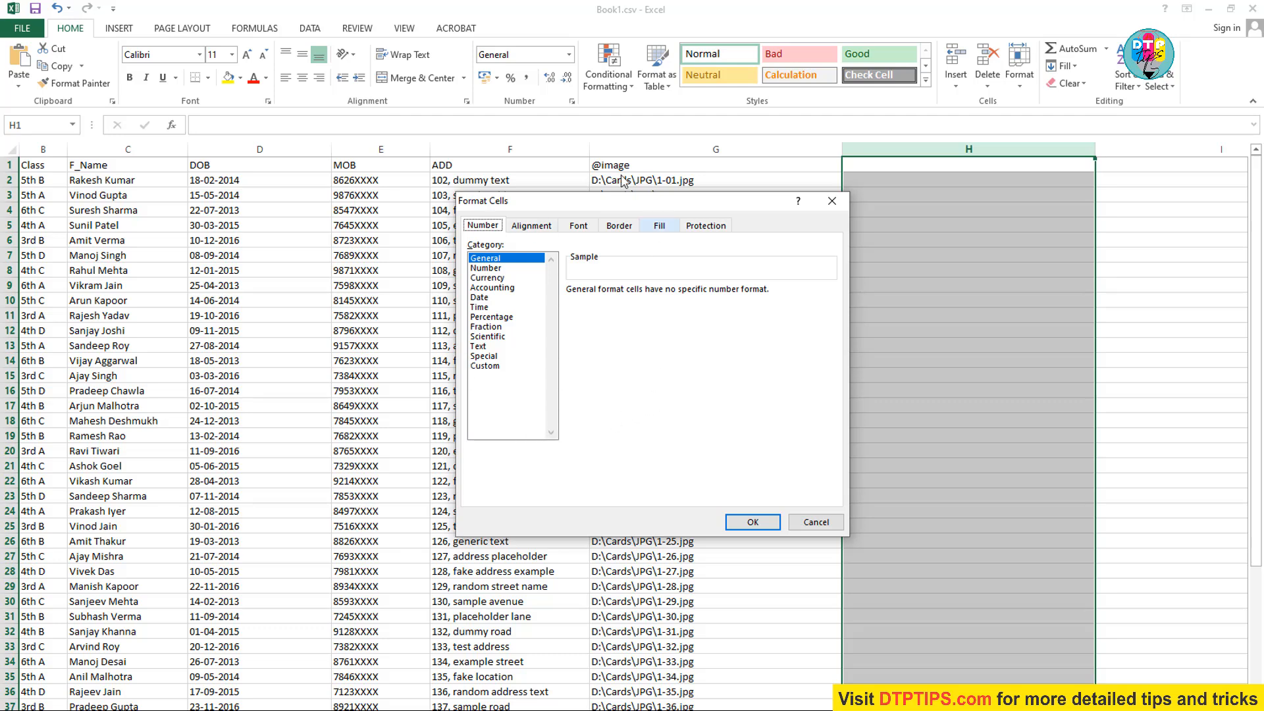
left_click(481, 347)
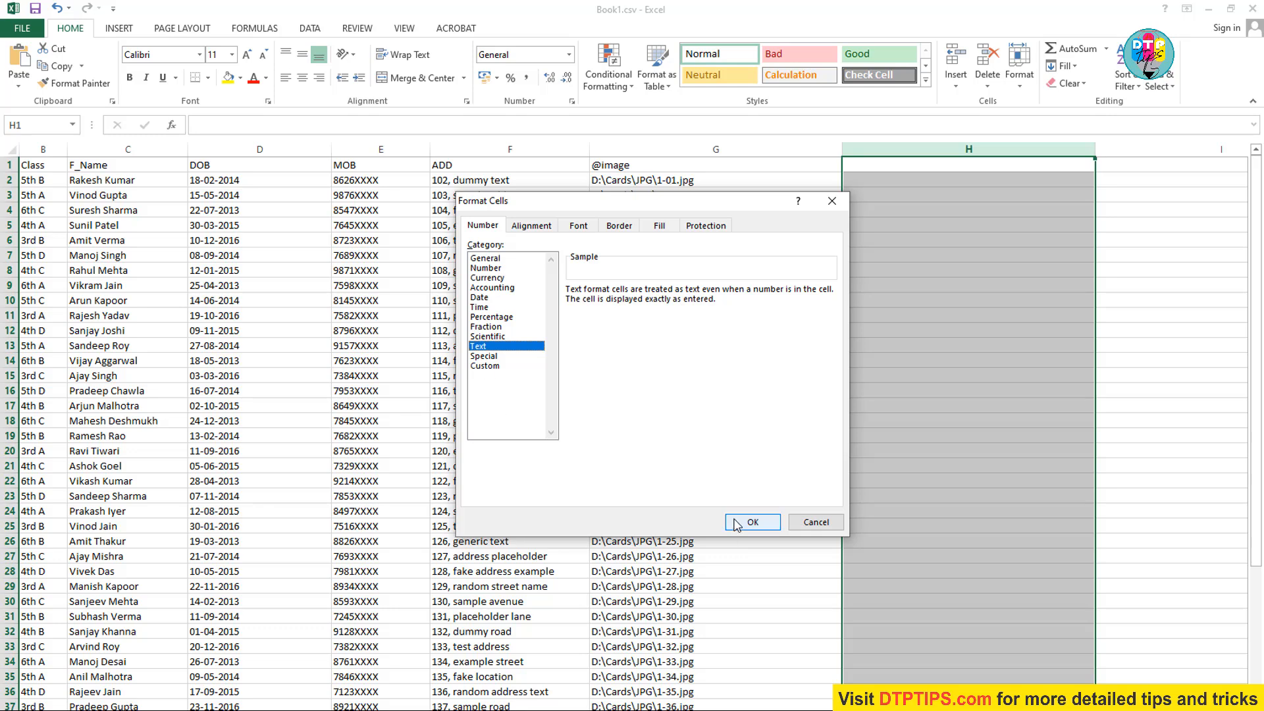
left_click(754, 526)
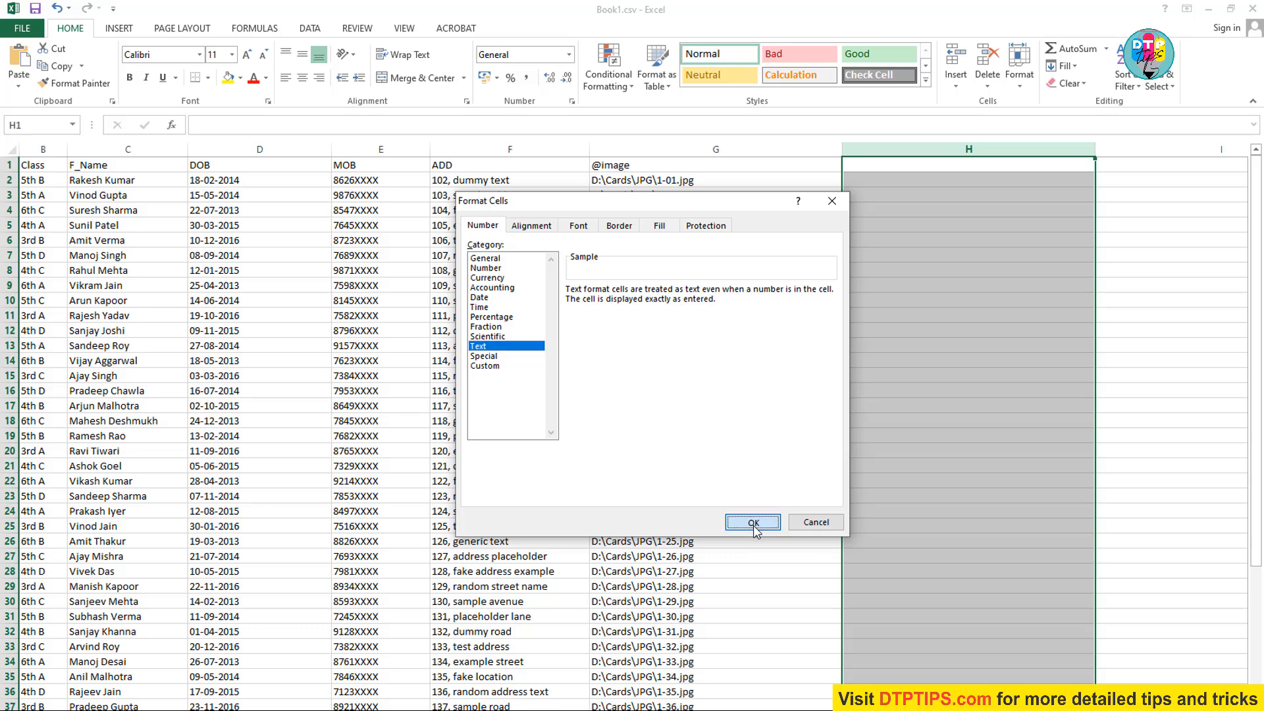
left_click(905, 162)
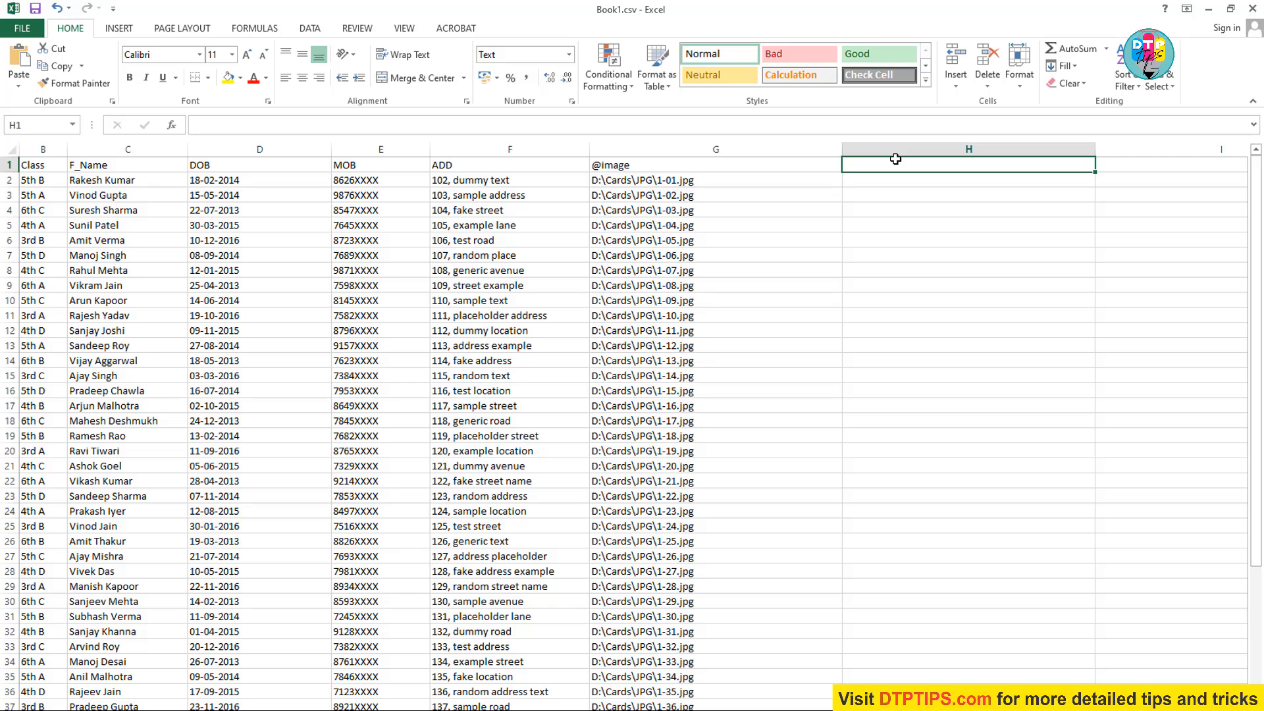
type("@path")
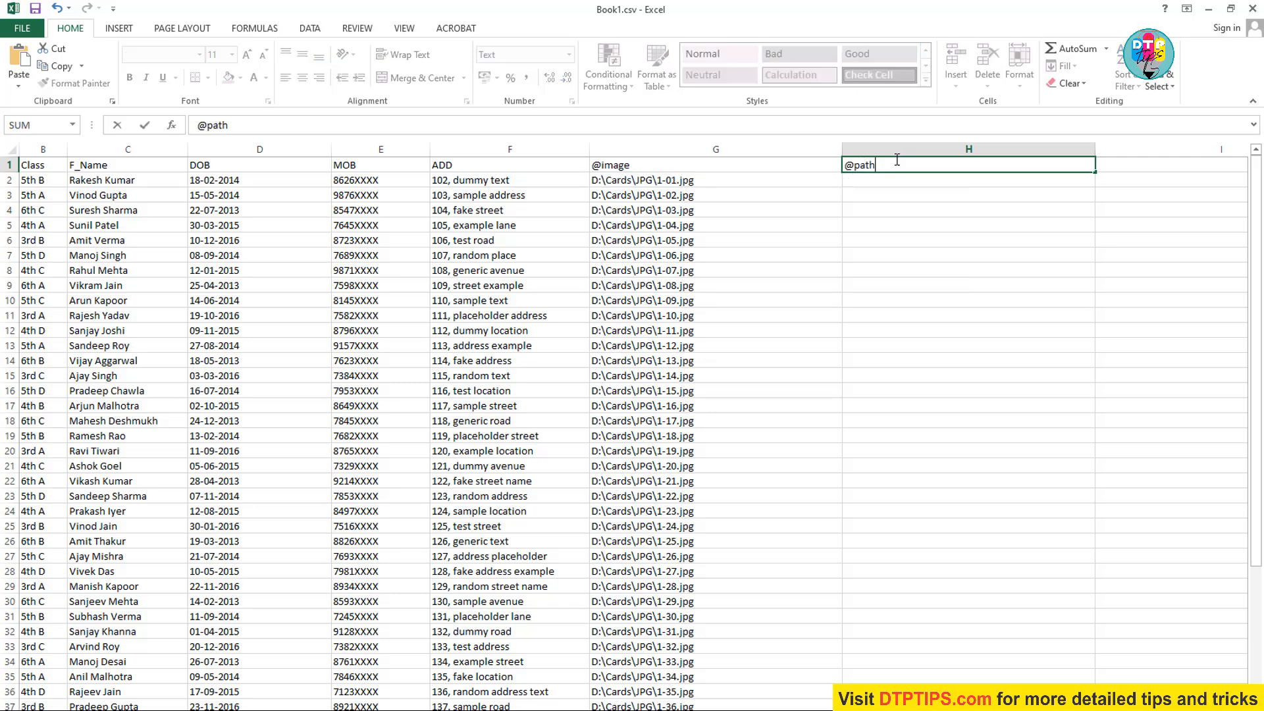
key("Return")
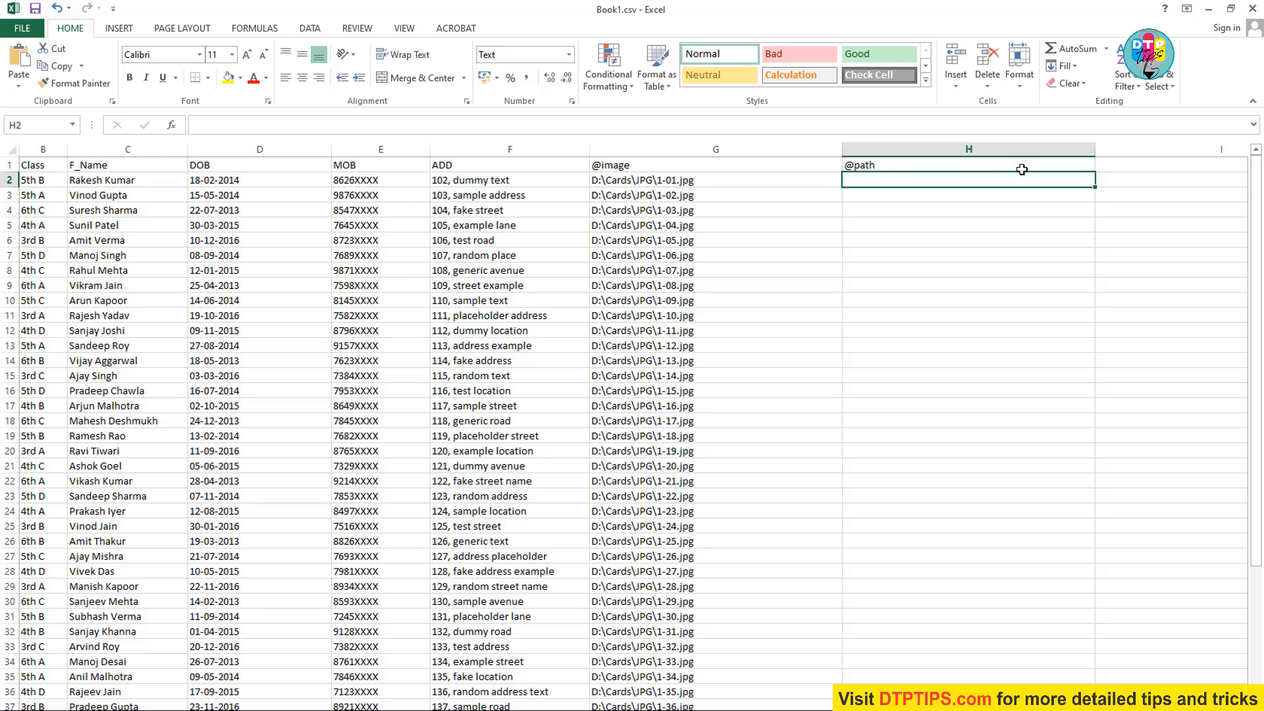
key("Up")
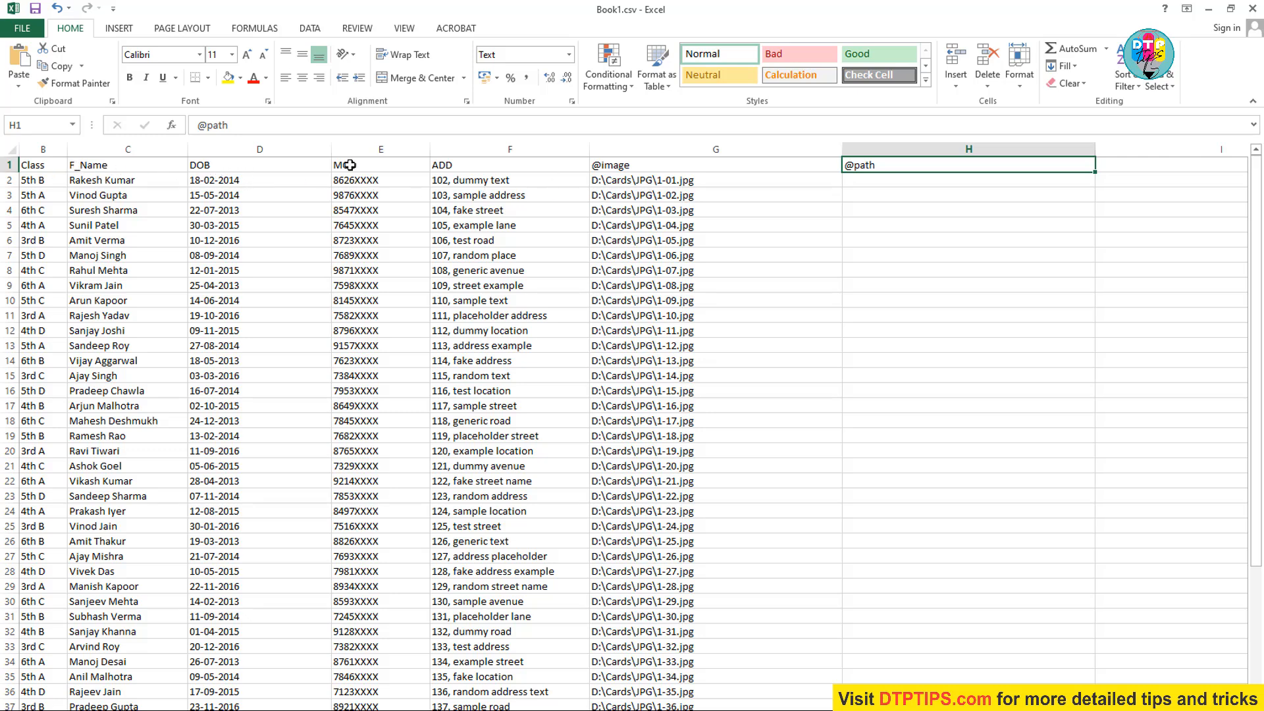
left_click(9, 164)
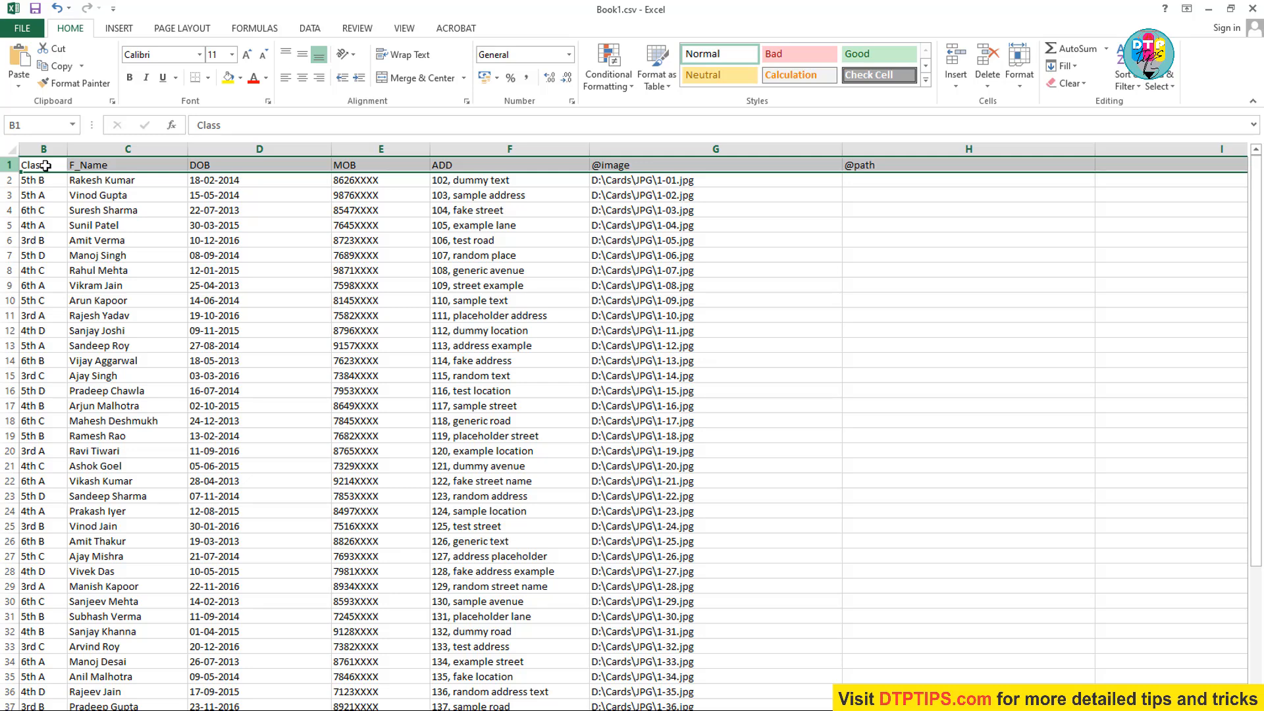
left_click(890, 238)
left_click(864, 167)
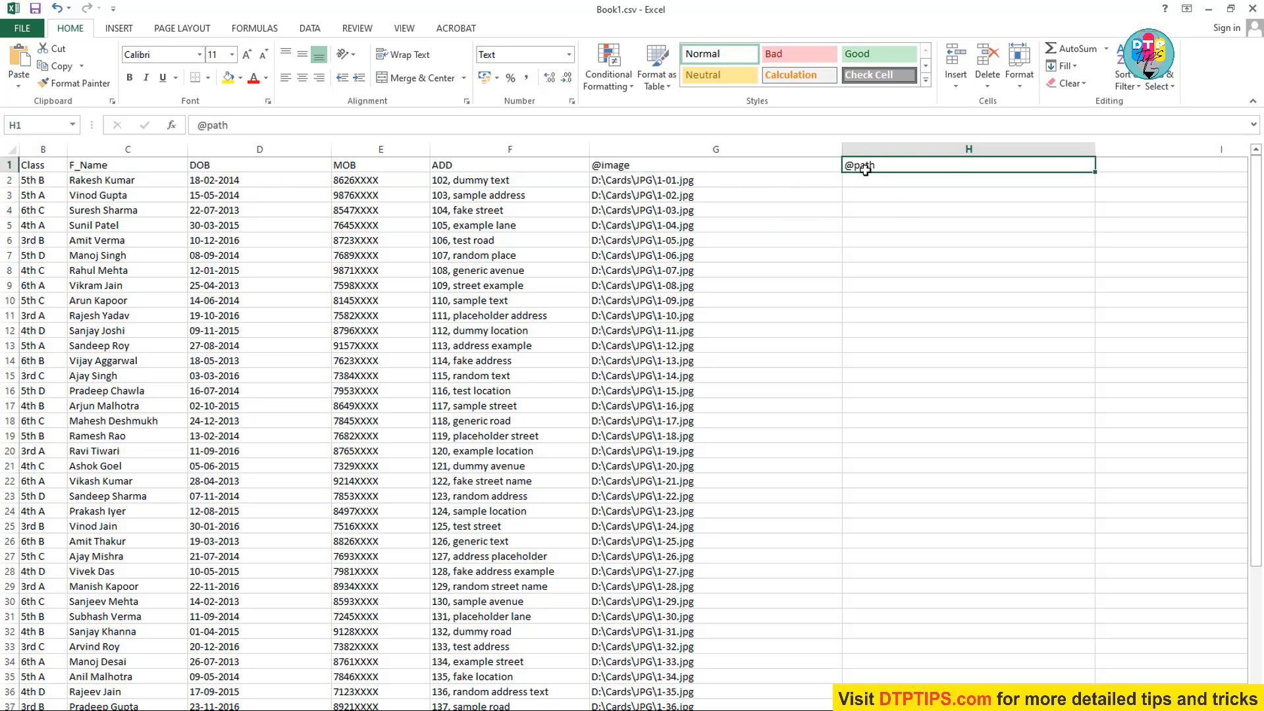
key("Delete")
- Change the header in cell B1 to "Class Data"
double_click(54, 165)
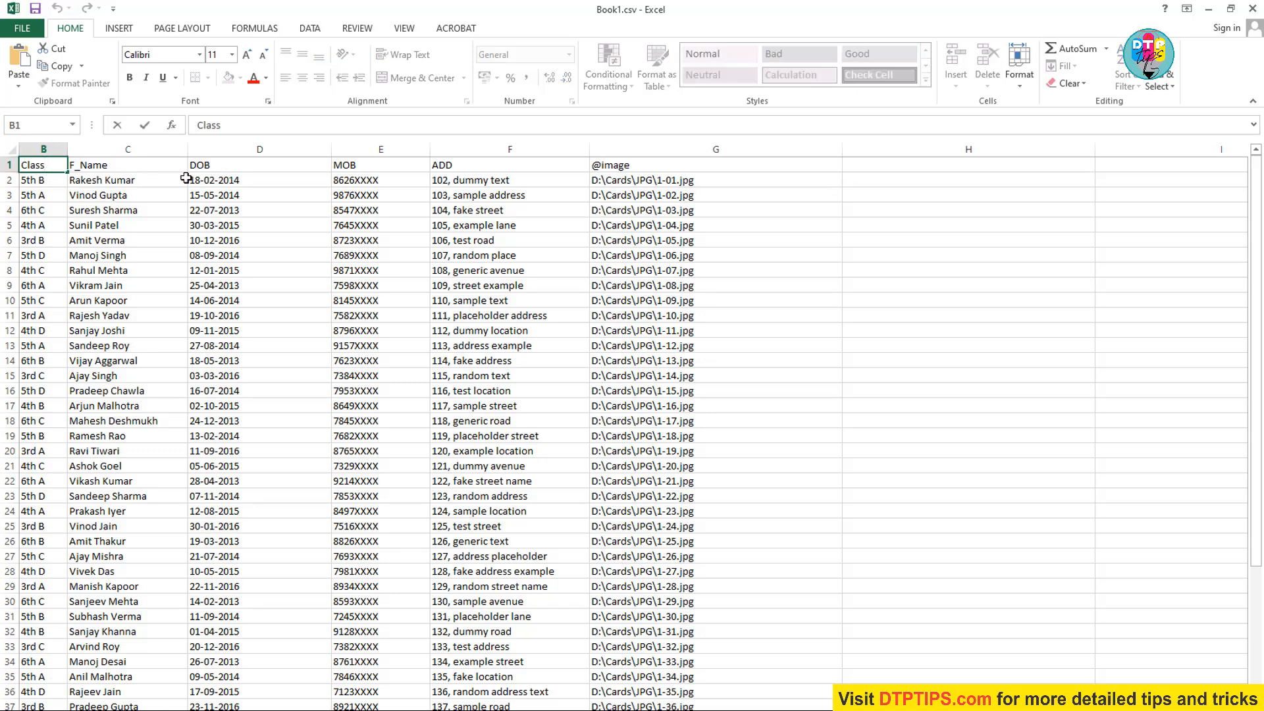
type("1")
key("BackSpace")
type("Data")
left_click(891, 421)
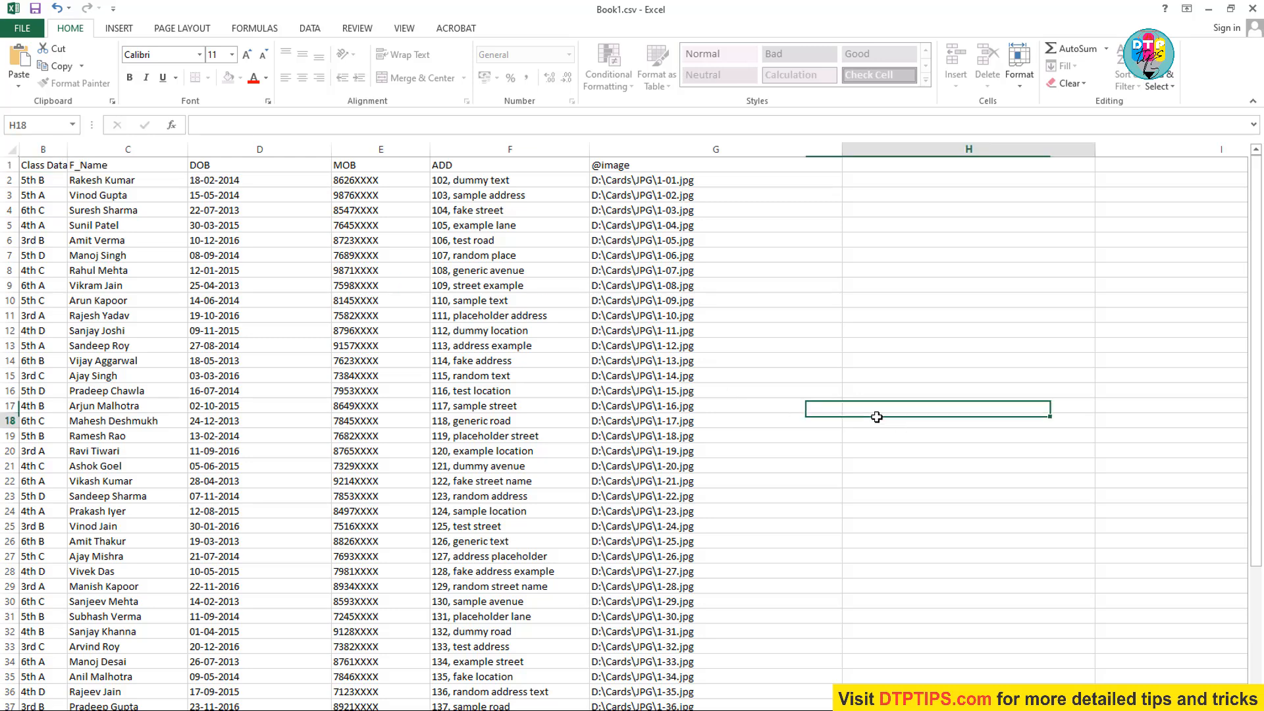
- Widen column B so its Class Data header fits within the cell
left_click_drag(67, 152, 92, 151)
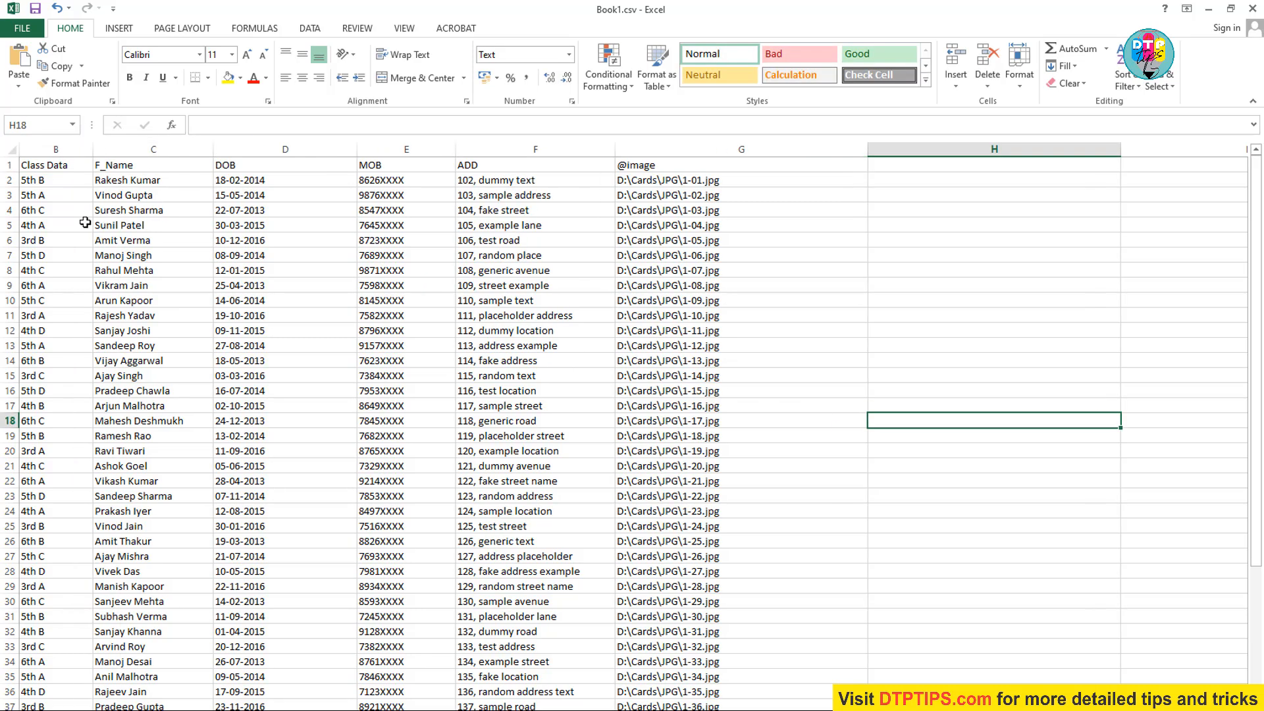
scroll(470, 495, "left", 1)
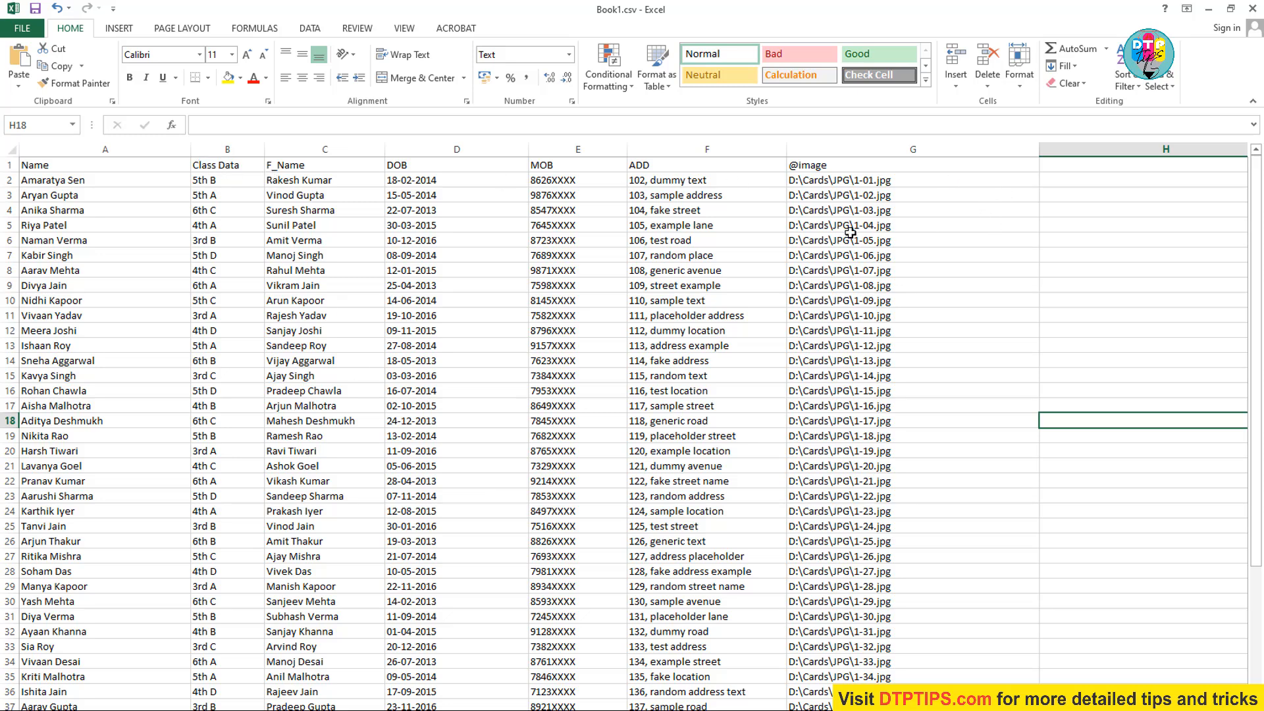
left_click(35, 29)
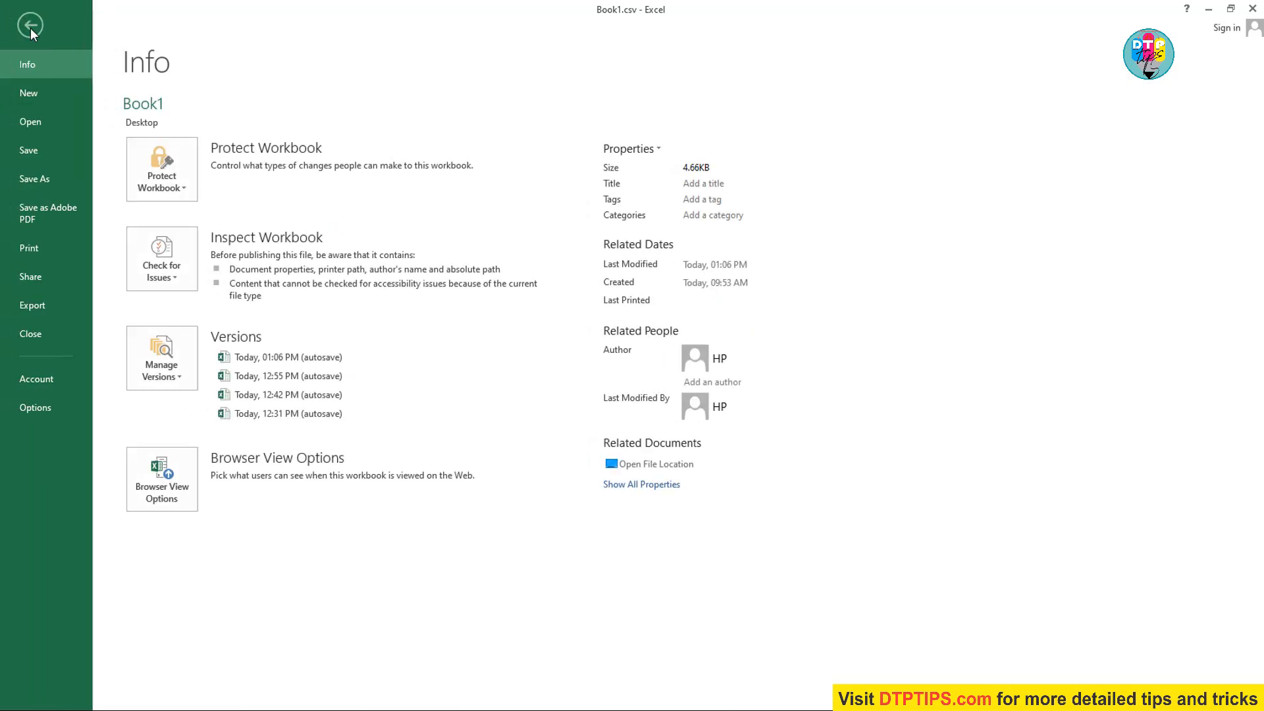
left_click(30, 26)
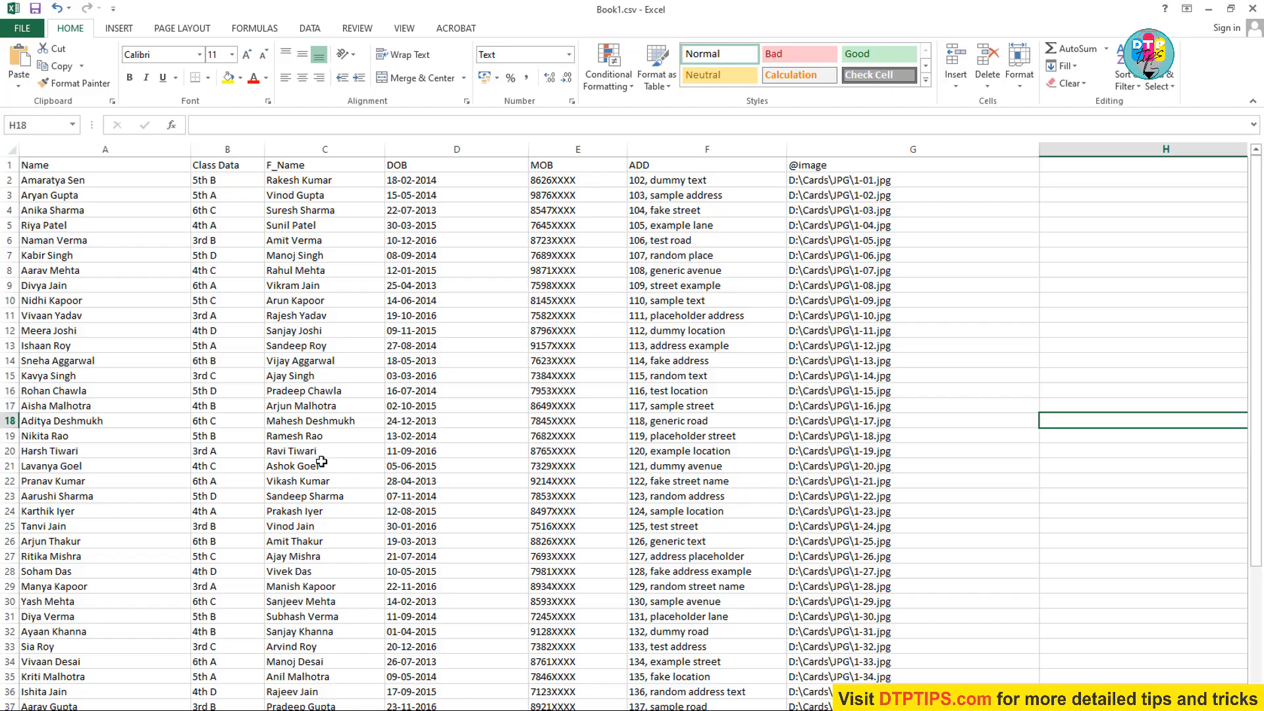
scroll(250, 537, "down", 9)
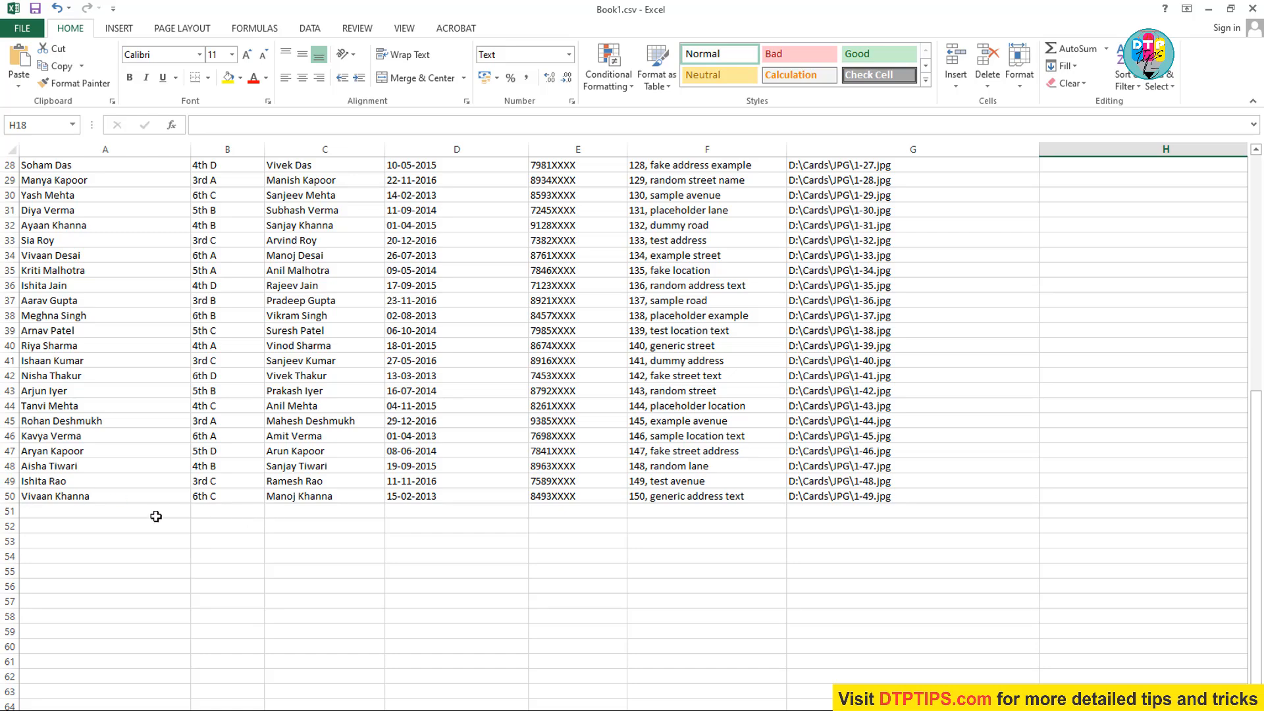
scroll(200, 514, "up", 9)
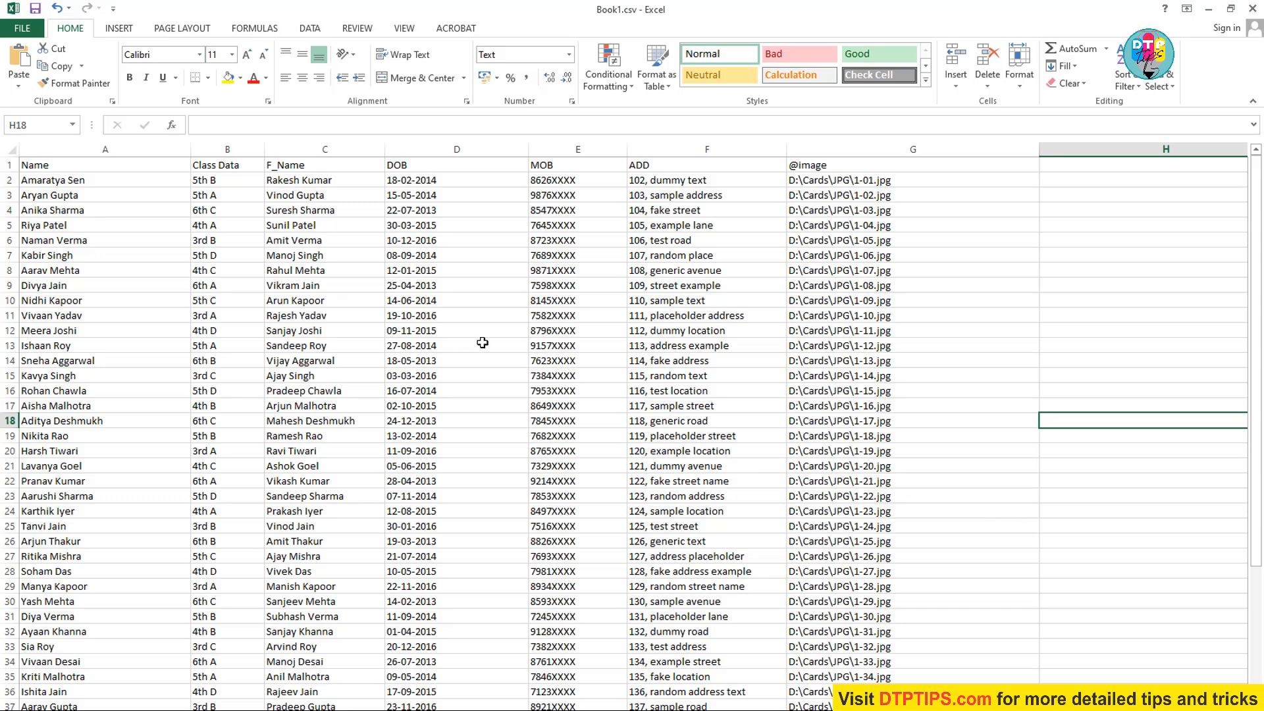
- Save a copy of the sheet to the Desktop as Book2.csv, keeping the CSV (Comma delimited) format
left_click(23, 29)
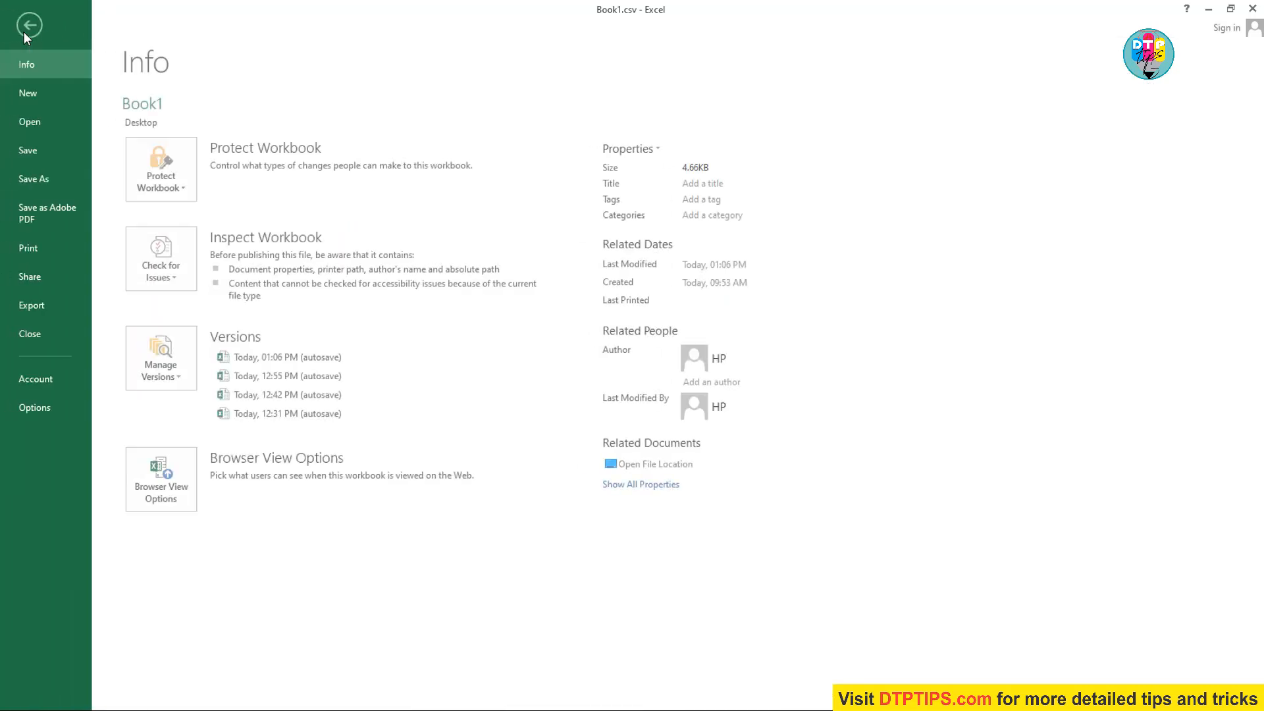
left_click(37, 180)
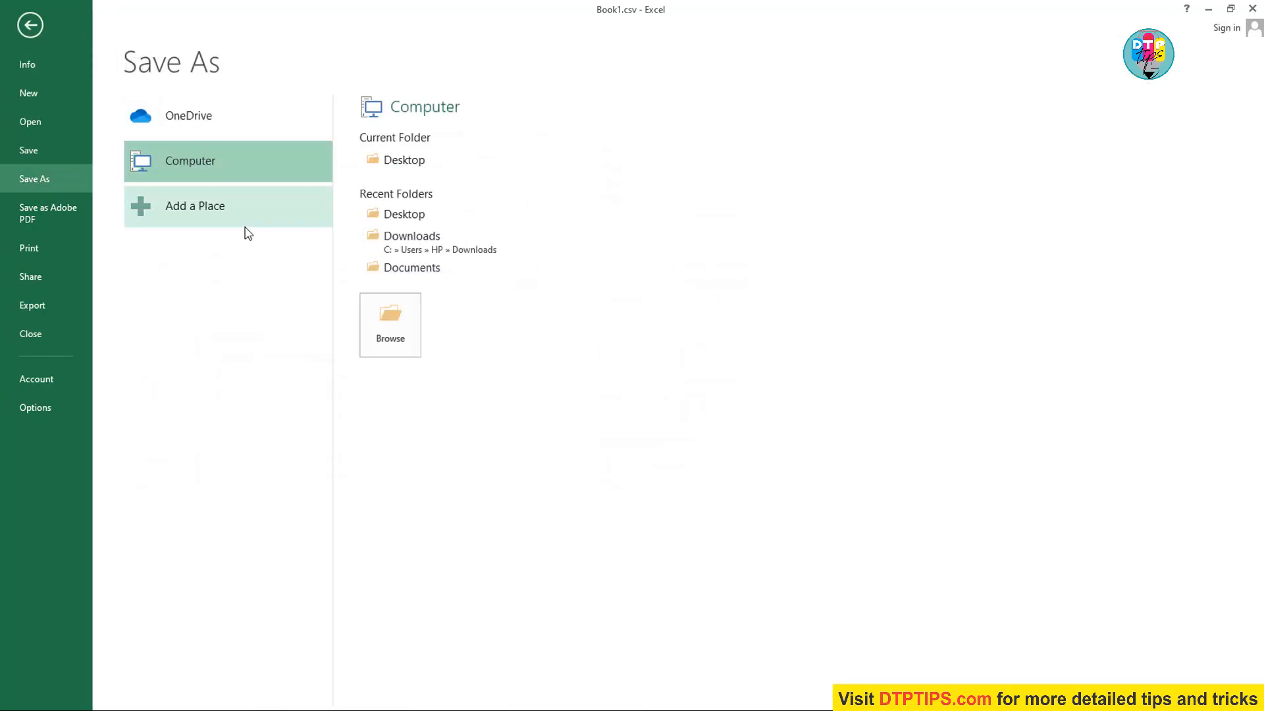
left_click(398, 164)
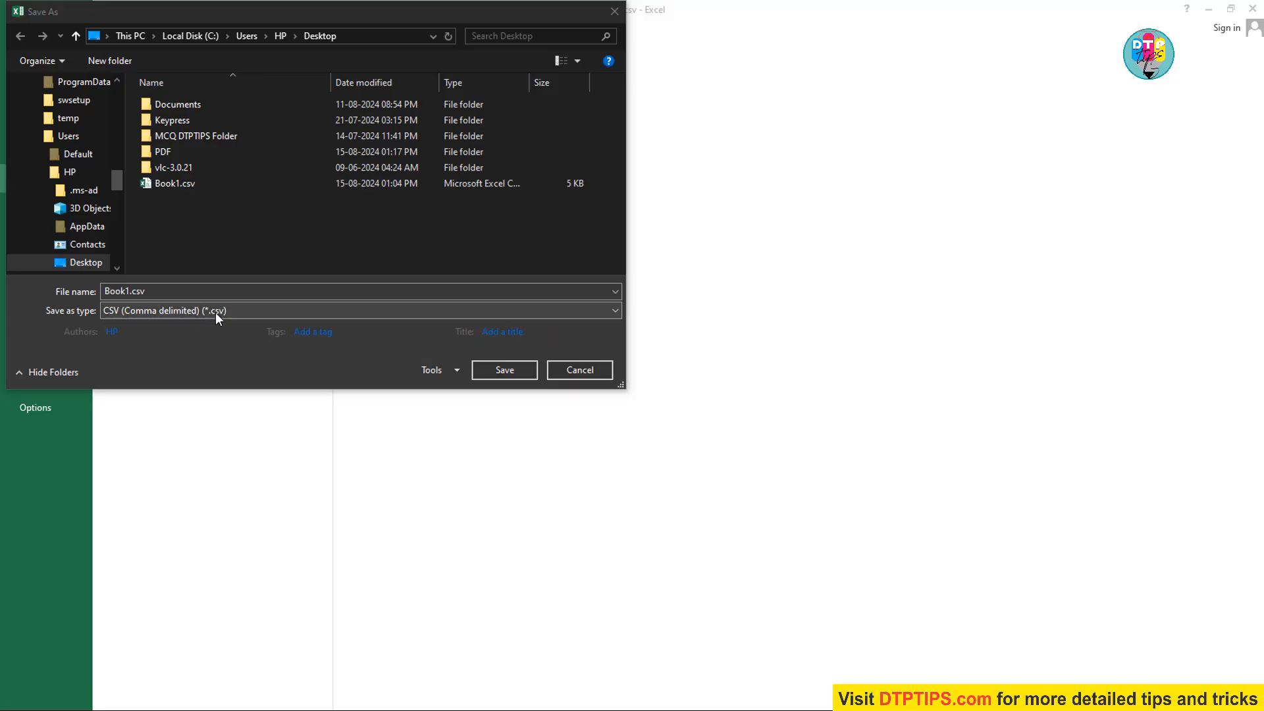
left_click(612, 315)
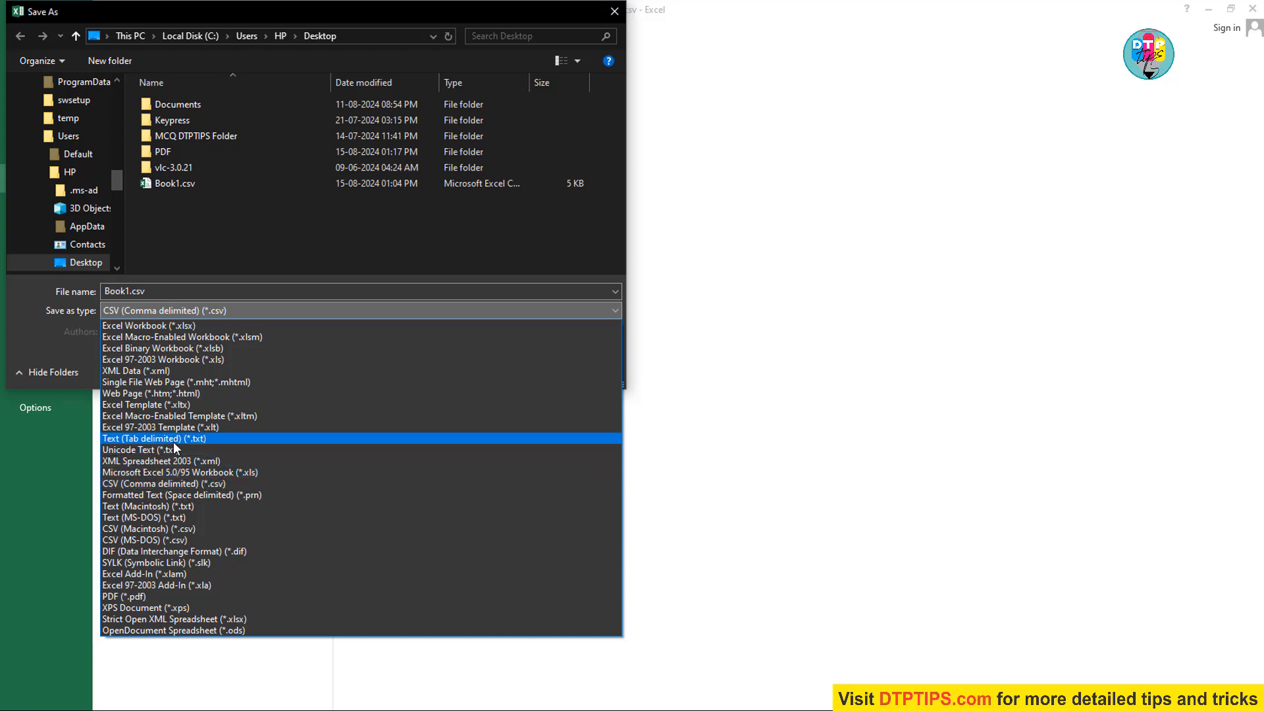
left_click(140, 485)
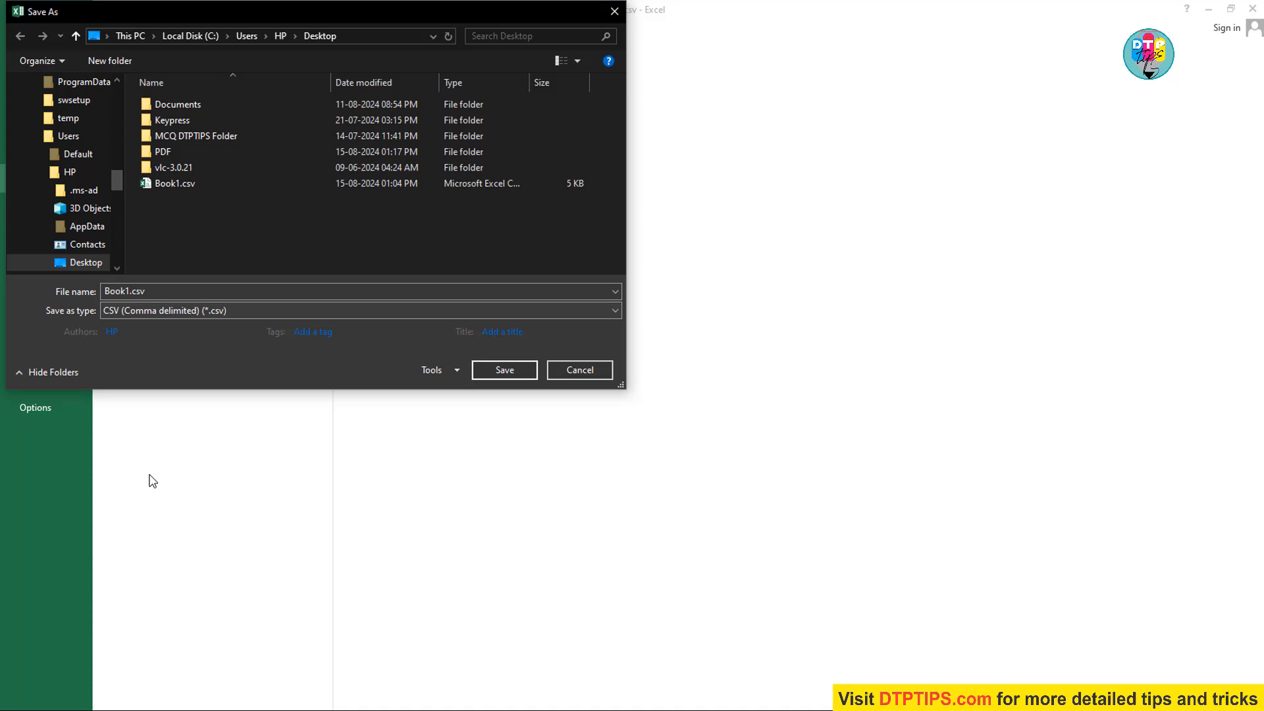
left_click(131, 292)
key("Home")
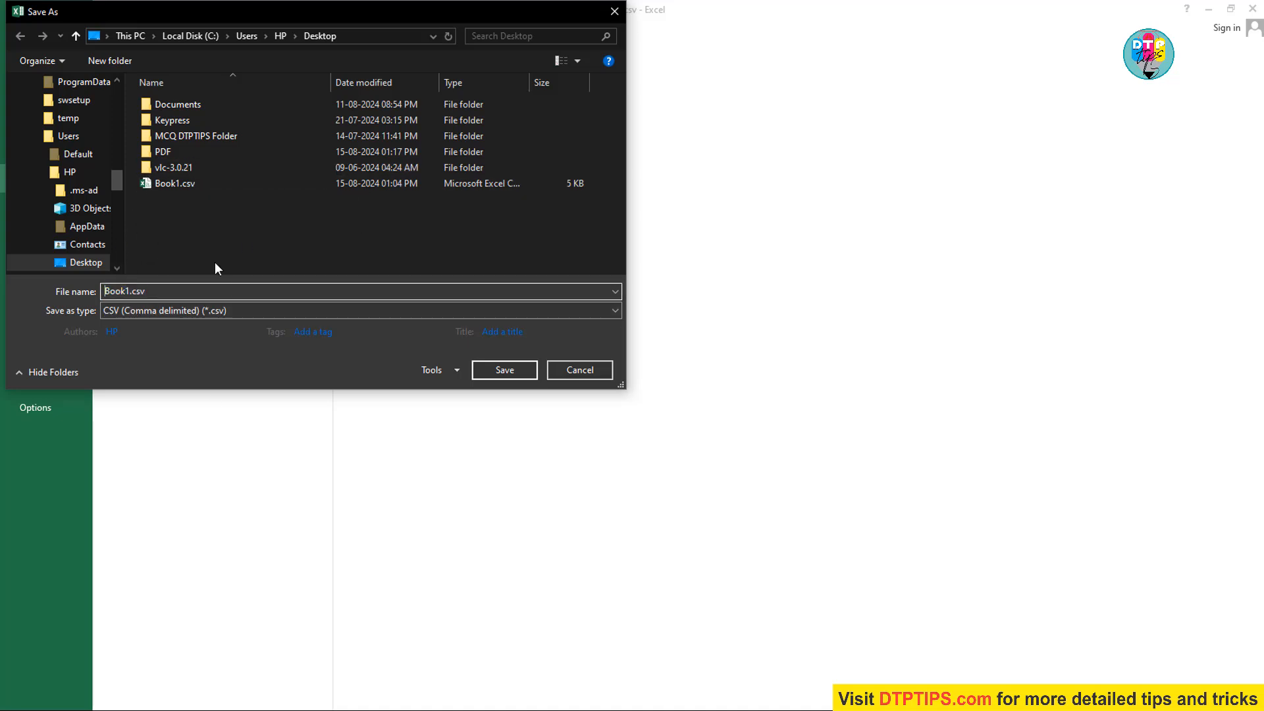
key("shift+Right")
type("2")
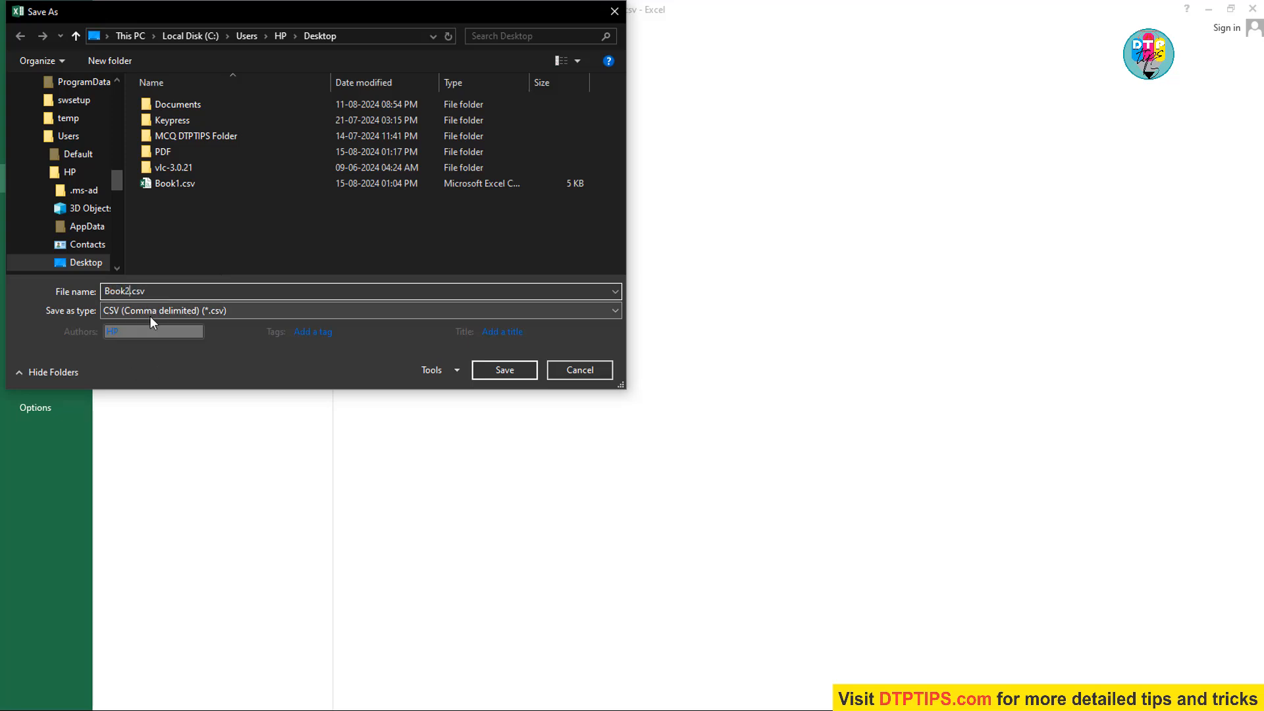
left_click(504, 369)
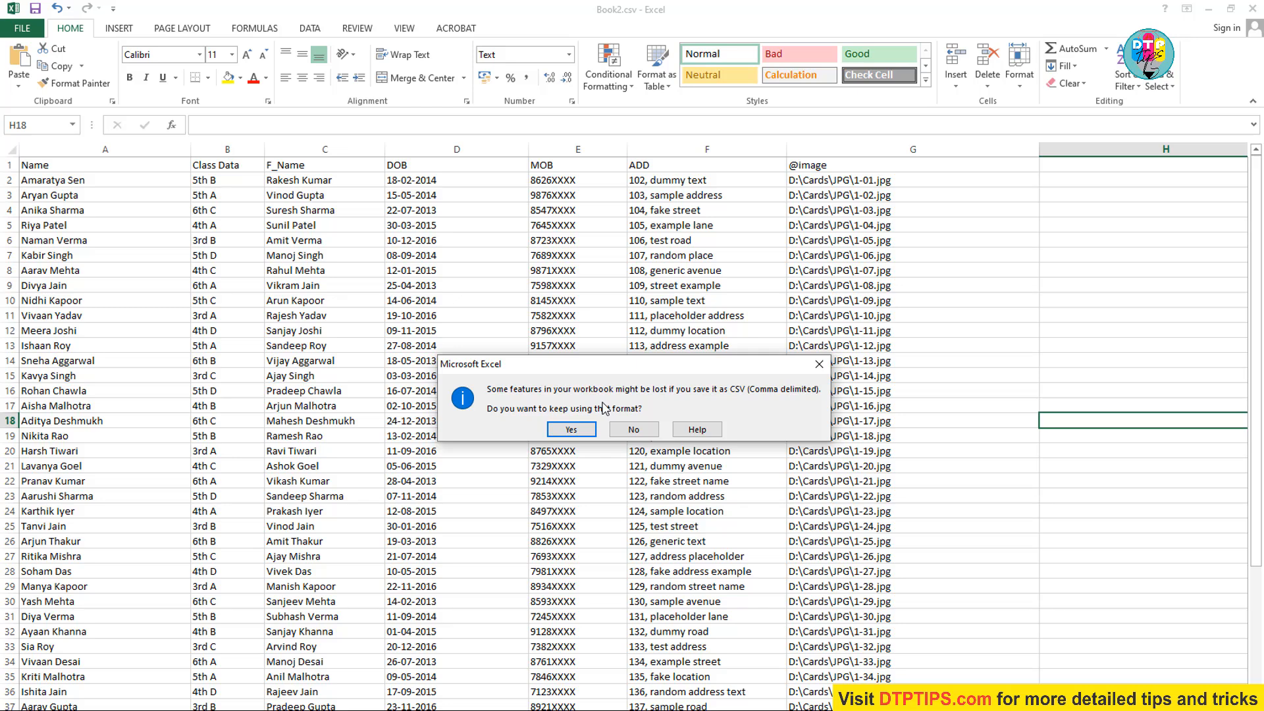
left_click(583, 431)
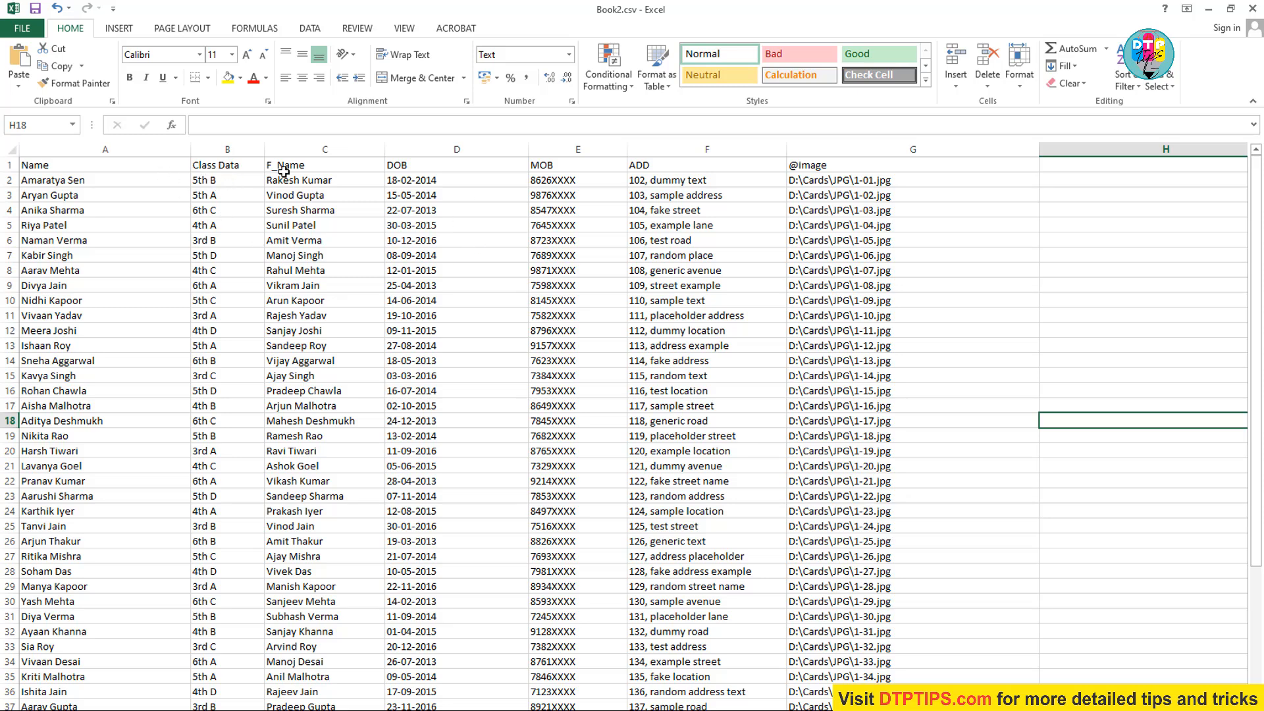
- Switch to Illustrator and try to import Book2.csv from the Desktop as the variable data source
left_click(9, 165)
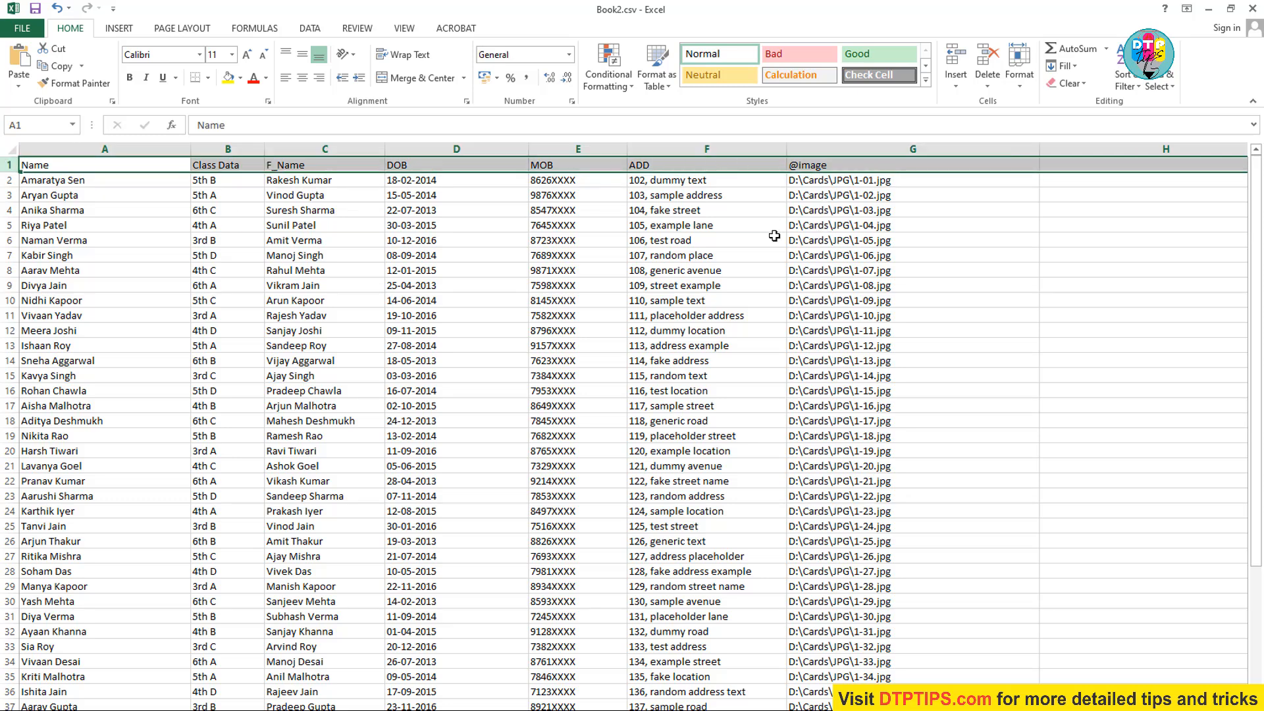
key("alt+Tab")
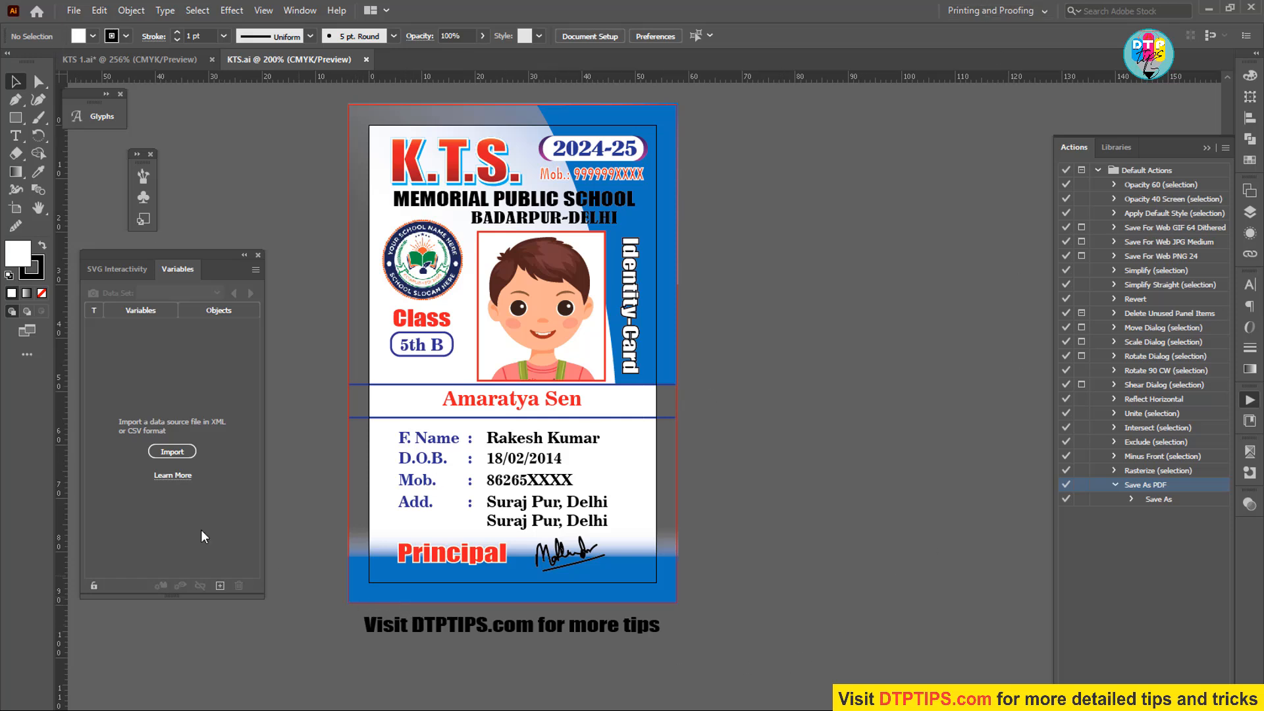
left_click(174, 452)
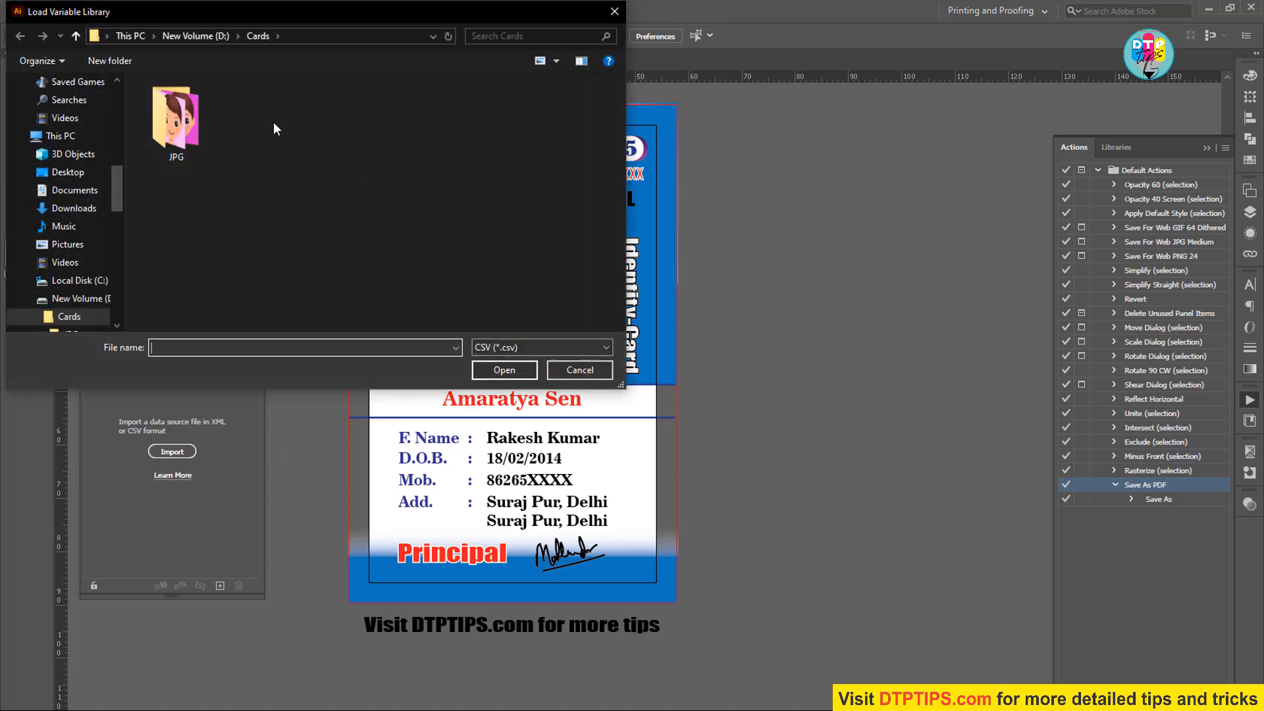
left_click_drag(117, 180, 121, 77)
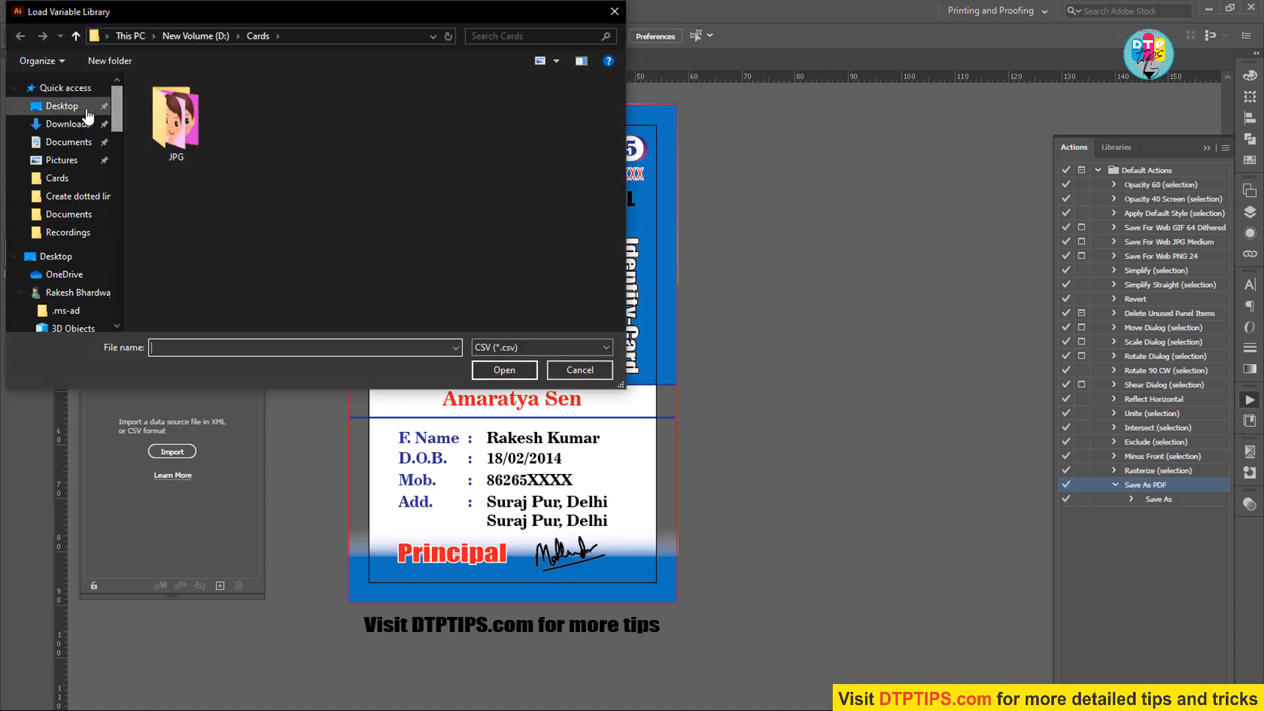
left_click(62, 106)
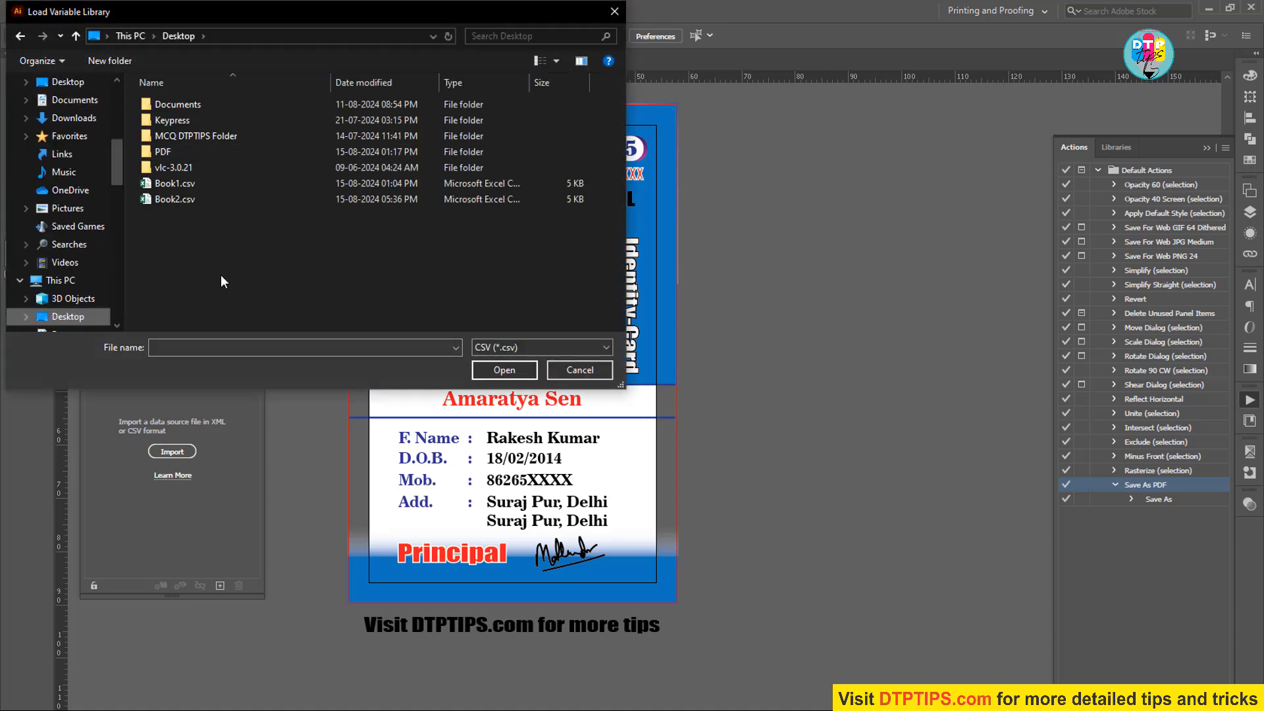
left_click(172, 200)
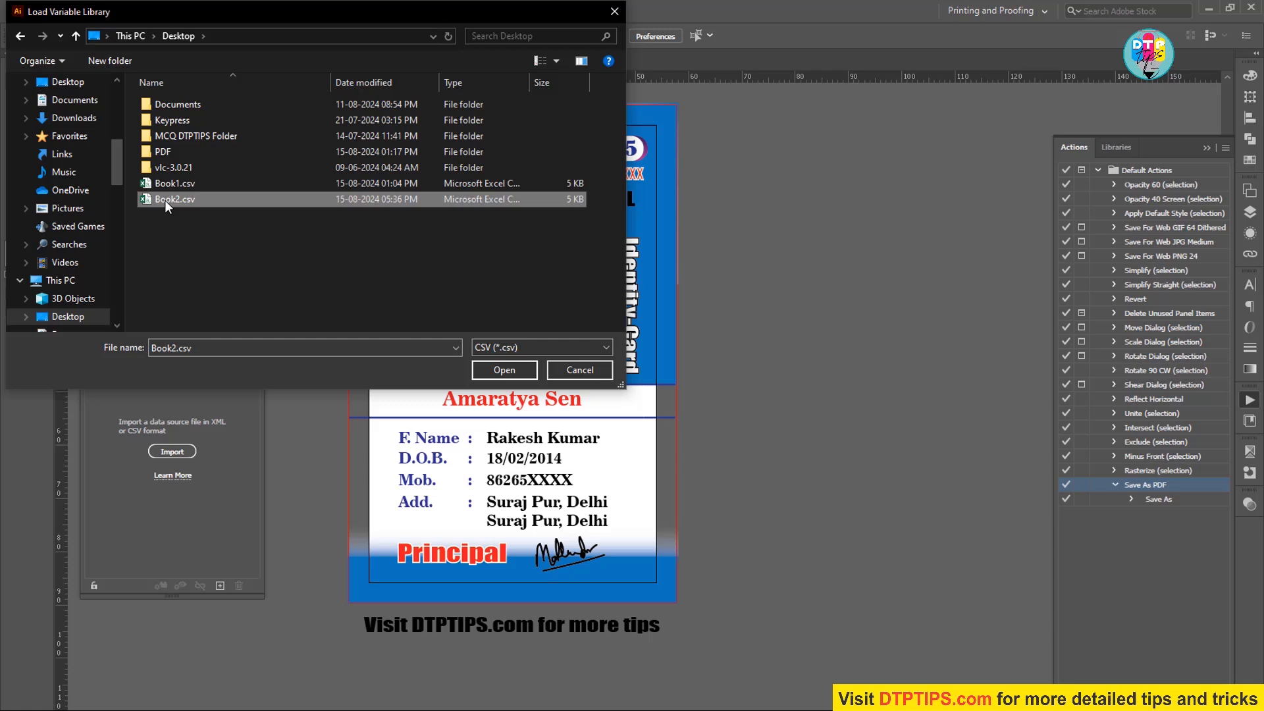
left_click(500, 366)
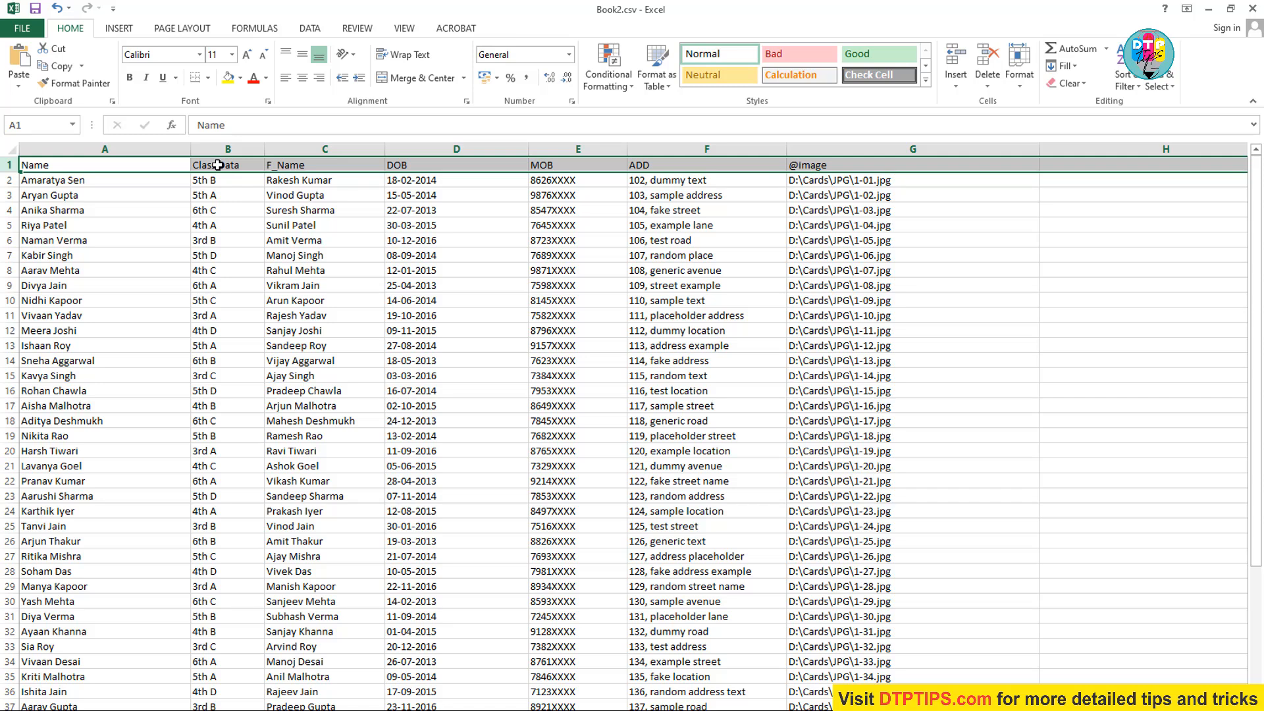
- In the Excel sheet, change the header in cell B1 to Class_Data and check the DOB header in D1
double_click(217, 165)
key("BackSpace")
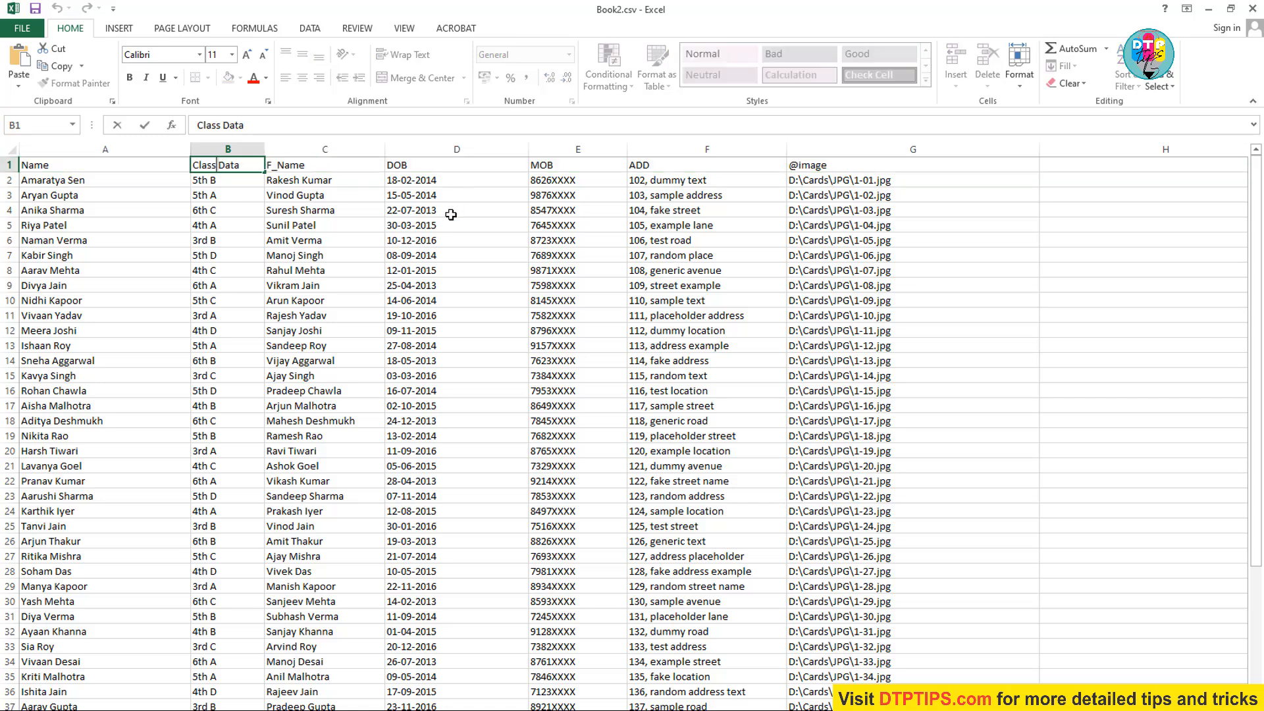
type("_")
left_click(339, 168)
left_click(397, 167)
double_click(397, 166)
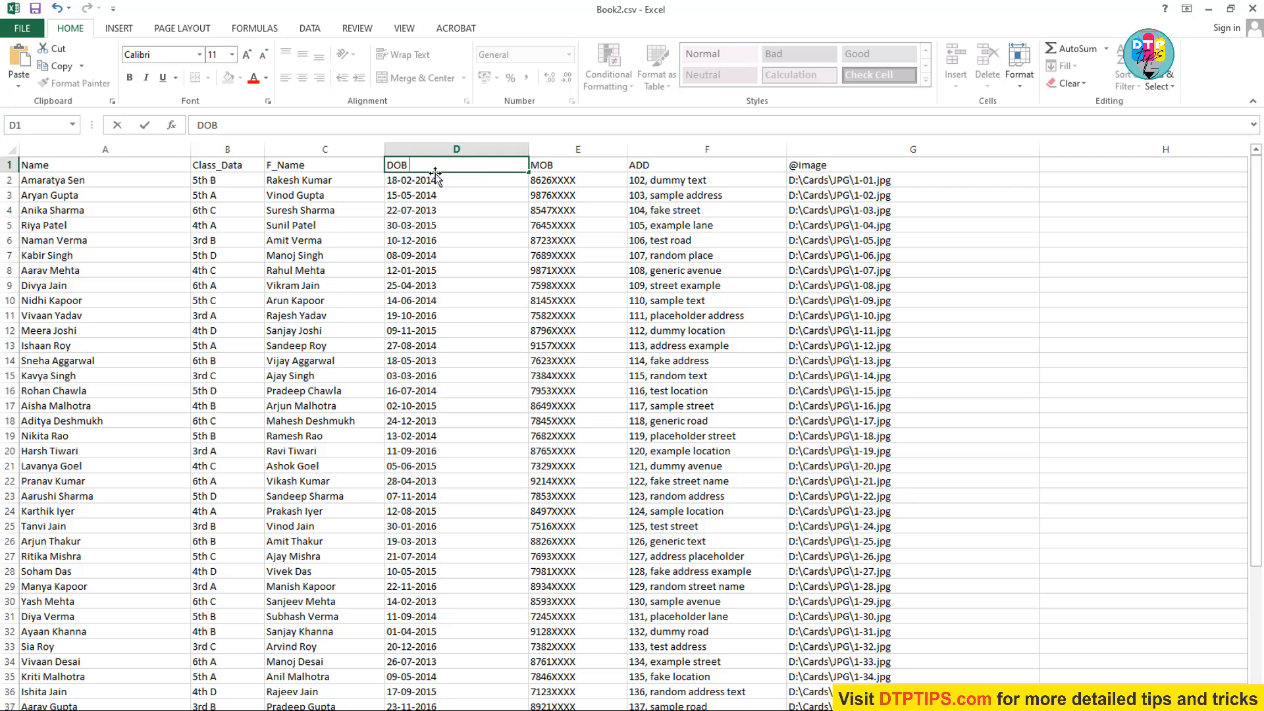
left_click(632, 267)
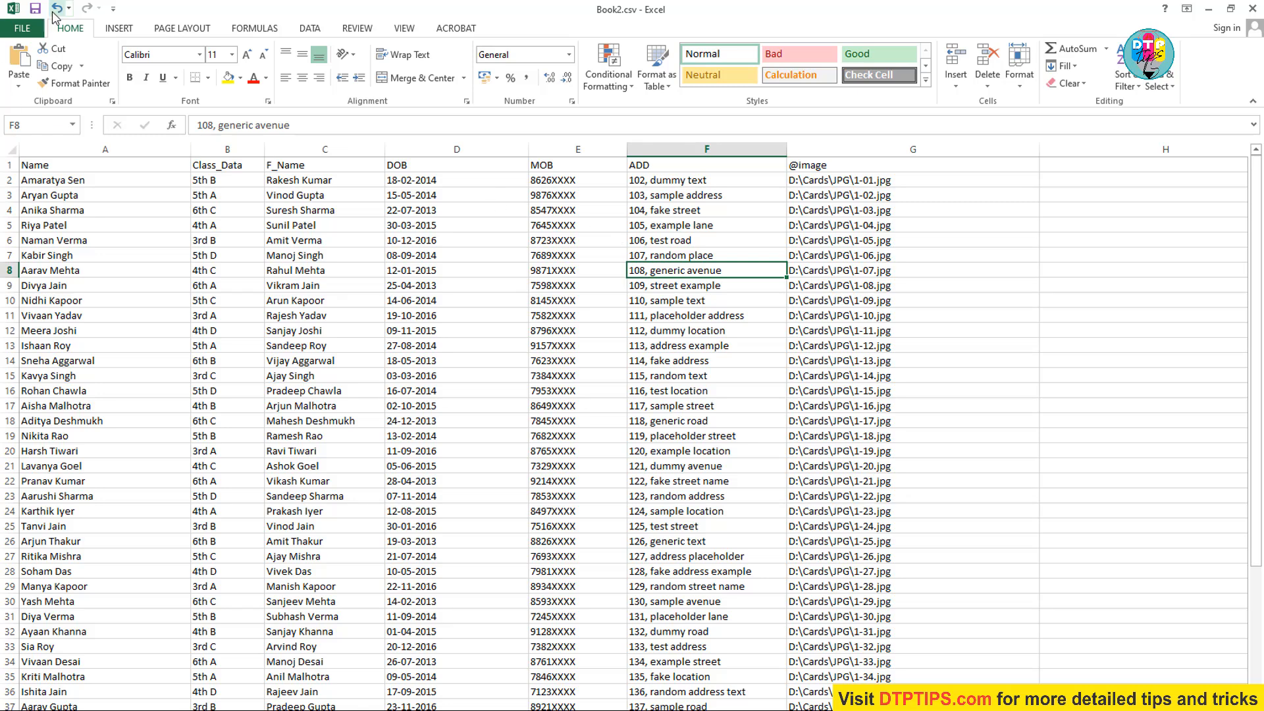
- Save the changes to Book2.csv, keeping the CSV (Comma delimited) format
left_click(38, 33)
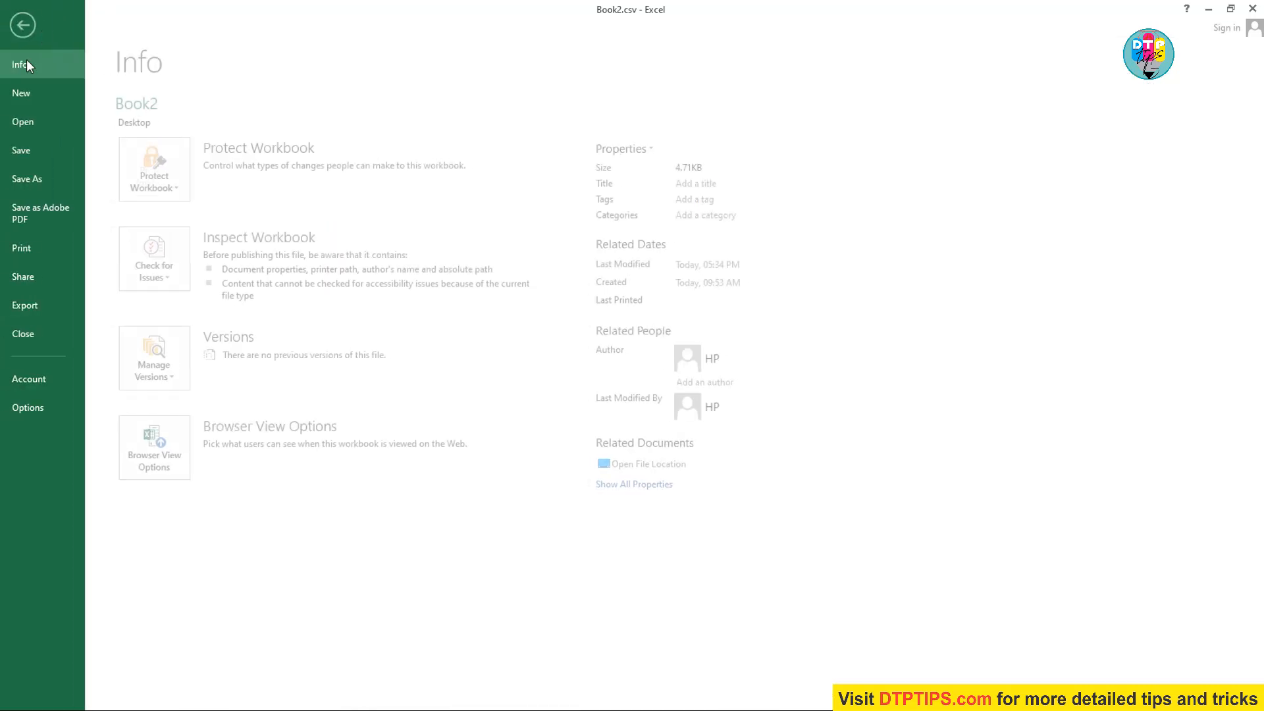
left_click(33, 179)
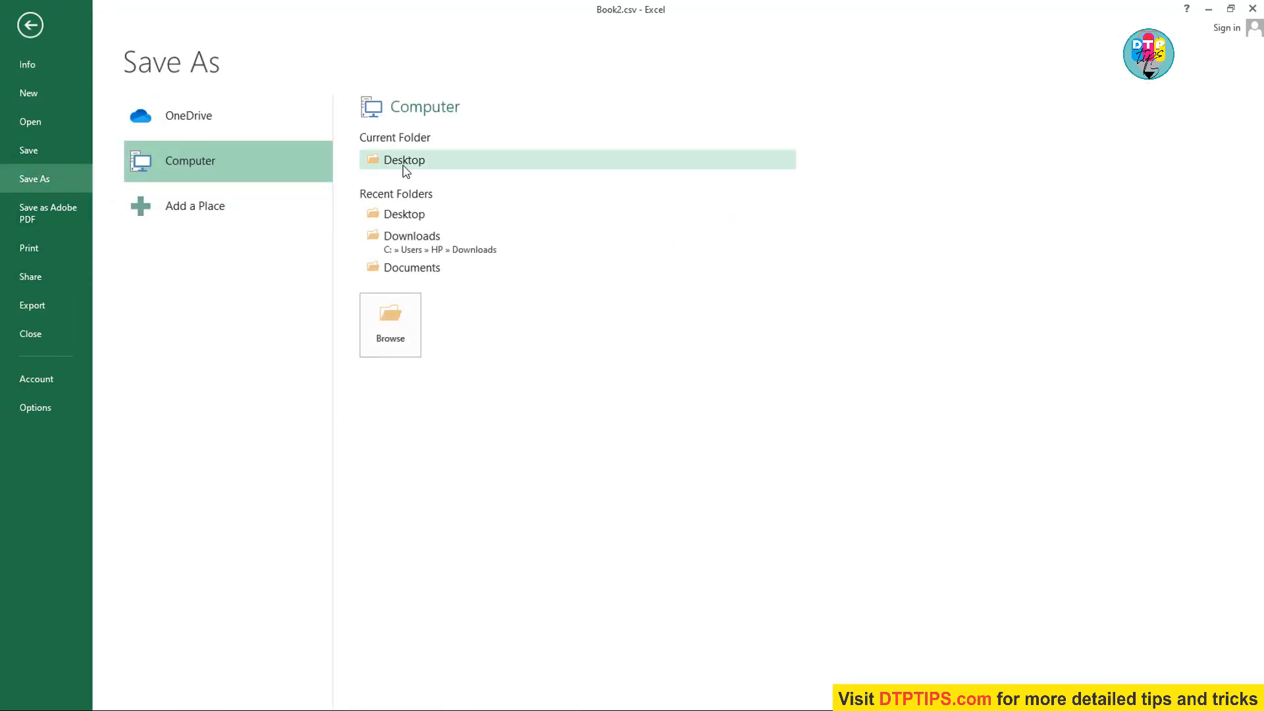
left_click(1252, 9)
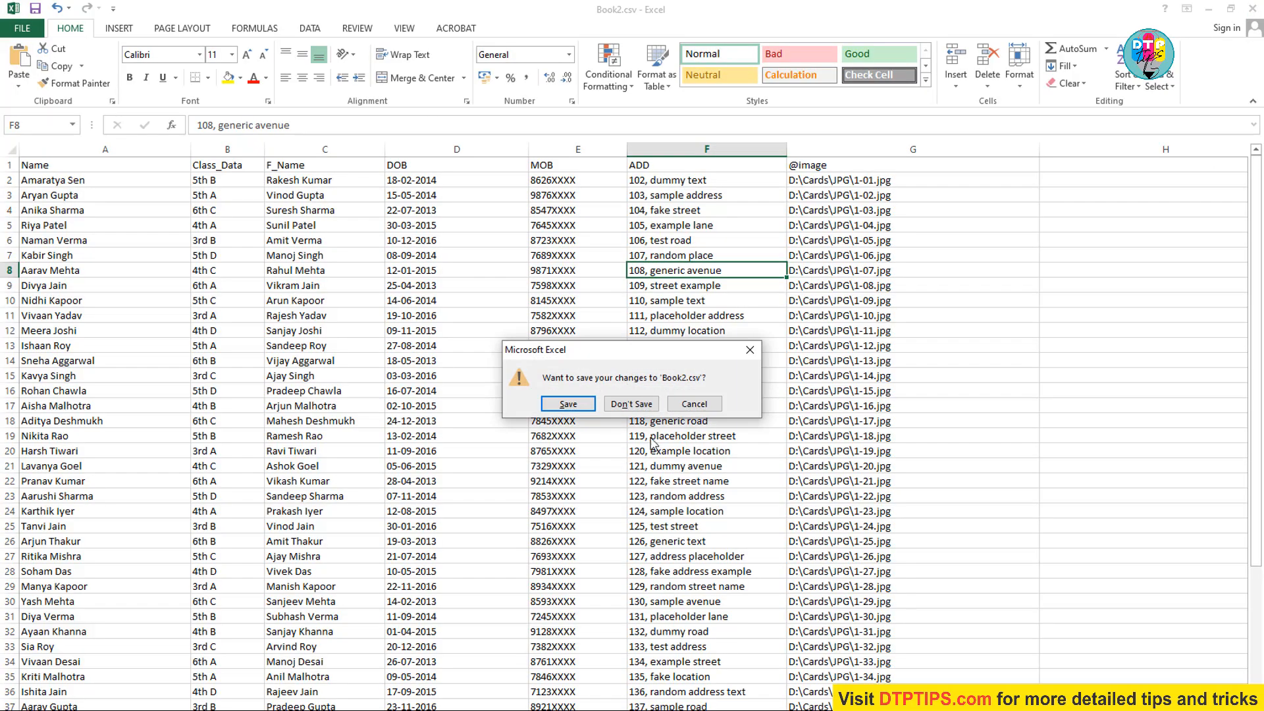
left_click(694, 404)
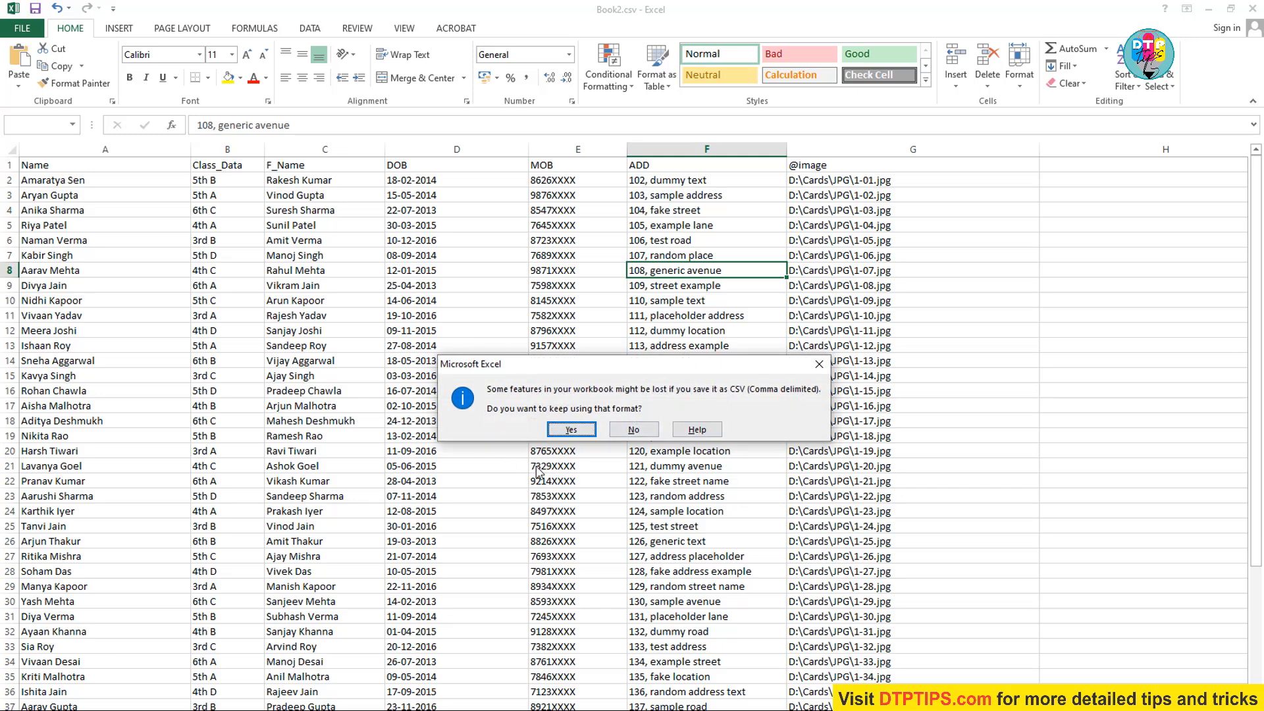
left_click(568, 431)
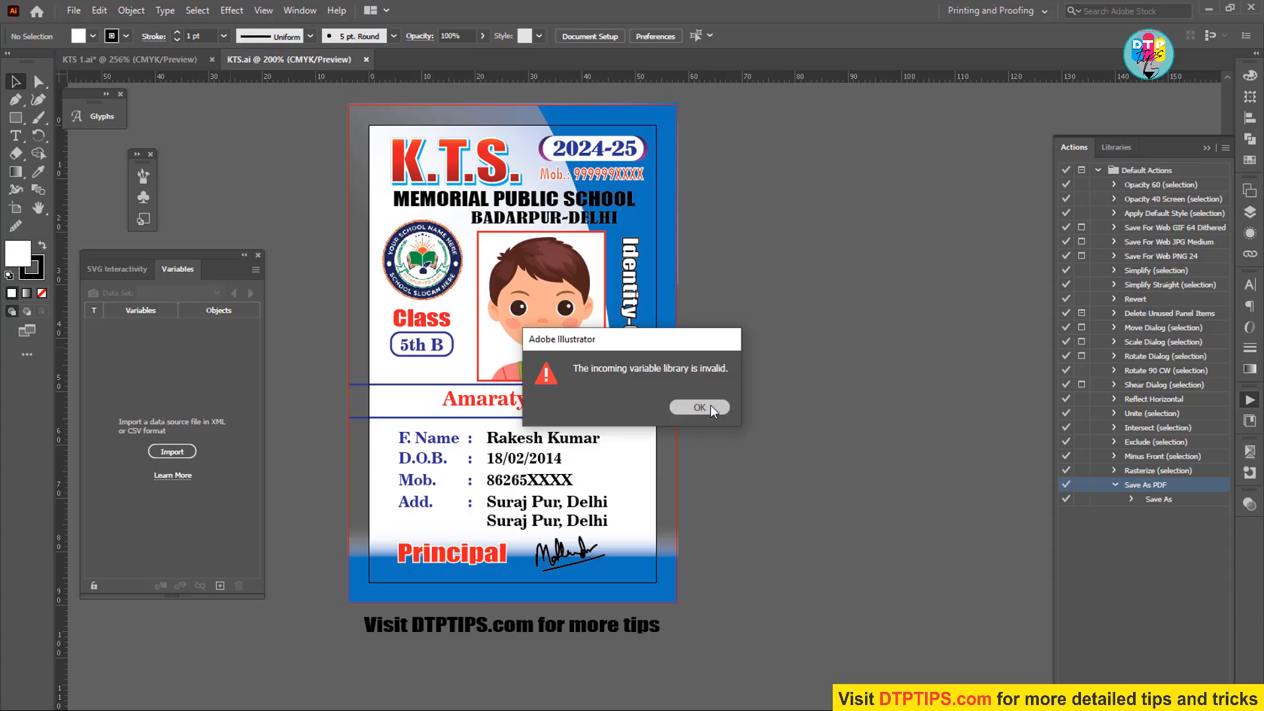
- Return to Illustrator and try again to import Book2.csv as the variable library
left_click(710, 408)
left_click(172, 451)
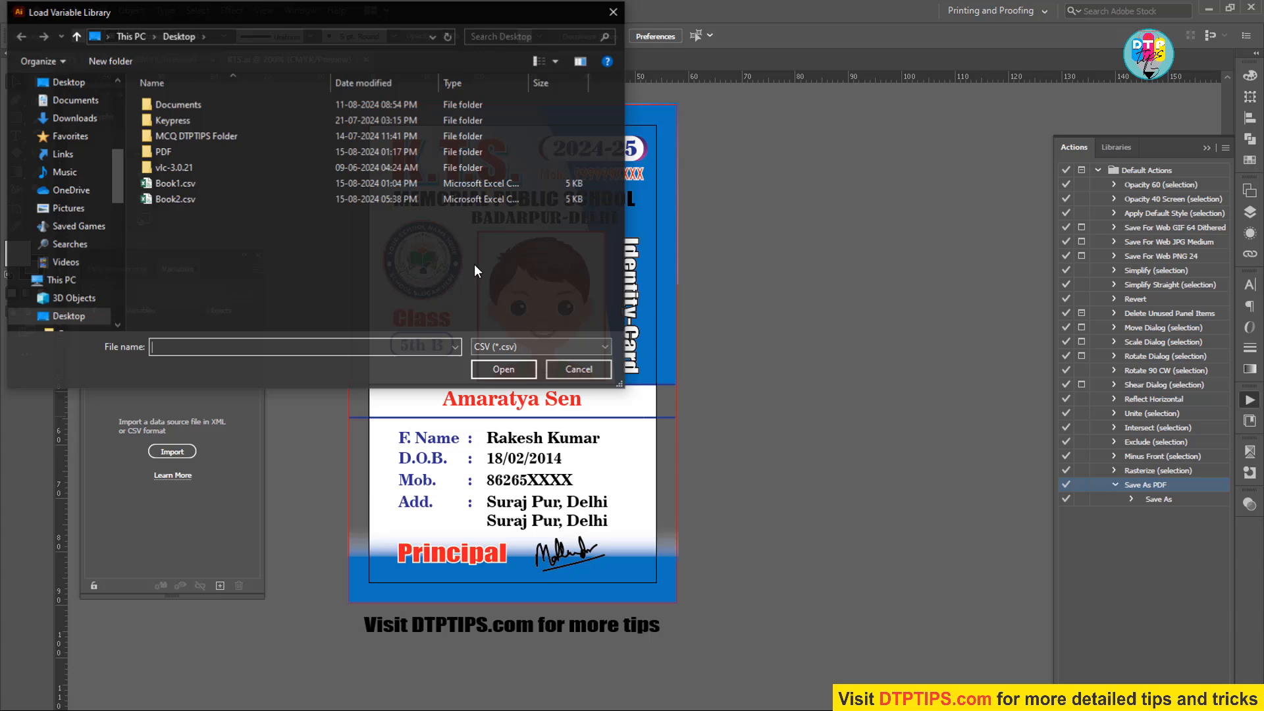
double_click(171, 200)
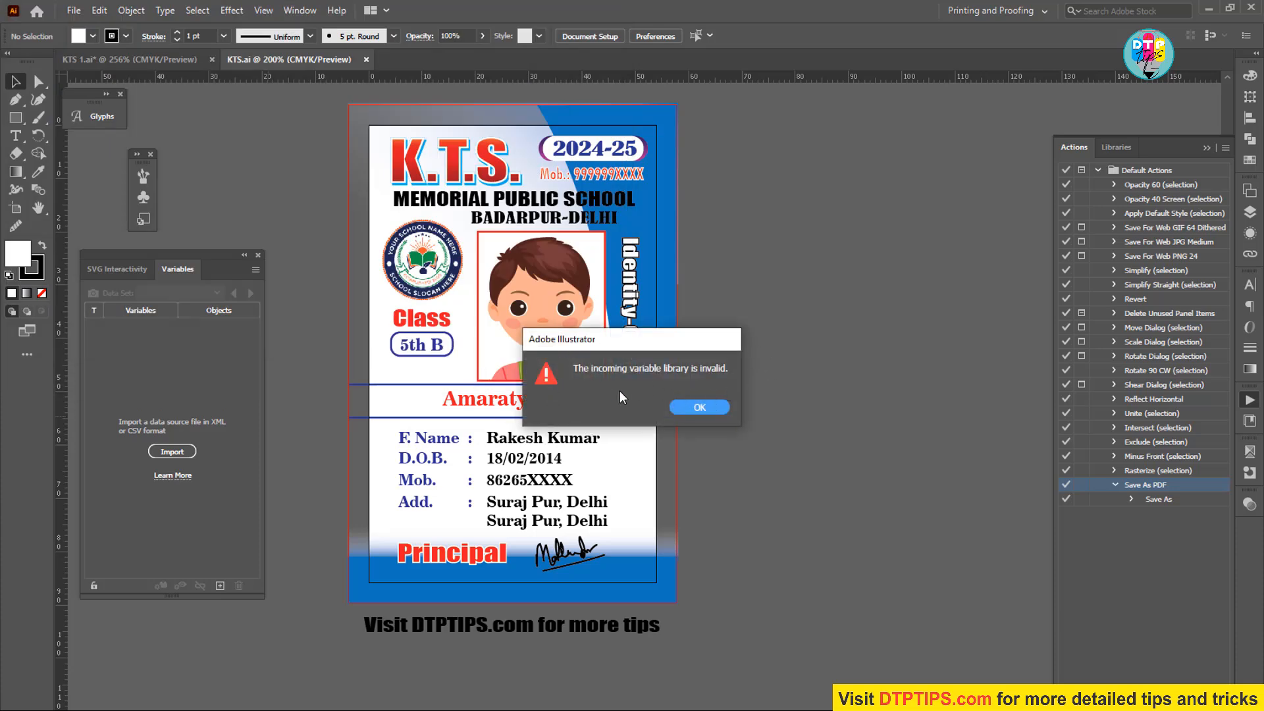
left_click(699, 411)
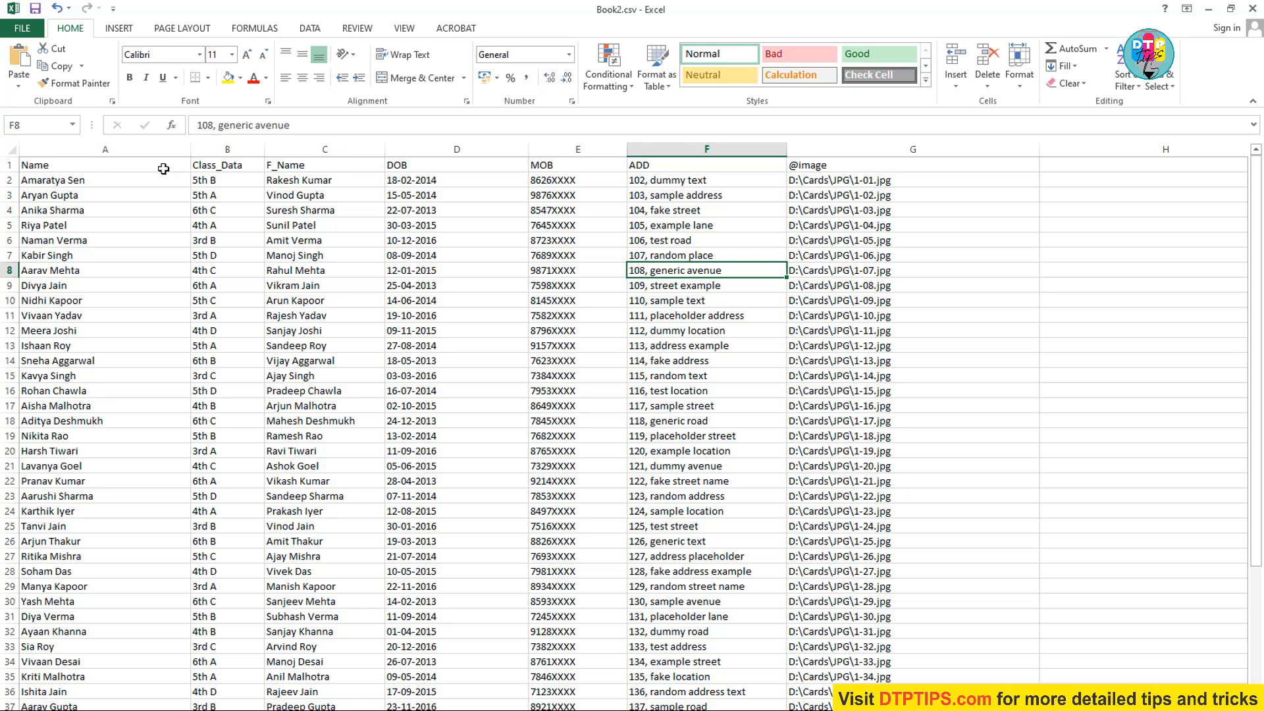
- Recheck the DOB header text in cell D1 of the Excel sheet and save Book2.csv in its CSV format
double_click(416, 165)
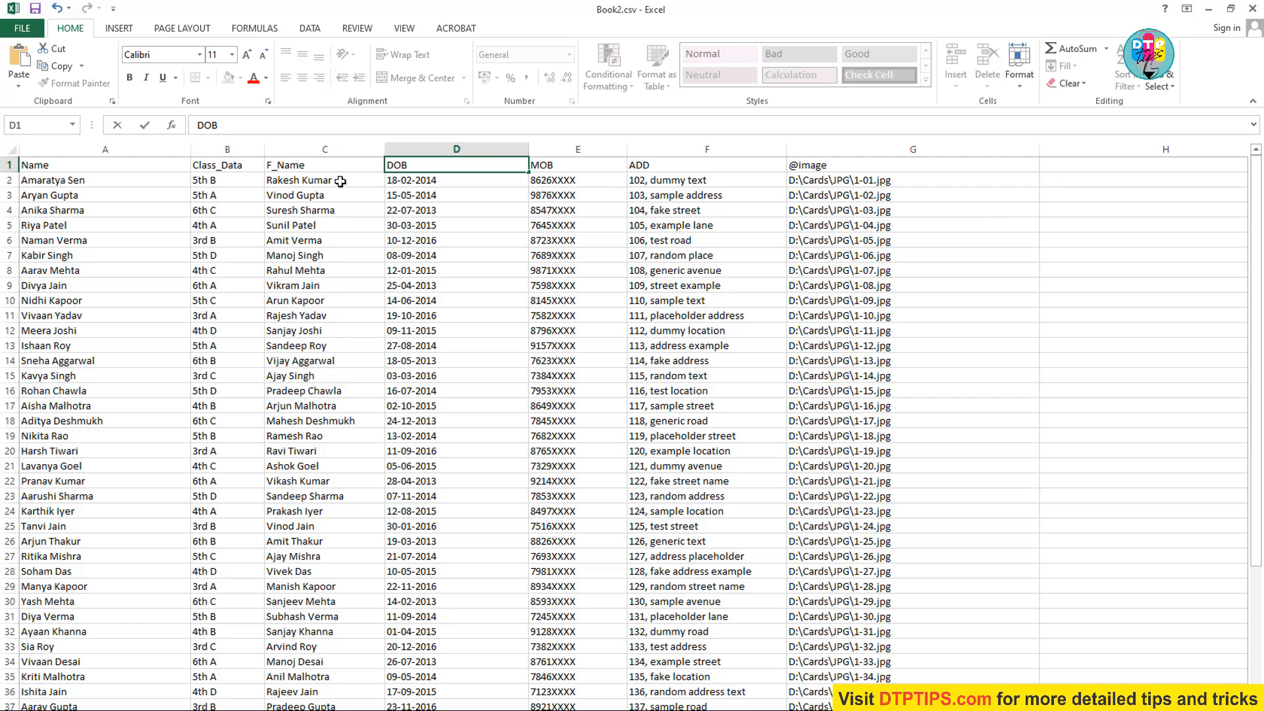
left_click(34, 9)
left_click(571, 429)
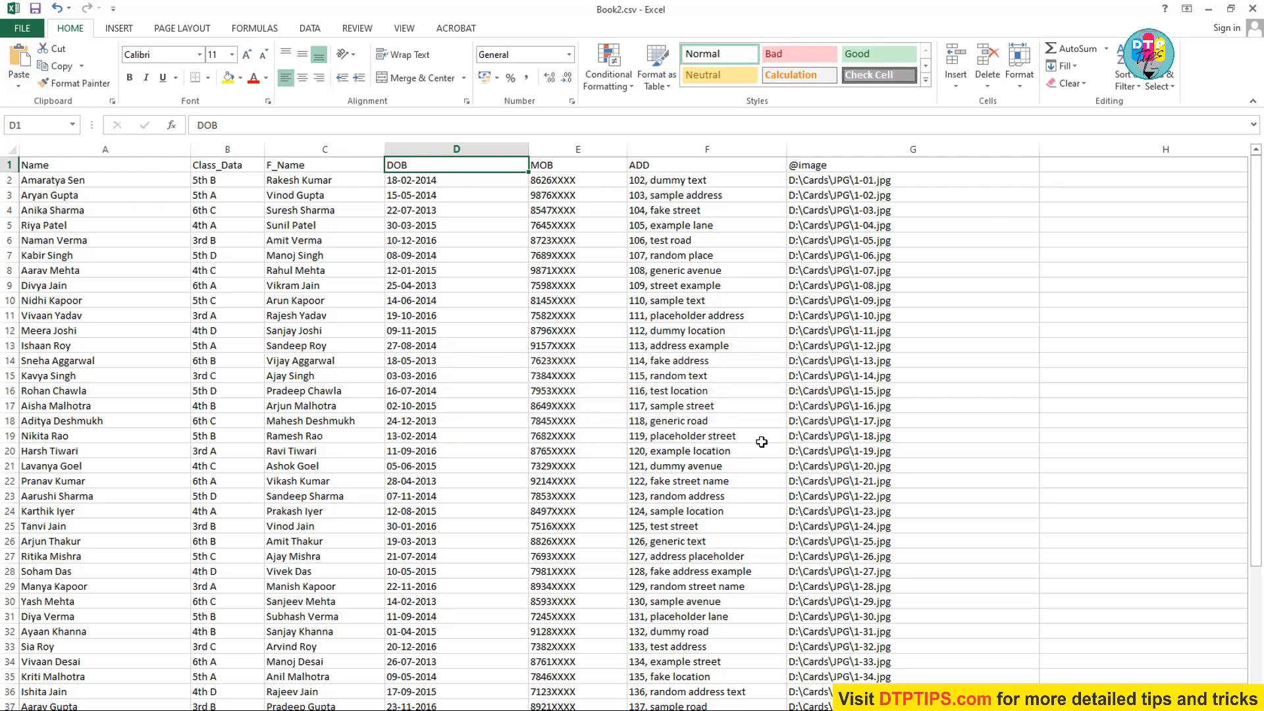
- Switch to Illustrator and import the saved Book2.csv as the variable library
key("alt+Tab")
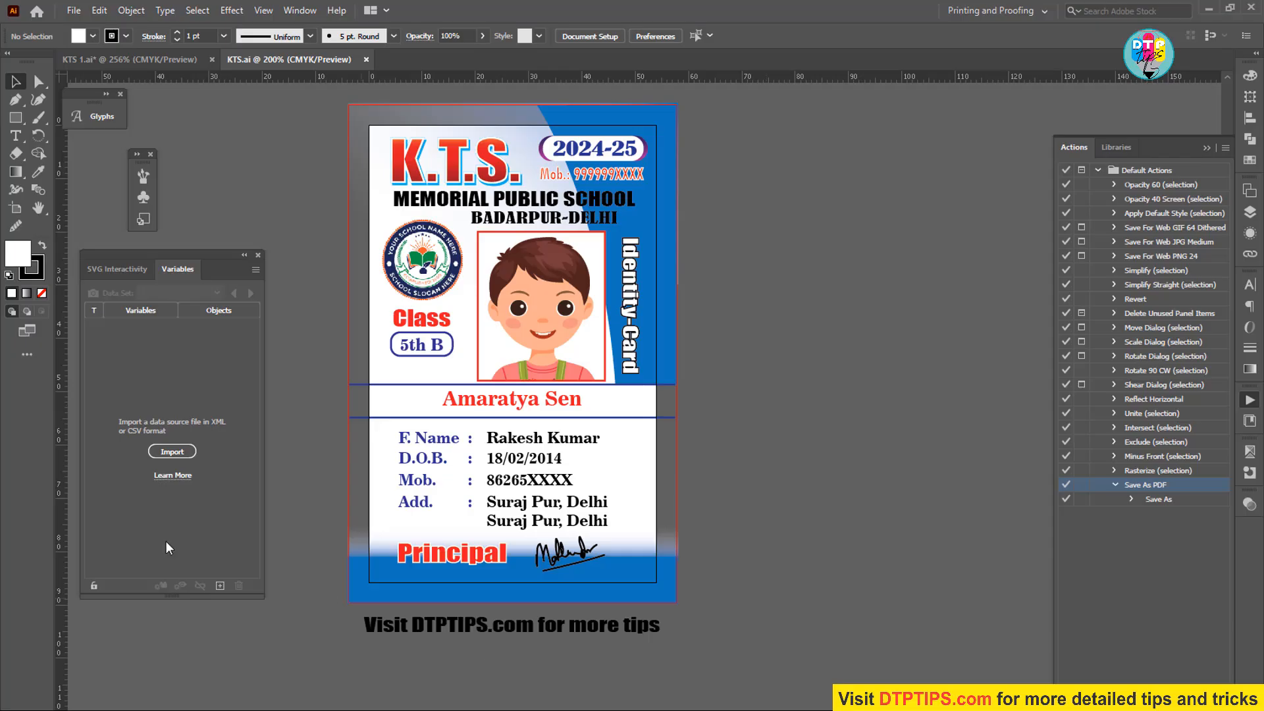
left_click(158, 451)
double_click(172, 195)
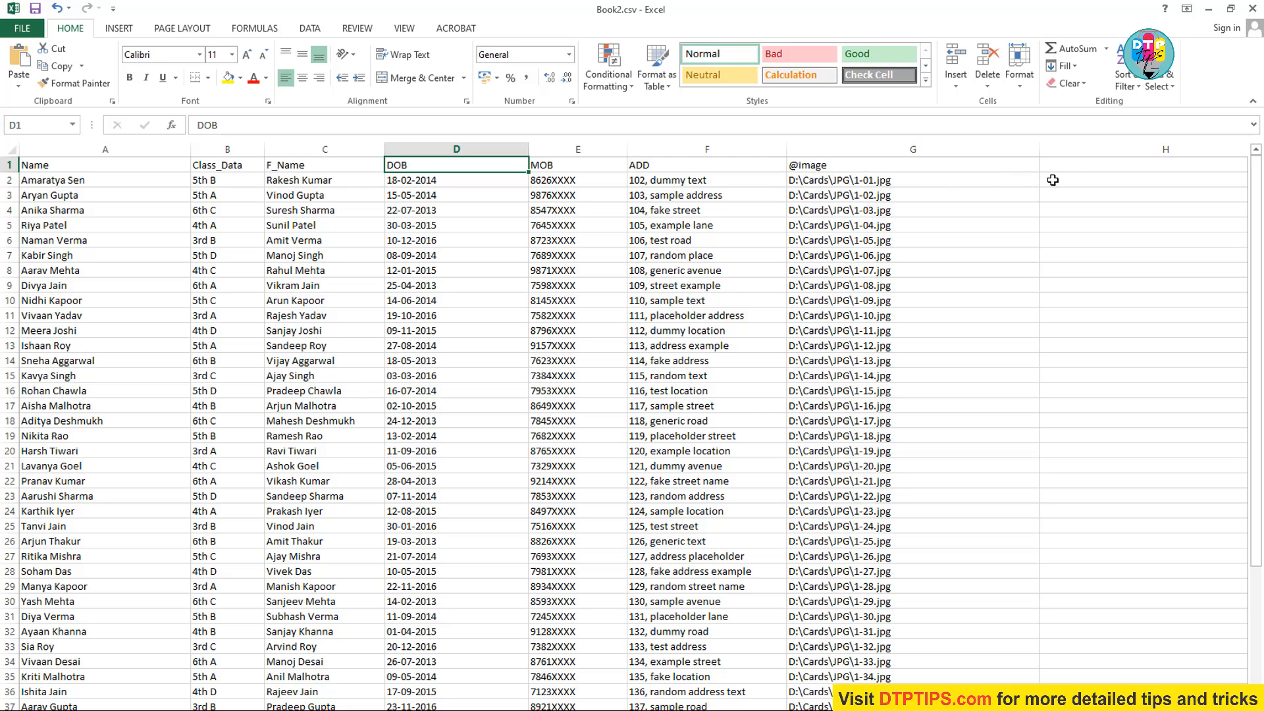
left_click(811, 165)
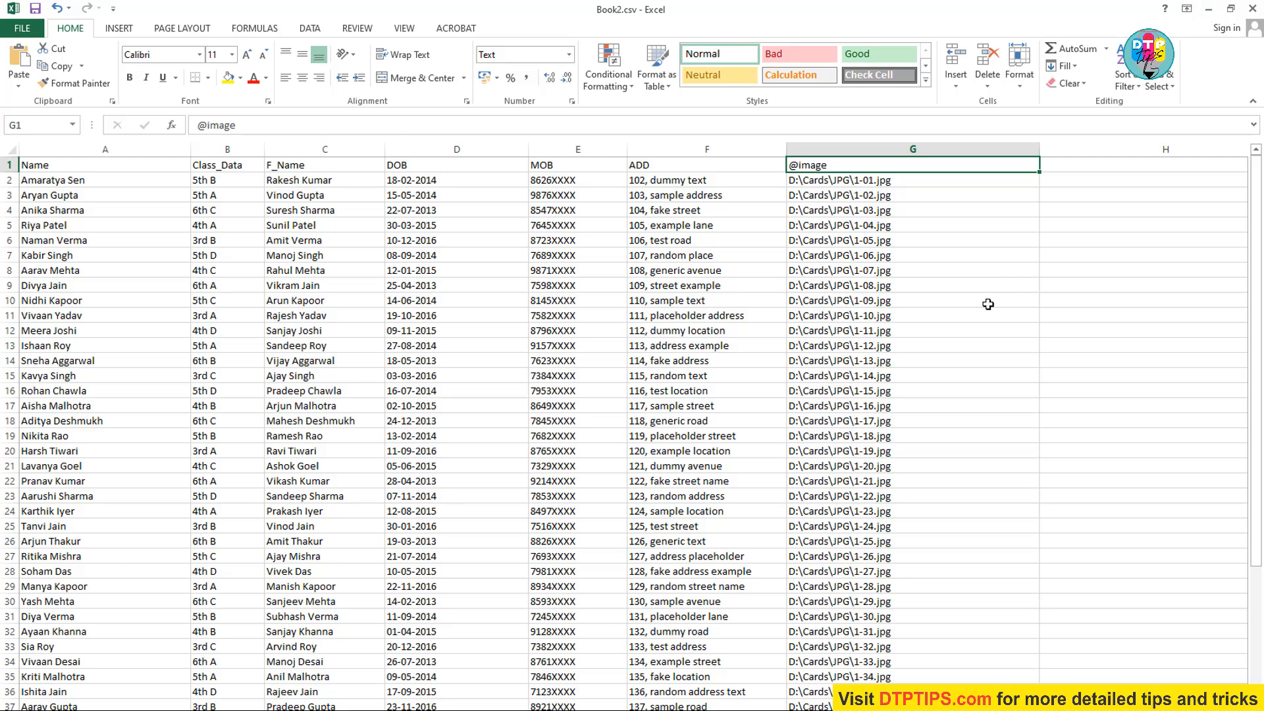
left_click(1210, 9)
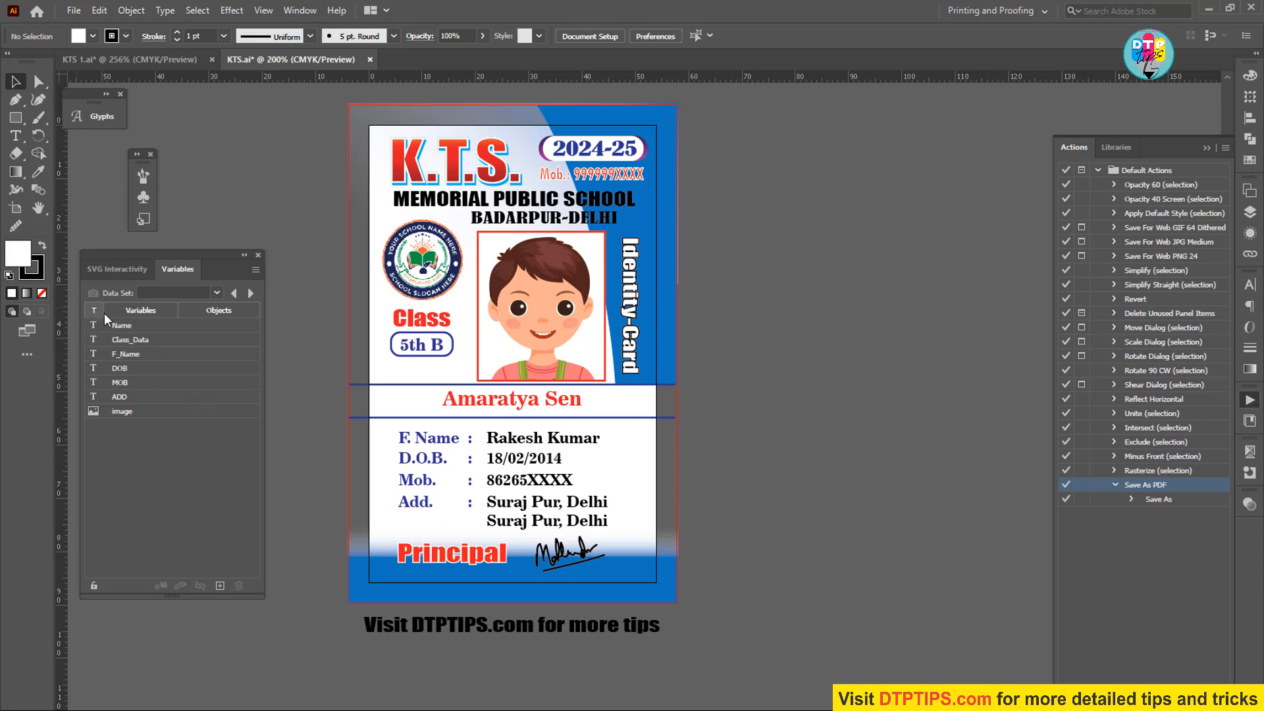
- Bind the Name variable to the red student name text on the ID card as dynamic text
left_click(117, 324)
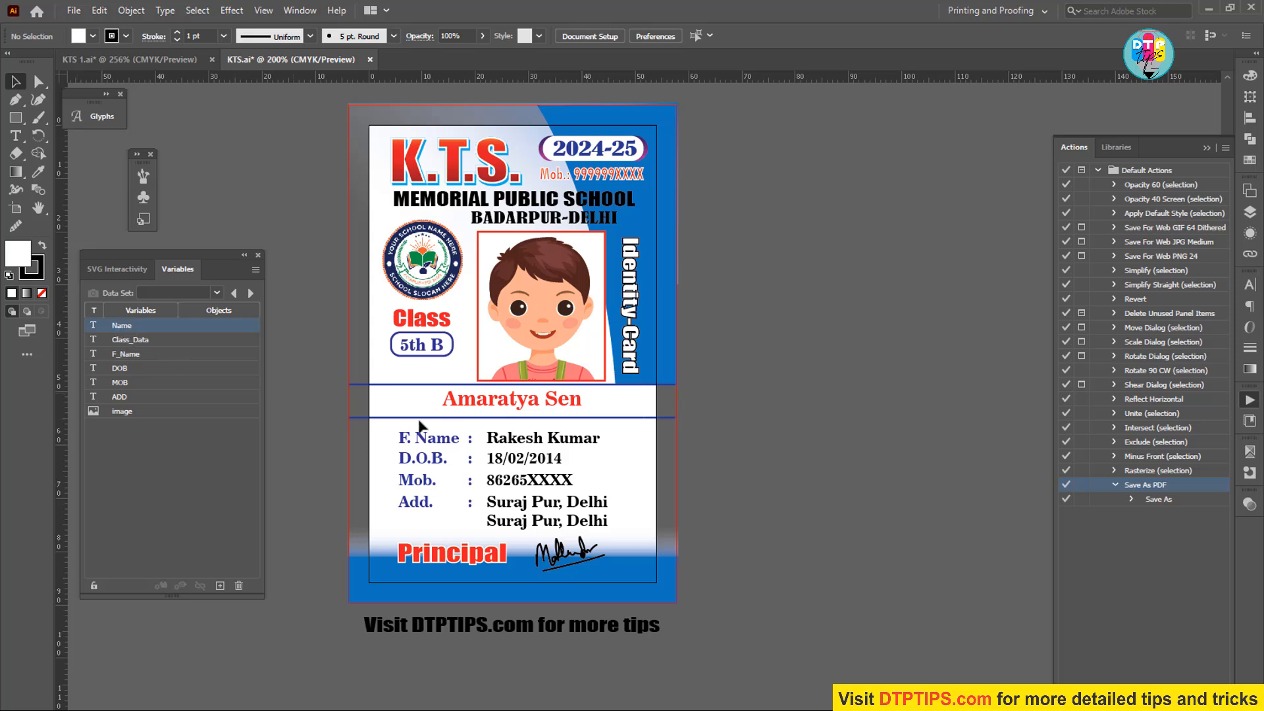
double_click(508, 403)
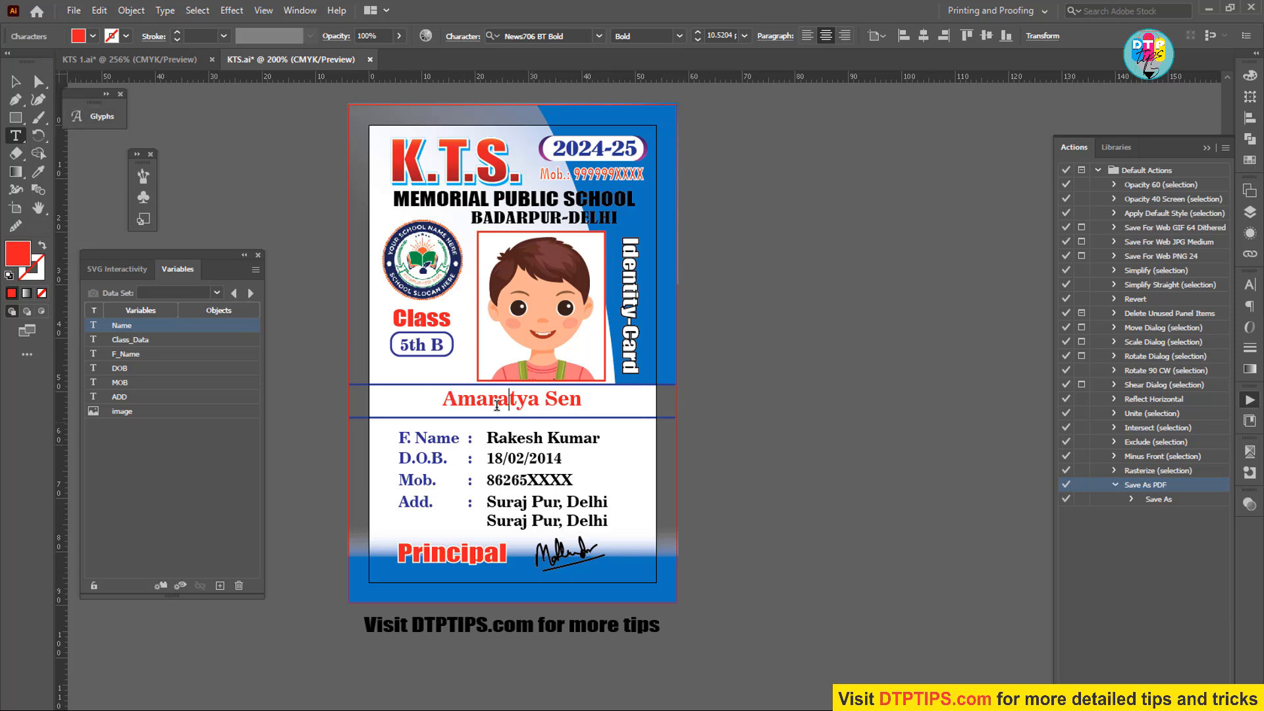
key("Escape")
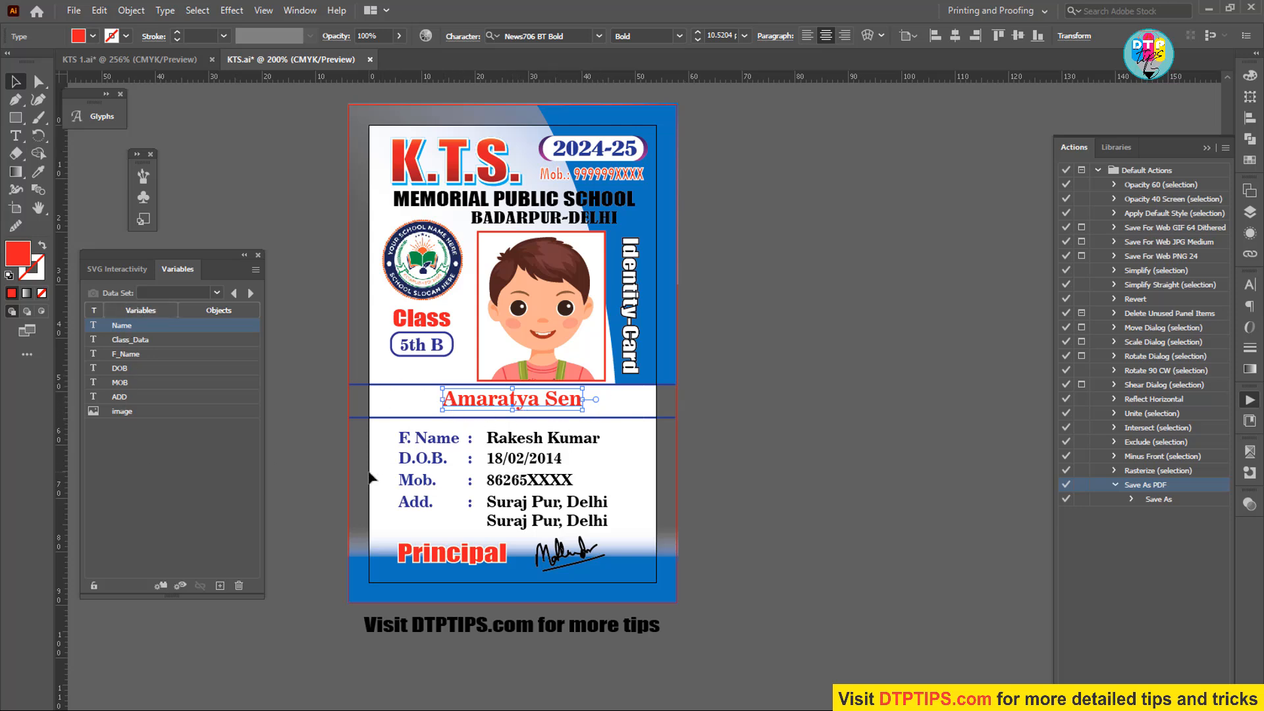
left_click(160, 585)
- Review the rows of the Excel sheet and compare them with the list of imported data sets
left_click(218, 291)
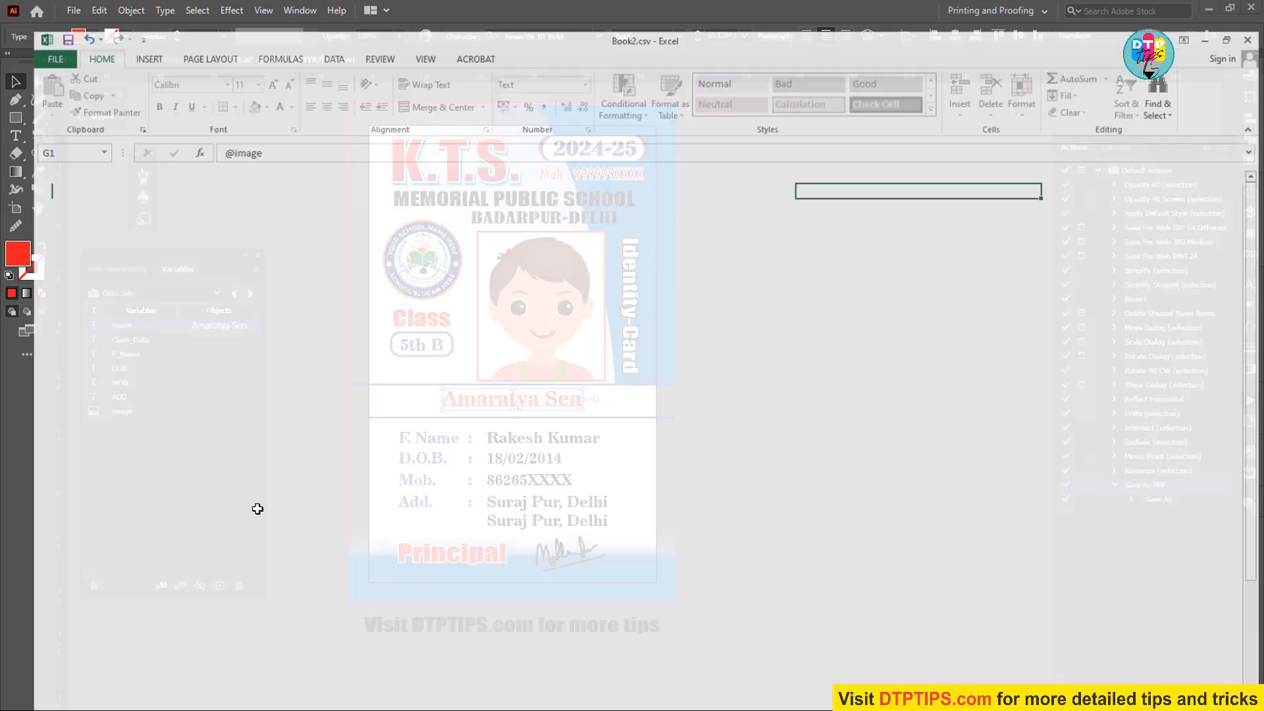
scroll(164, 615, "down", 10)
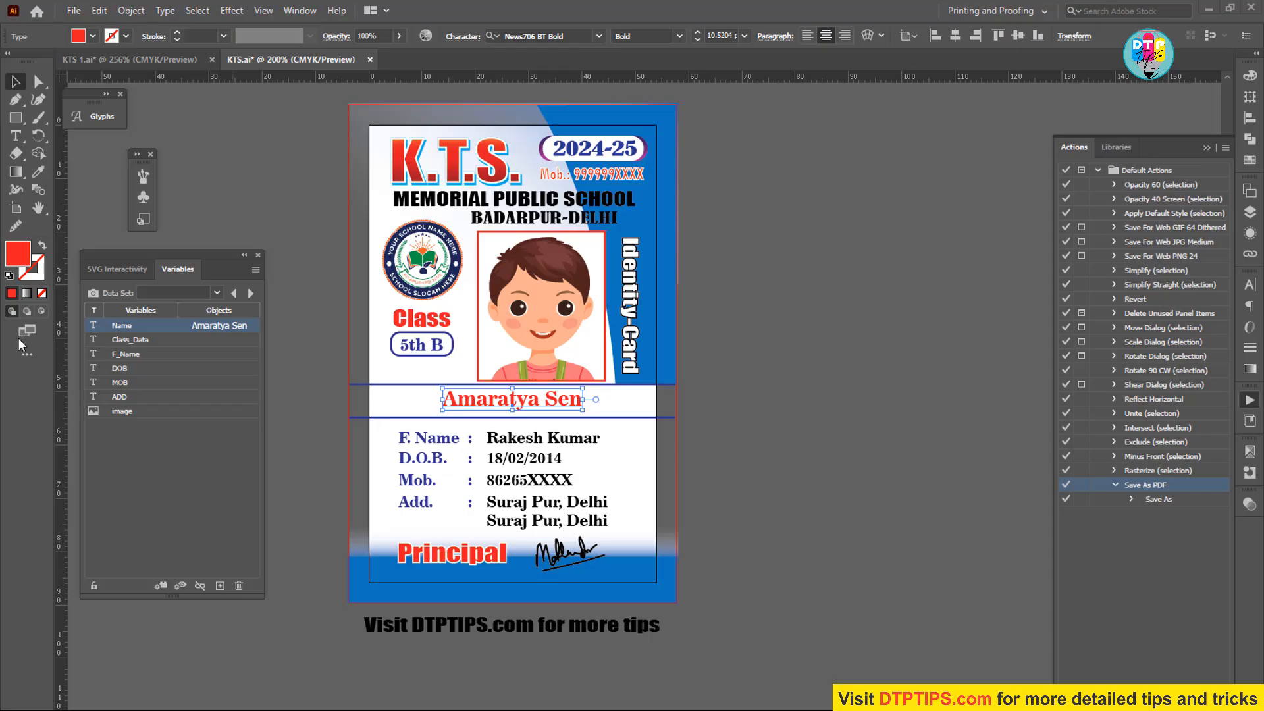
left_click(216, 293)
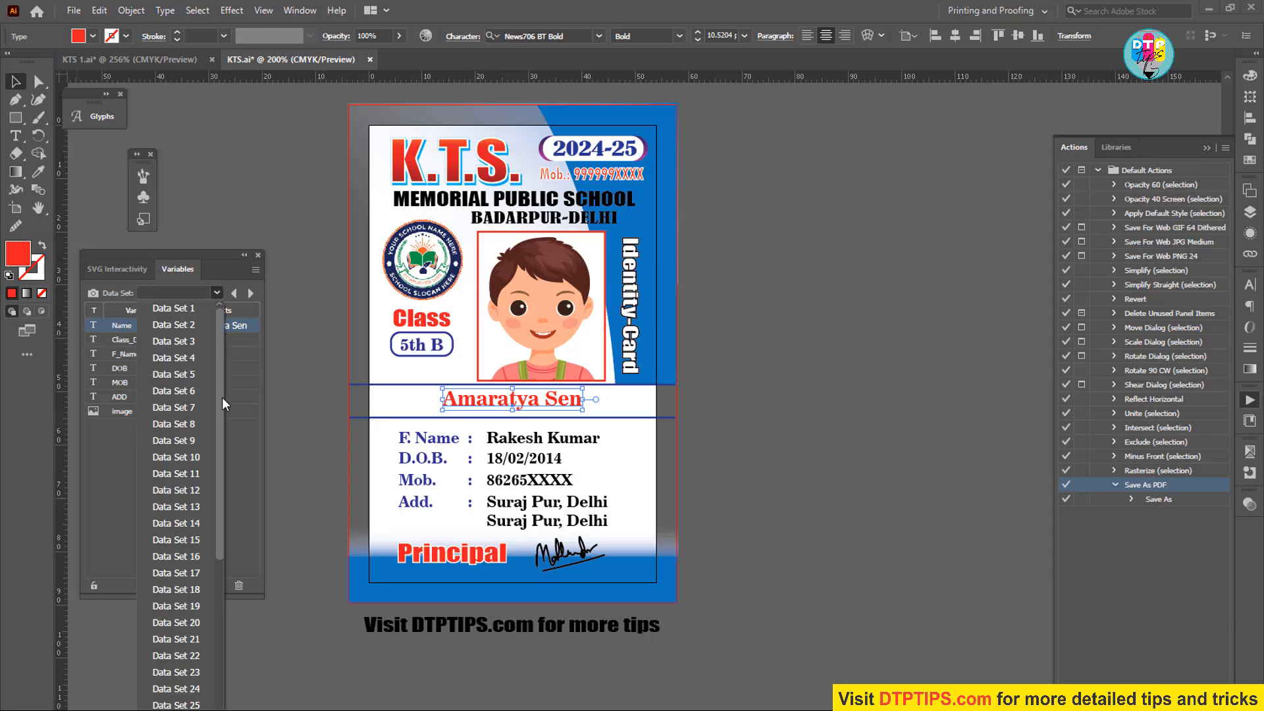
scroll(204, 606, "down", 7)
scroll(208, 460, "up", 7)
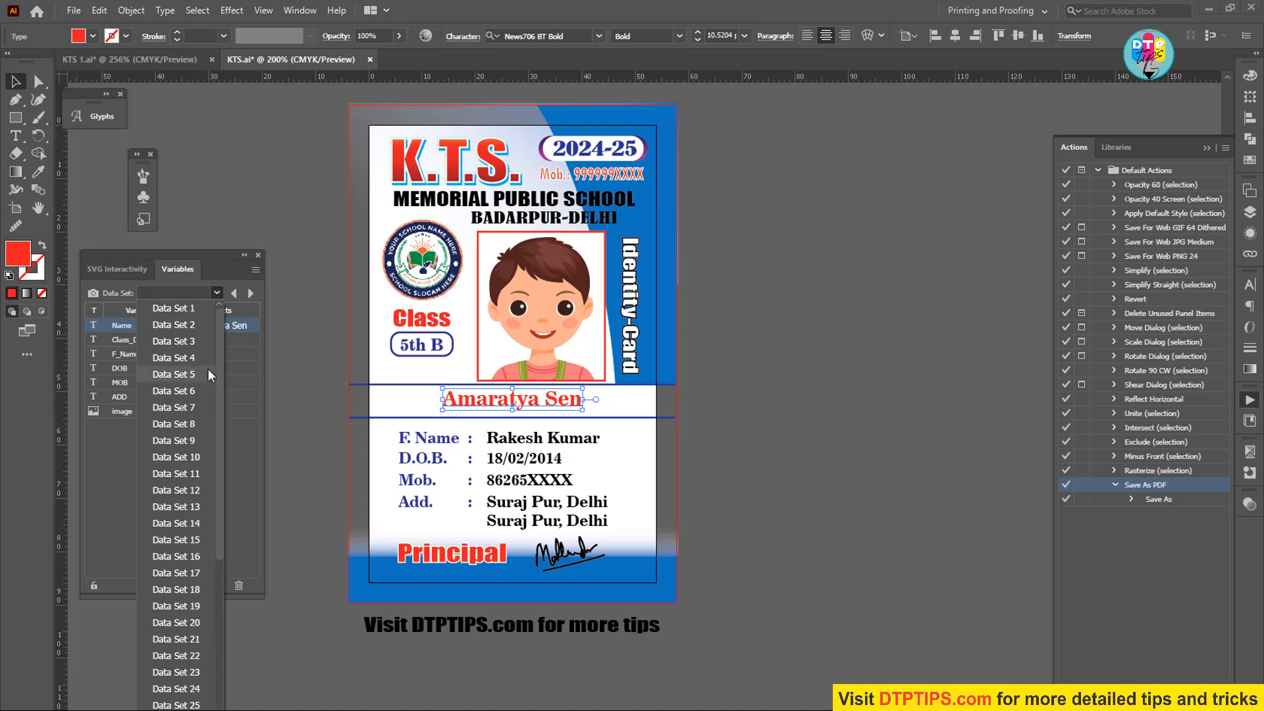
left_click(209, 269)
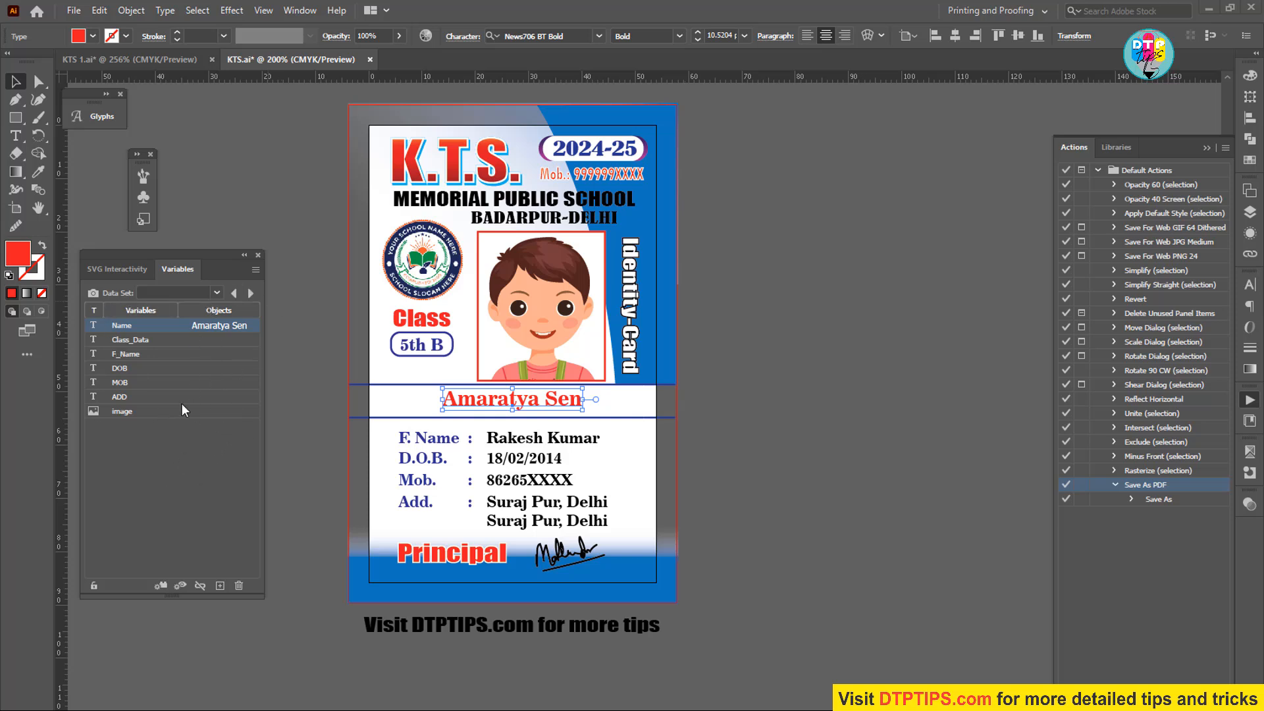
- Bind the Class_Data variable to the class value text and the F_Name variable to the father's name text
left_click(142, 338)
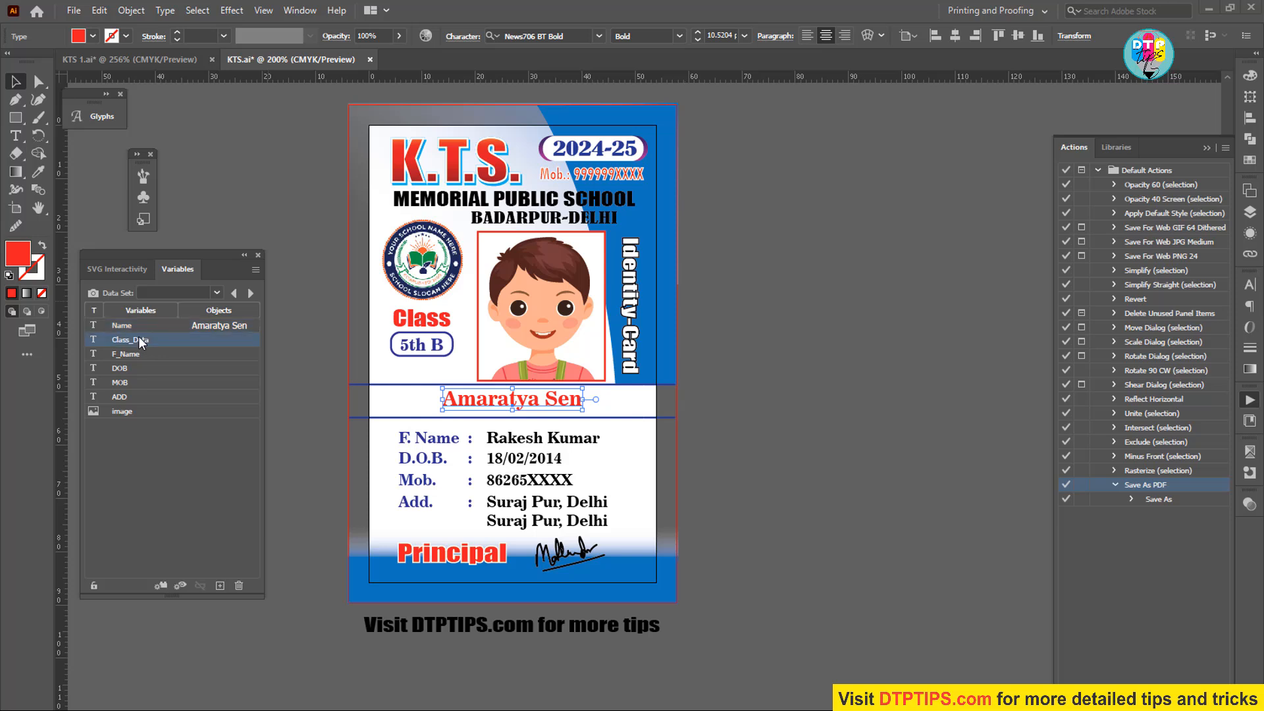
left_click(414, 351)
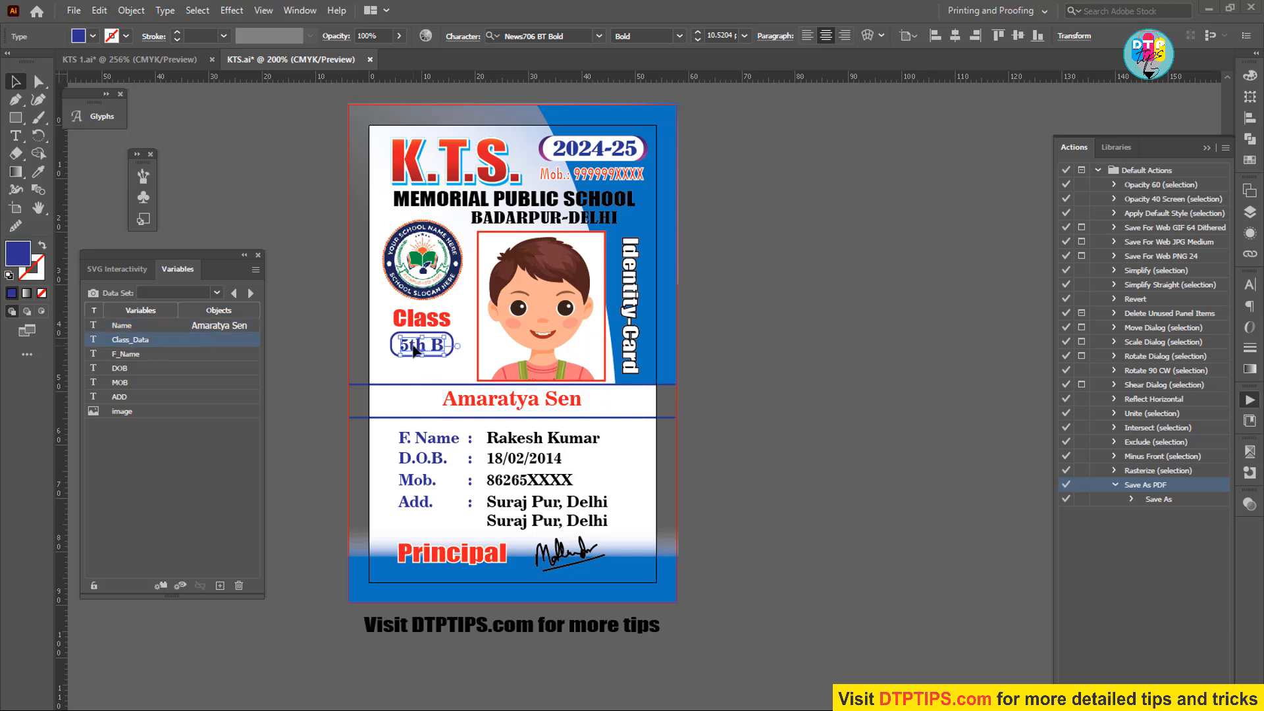
left_click(159, 586)
left_click(116, 356)
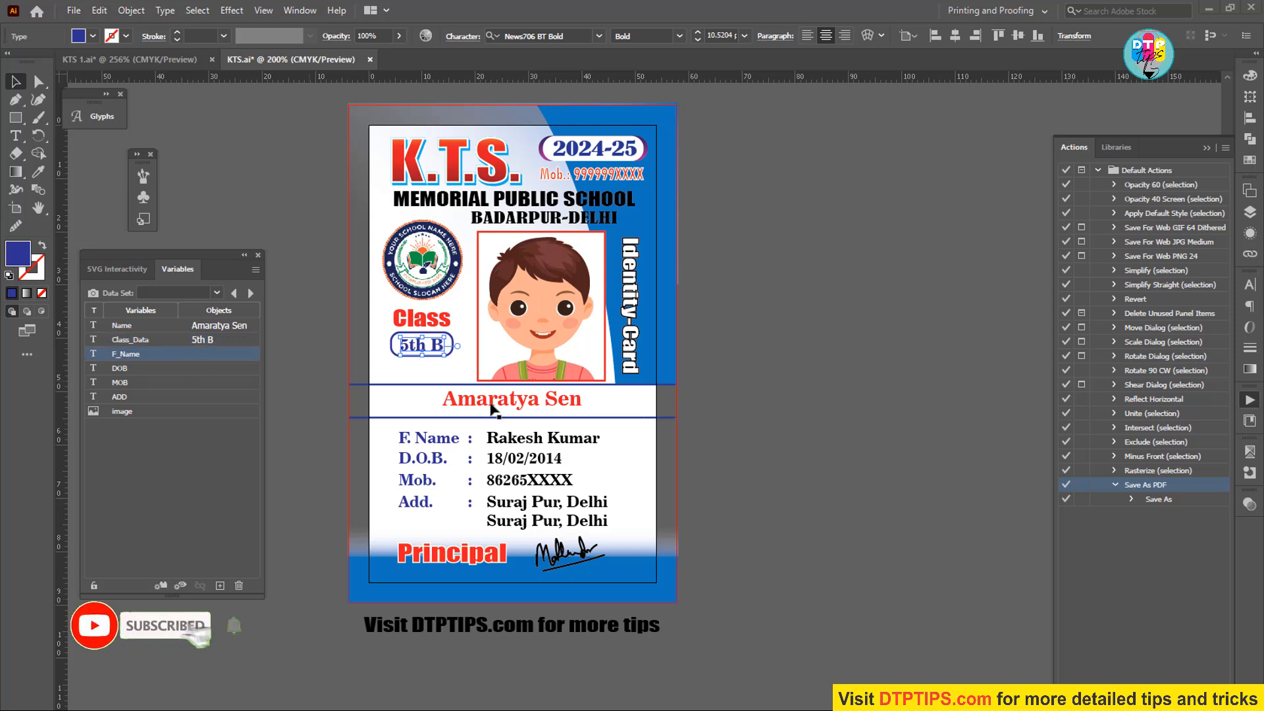
left_click(525, 441)
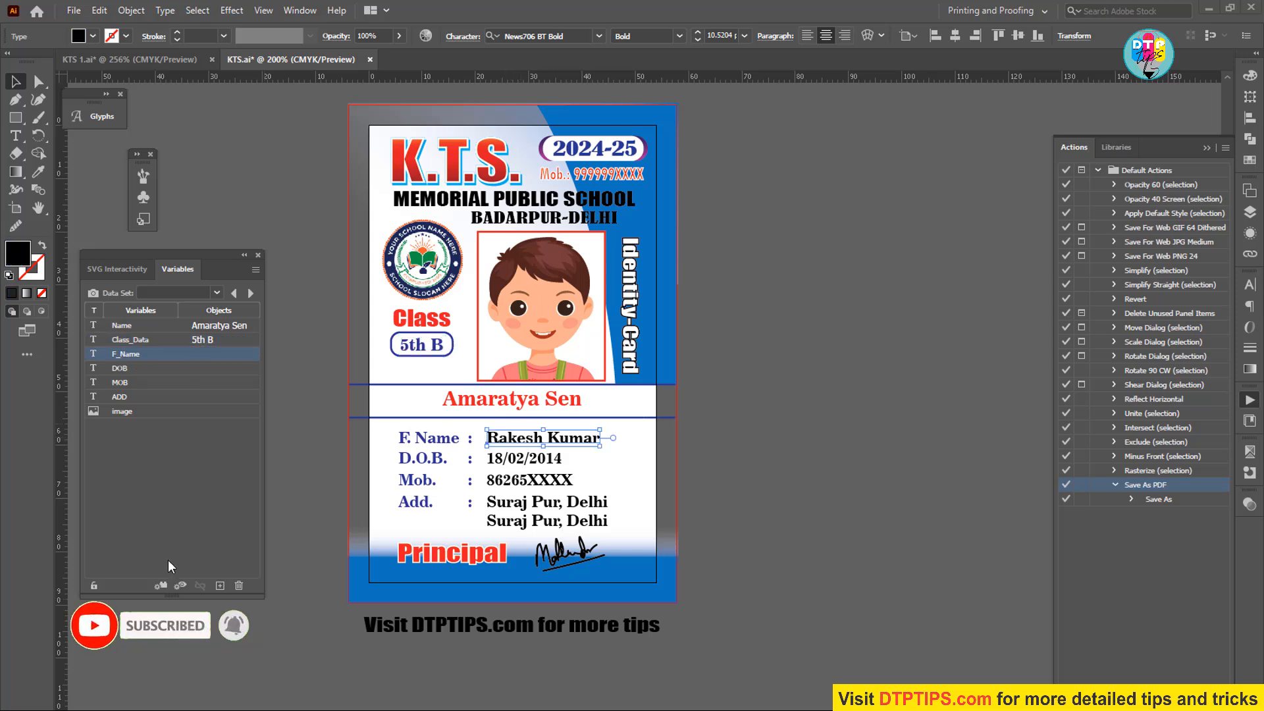
left_click(160, 586)
- Bind the DOB variable to the date of birth text and the MOB variable to the mobile number text
left_click(120, 370)
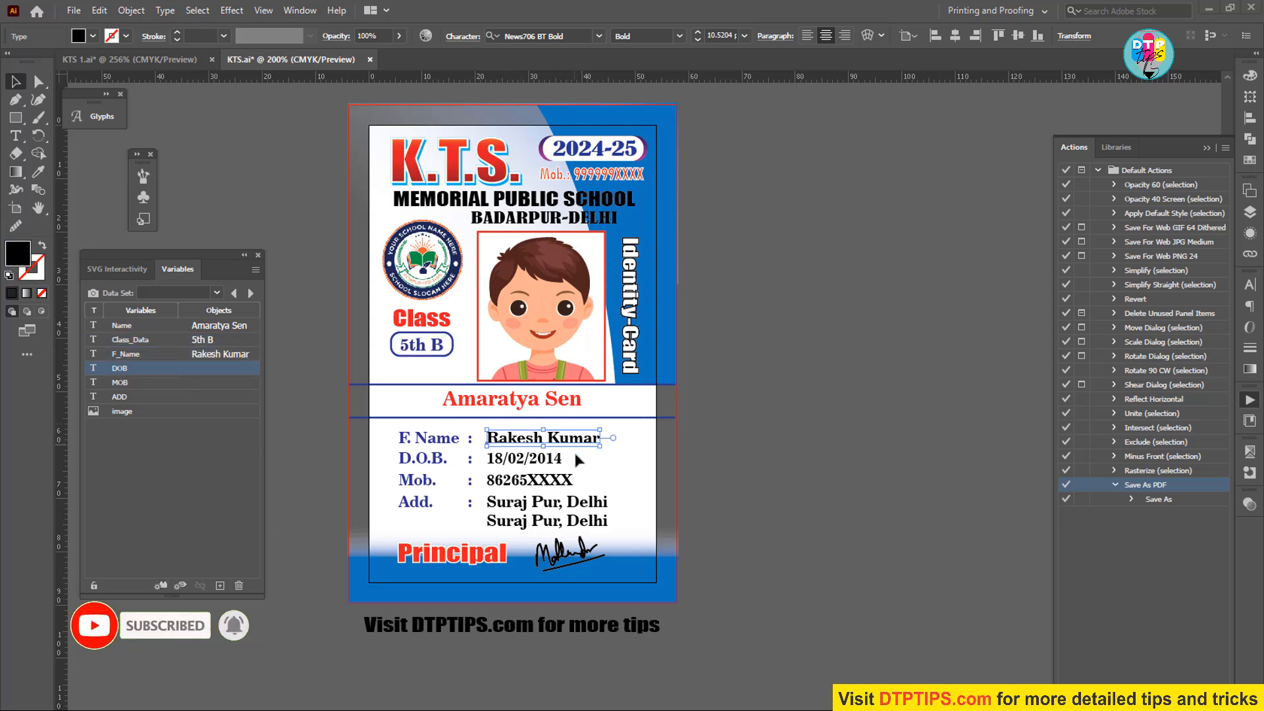
left_click(527, 459)
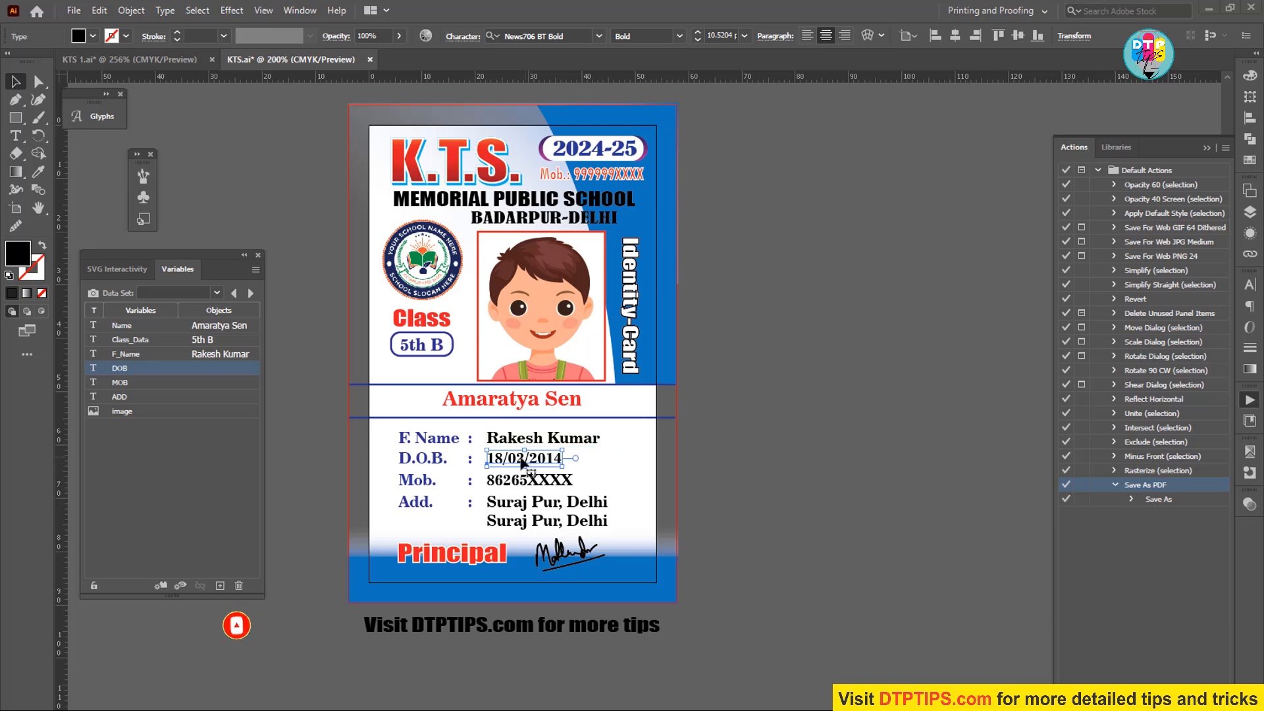
left_click(156, 585)
left_click(119, 382)
left_click(516, 483)
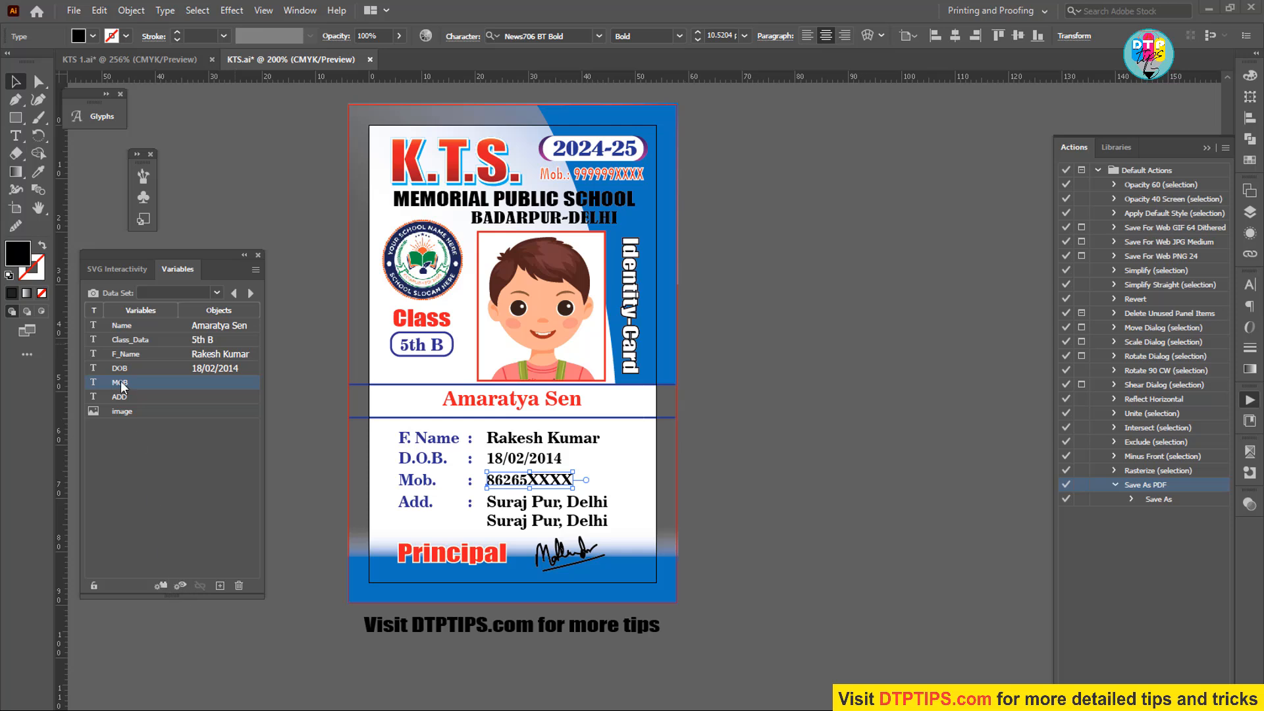
left_click(160, 585)
- Bind the ADD variable to the first address line and select the image variable
left_click(125, 398)
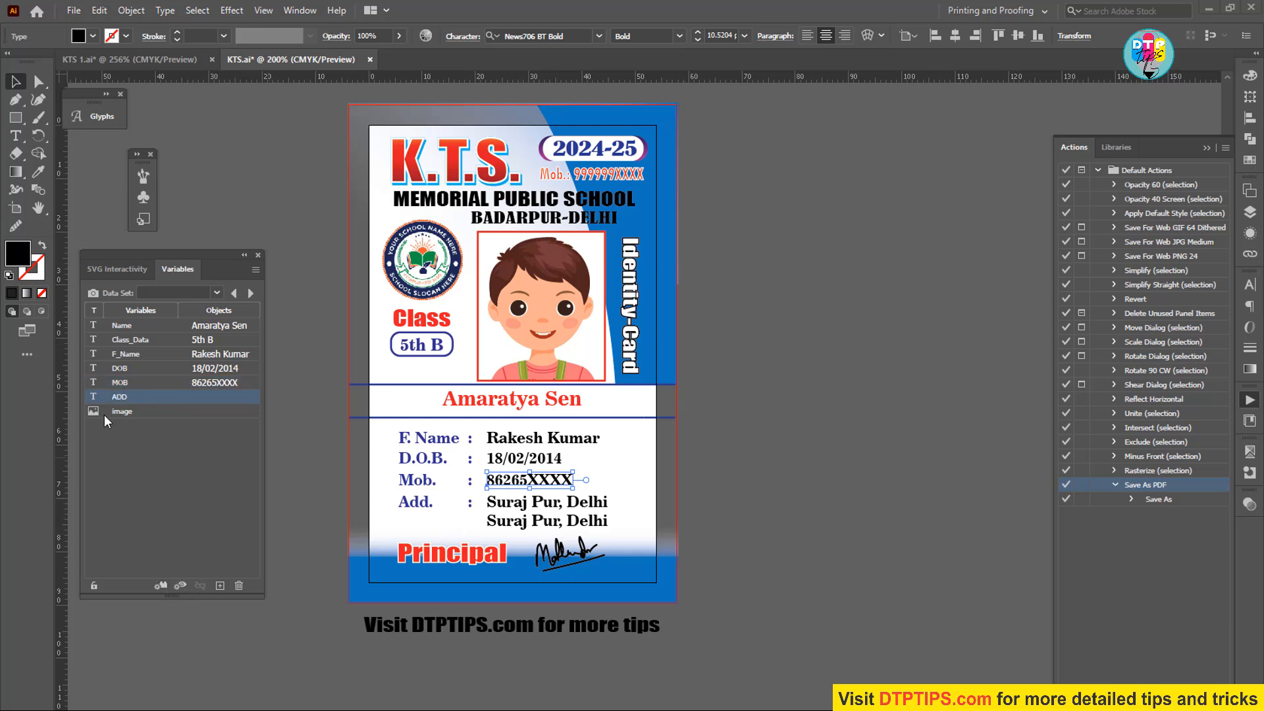
left_click(544, 505)
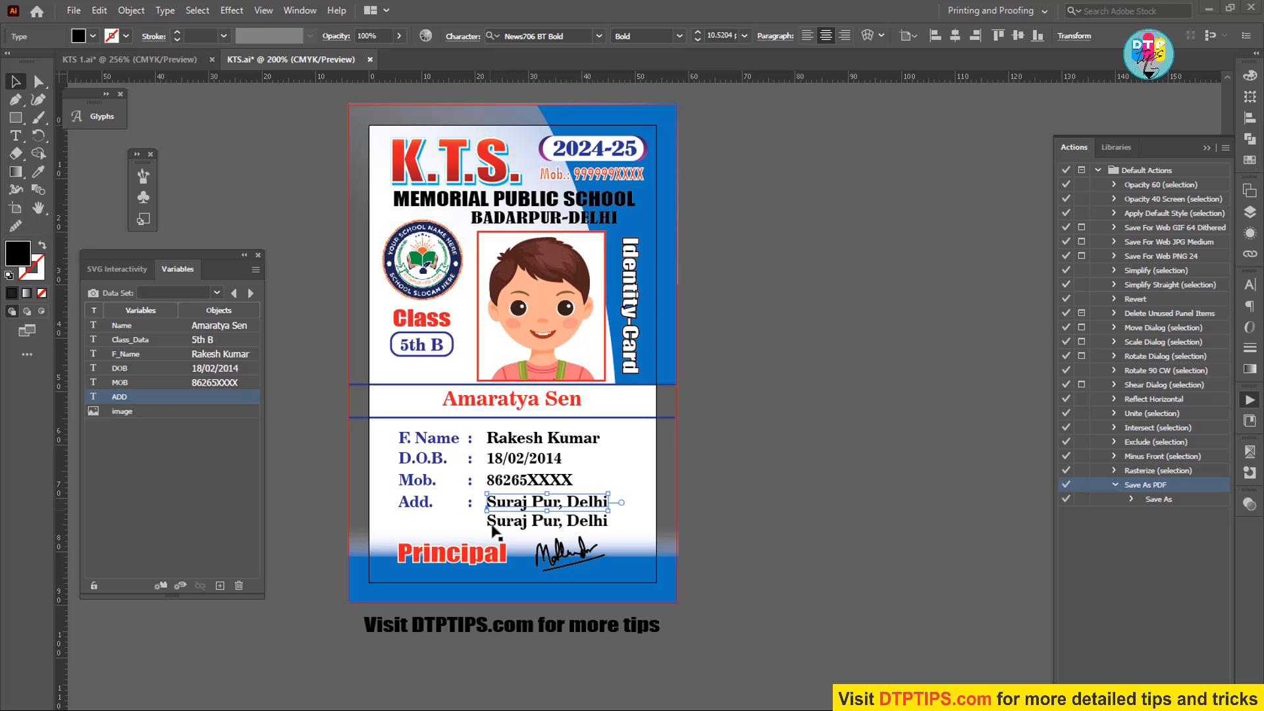
left_click(159, 585)
left_click(116, 411)
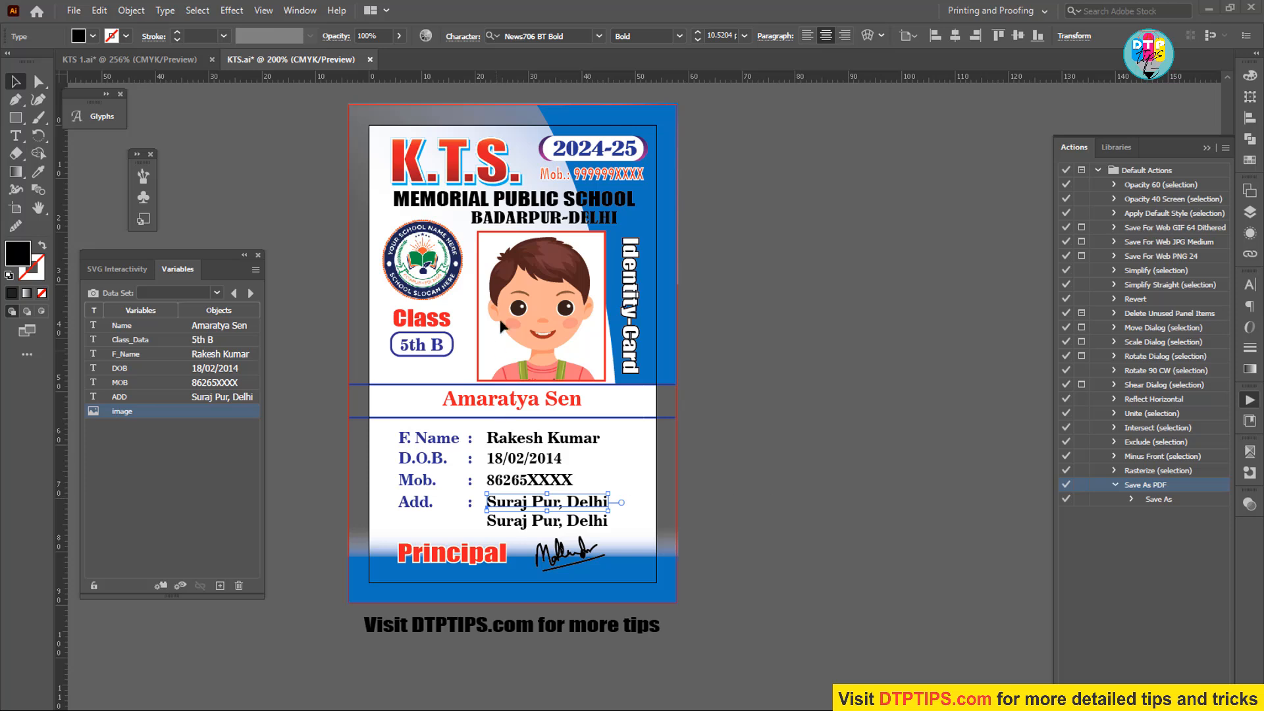
- Inspect the artwork inside the clip group in the card's photo frame, then leave isolation mode
left_click(519, 304)
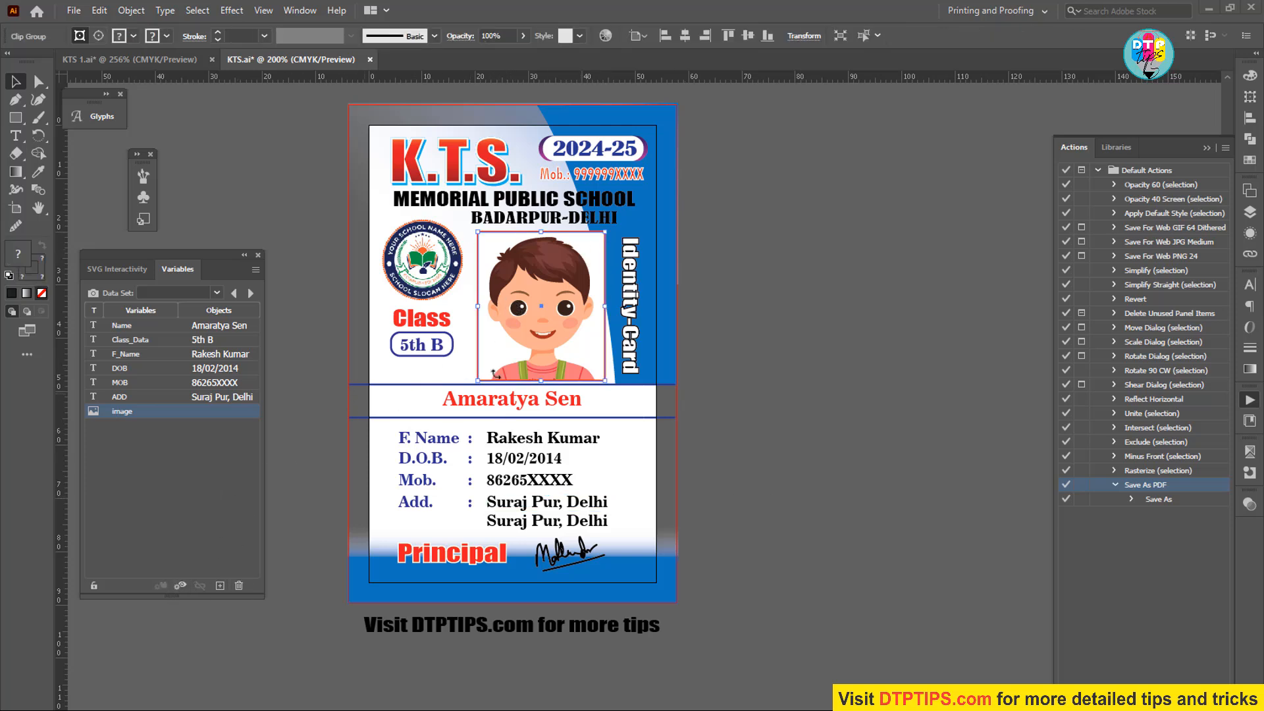
double_click(549, 334)
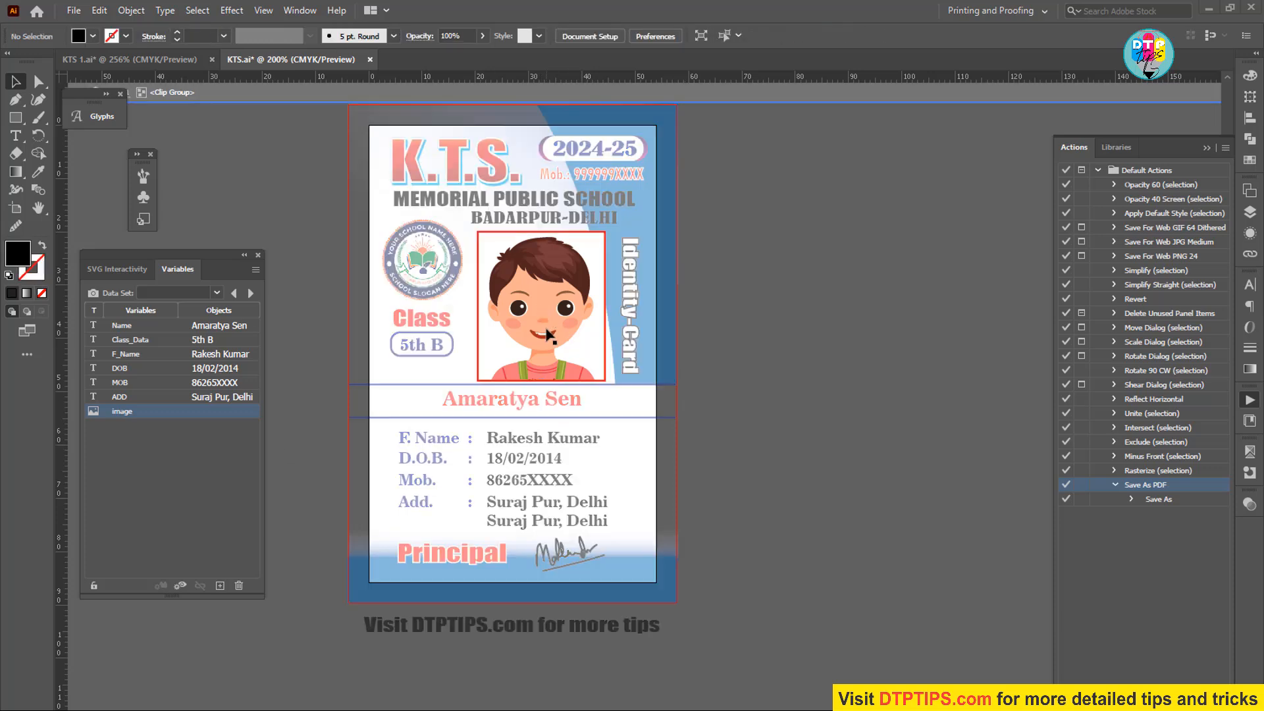
left_click(549, 334)
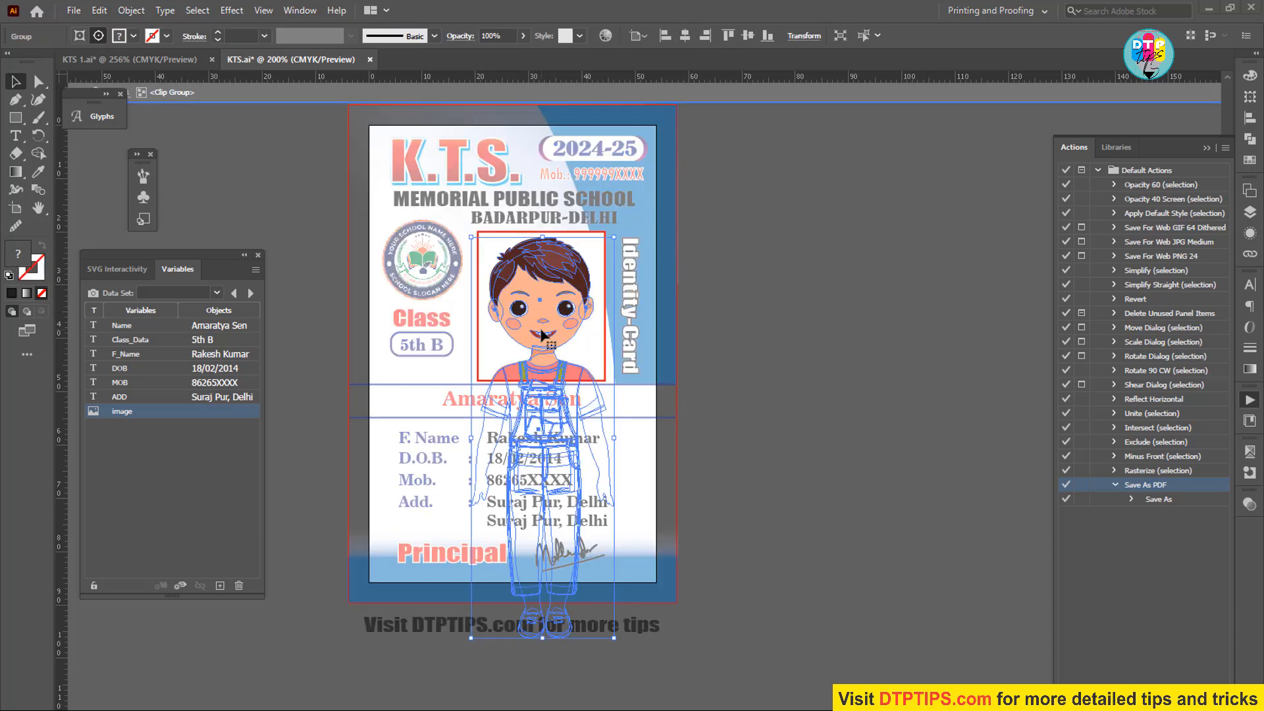
left_click(824, 333)
mouse_move(539, 338)
left_mouse_down()
mouse_move(586, 337)
mouse_move(538, 344)
left_mouse_up()
double_click(768, 353)
left_click(563, 319)
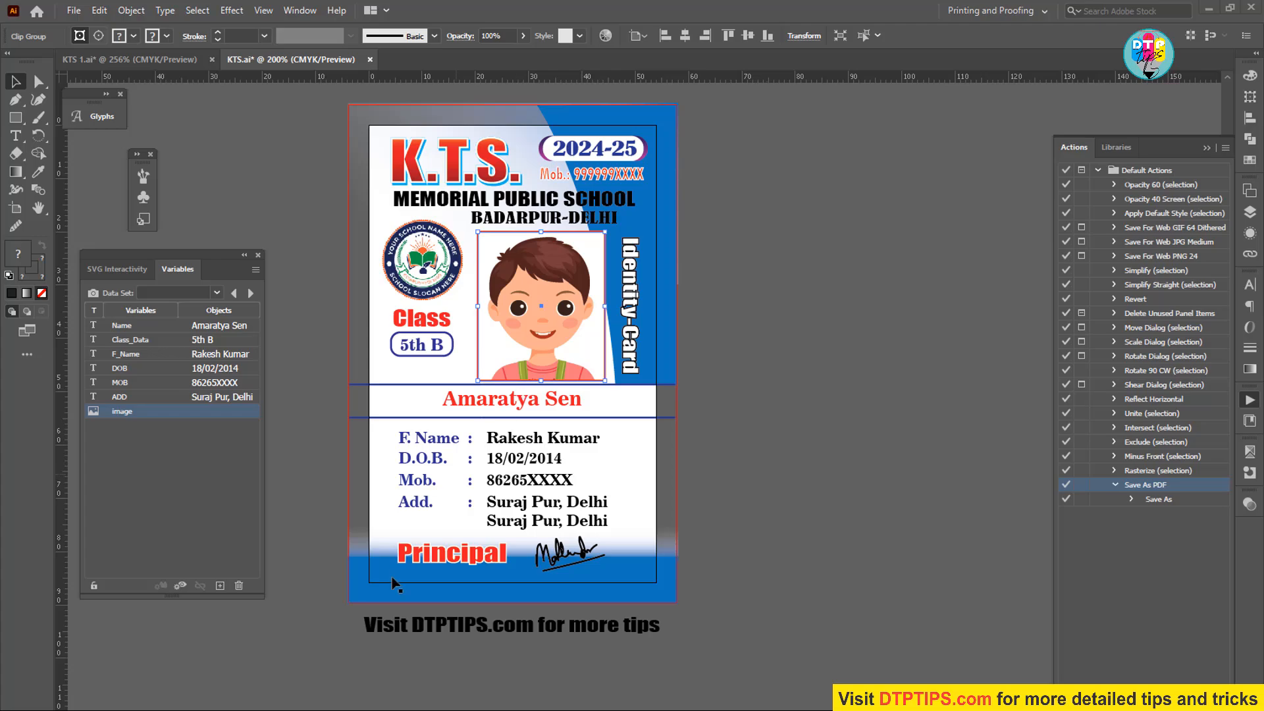
- Place 1-01.jpg from the D:\Cards\JPG folder on the canvas beside the ID card as a linked image
mouse_move(317, 709)
left_click(285, 678)
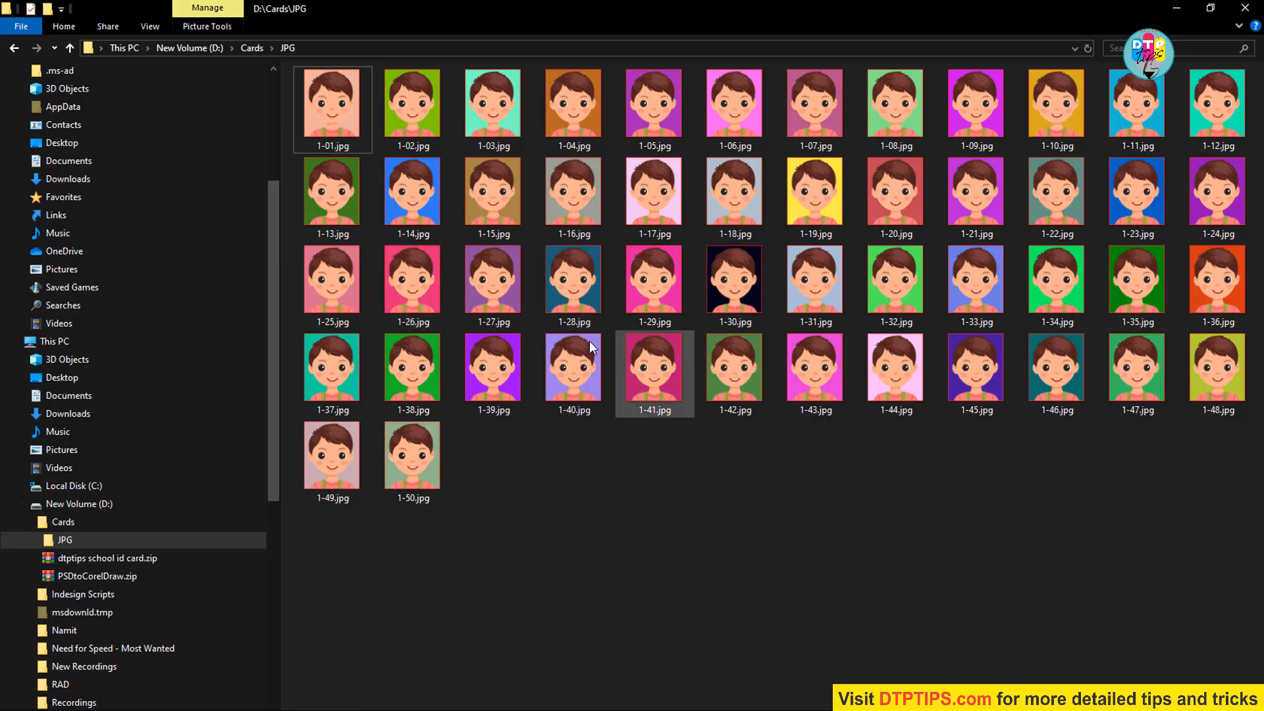
left_click_drag(333, 119, 572, 710)
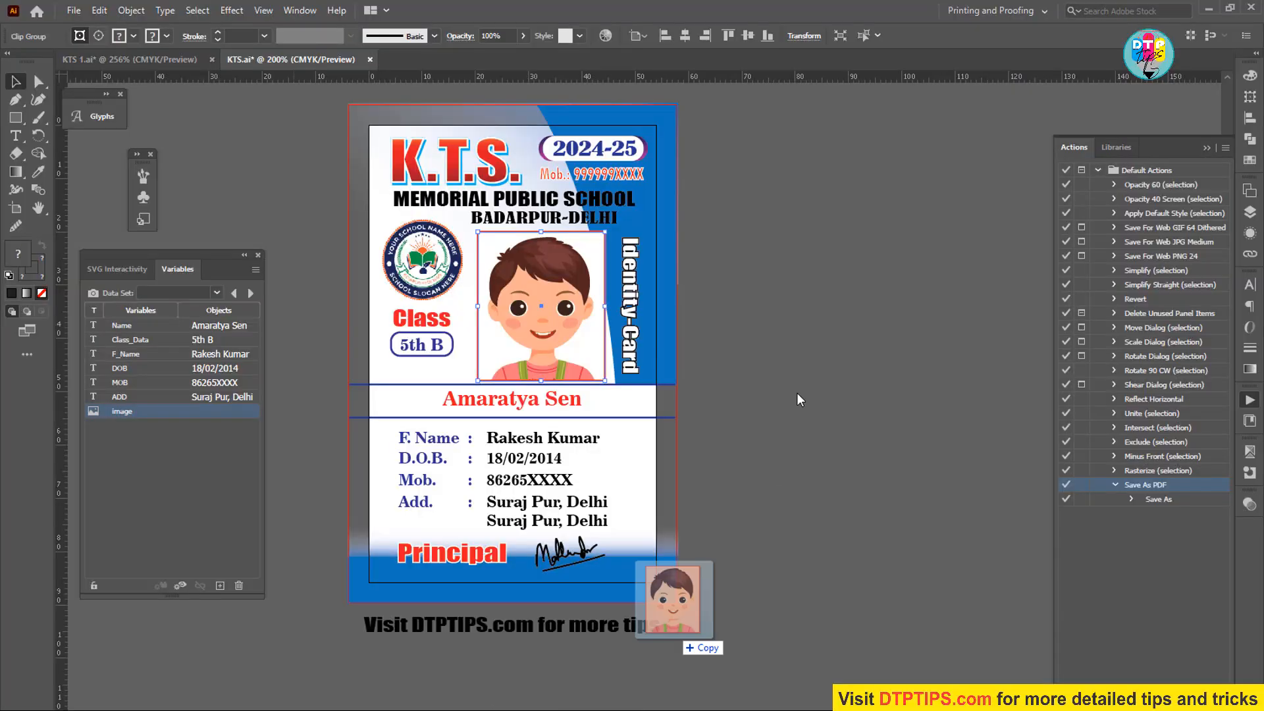
left_click_drag(678, 602, 806, 359)
- Move the old clipped photo off the card and fit 1-01.jpg in its place at about 21.3 by 26.0 mm
left_click(551, 309)
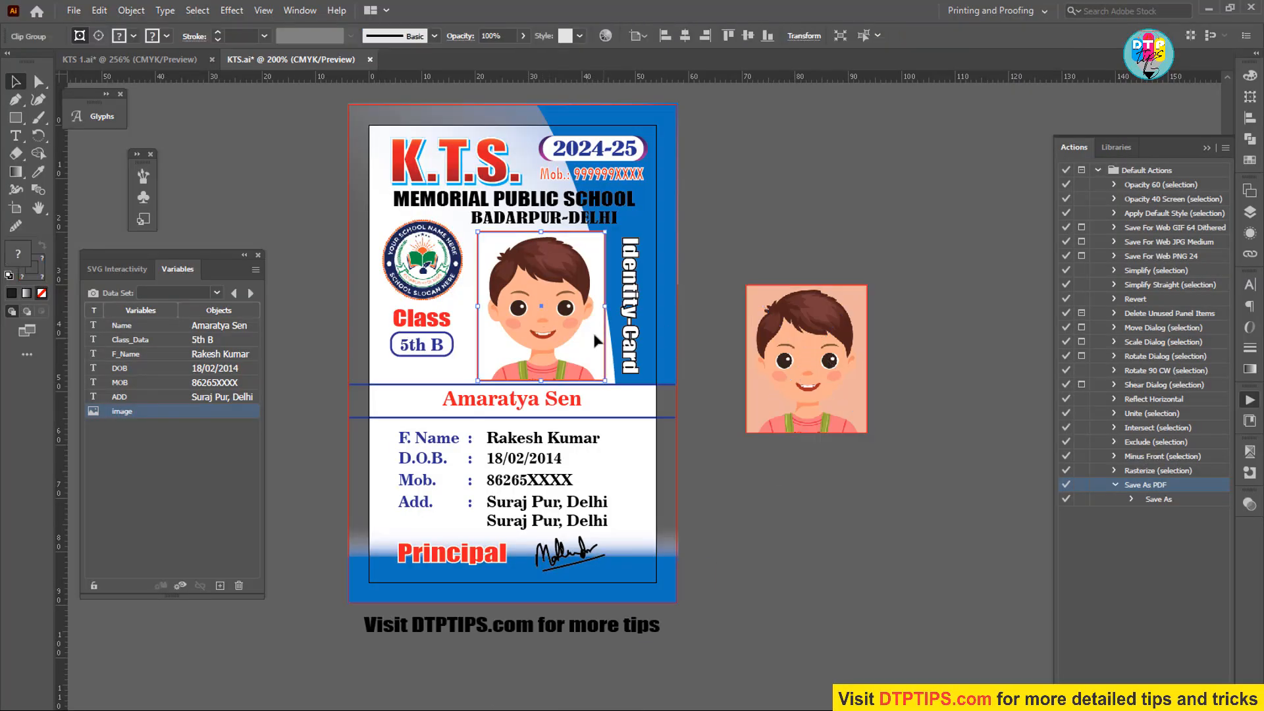
left_click_drag(556, 335, 977, 269)
left_click_drag(558, 335, 526, 327)
left_click_drag(601, 230, 566, 269)
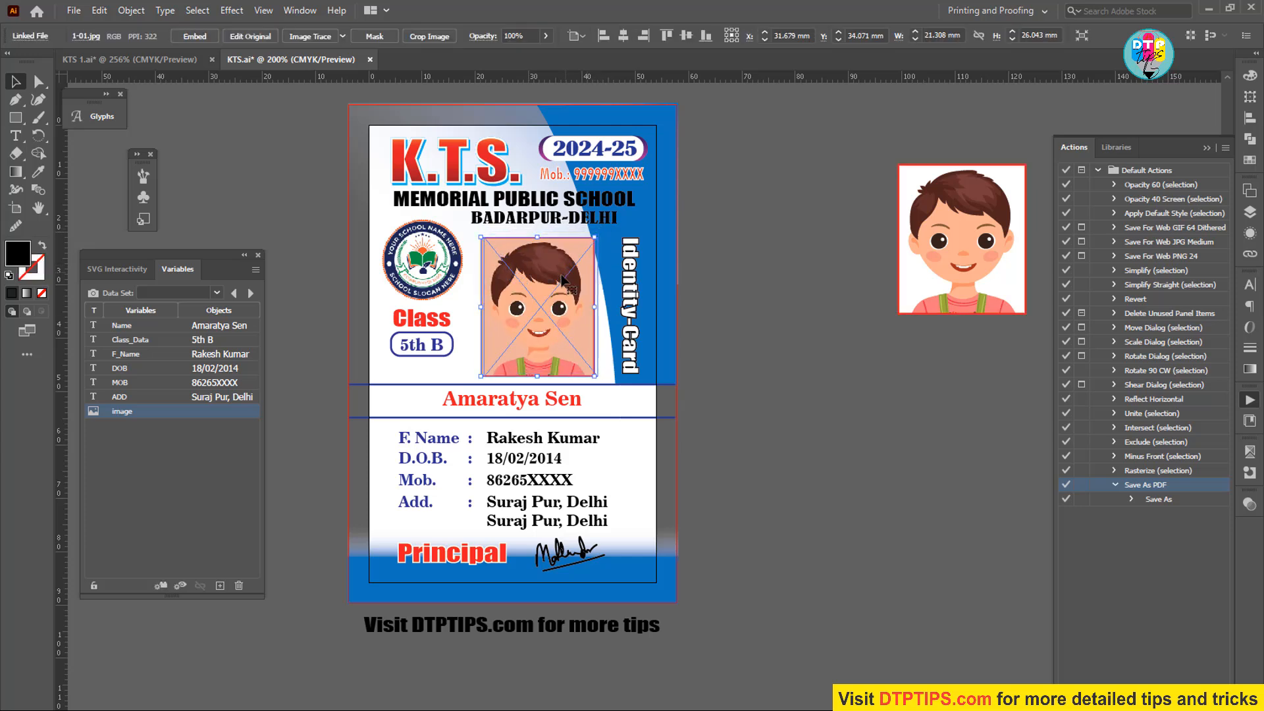
left_click(985, 328)
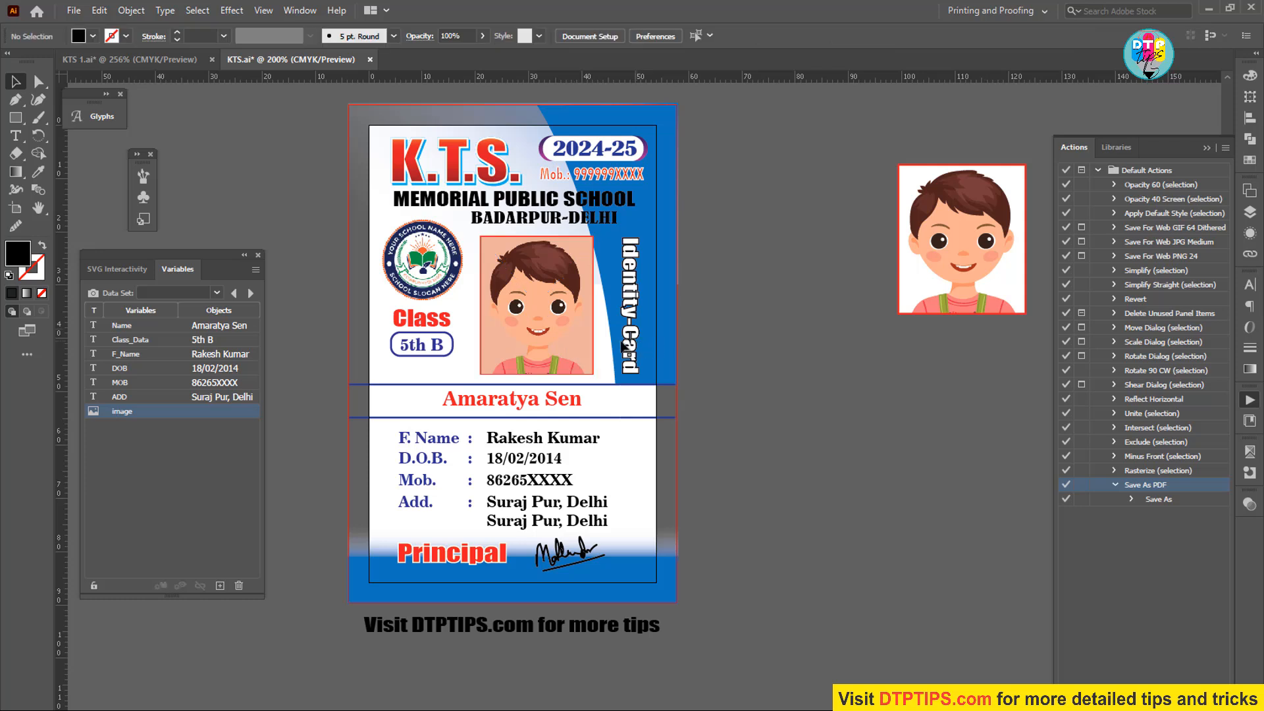
left_click_drag(575, 336, 575, 333)
left_click(851, 371)
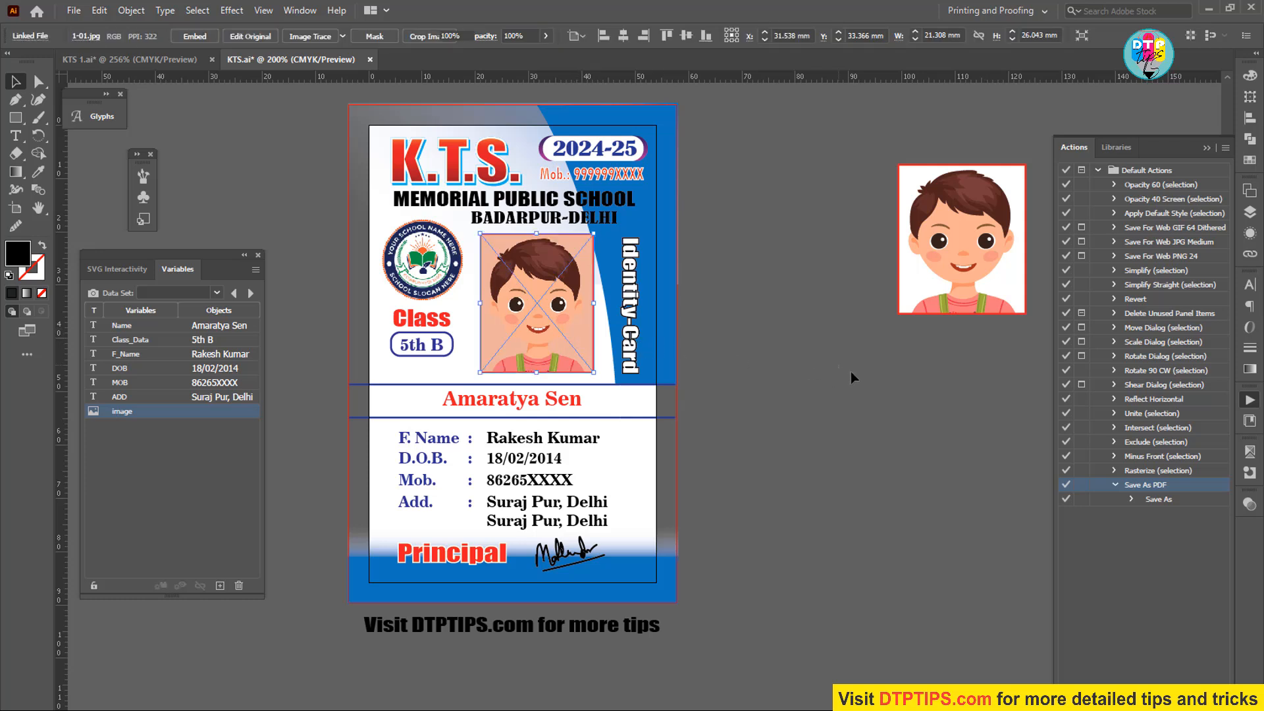
- Bind the image variable to the 1-01.jpg photo on the card as a dynamic linked file
left_click(552, 337)
left_click(968, 263)
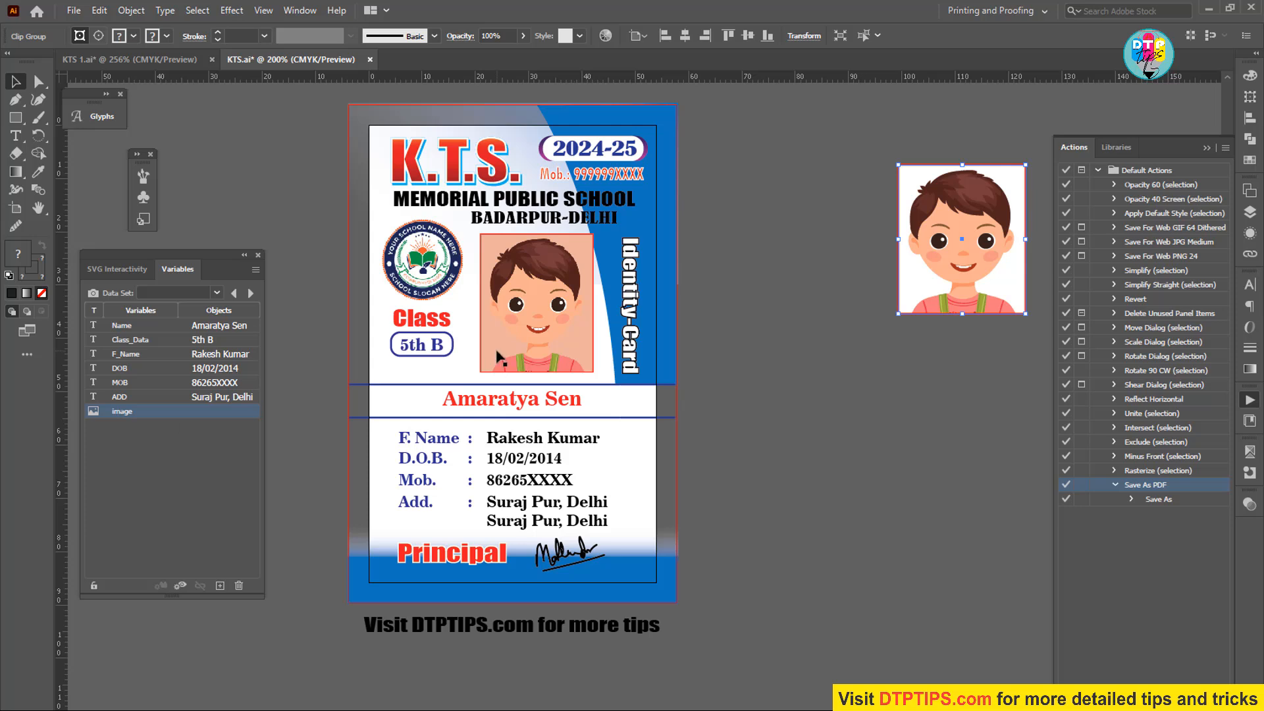
left_click(522, 329)
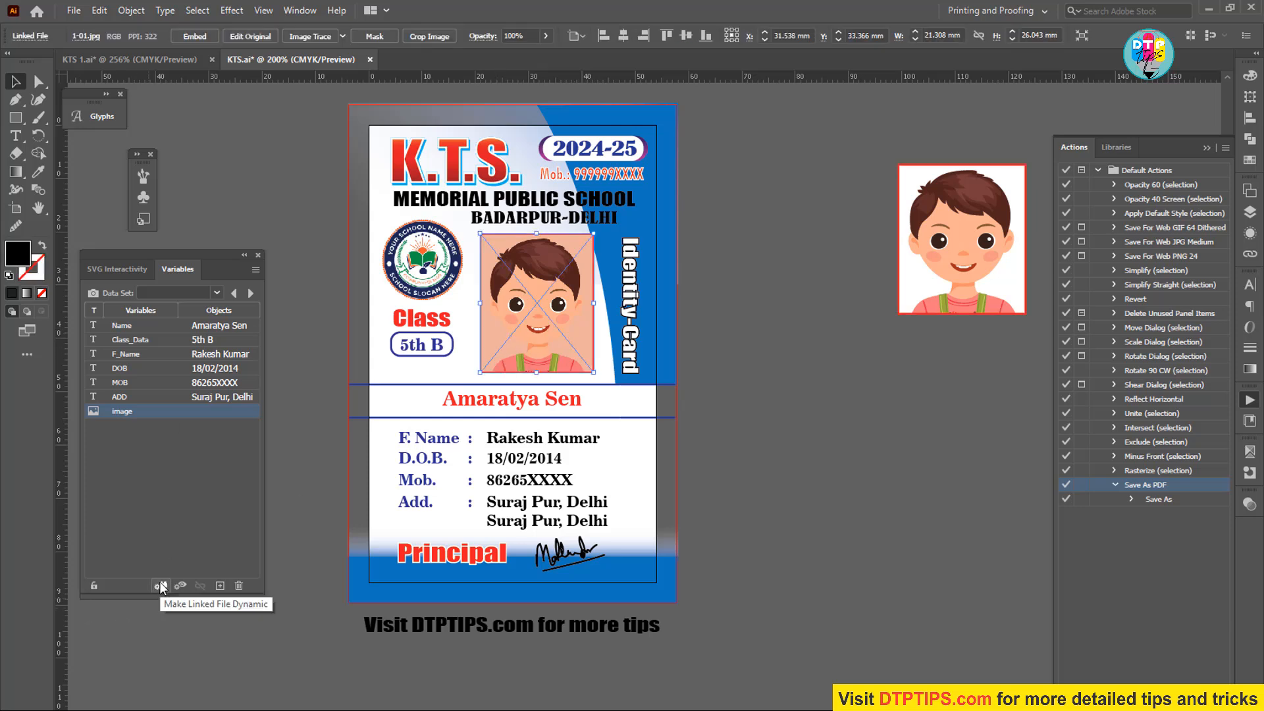
left_click(160, 583)
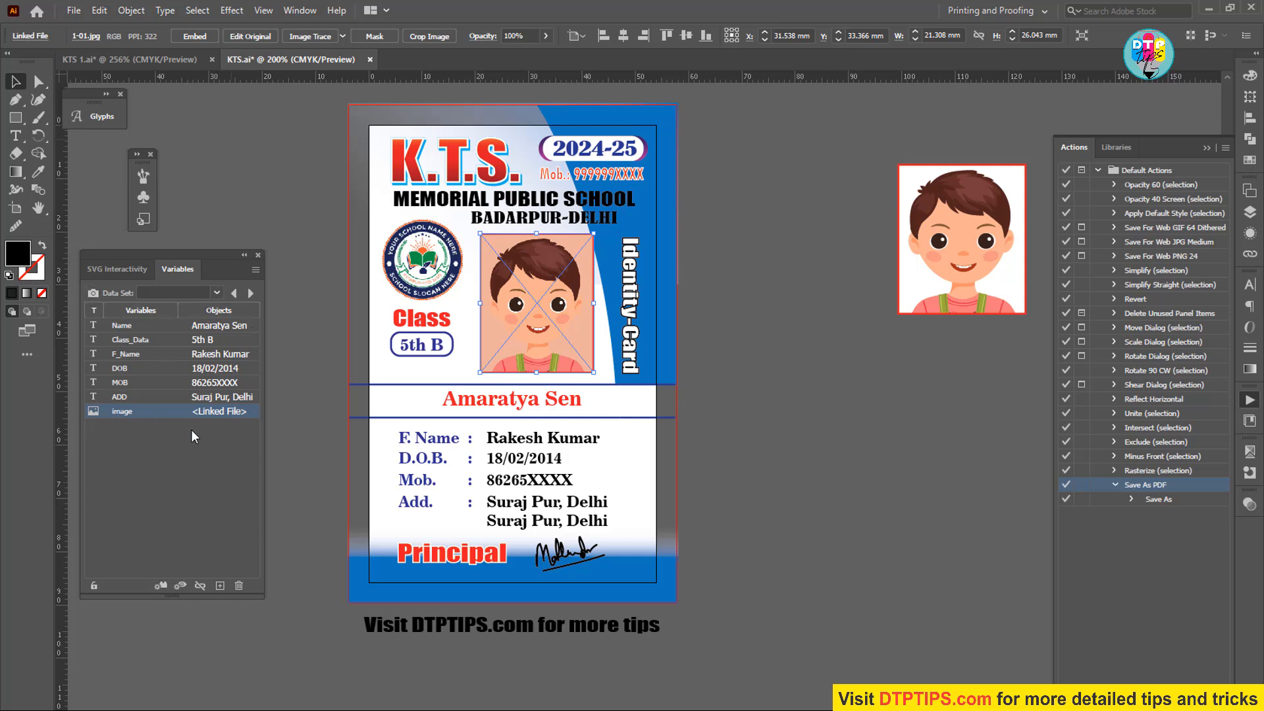
- Switch to Book2.csv in Excel and copy the folder path D:\Cards\JPG\ from cell G31 into H31
left_click(299, 403)
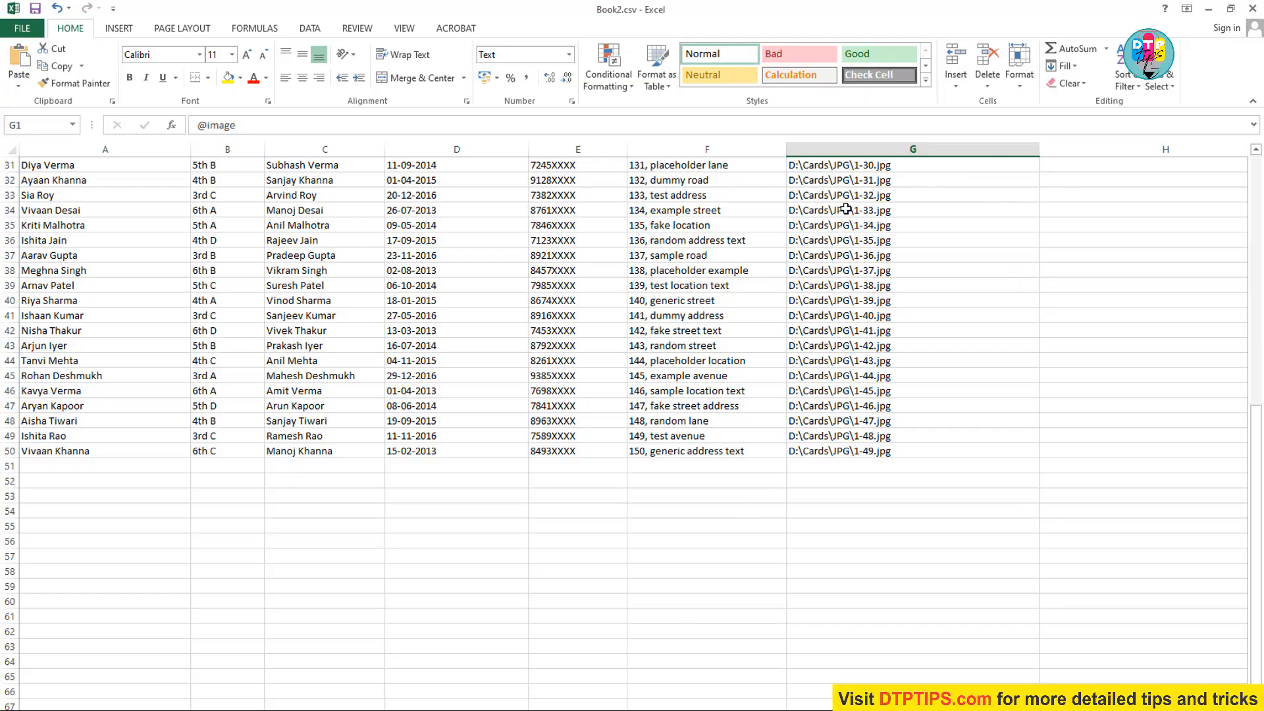
left_click(1088, 164)
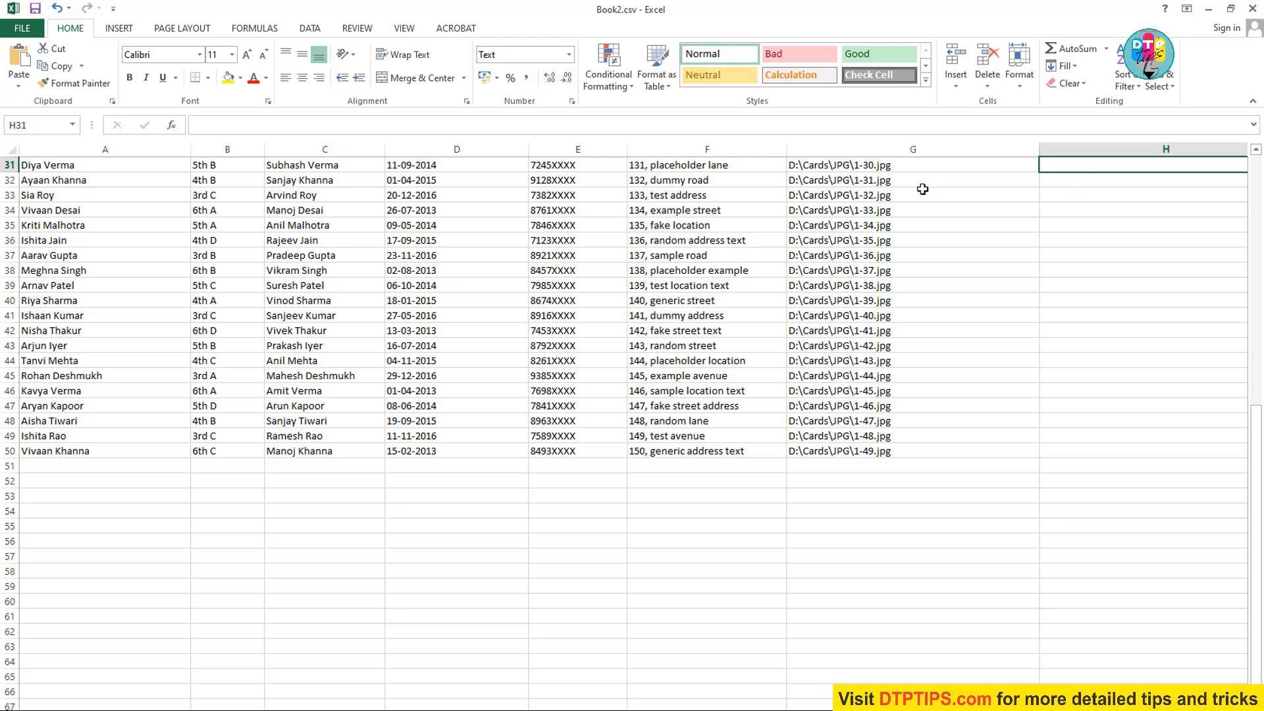
left_click(832, 166)
double_click(825, 165)
left_click_drag(855, 165, 777, 163)
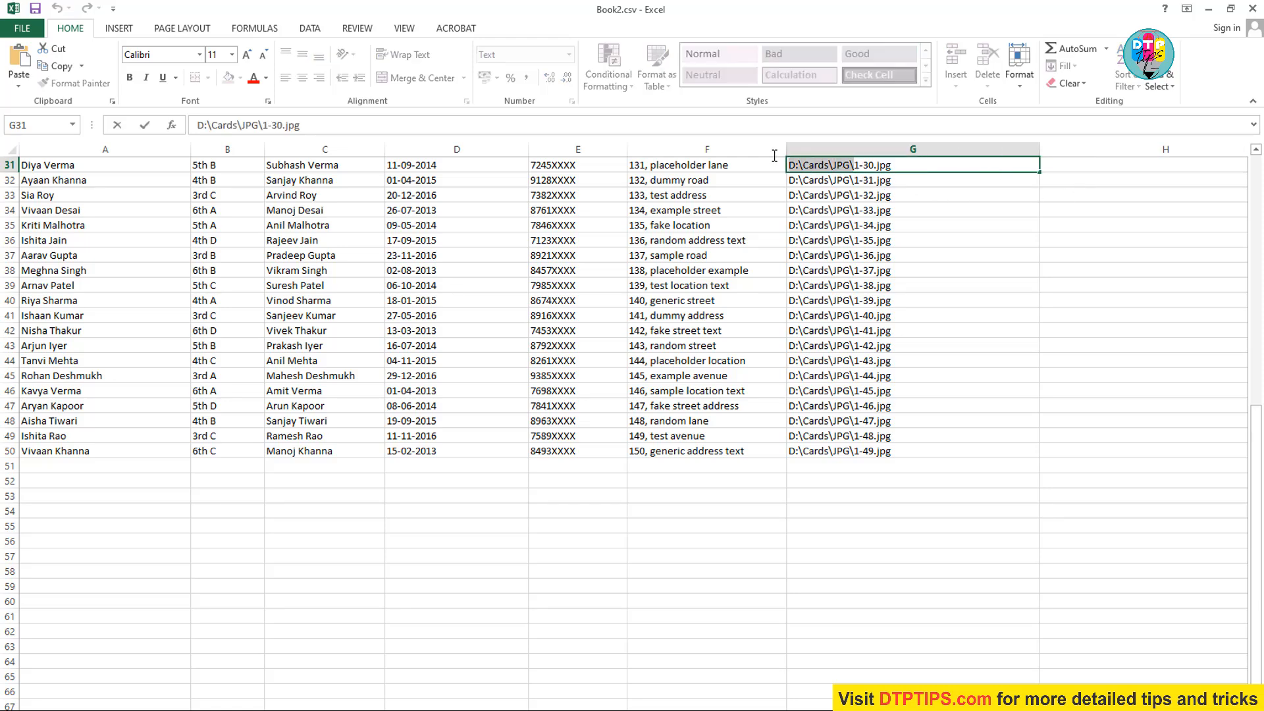
key("ctrl+c")
left_click(1076, 161)
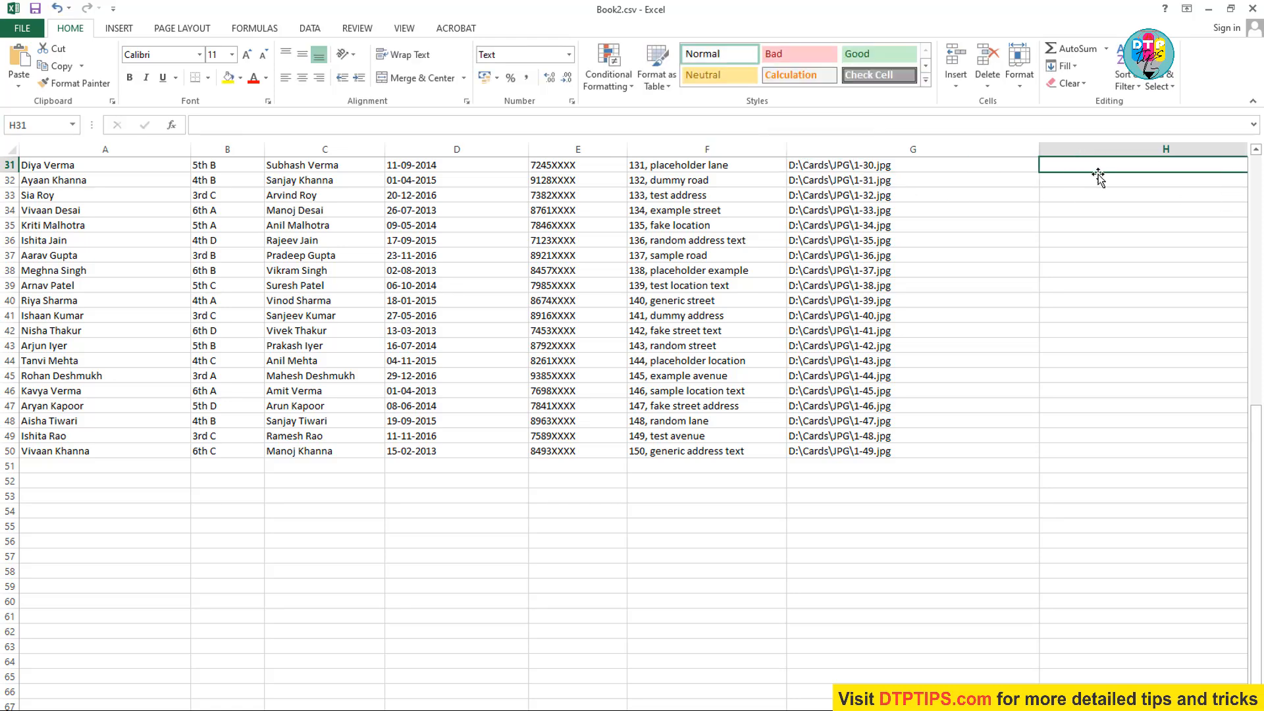
key("ctrl+v")
- Complete the path in cell H31 as D:\Cards\JPG\1004.jpg
scroll(1095, 175, "right", 4)
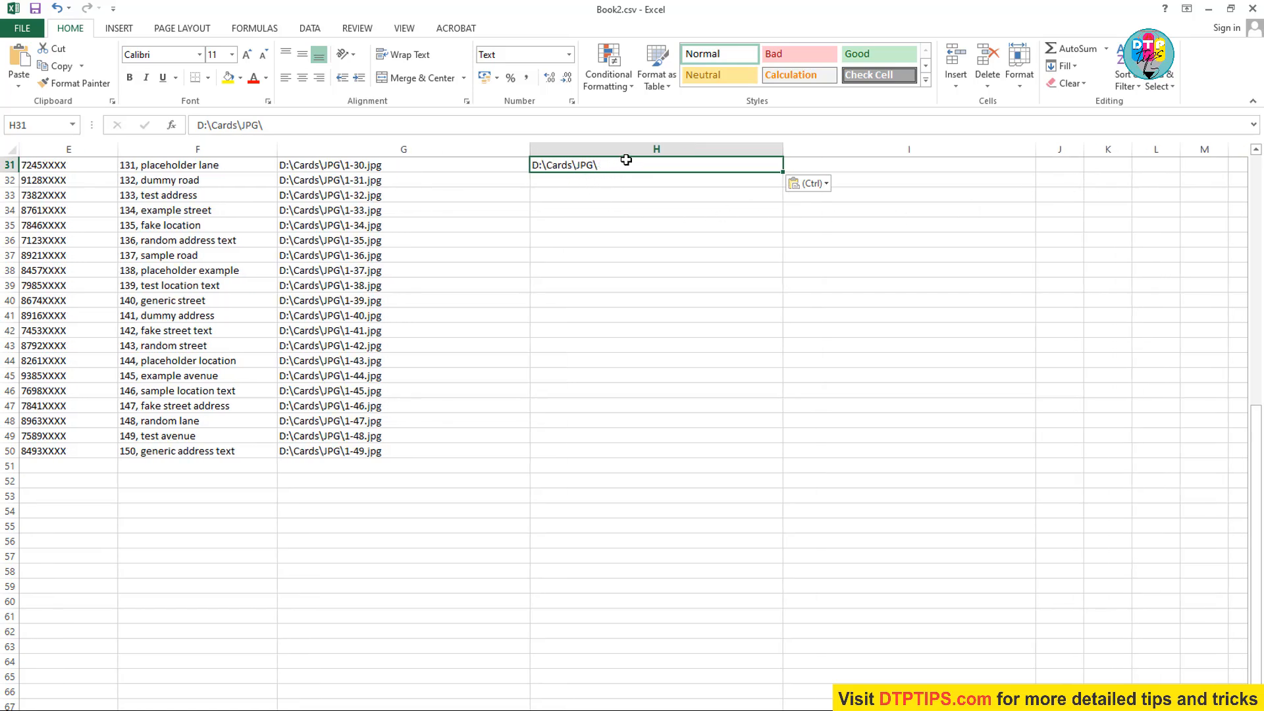
double_click(626, 161)
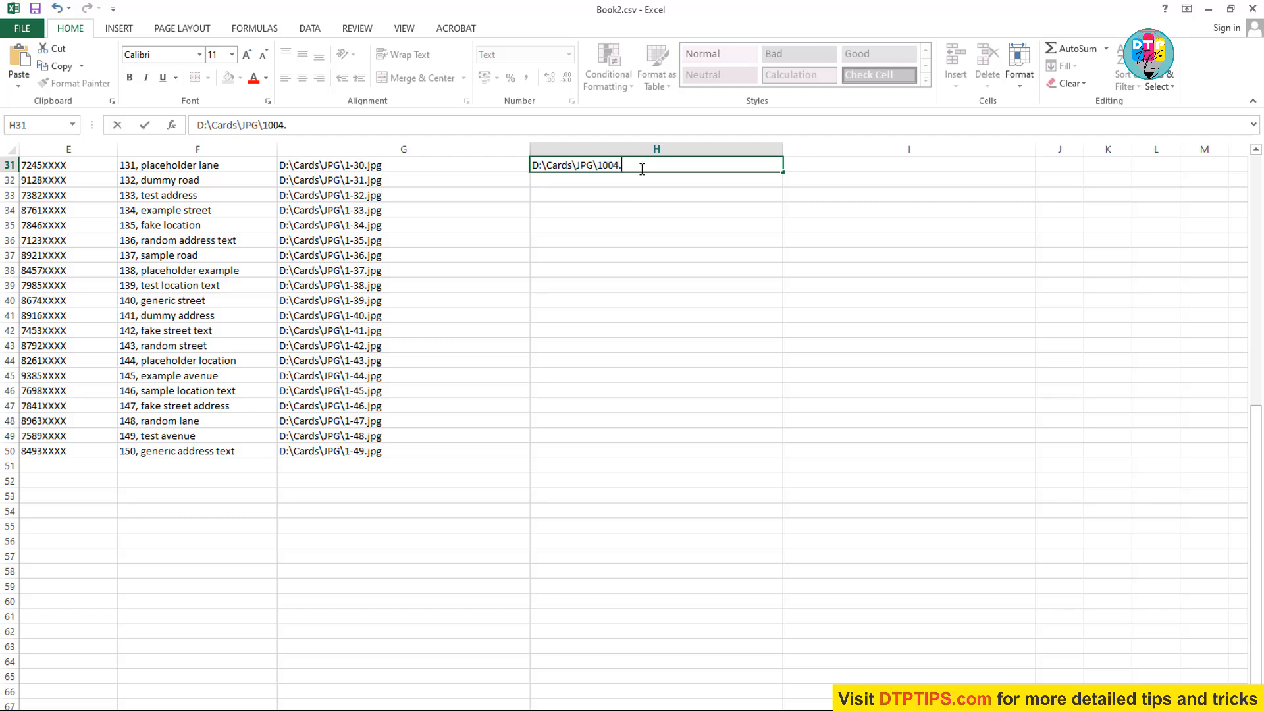
key("Return")
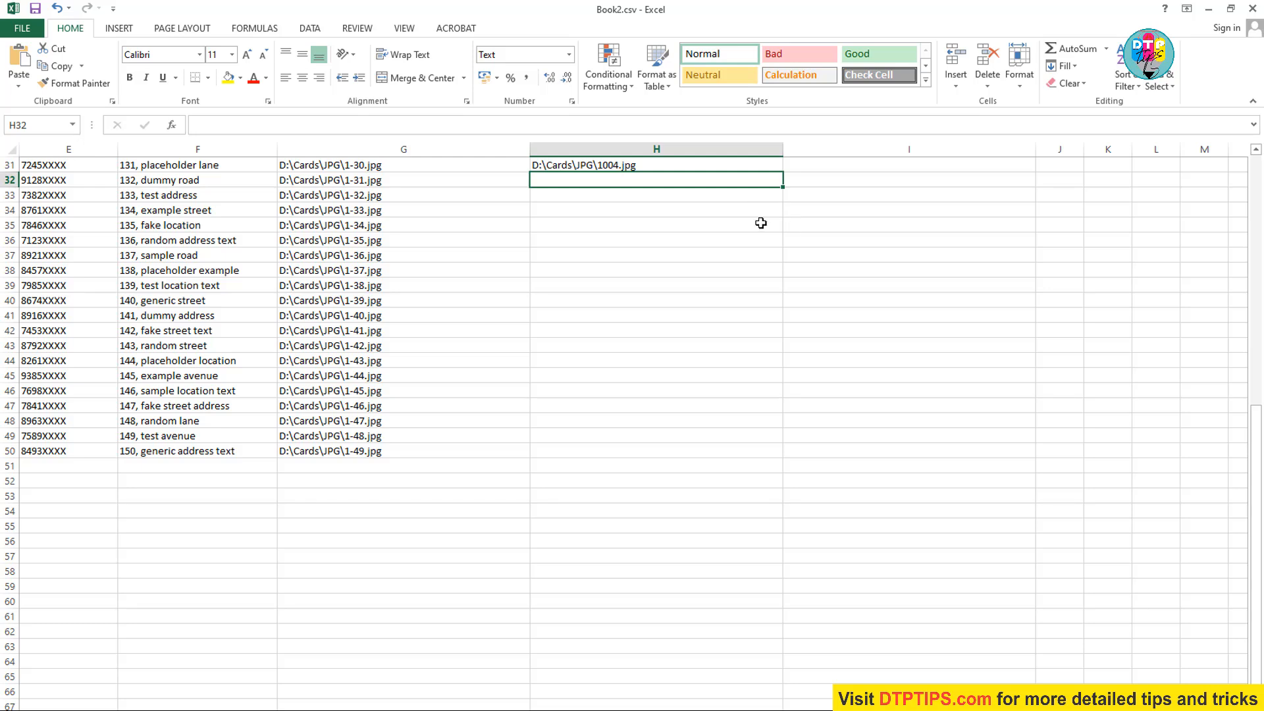
key("Up")
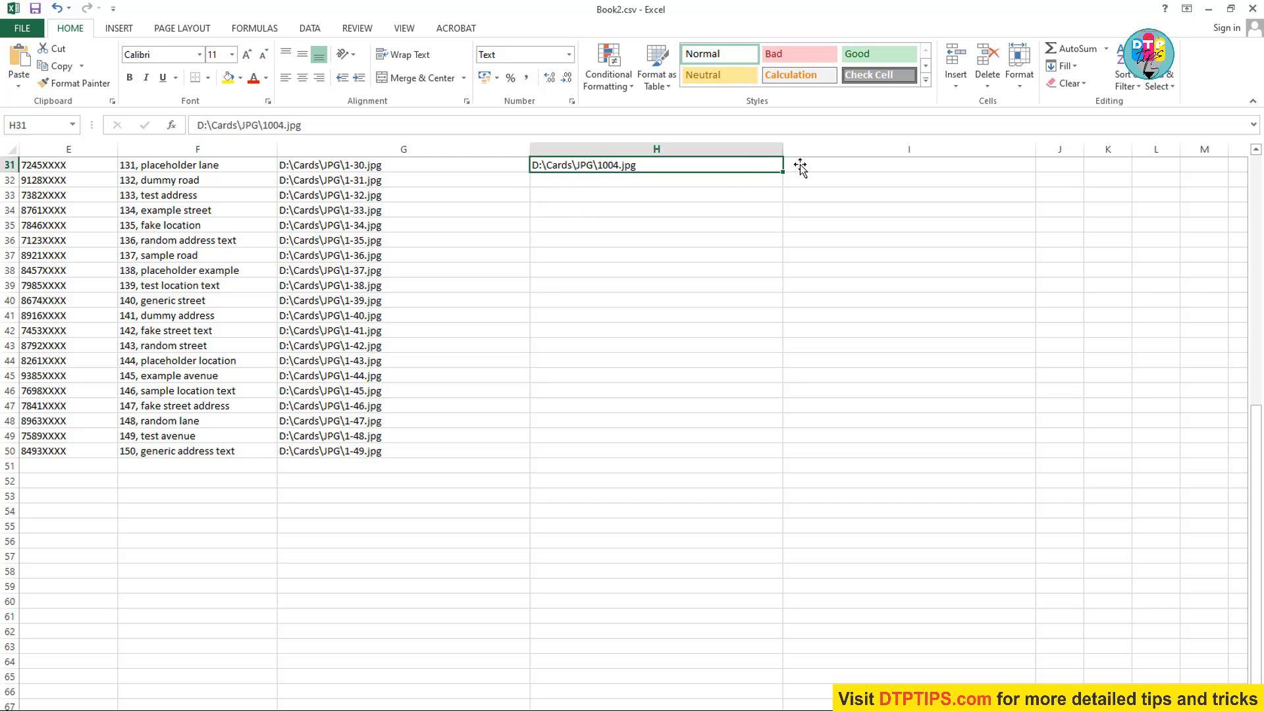
- Paste the folder path D:\Cards\JPG\ into I31 and fill it down to row 58
left_click(849, 161)
key("ctrl+v")
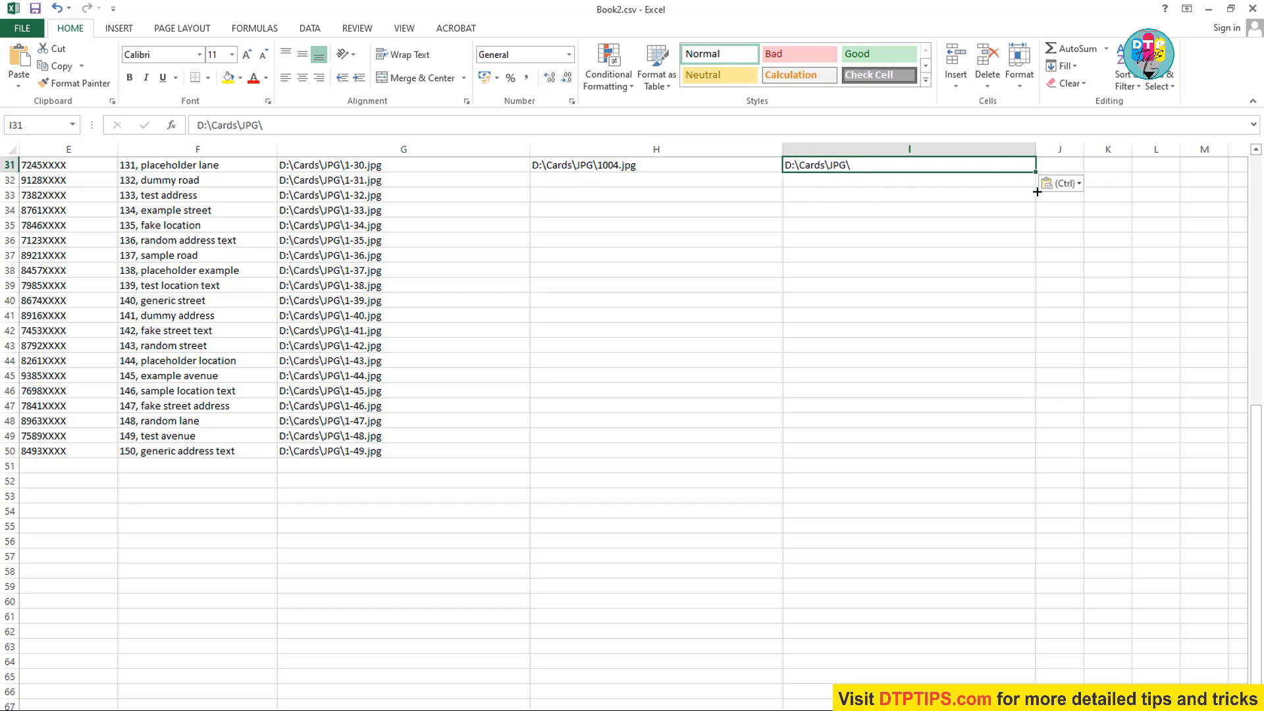
left_click_drag(1037, 191, 994, 570)
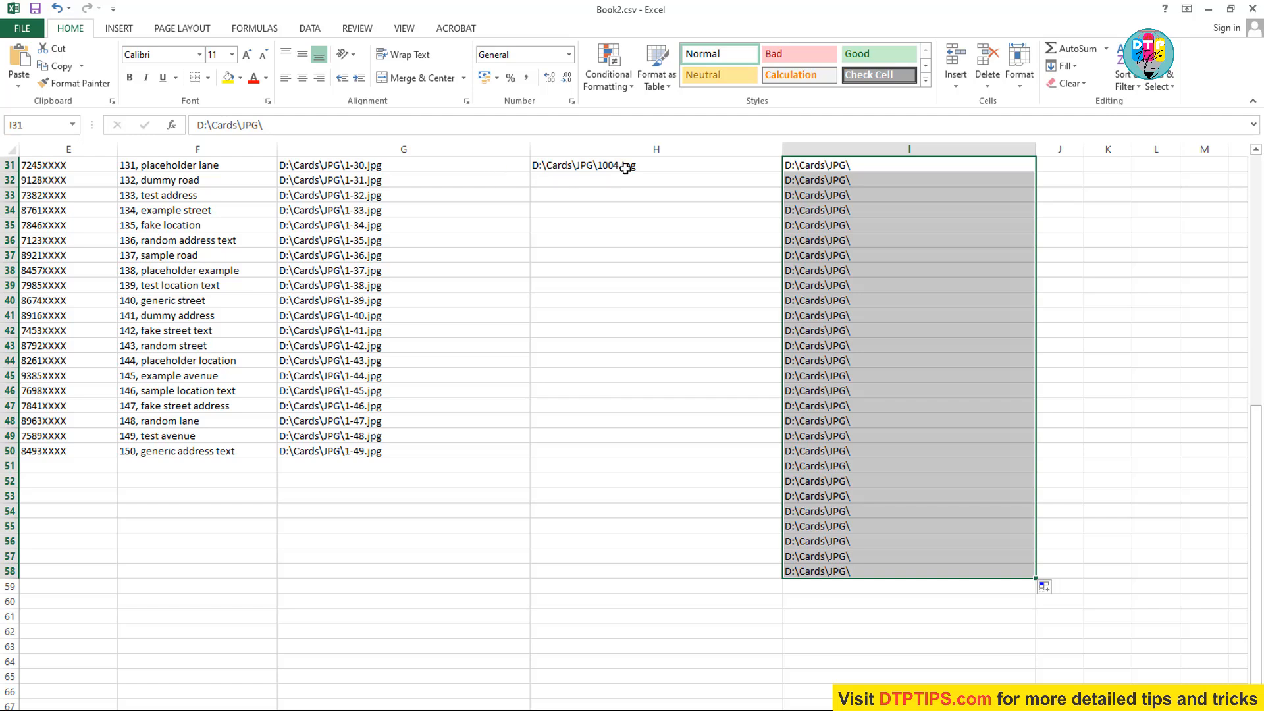
- Enter the photo number 1004 in J31 and the extension .jpg in K31
left_click(1055, 166)
type("1")
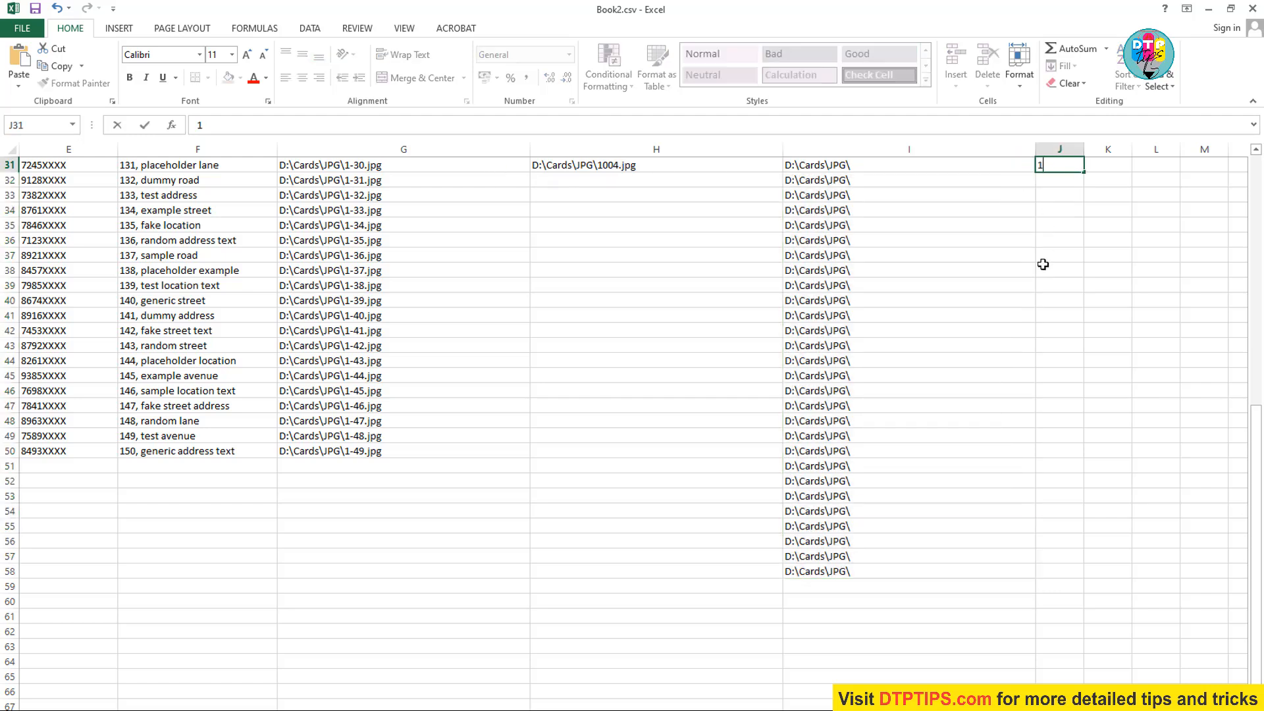
type("004")
left_click(1106, 167)
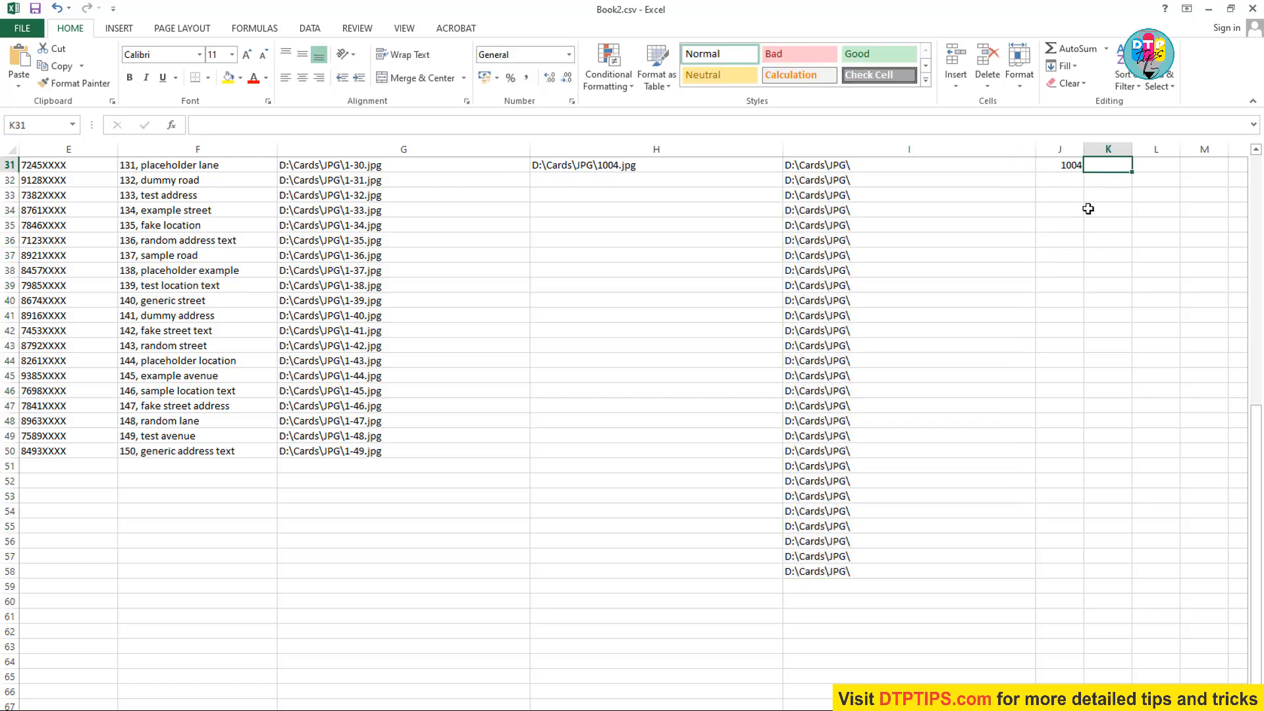
type(".jpg")
key("Return")
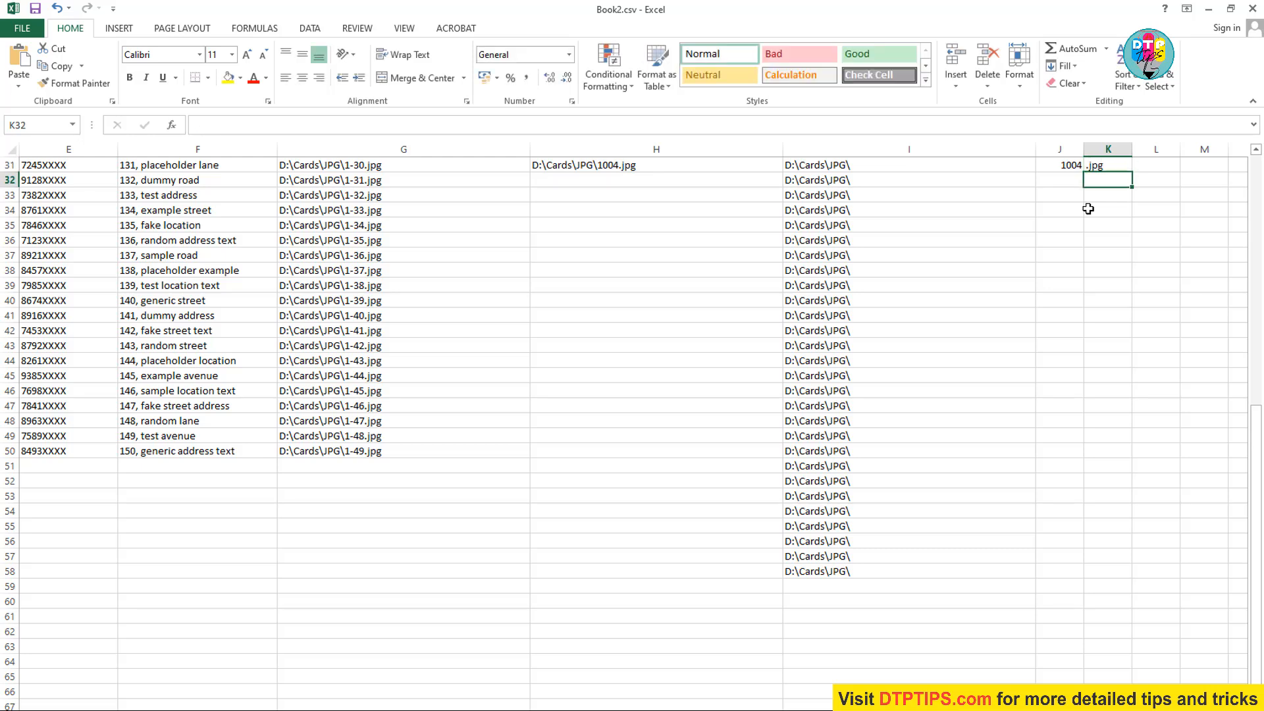
- Fill the .jpg extension in column K down to row 62 and select the path parts in I31:K31
left_click_drag(1108, 167, 821, 166)
left_click(1117, 208)
left_click(1110, 178)
left_click(1117, 164)
left_click_drag(1133, 174, 1129, 632)
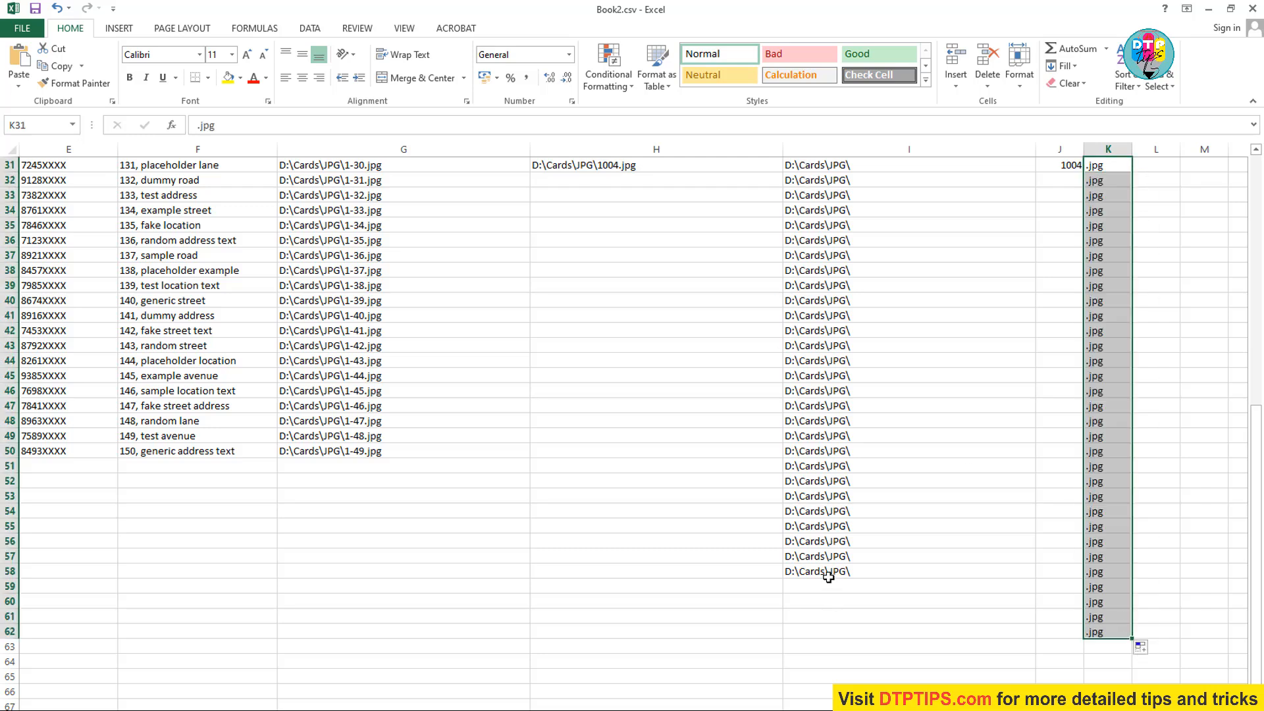
left_click(1065, 169)
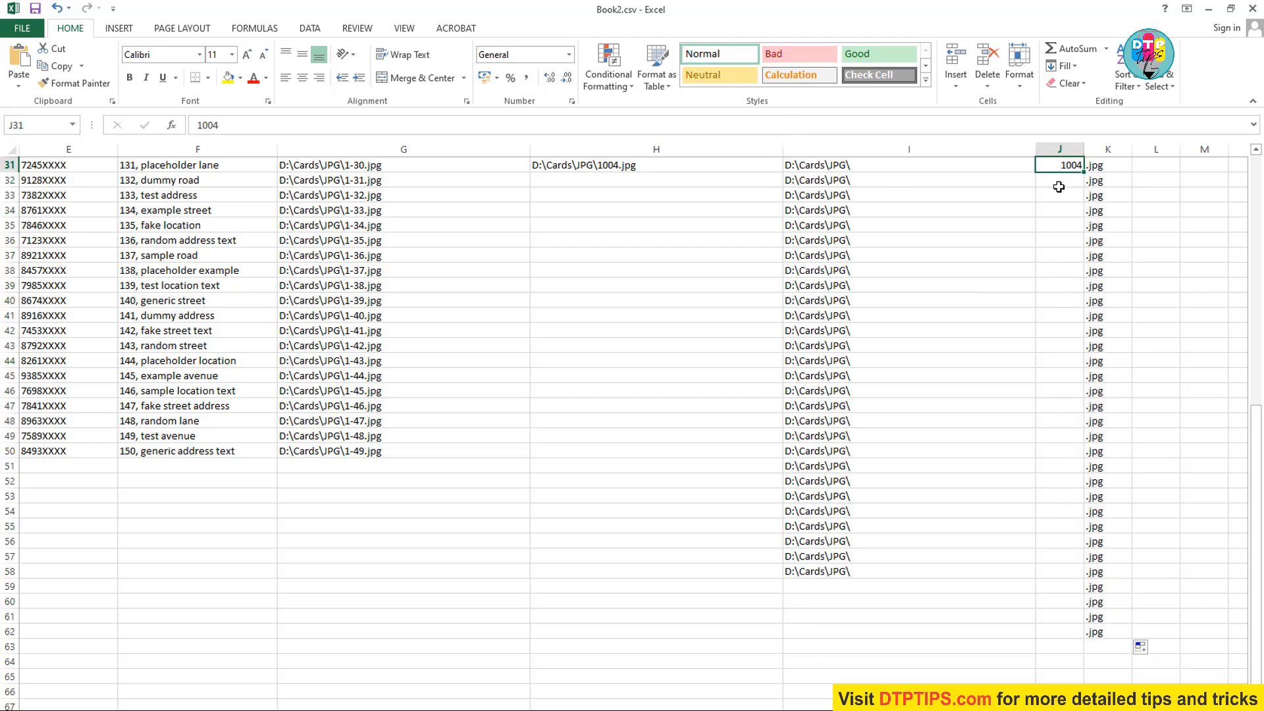
left_click_drag(805, 164, 1087, 165)
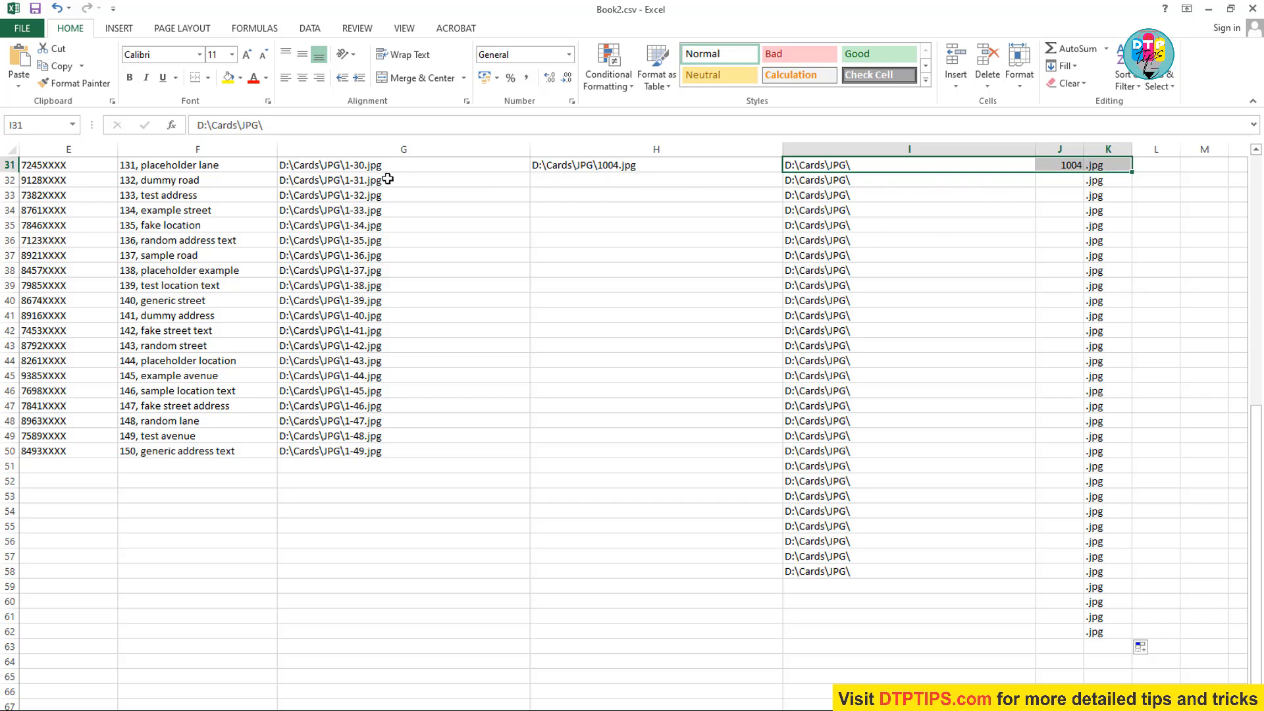
- Insert a space before 1-30.jpg in the image path in cell G31
double_click(344, 164)
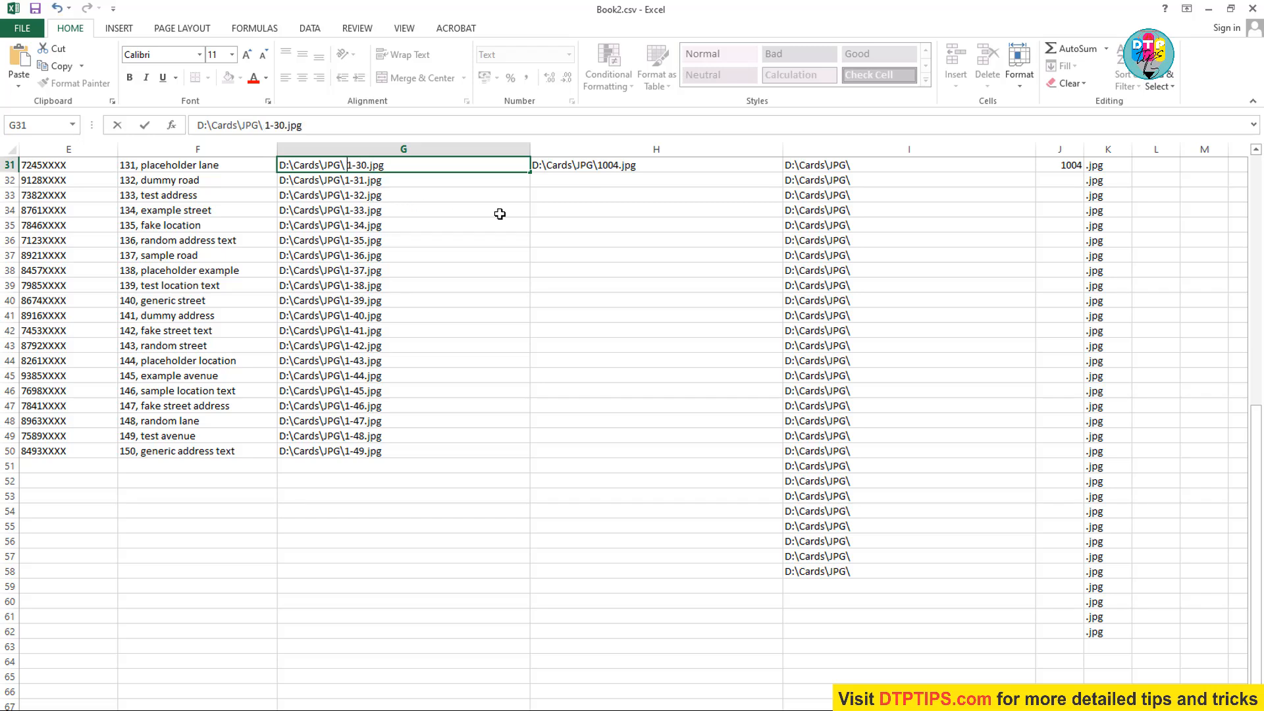
key("Tab")
left_click(592, 238)
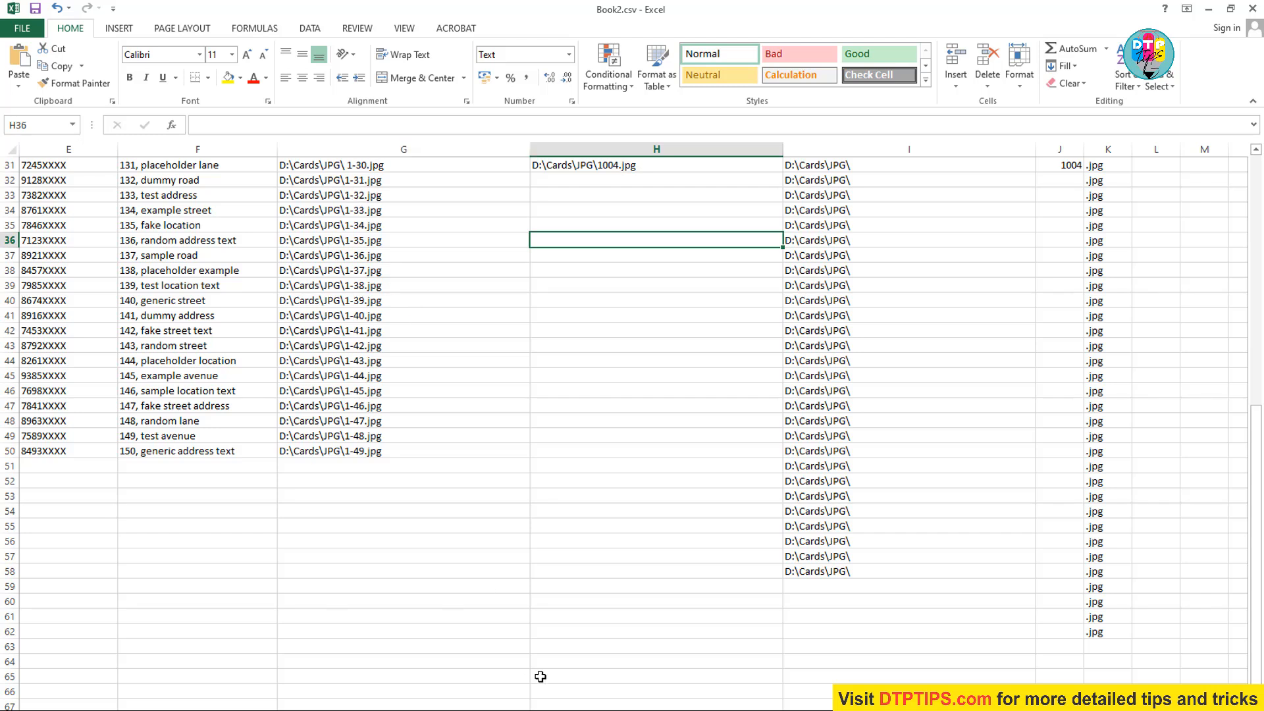
- Switch to Illustrator and load Book2.csv from the Desktop as the variable library
left_click(539, 709)
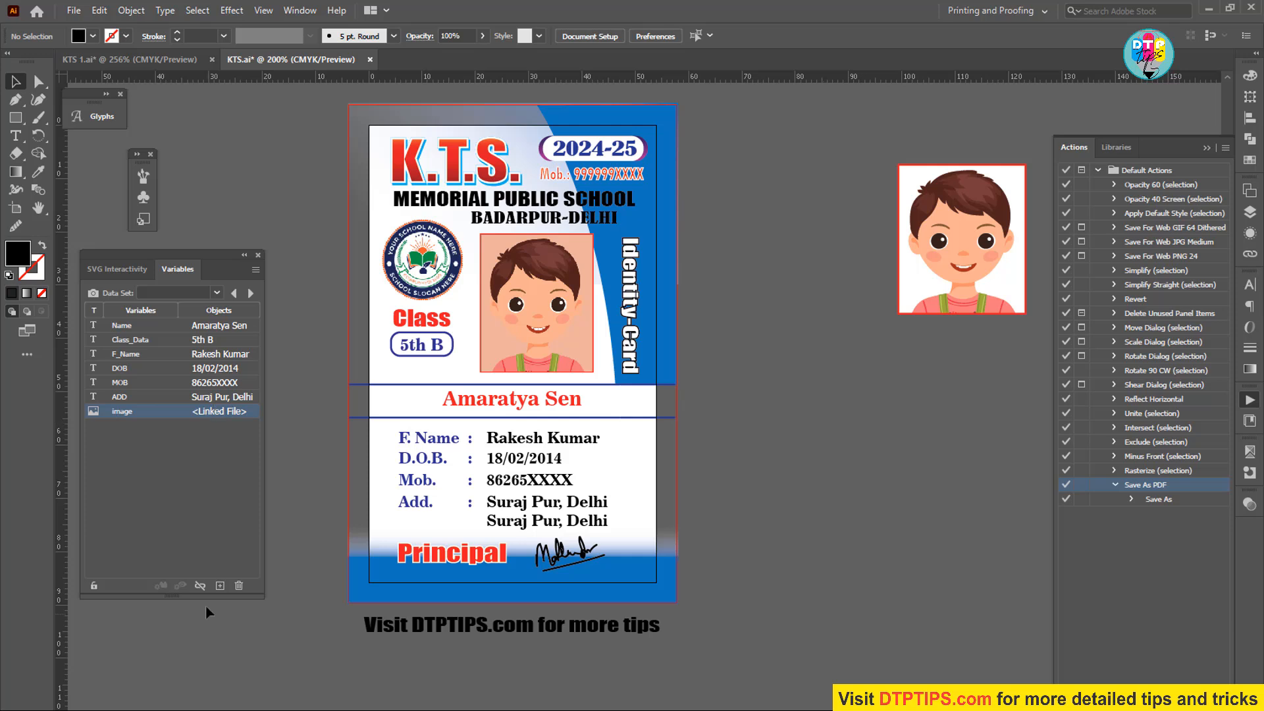
left_click(149, 448)
left_click(254, 270)
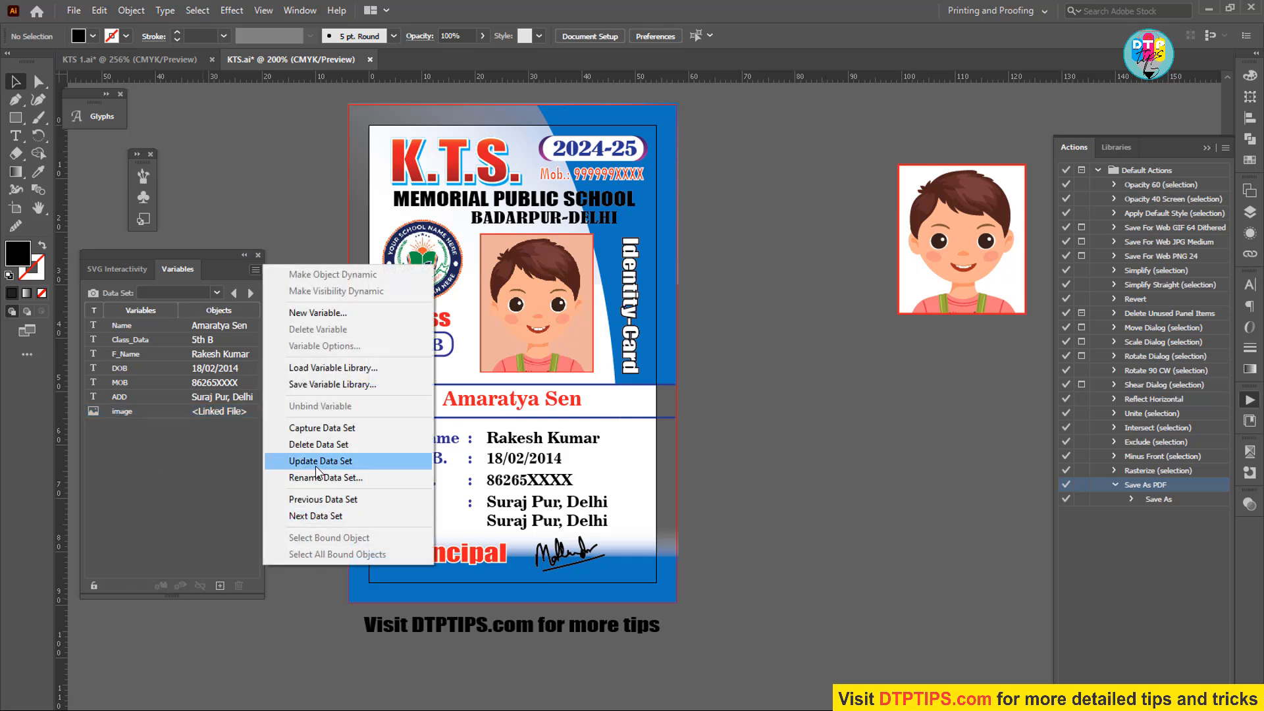
left_click(315, 465)
left_click(256, 269)
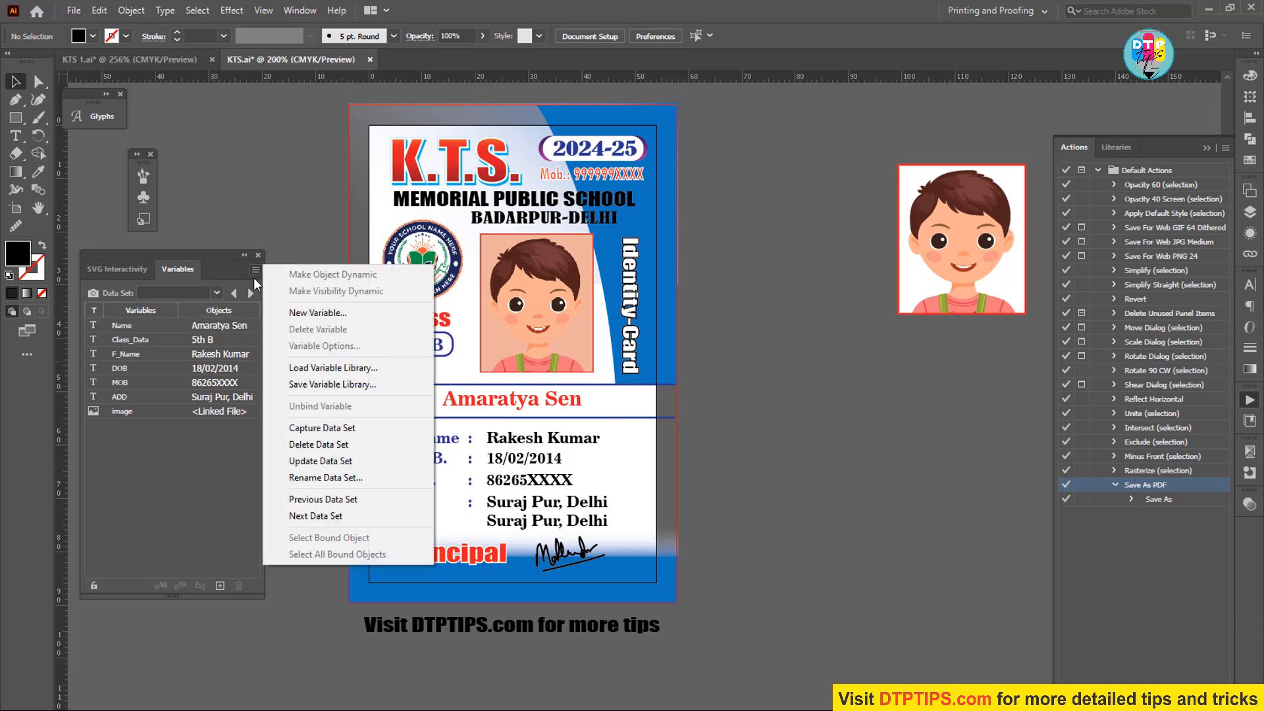
left_click(331, 368)
left_click(165, 199)
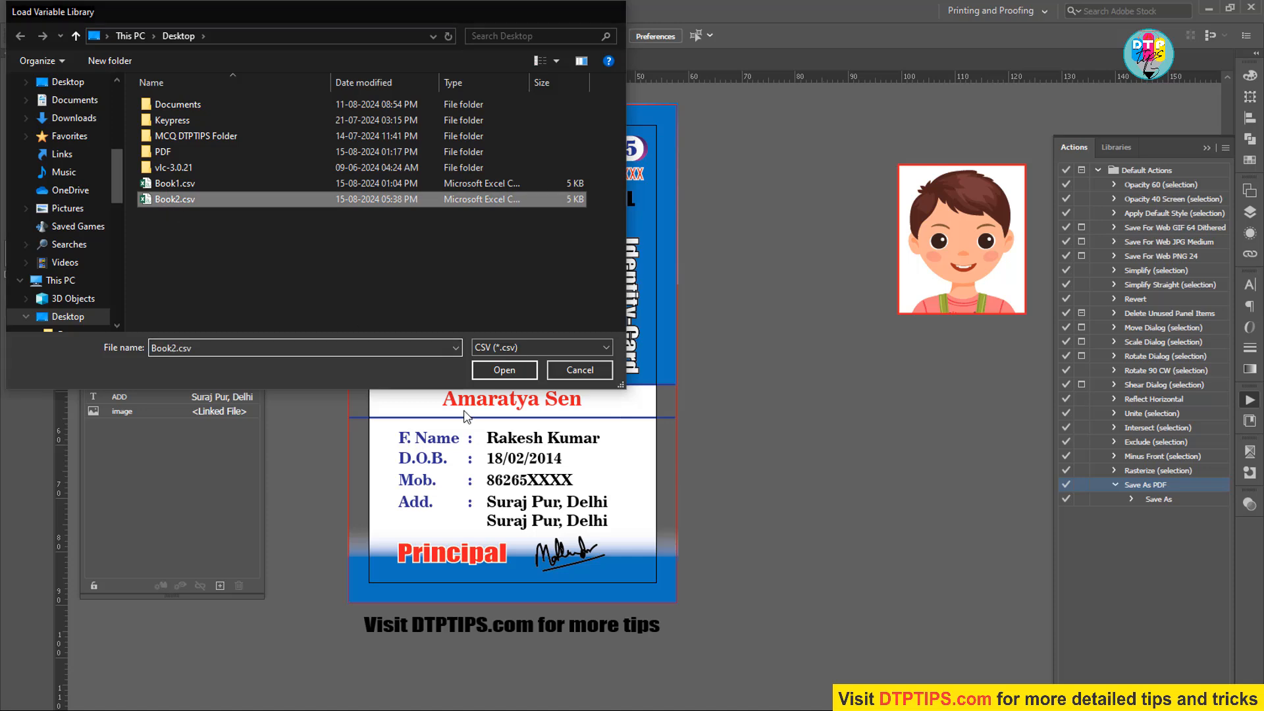
left_click(505, 369)
left_click(696, 408)
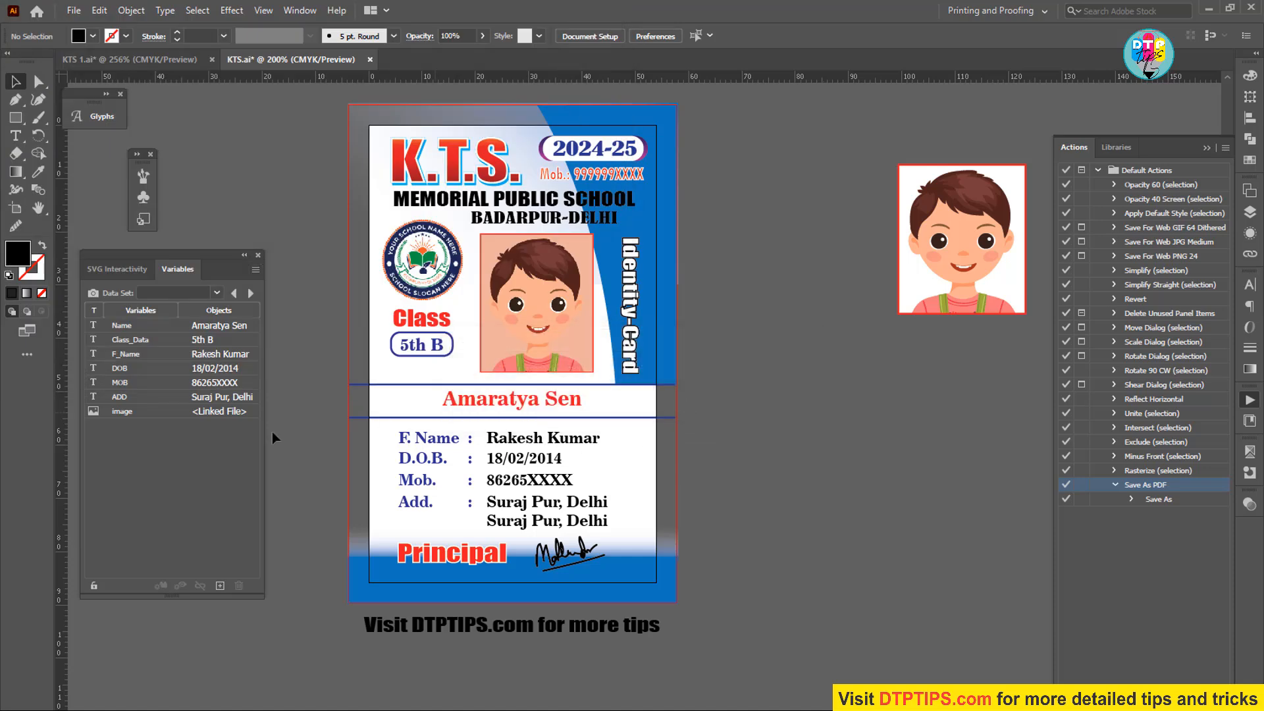
- Apply Data Set 1 to the ID card
left_click(128, 412)
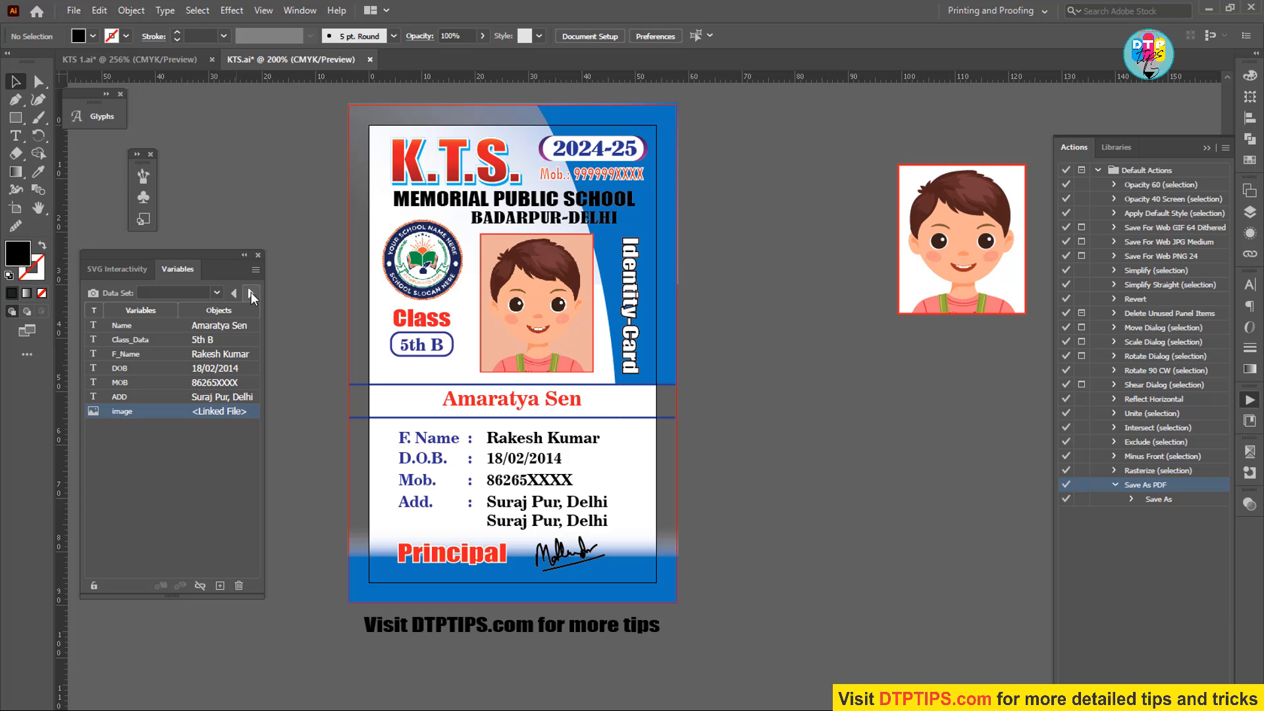
left_click(217, 292)
left_click(216, 292)
left_click(208, 293)
left_click(217, 292)
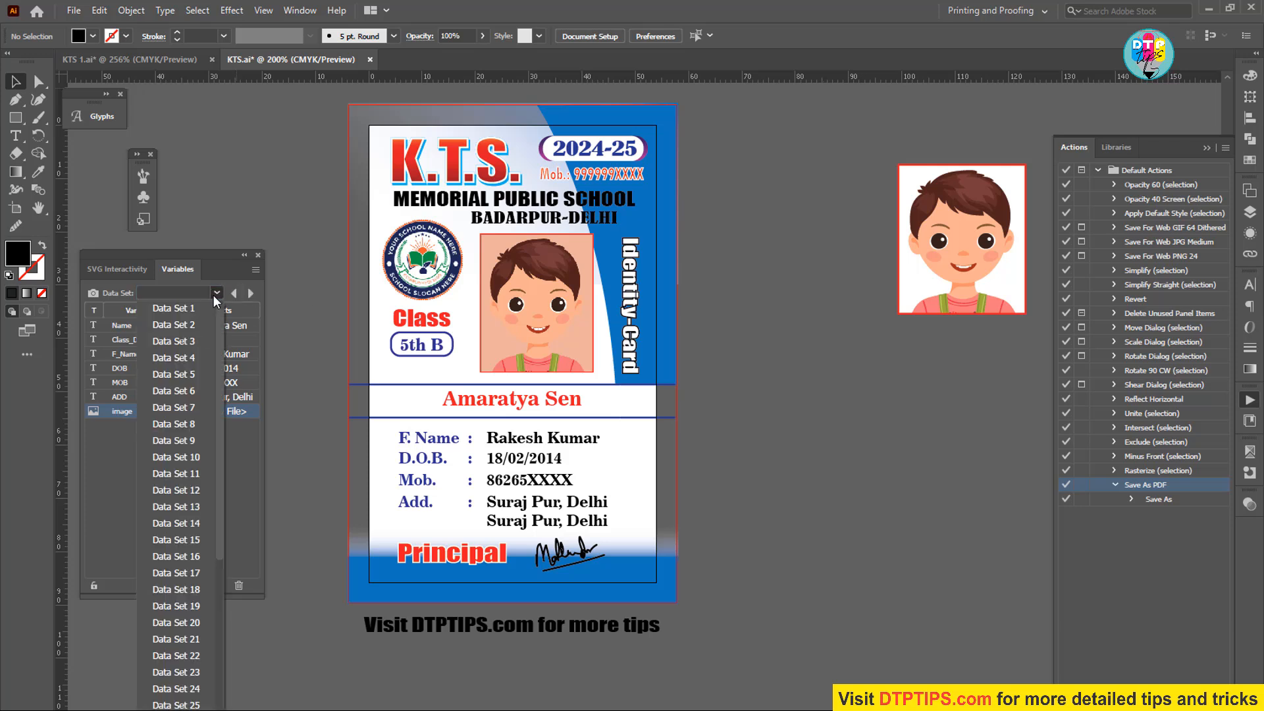
left_click(183, 309)
- Preview the card with the following data sets up to Data Set 4, stepping back to Data Set 1
left_click(252, 293)
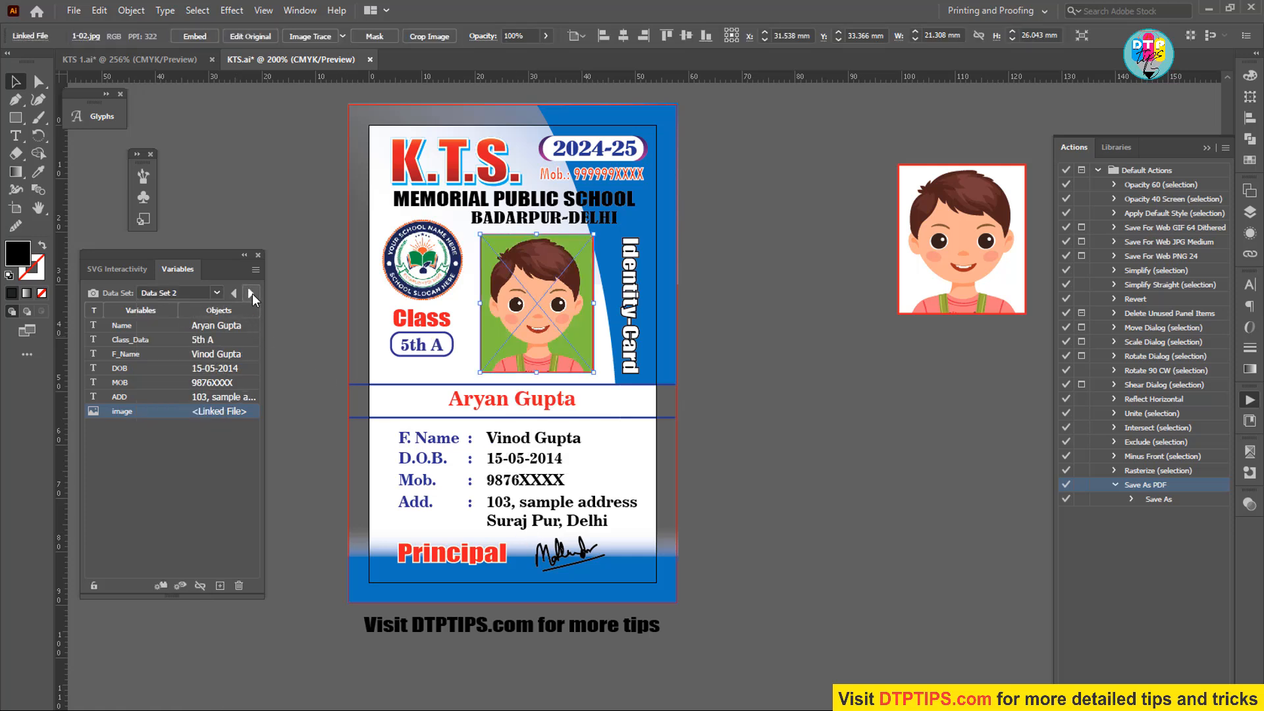
left_click(251, 294)
left_click(252, 294)
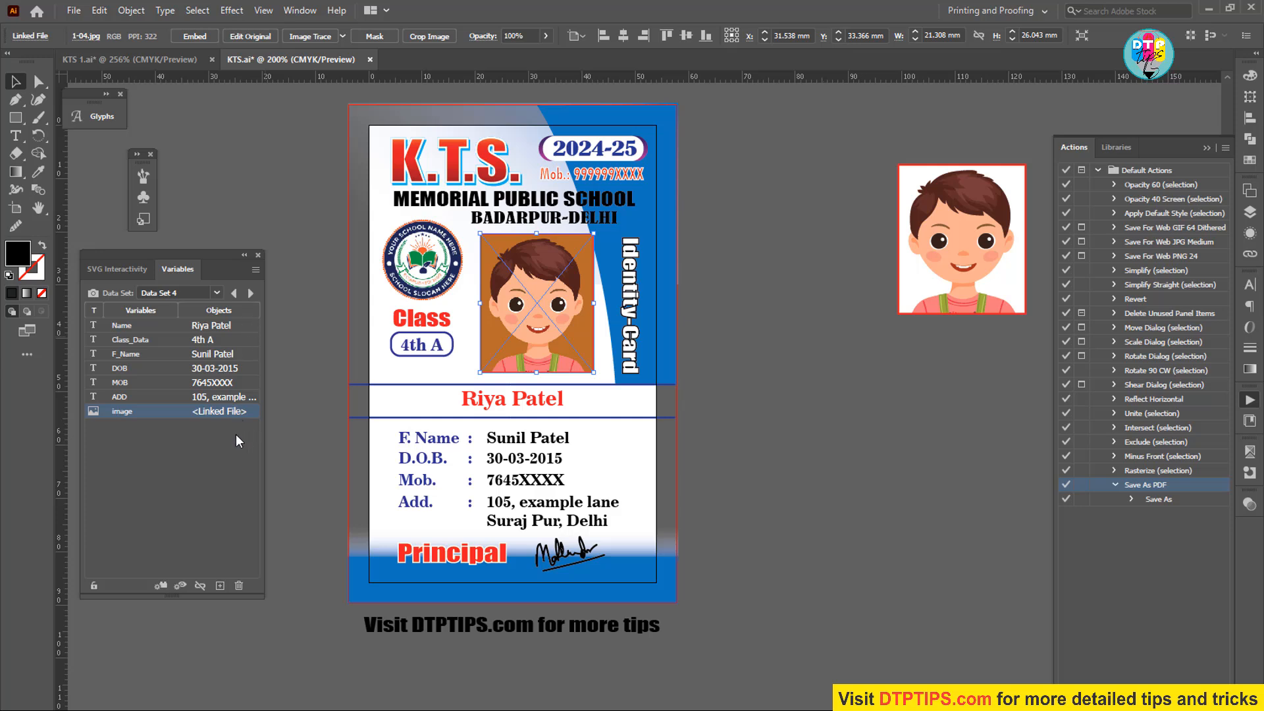
left_click(234, 293)
left_click(234, 293)
left_click(235, 293)
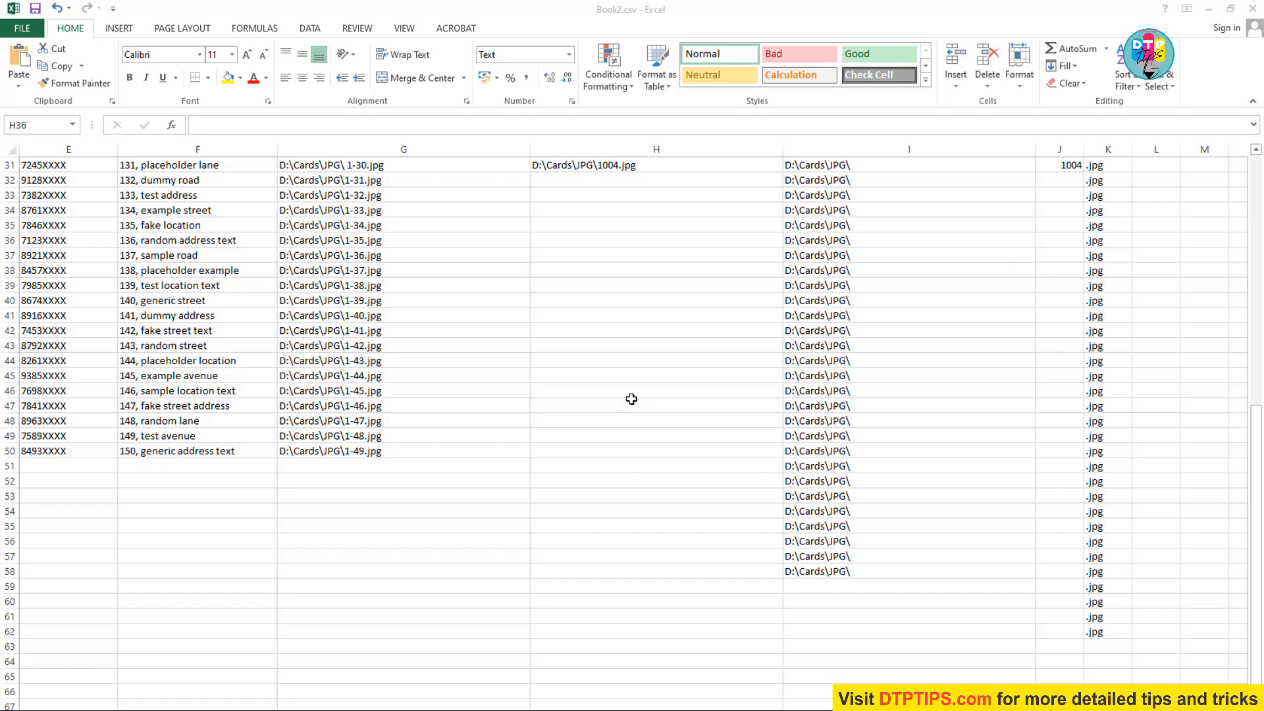
- Switch to Excel and check the image path in cell G31 of Book2.csv
left_click(656, 243)
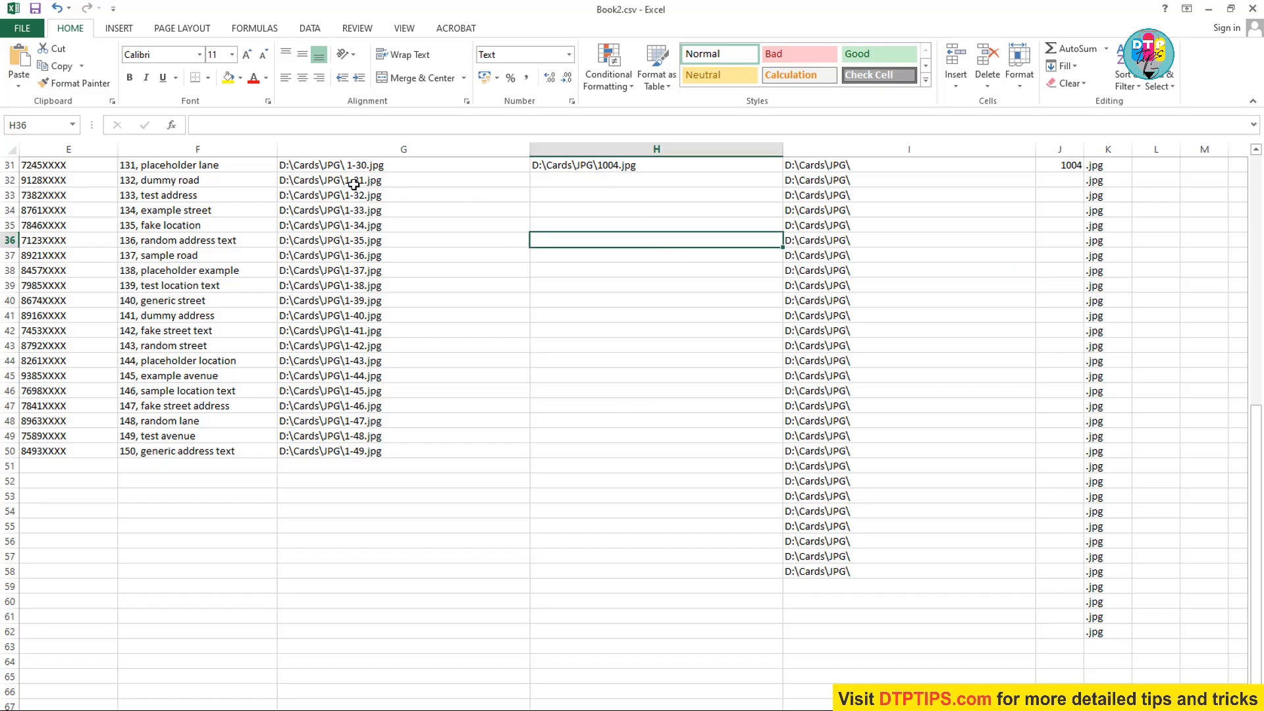
scroll(367, 217, "up", 3)
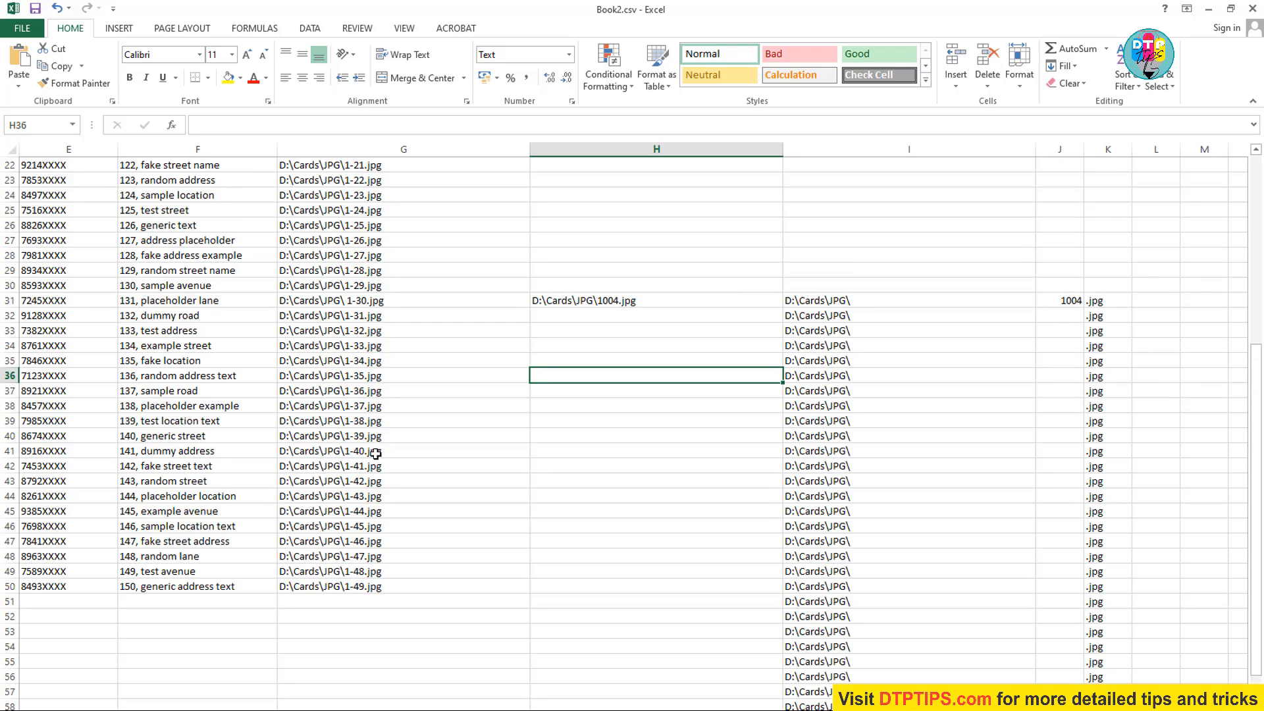
left_click(361, 305)
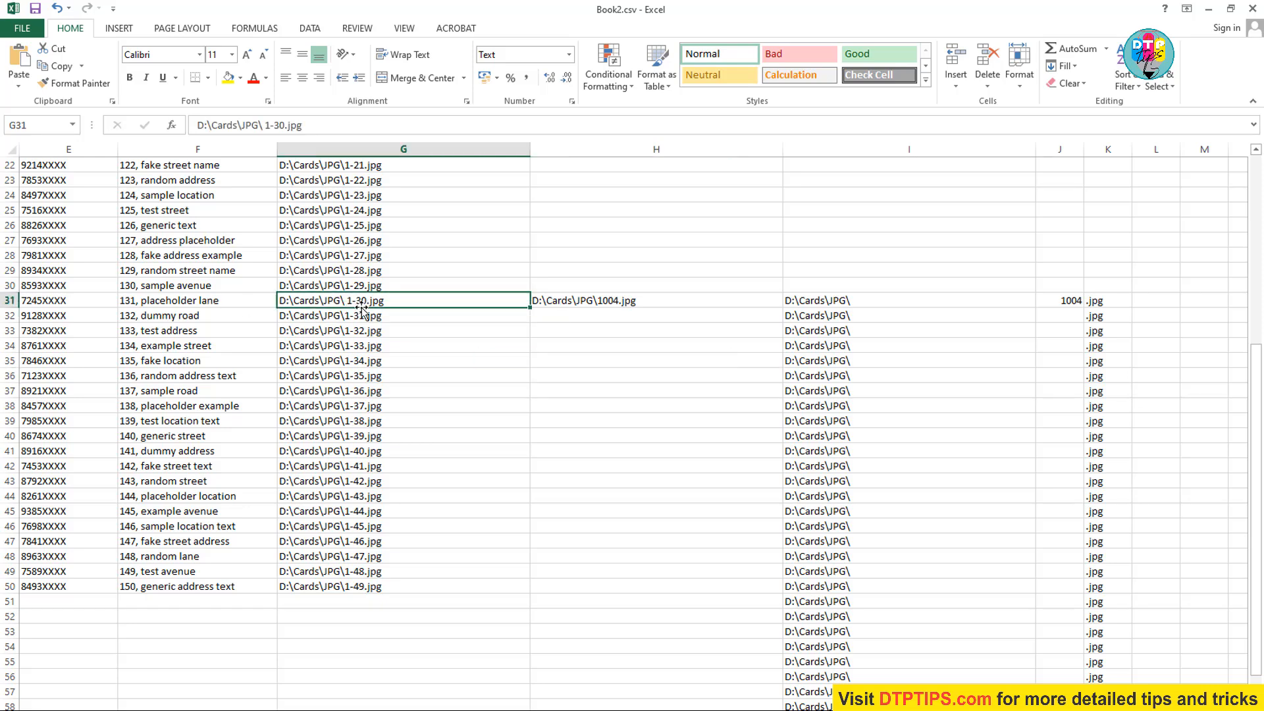
scroll(339, 329, "up", 7)
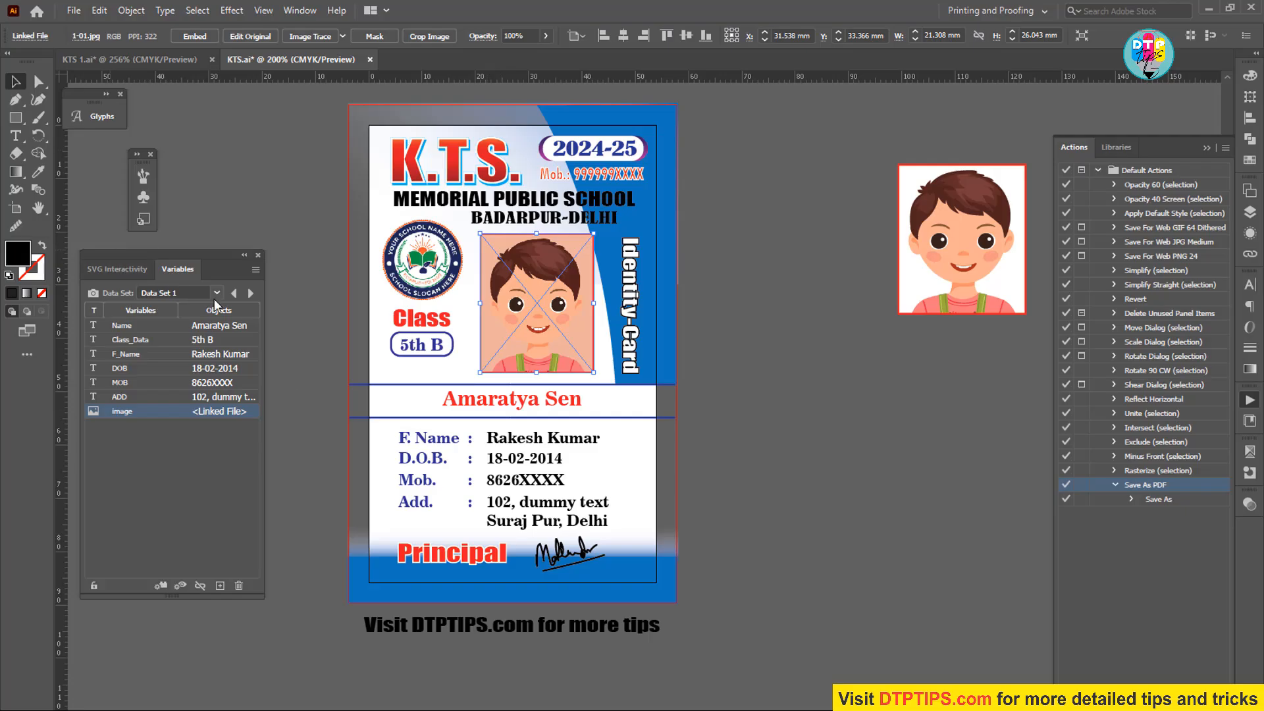
- Switch to Illustrator and apply Data Set 30 to the card, advancing to Data Set 31
left_click(217, 292)
scroll(196, 690, "down", 7)
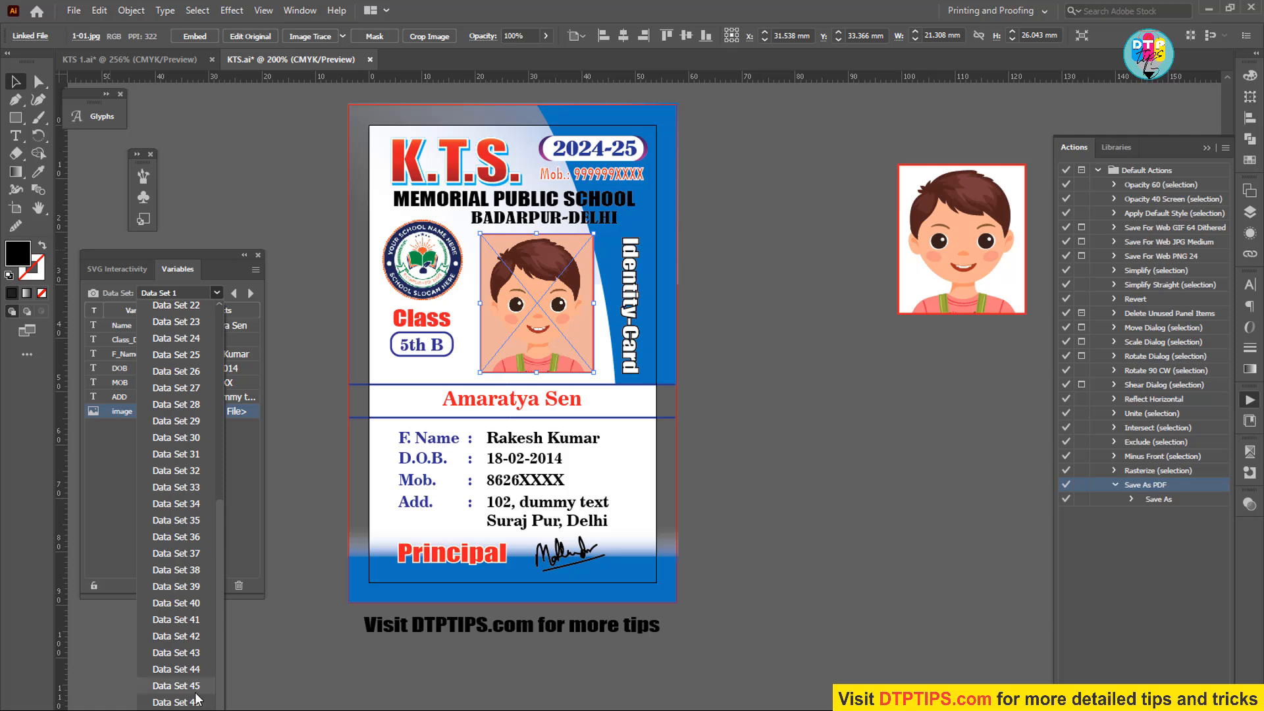
left_click(185, 435)
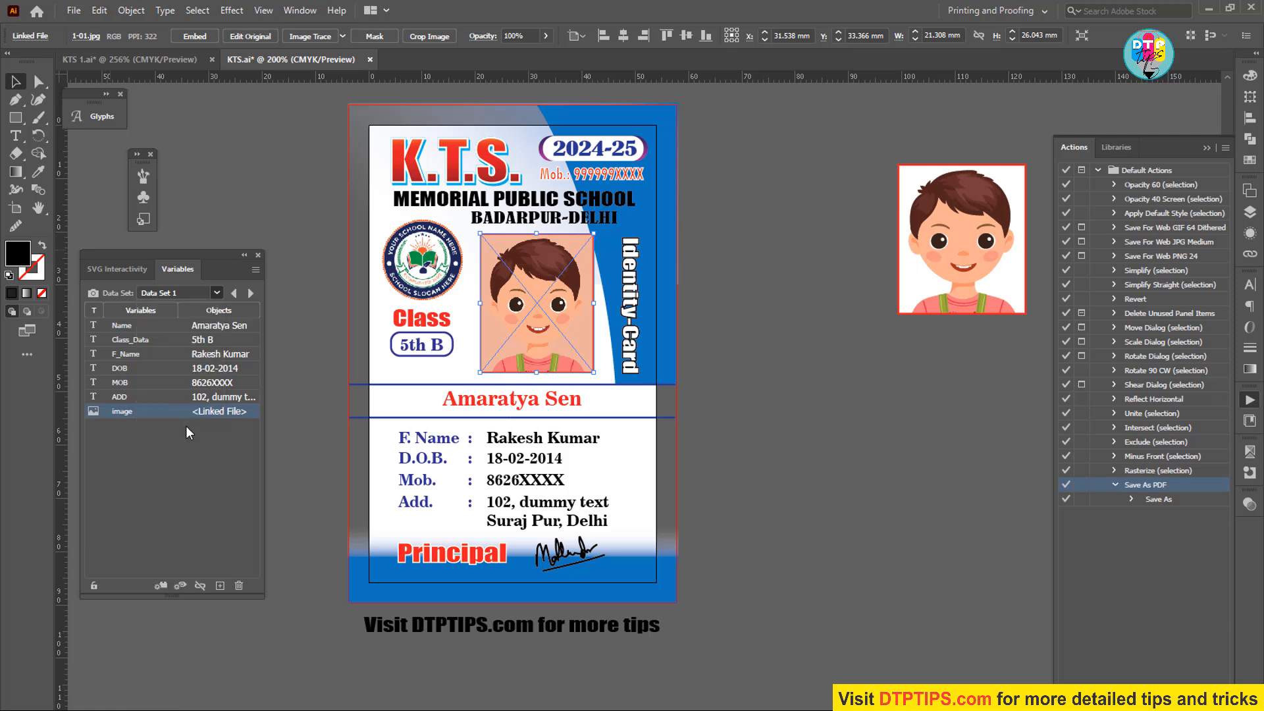
left_click(250, 293)
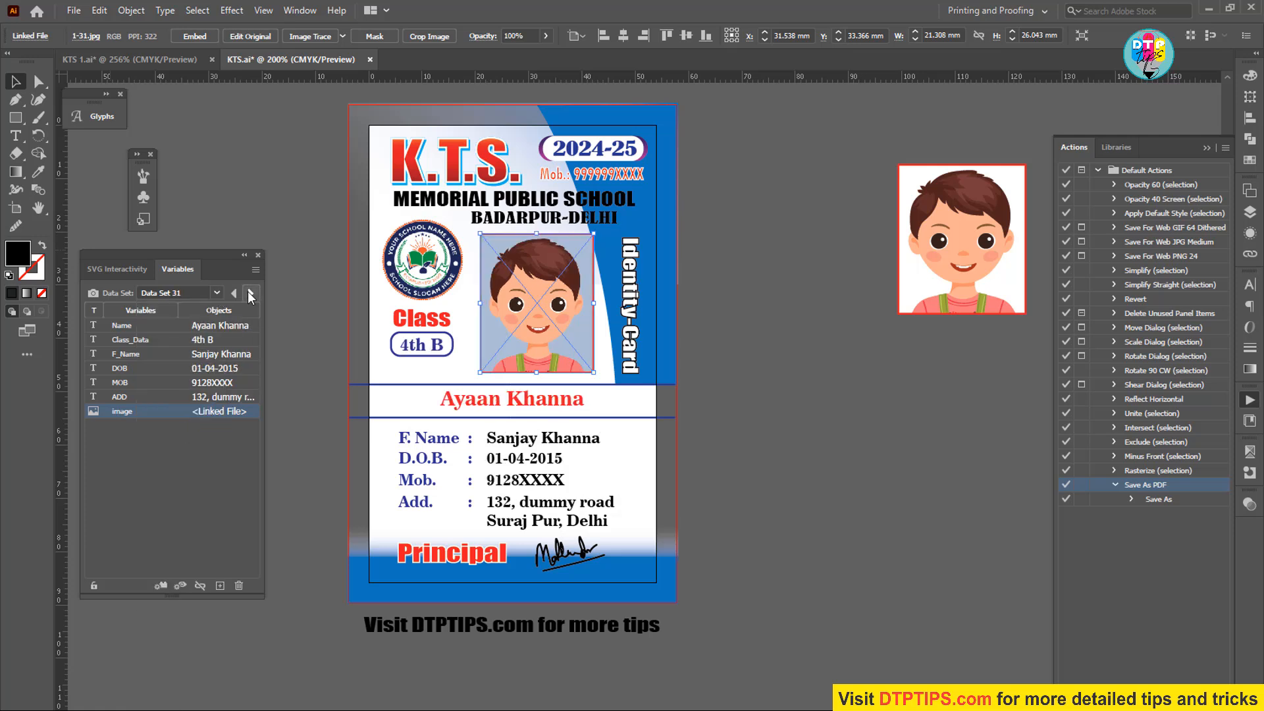
- Preview the card with Data Set 32 and return to Data Set 31
left_click(250, 294)
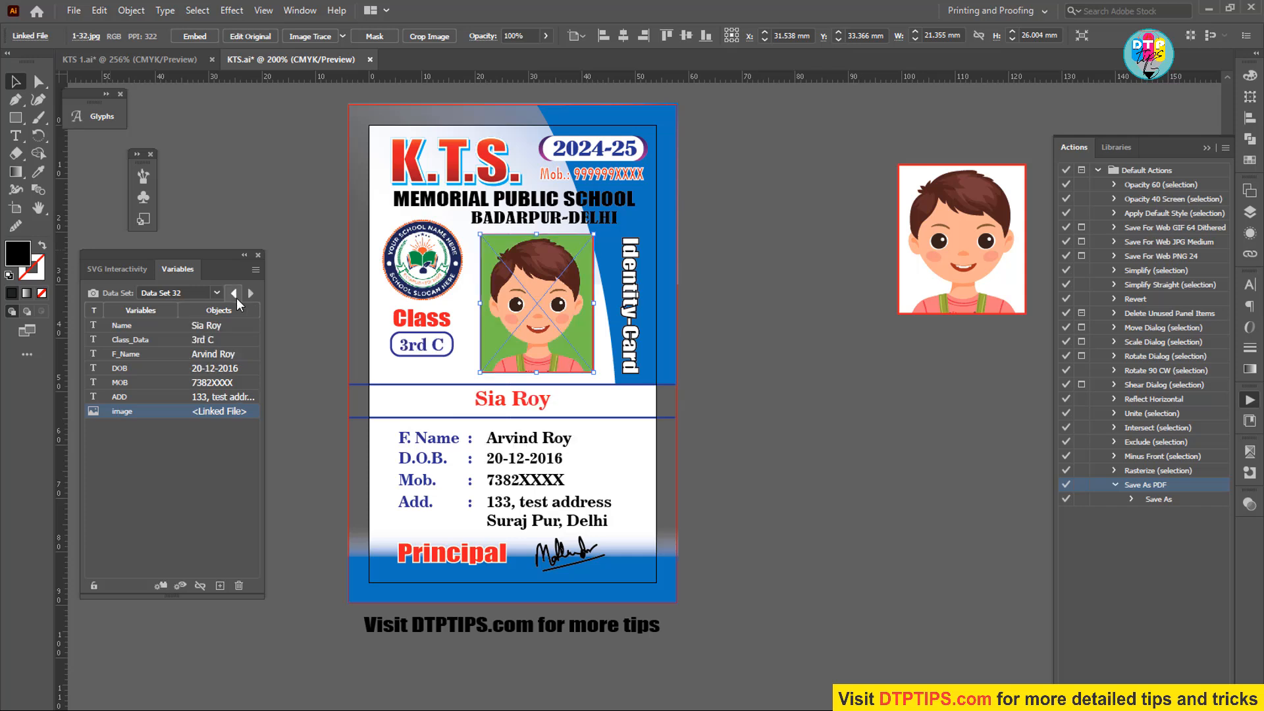
left_click(234, 294)
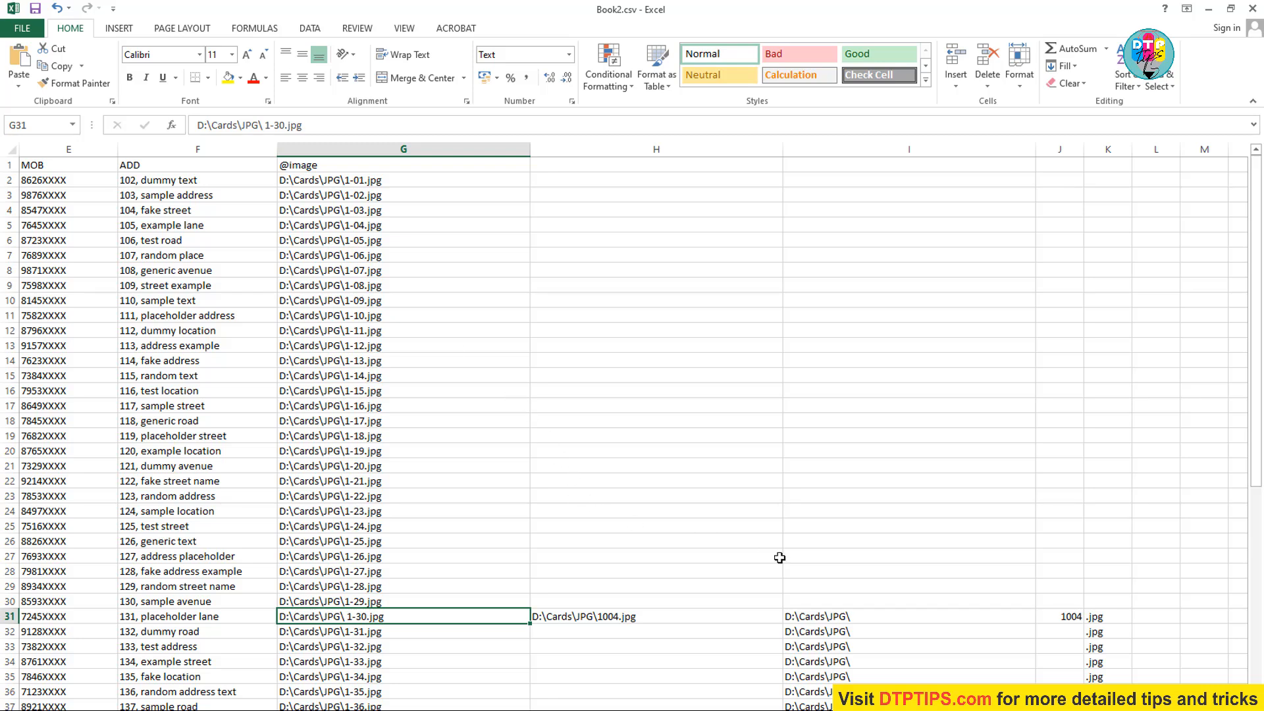
- Switch to Excel, clear the helper columns H through L in Book2.csv, and save it, keeping the CSV format
left_click(658, 149)
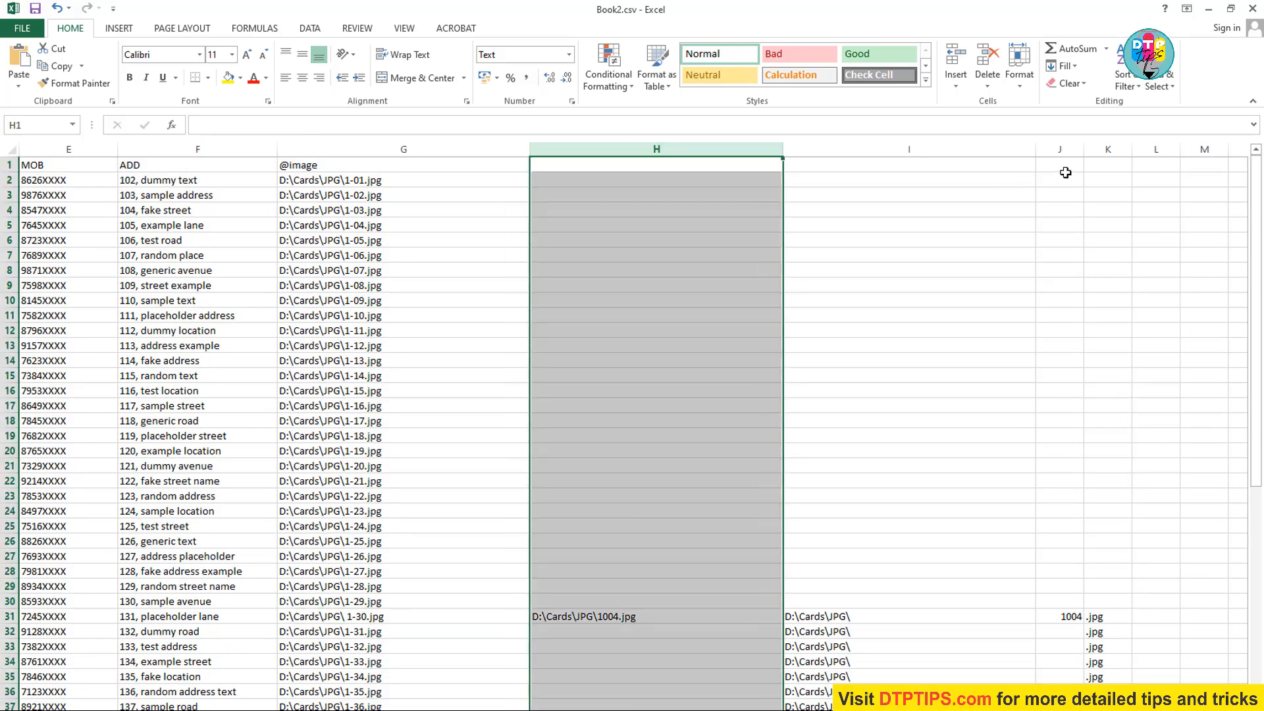
left_click(1158, 148, "shift")
key("Delete")
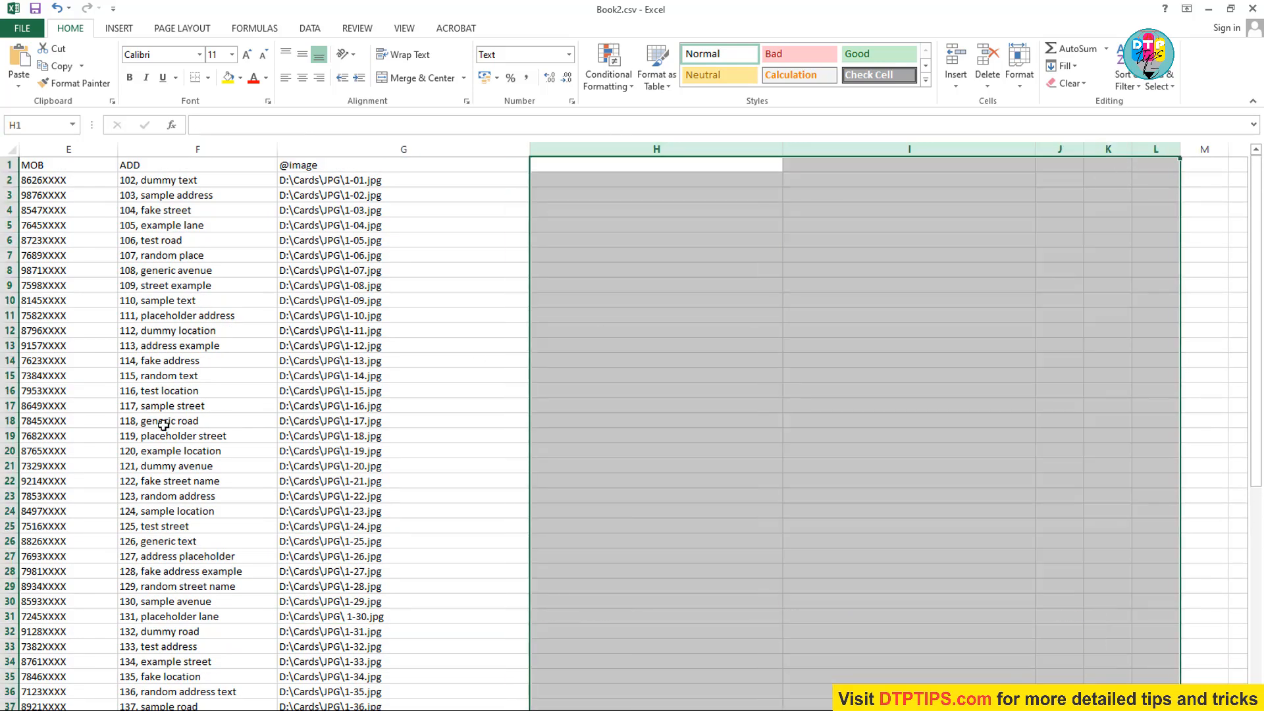
key("ctrl+s")
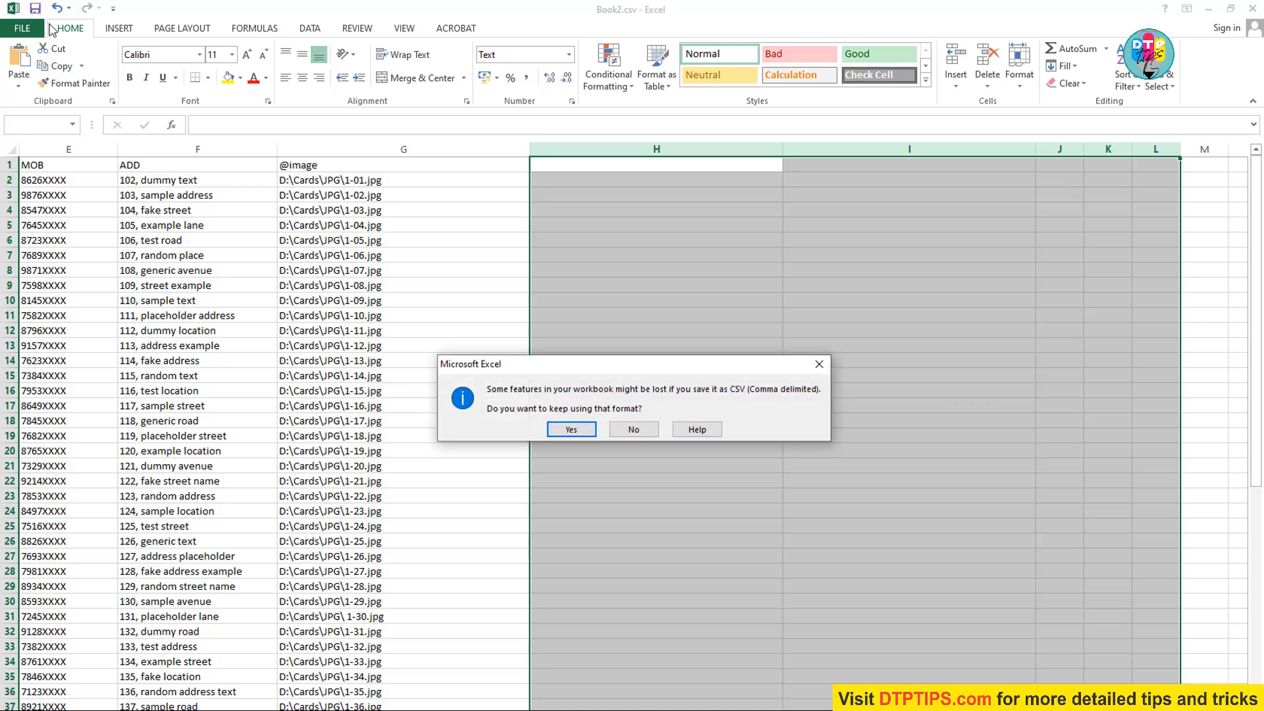
left_click(547, 424)
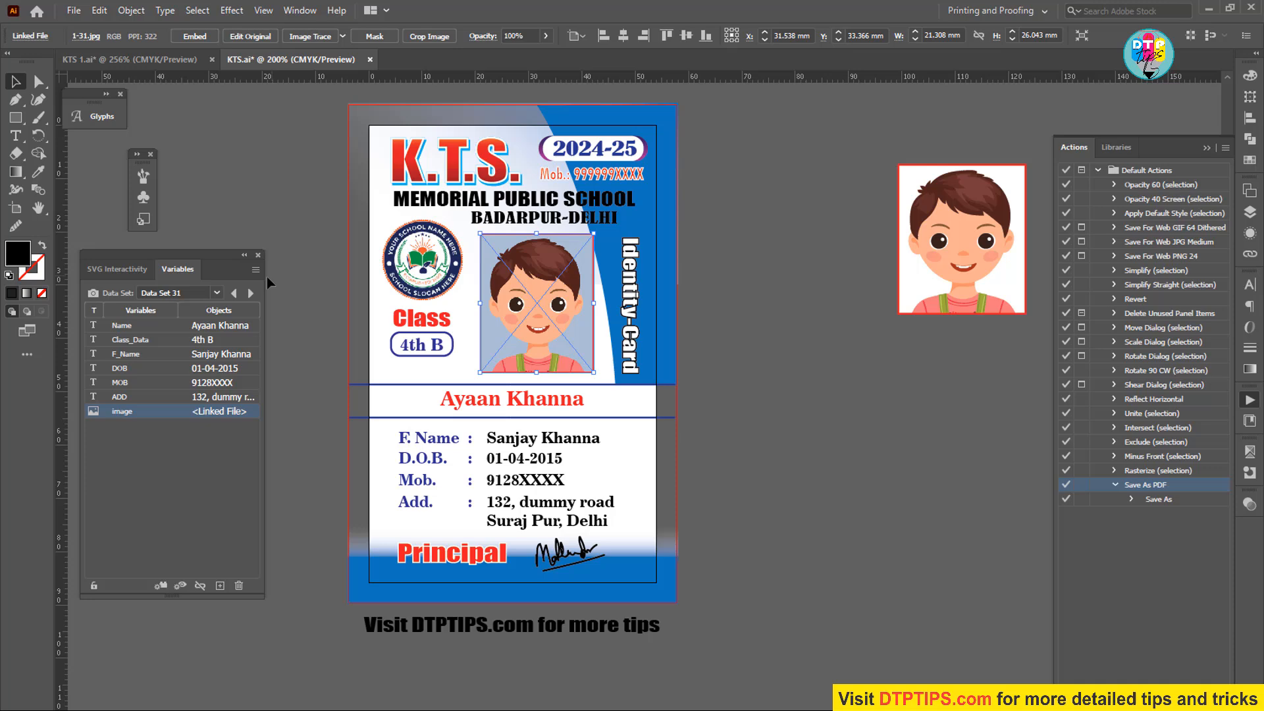
- Switch to Illustrator and load Book2.csv from the Desktop as the variable library, replacing the existing variables
left_click(255, 270)
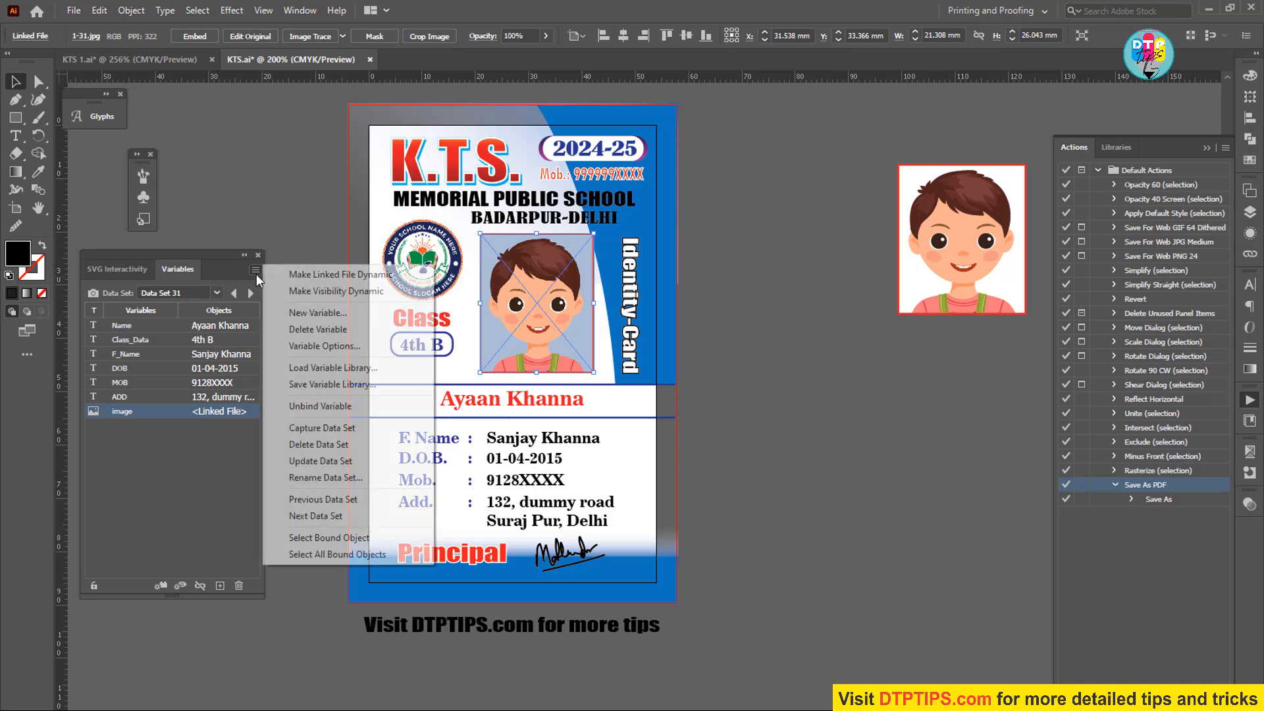
left_click(337, 367)
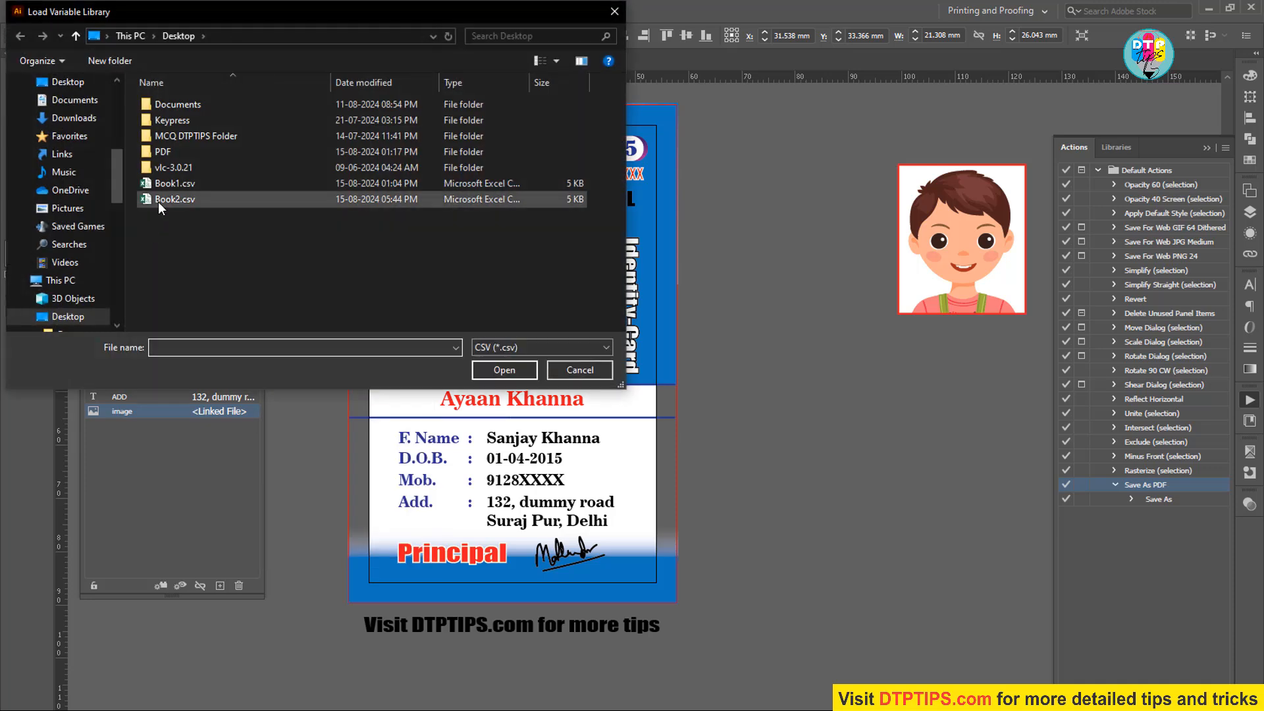
double_click(158, 202)
left_click(709, 410)
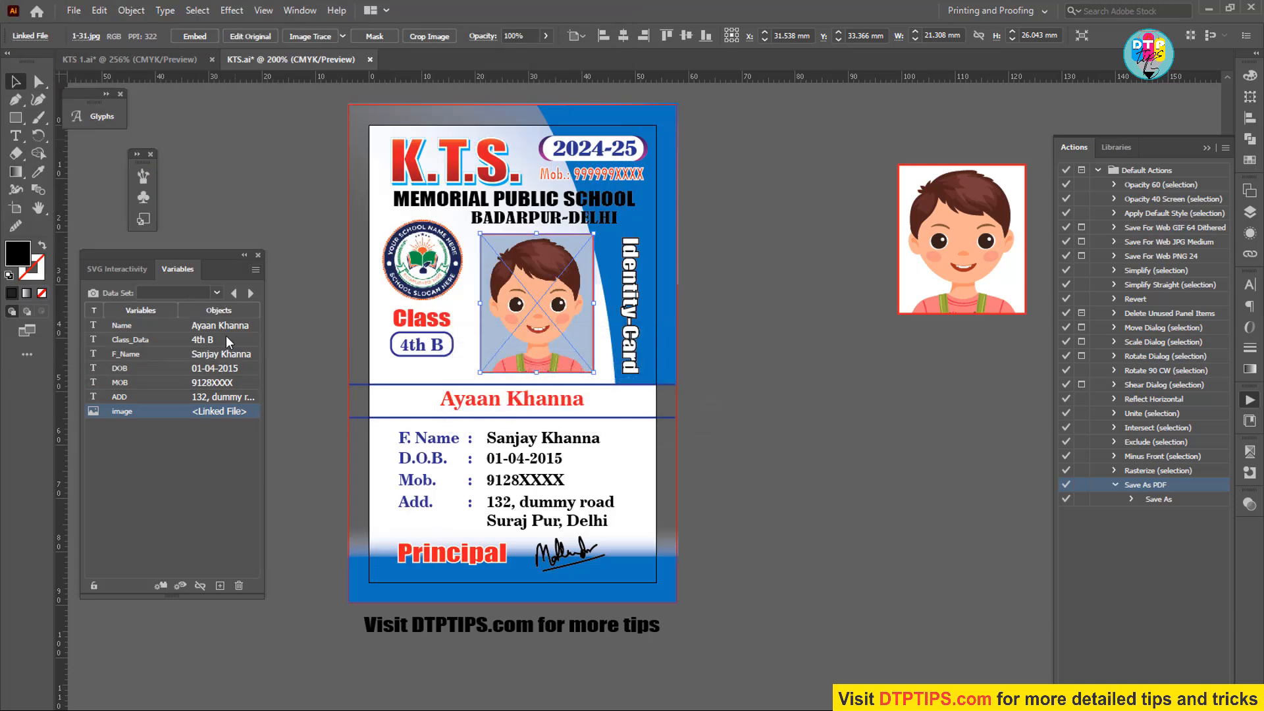
- Apply Data Set 28 to the card and try advancing to Data Set 30
left_click(216, 292)
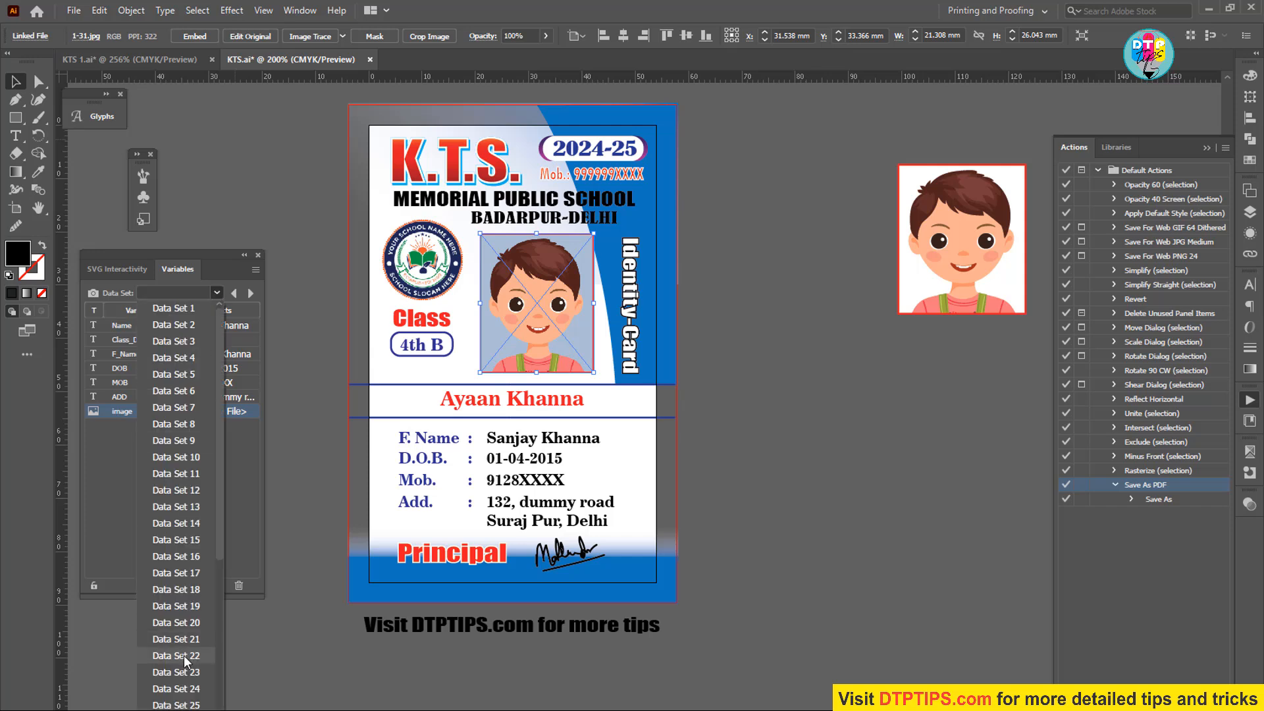
scroll(181, 651, "down", 5)
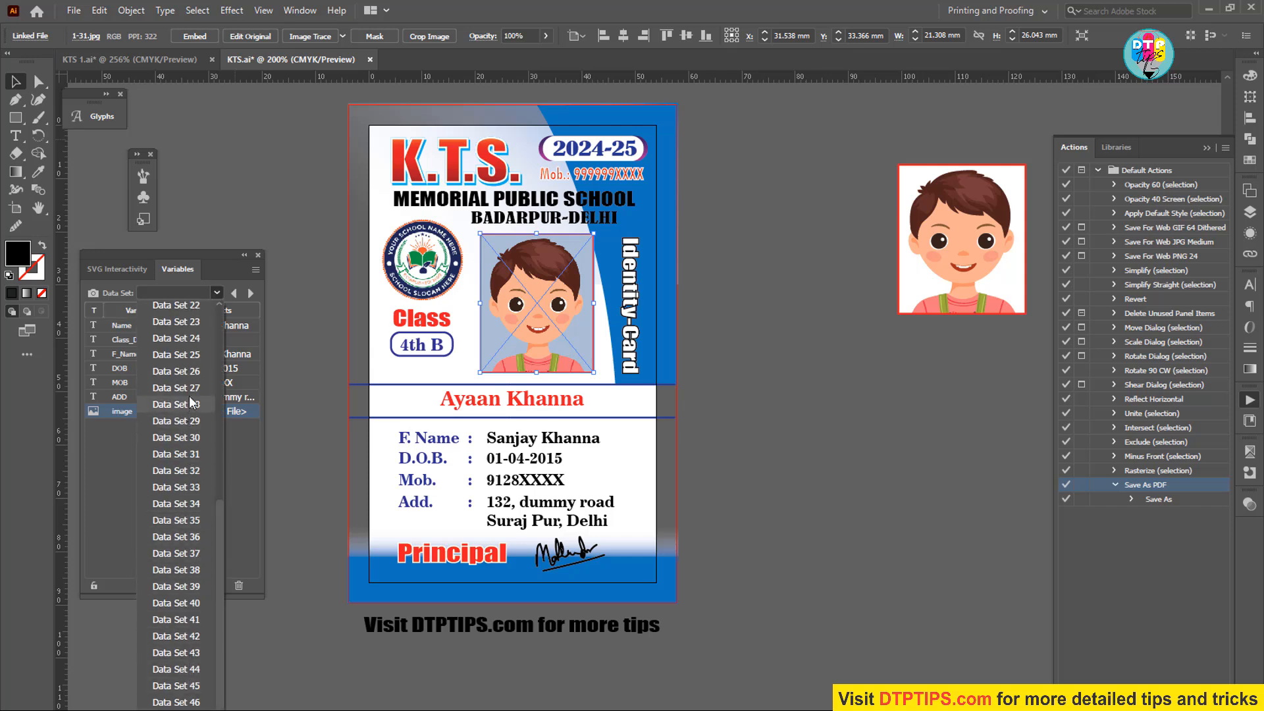
left_click(180, 405)
left_click(250, 293)
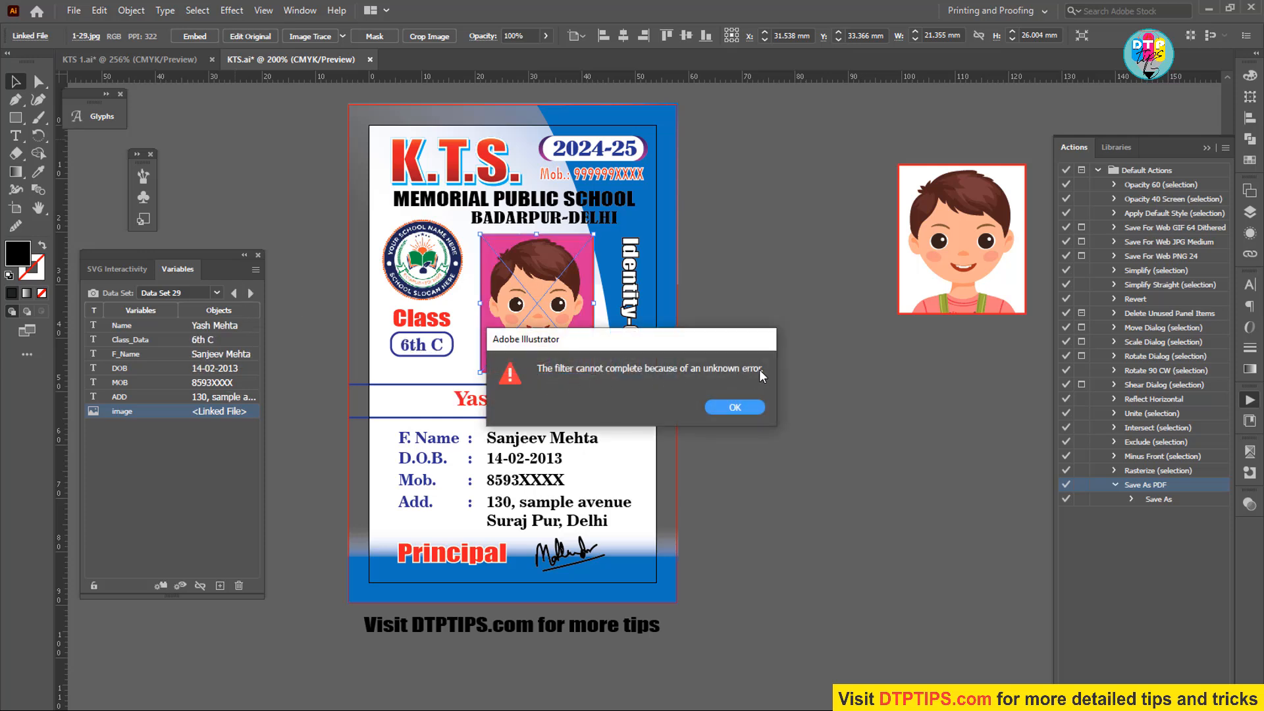
left_click(735, 407)
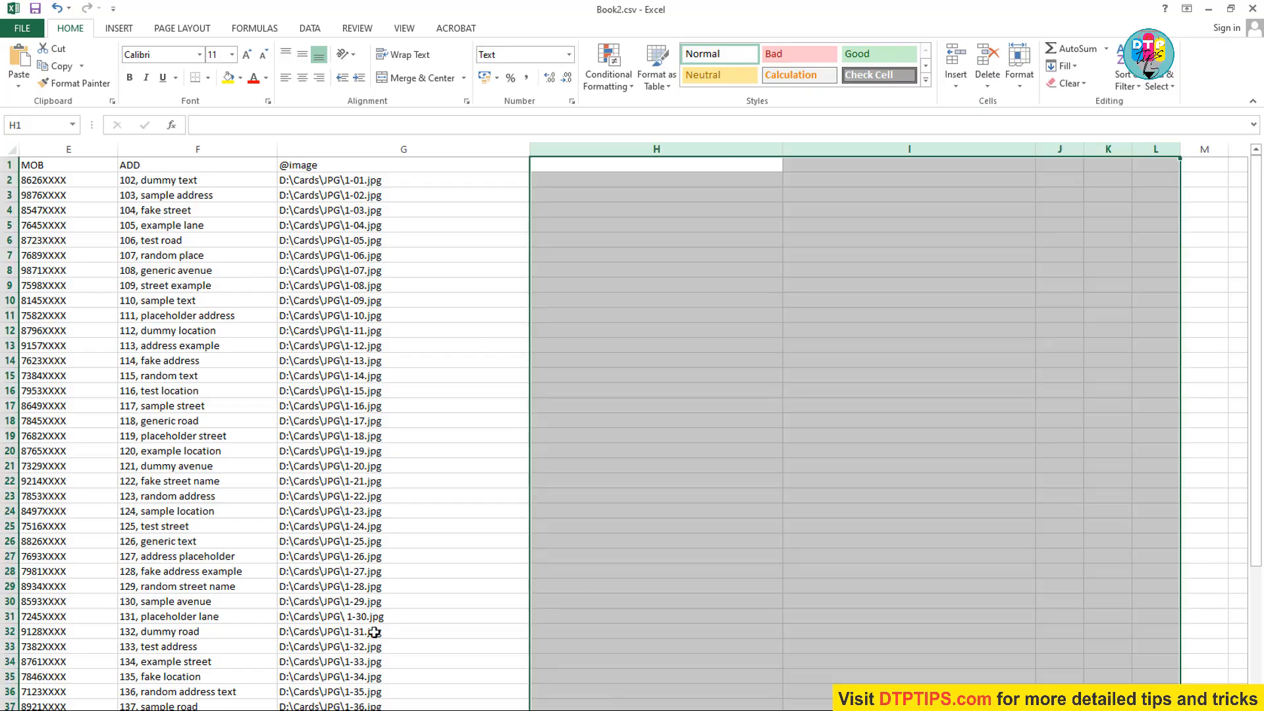
- Switch to Excel, correct the image path in cell G31 to D:\Cards\JPG\1-30.jpg, and save Book2.csv in CSV format
scroll(370, 633, "down", 2)
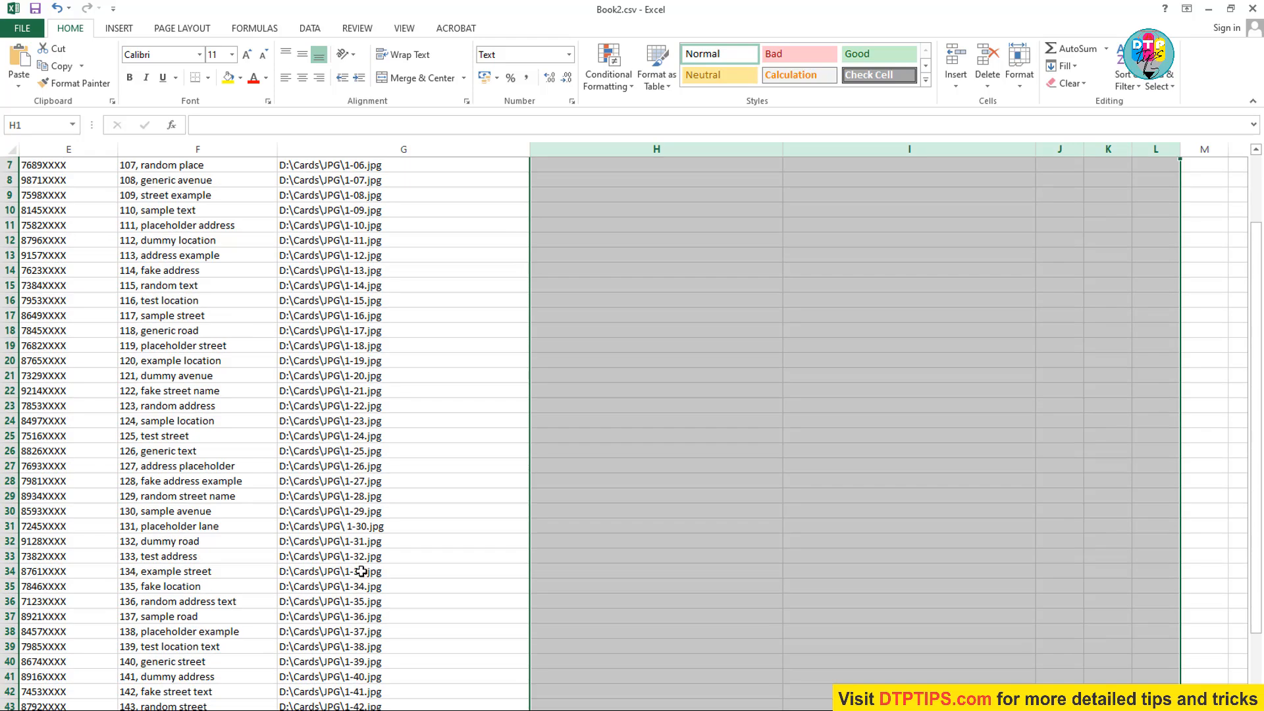
double_click(349, 524)
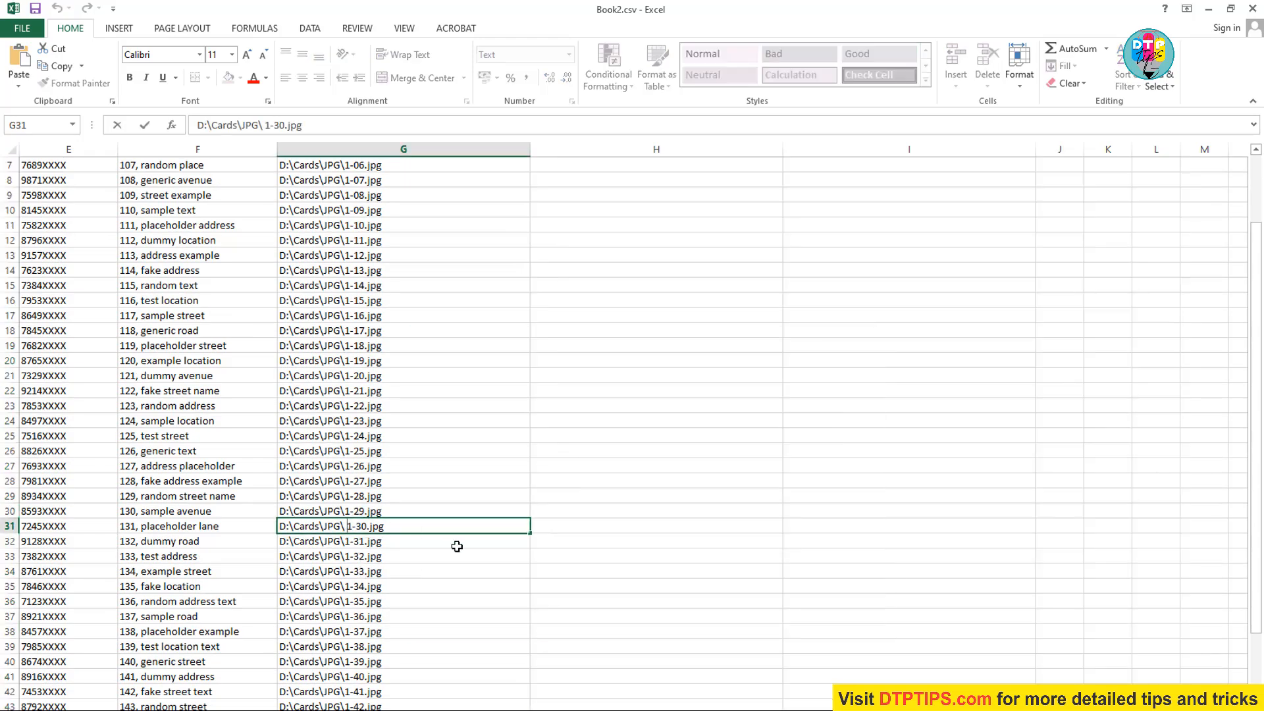
key("BackSpace")
key("ctrl+s")
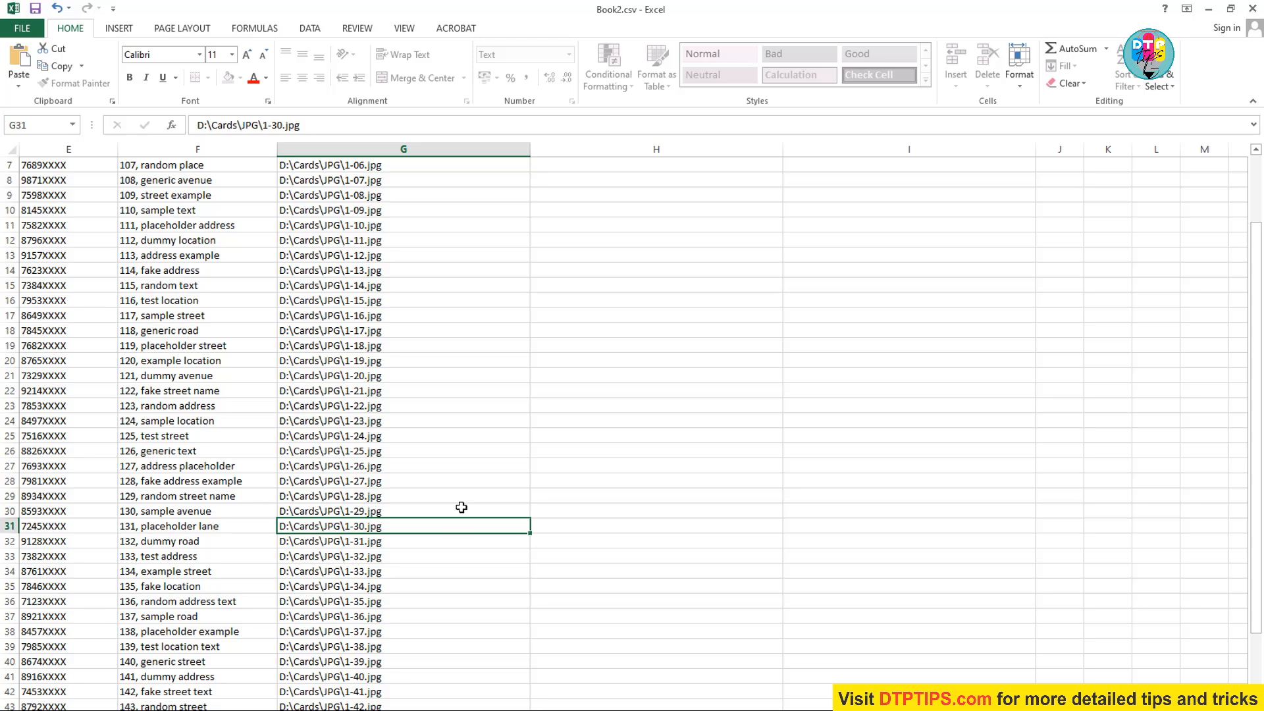
key("Return")
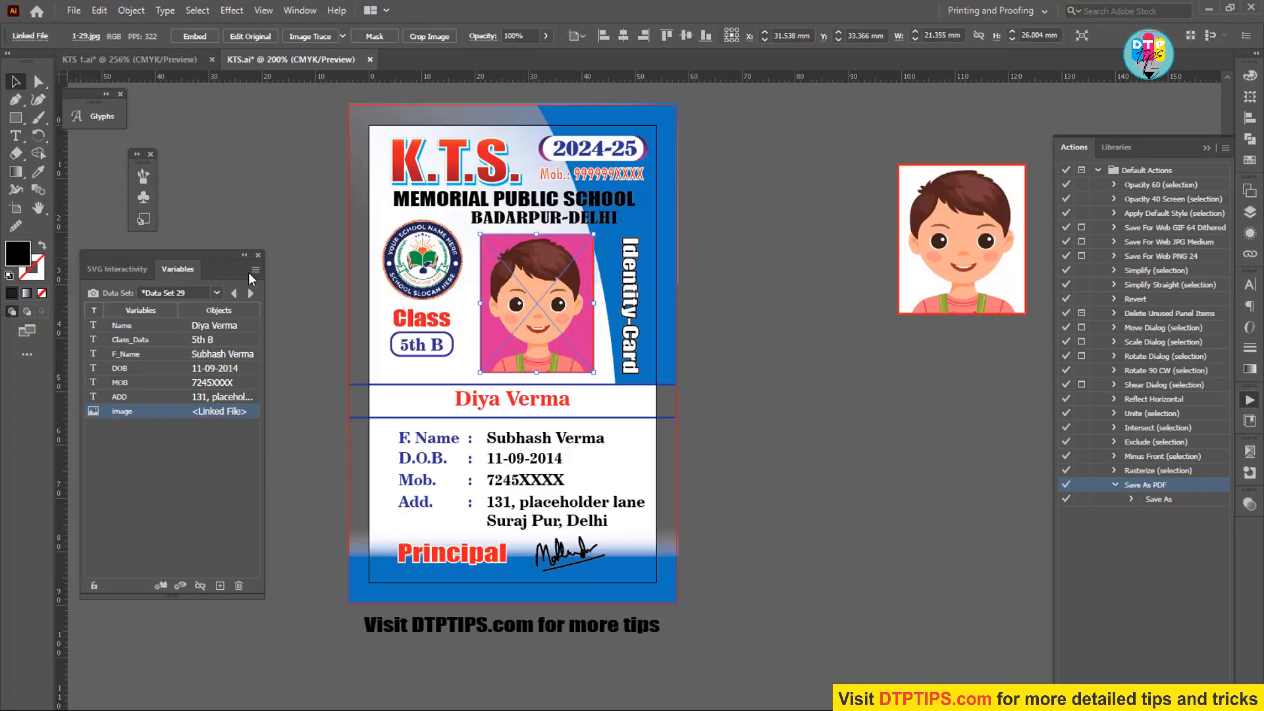
- Switch to Illustrator and reload the corrected Book2.csv as the variable library
left_click(254, 270)
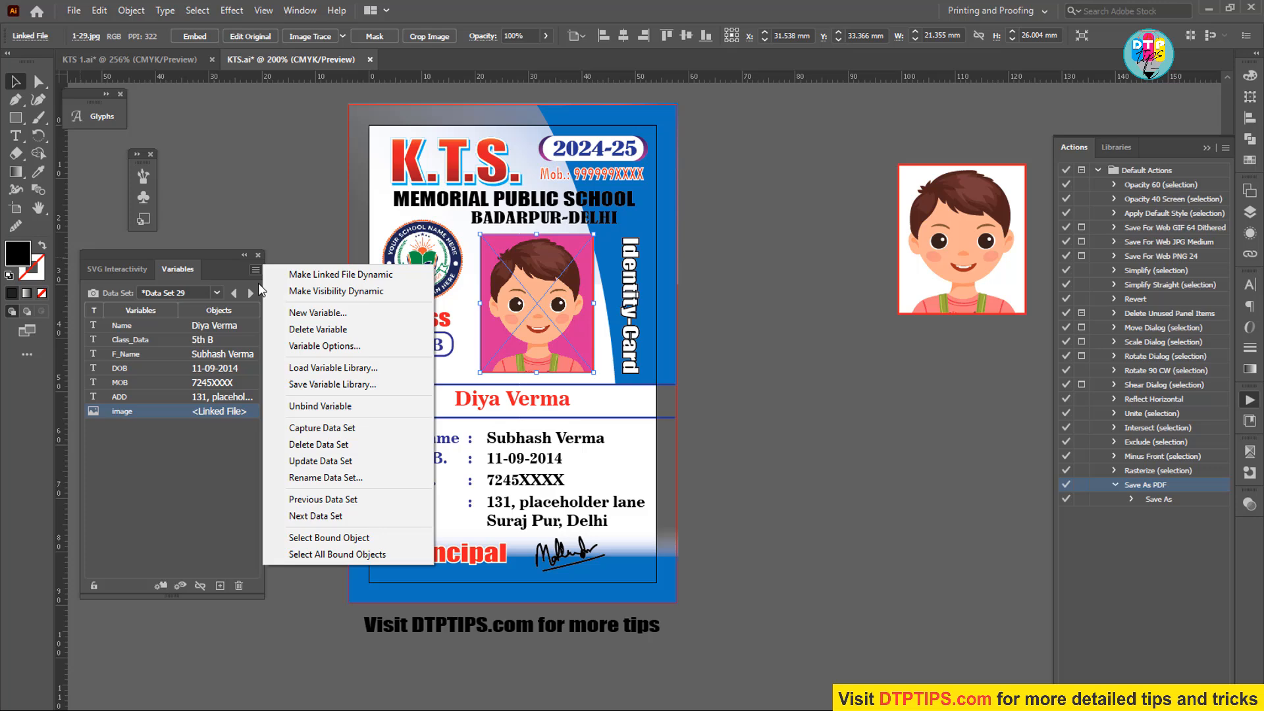
left_click(322, 369)
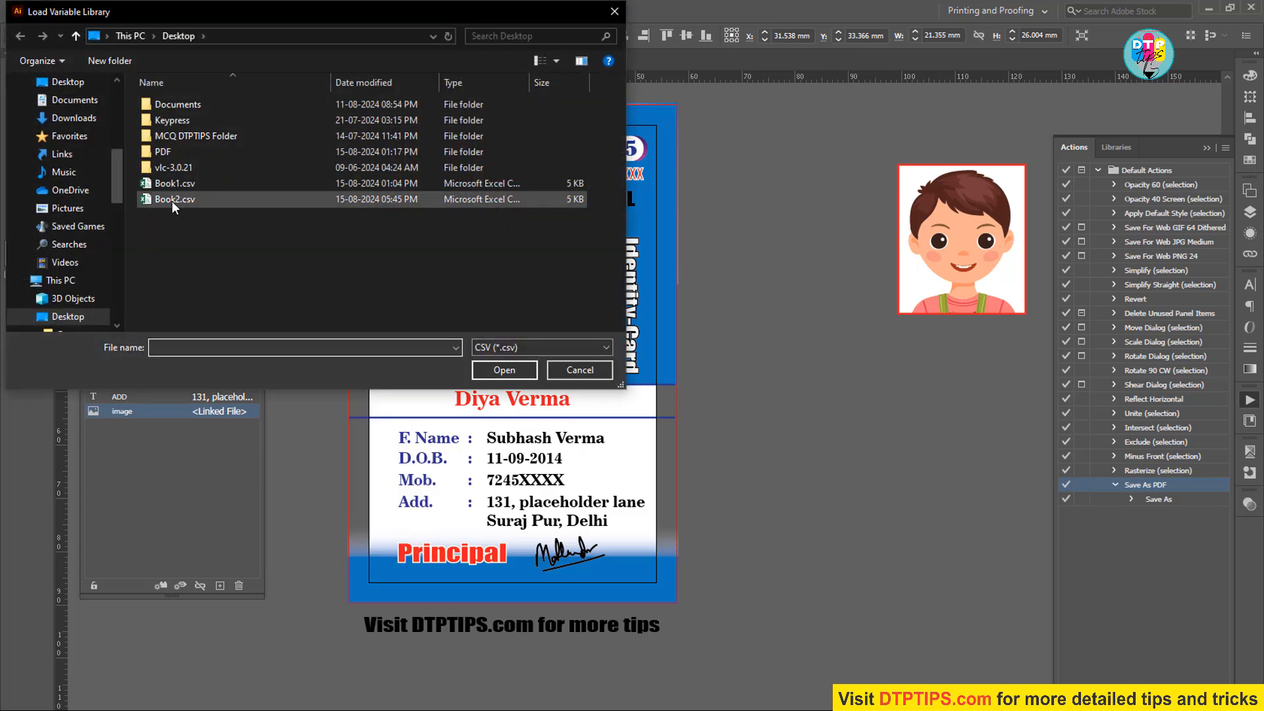
double_click(171, 200)
left_click(699, 404)
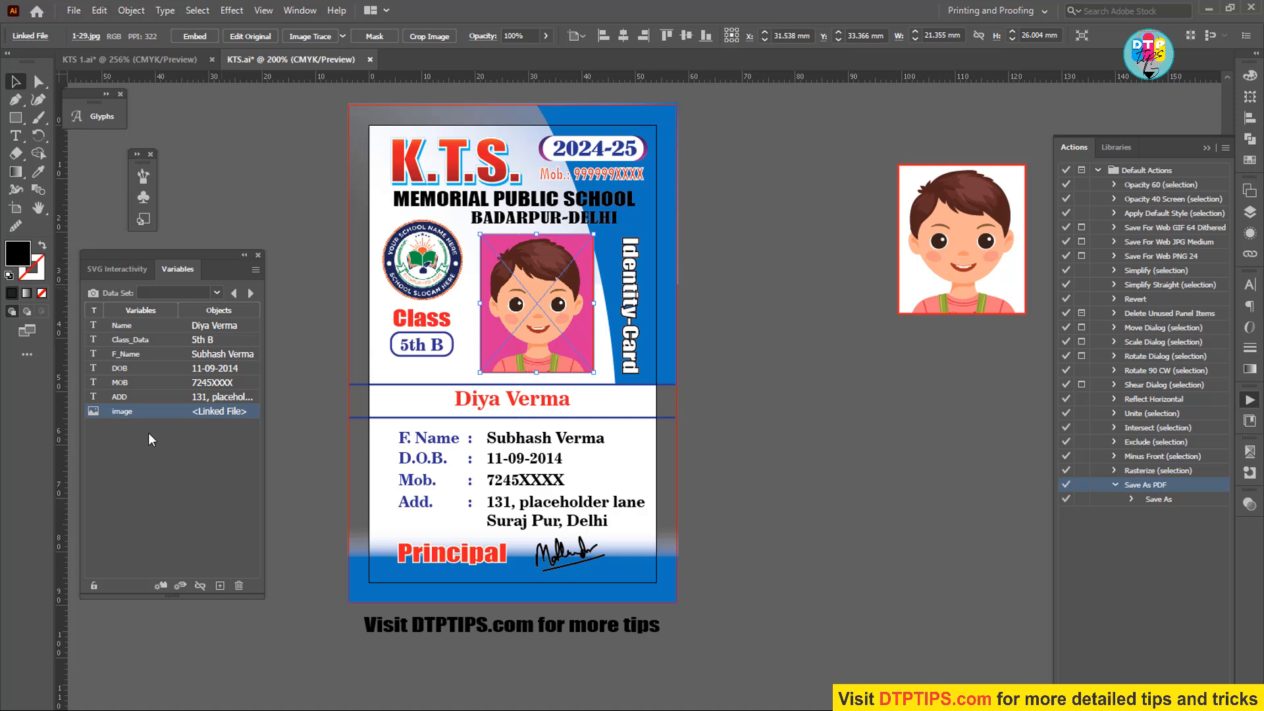
- Apply Data Set 29 to the card and advance through Data Set 30 to Data Set 31
left_click(216, 293)
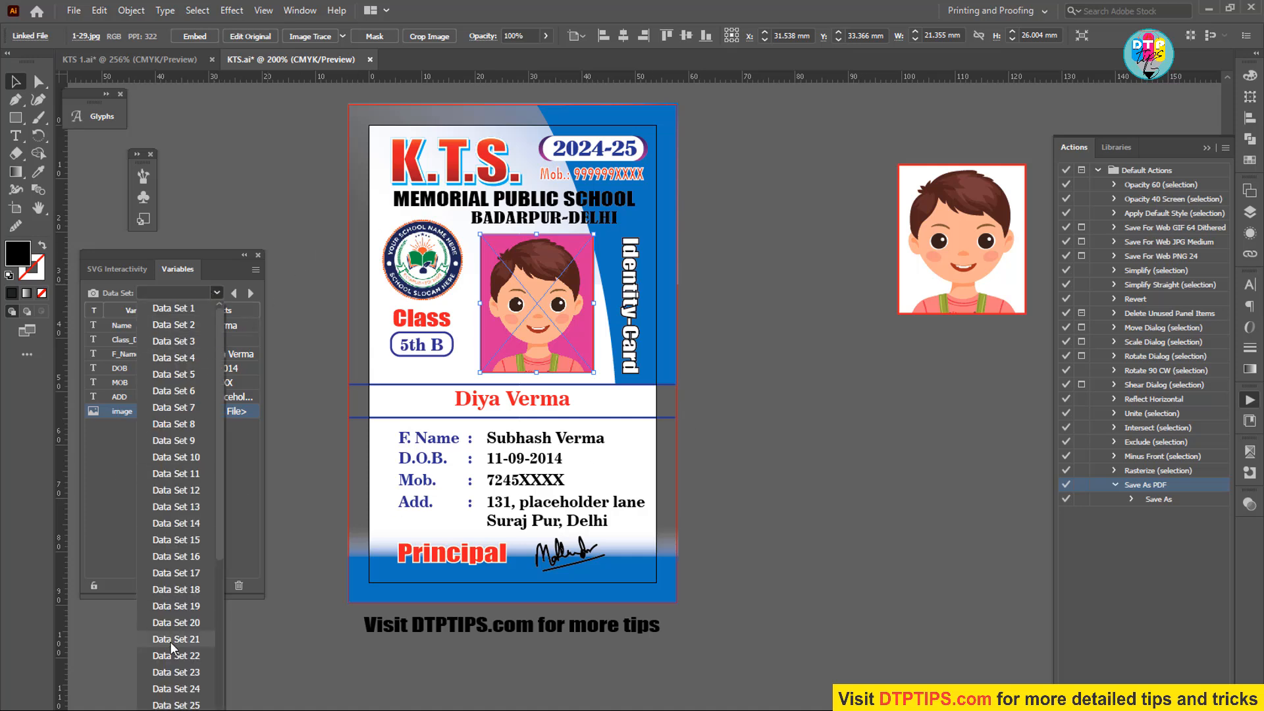
scroll(195, 615, "down", 5)
left_click(177, 420)
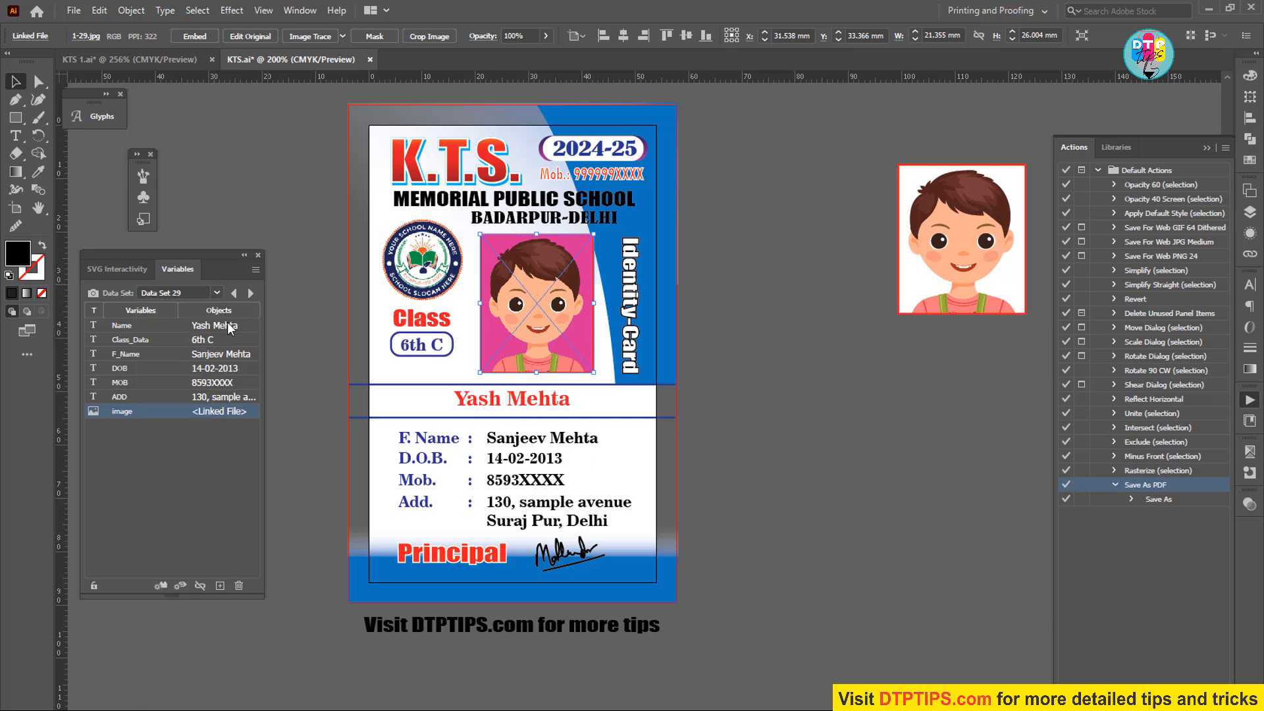
left_click(251, 294)
left_click(251, 294)
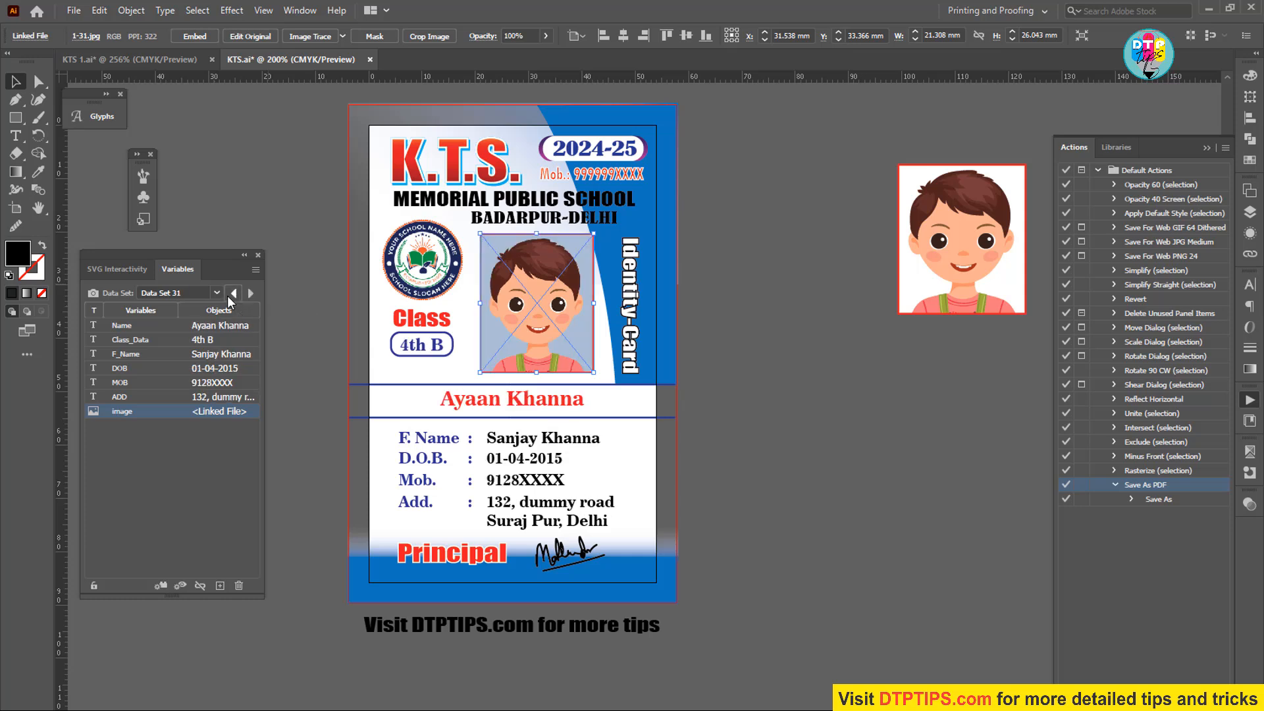
- Preview the card with the preceding data sets, stepping back from Data Set 31 to around Data Set 20
left_click(233, 294)
left_click(233, 293)
left_click(233, 293)
left_click(233, 294)
left_click(233, 293)
left_click(233, 294)
left_click(233, 293)
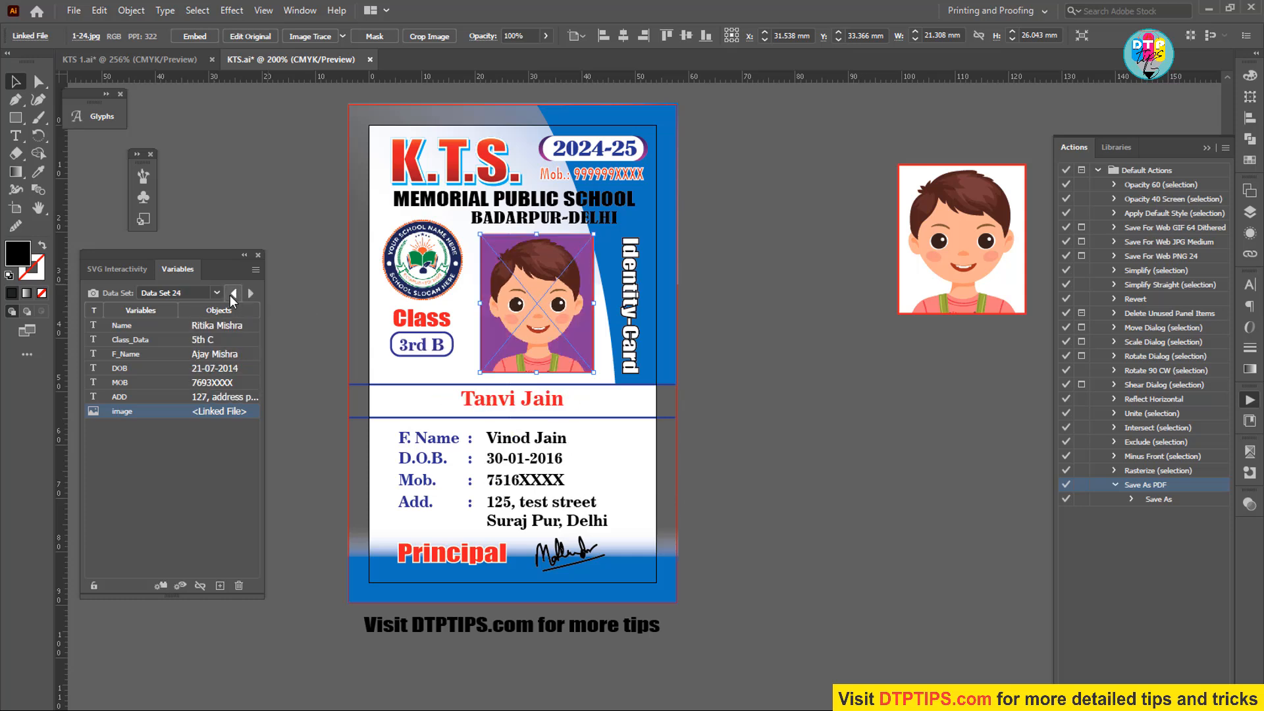
left_click(233, 293)
left_click(233, 294)
left_click(233, 293)
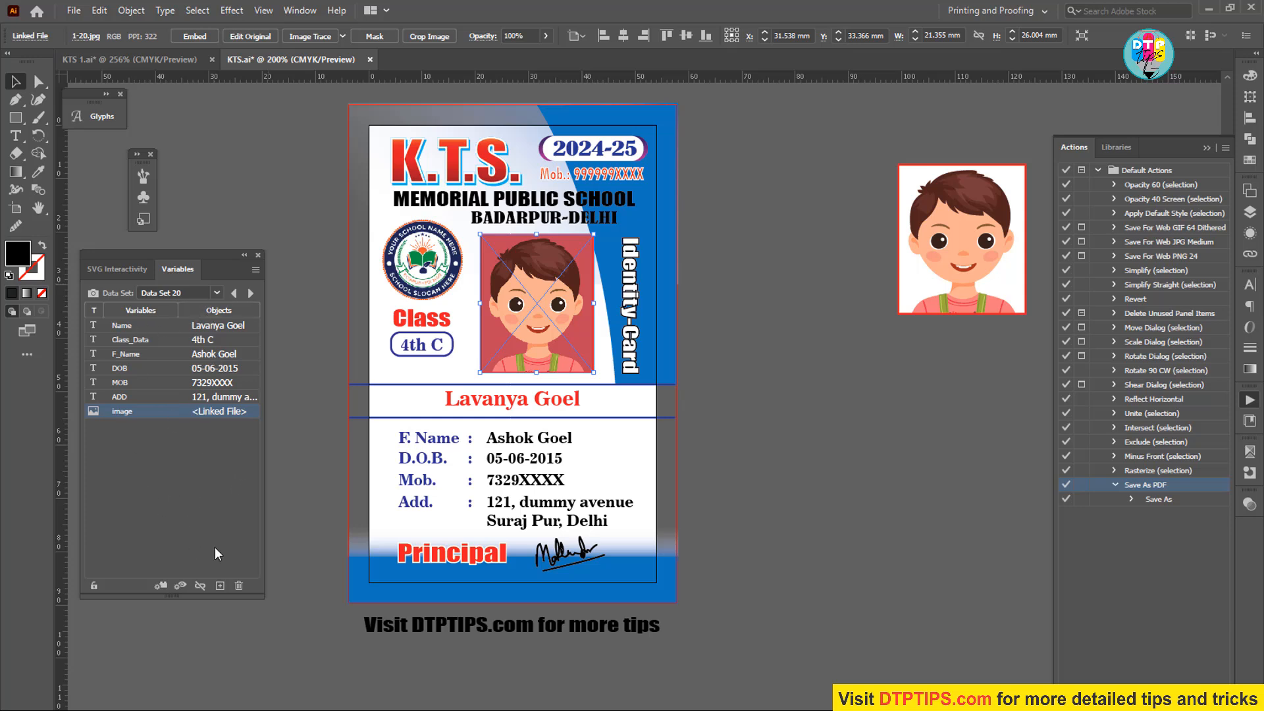
- Apply Data Set 22 to the card and preview the following data sets up to Data Set 27
left_click(215, 293)
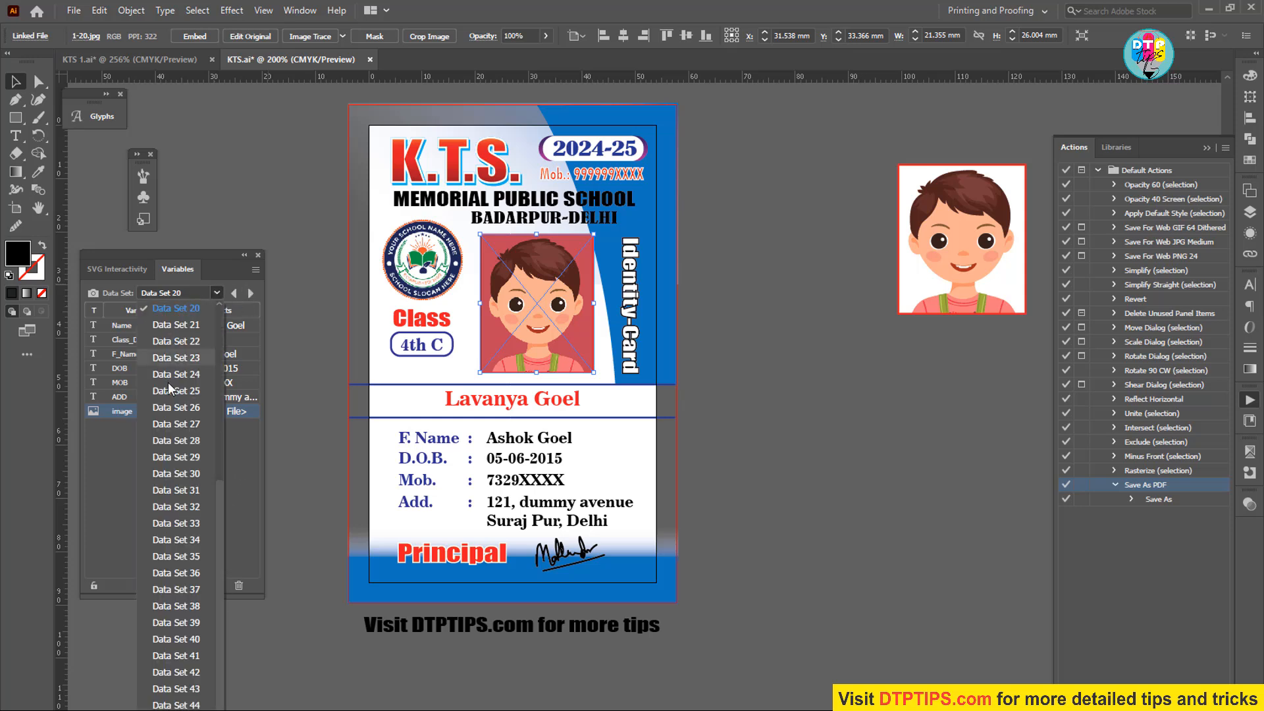
left_click(184, 342)
left_click(251, 292)
left_click(251, 292)
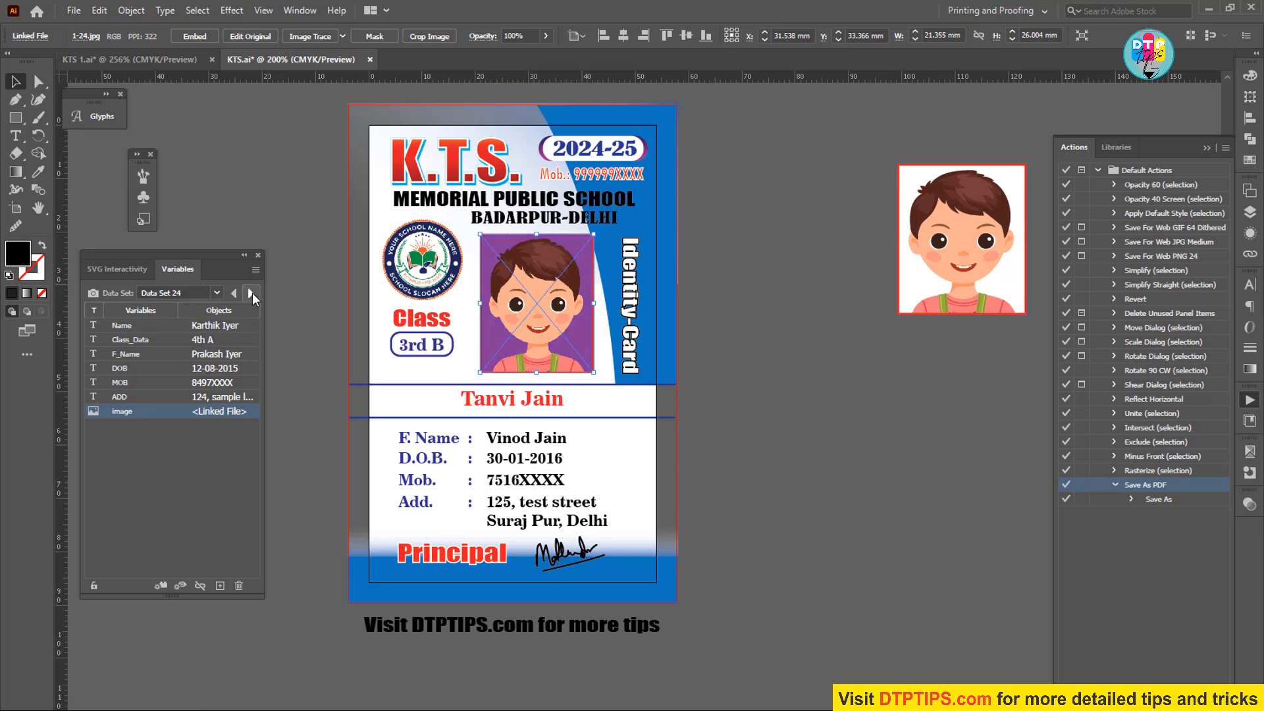
left_click(251, 292)
left_click(251, 292)
left_click(251, 292)
- Step the card back from Data Set 27 to Data Set 21
left_click(232, 292)
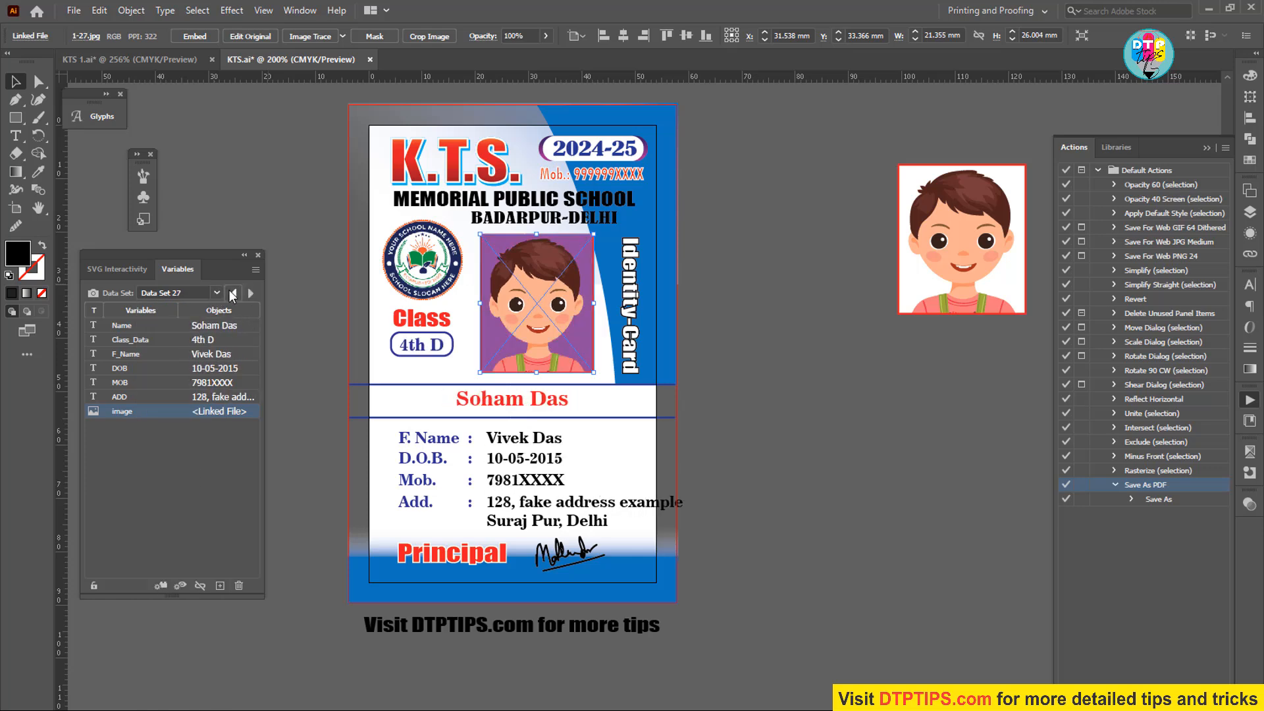
left_click(233, 292)
left_click(232, 292)
left_click(233, 292)
left_click(232, 292)
left_click(232, 292)
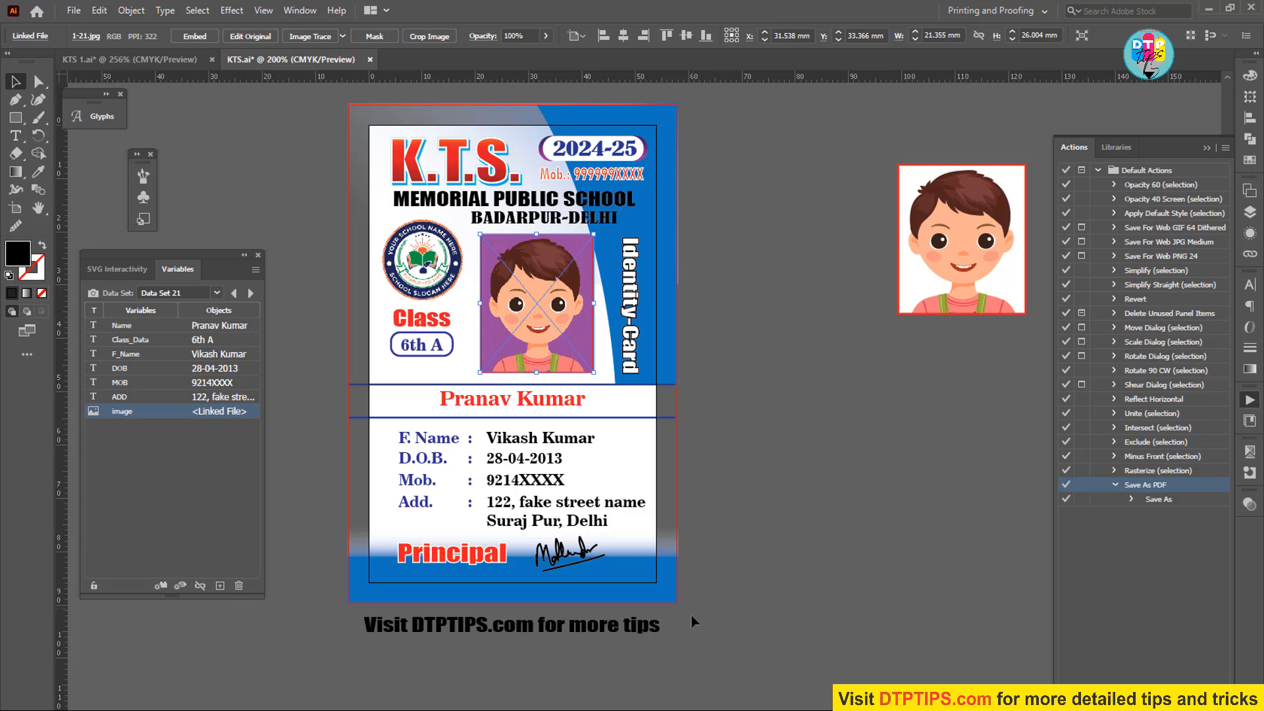
scroll(506, 547, "up", 1)
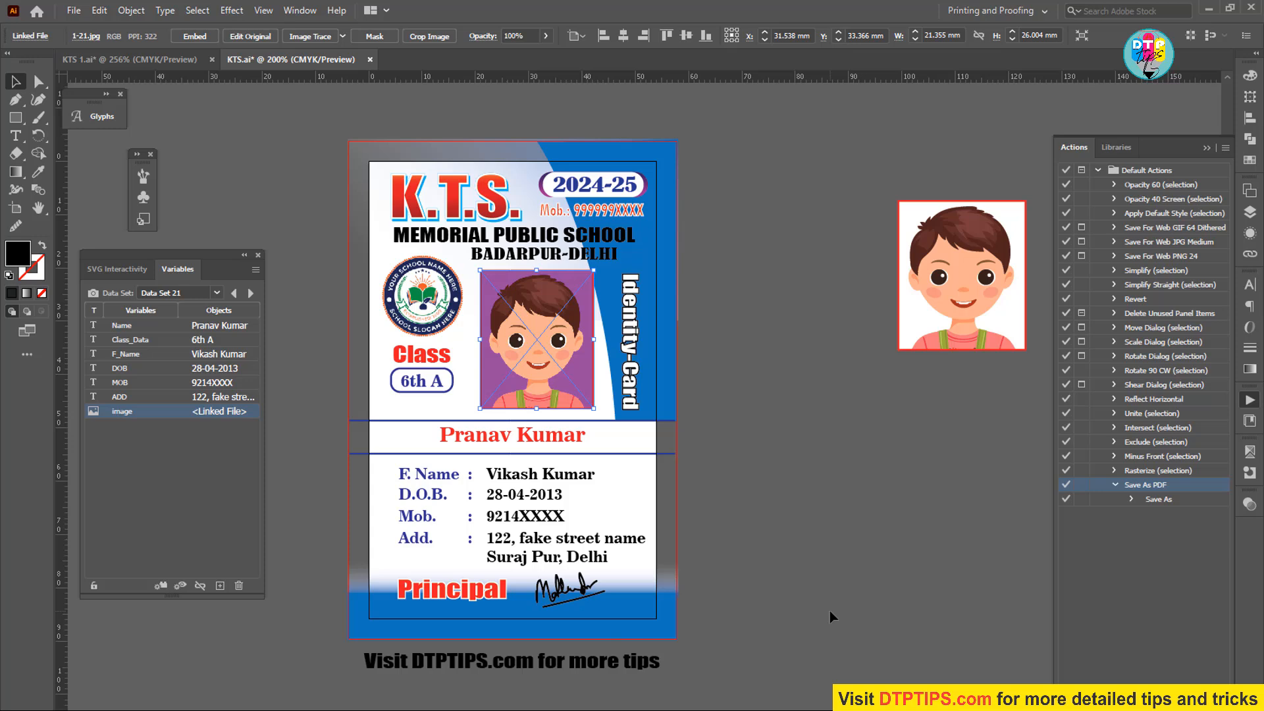
left_click(255, 270)
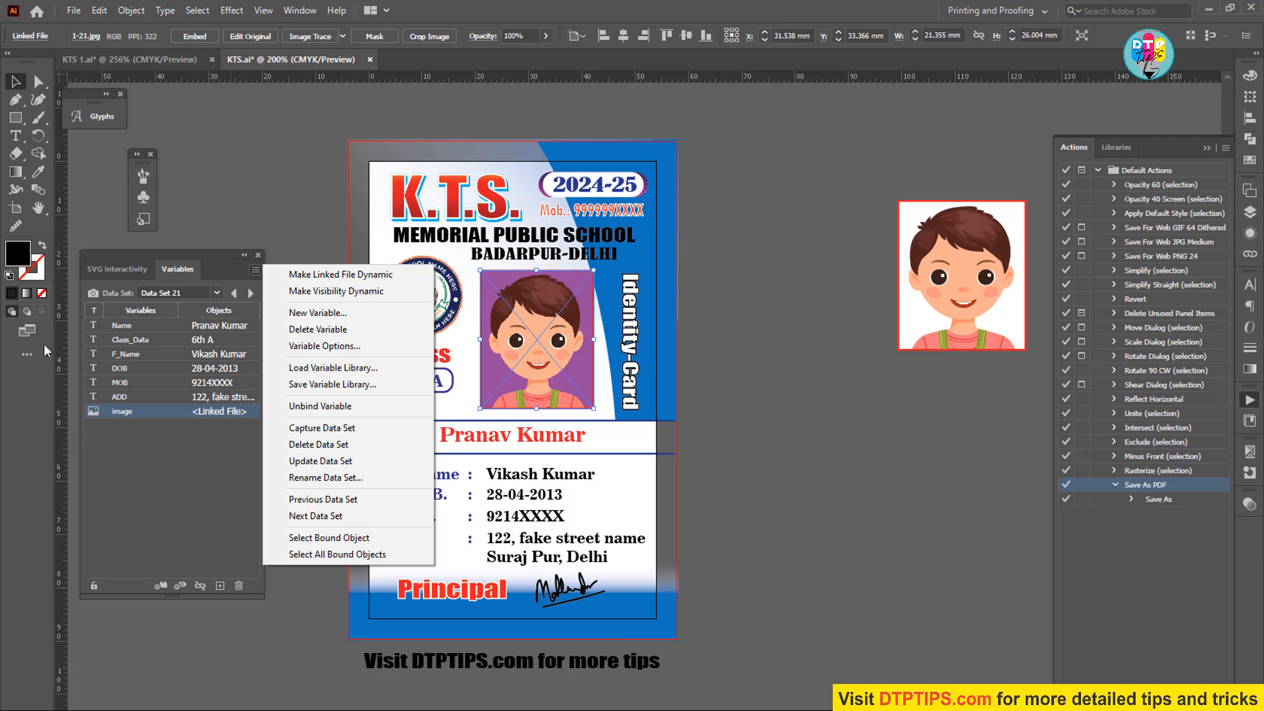
left_click(219, 511)
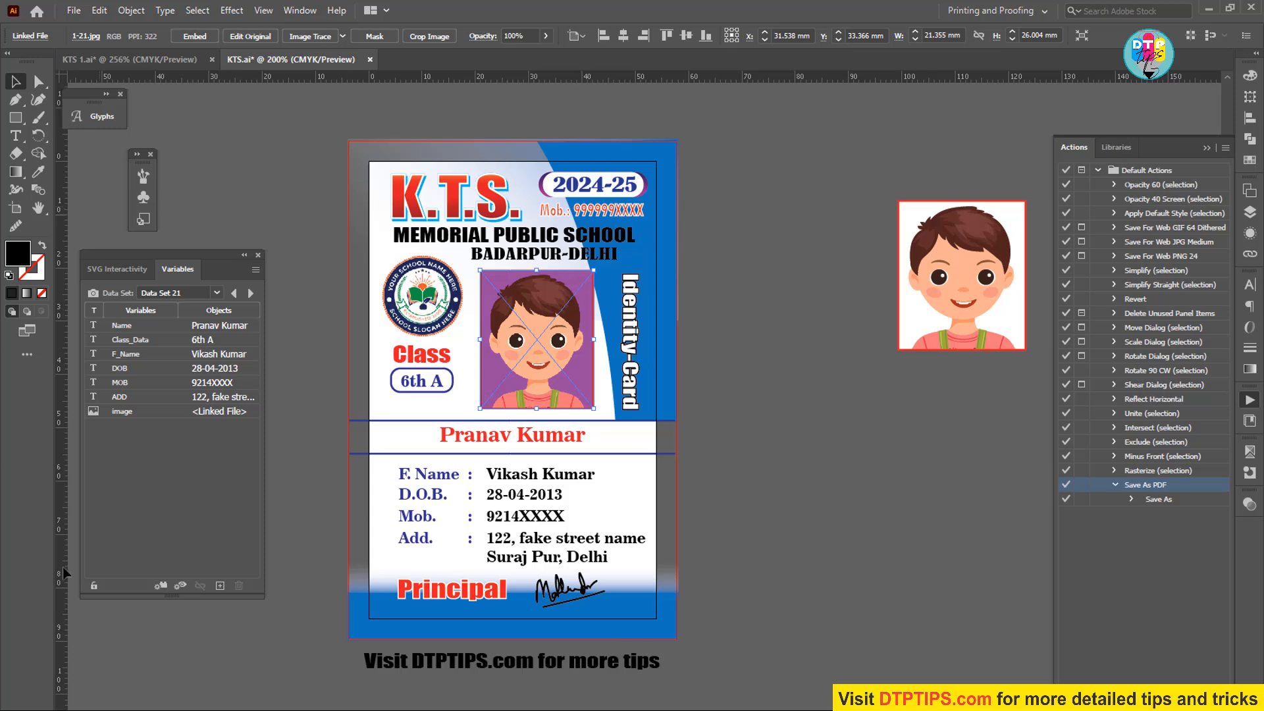
- Advance the card from Data Set 21 to Data Set 24
left_click(251, 293)
left_click(250, 293)
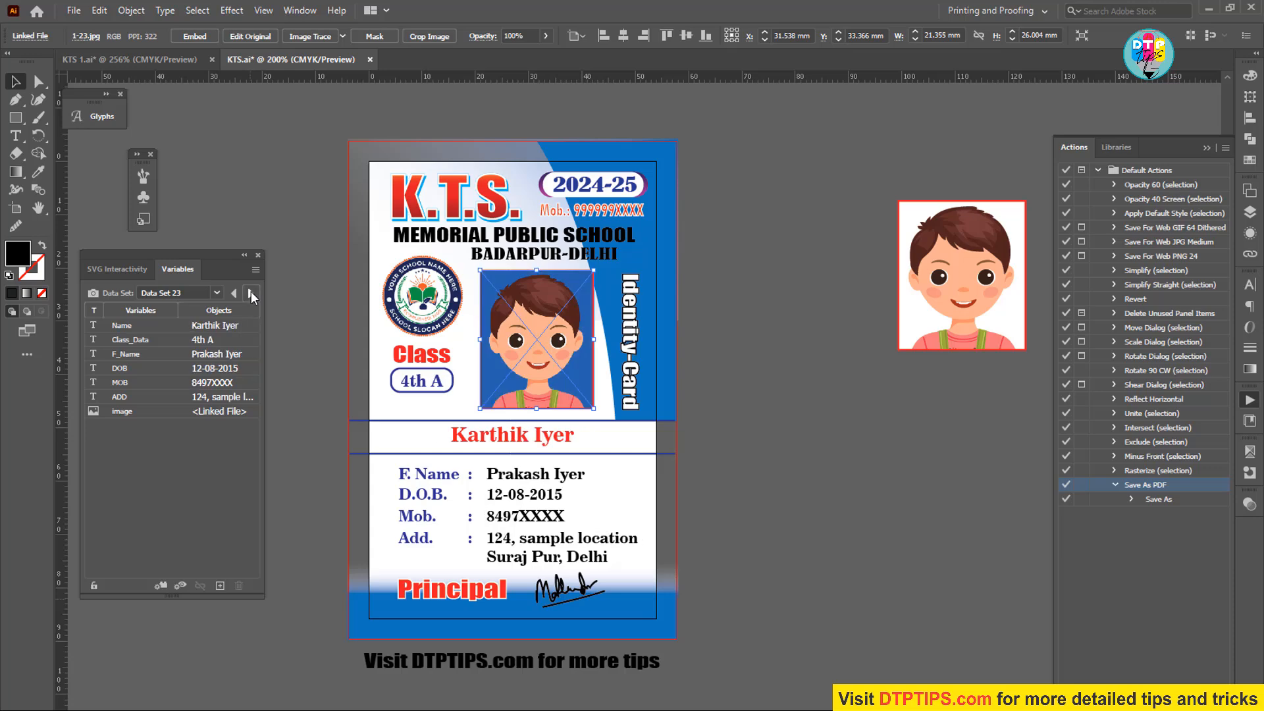
left_click(250, 292)
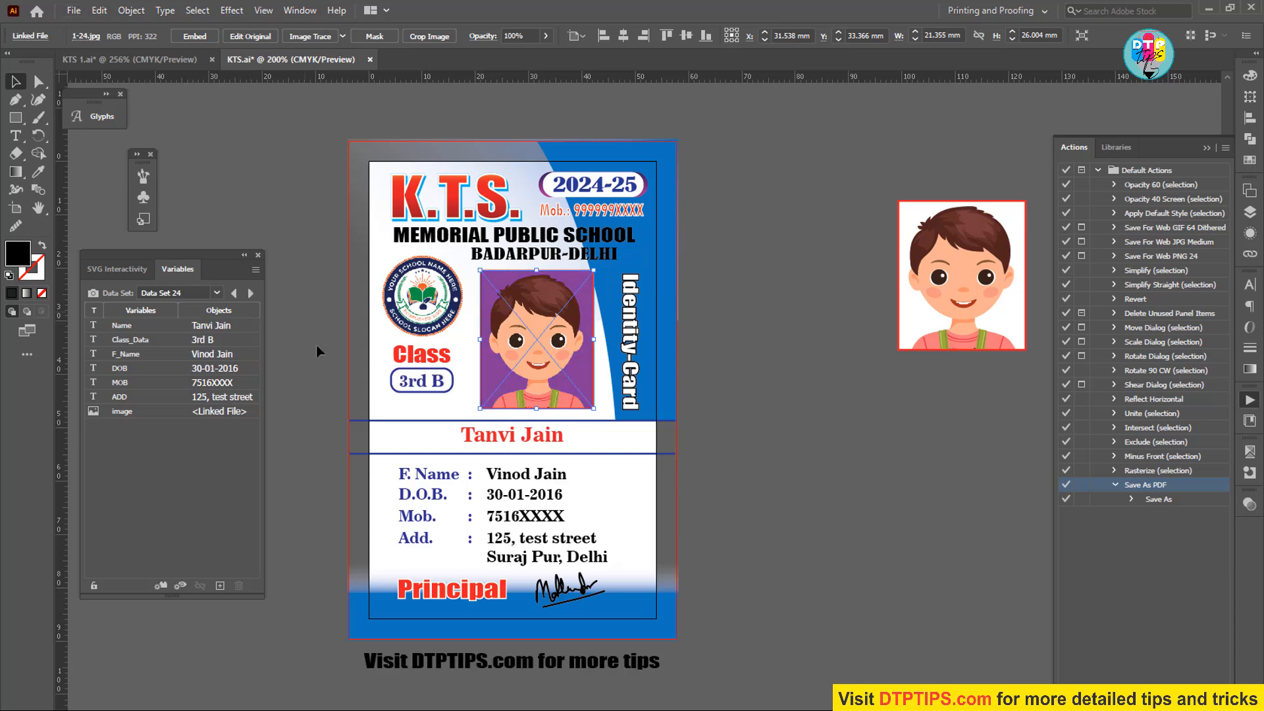
- Advance the card from Data Set 24 to Data Set 26 and clear the selection
left_click(71, 13)
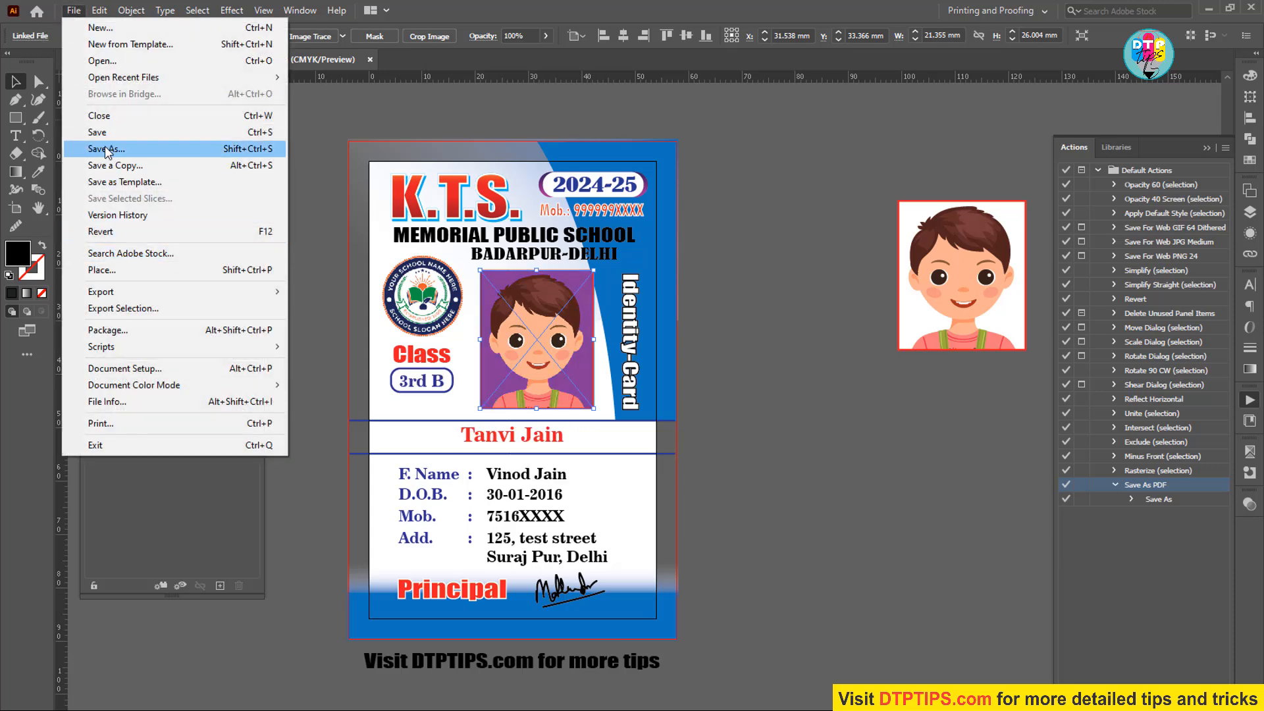
left_click(755, 625)
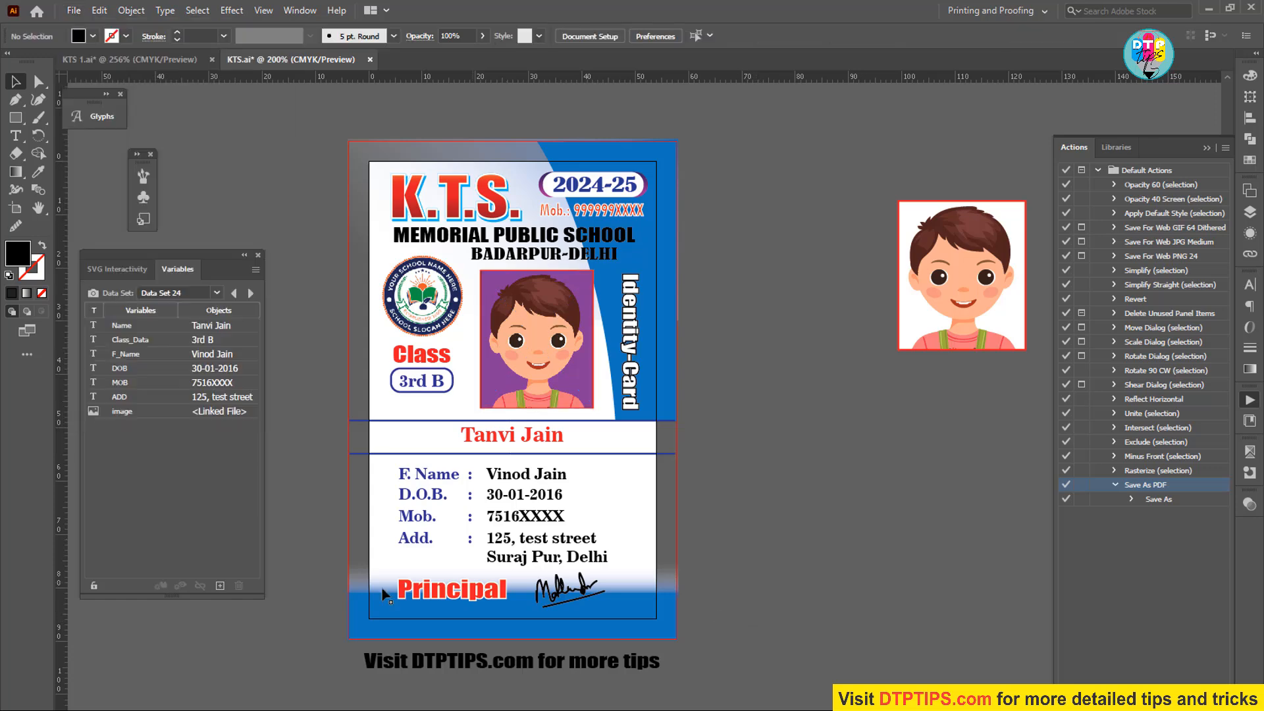
left_click(252, 293)
left_click(74, 10)
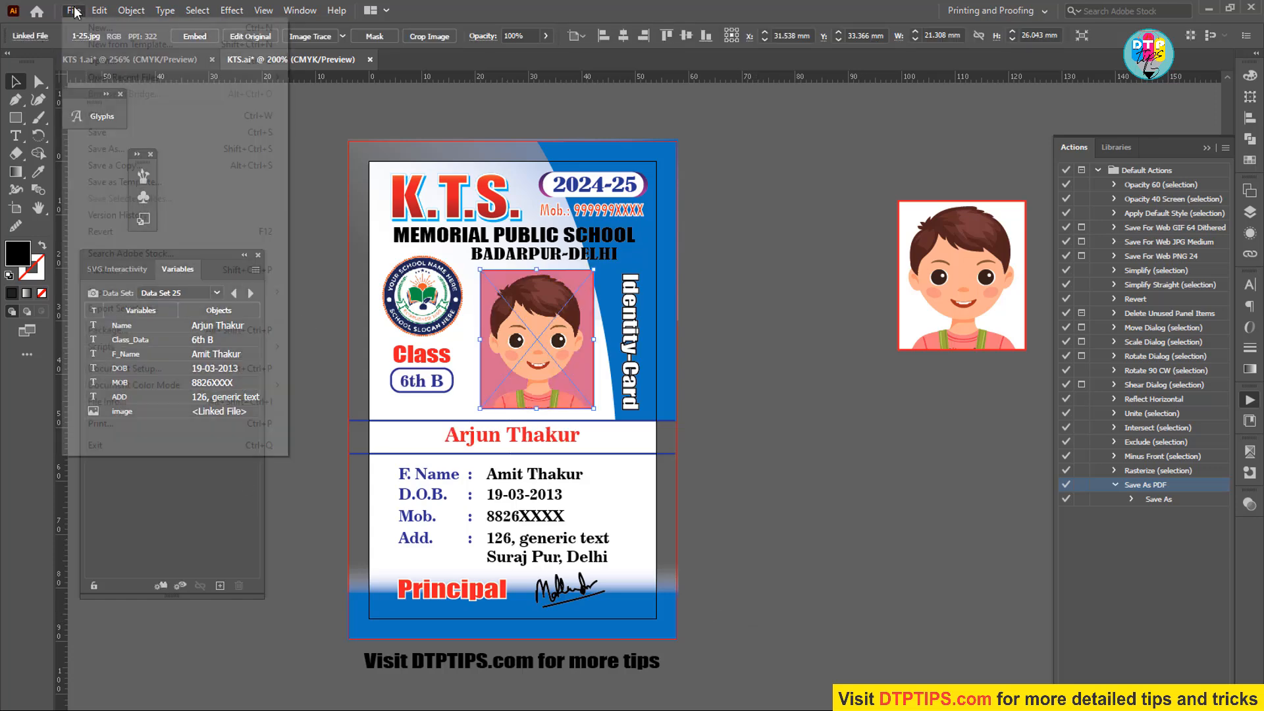
left_click(767, 433)
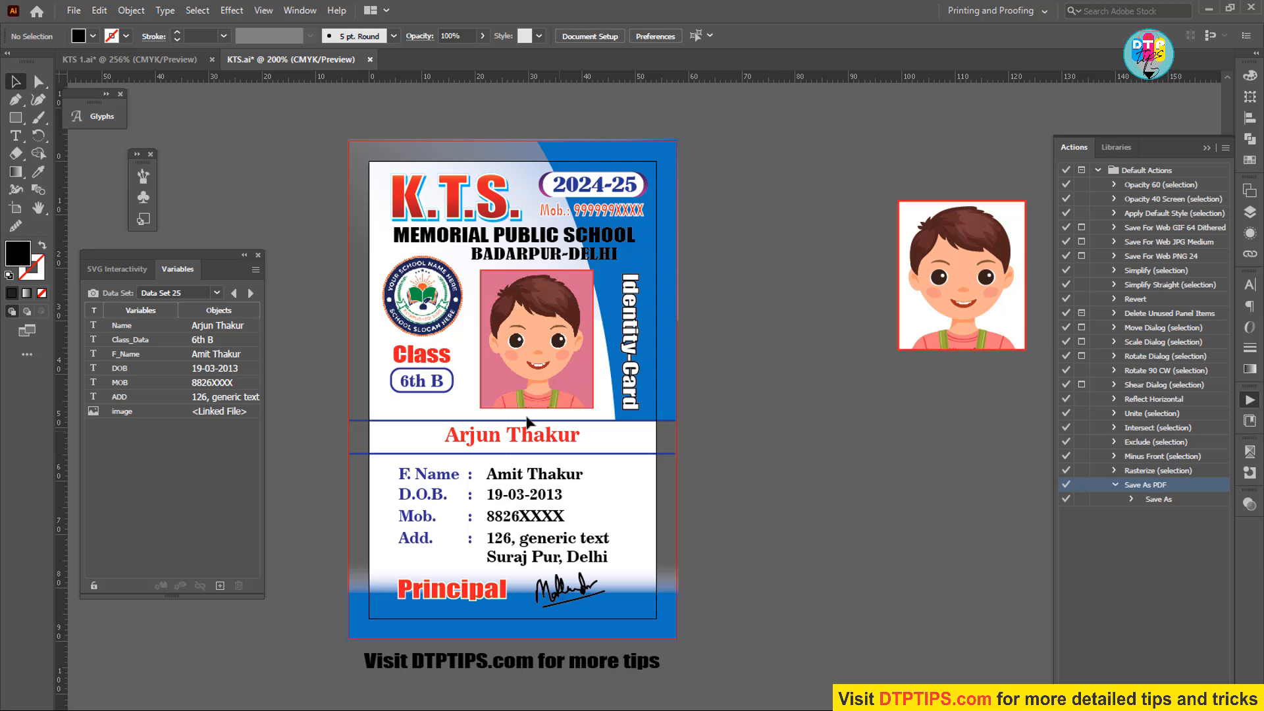
left_click(251, 293)
left_click(74, 10)
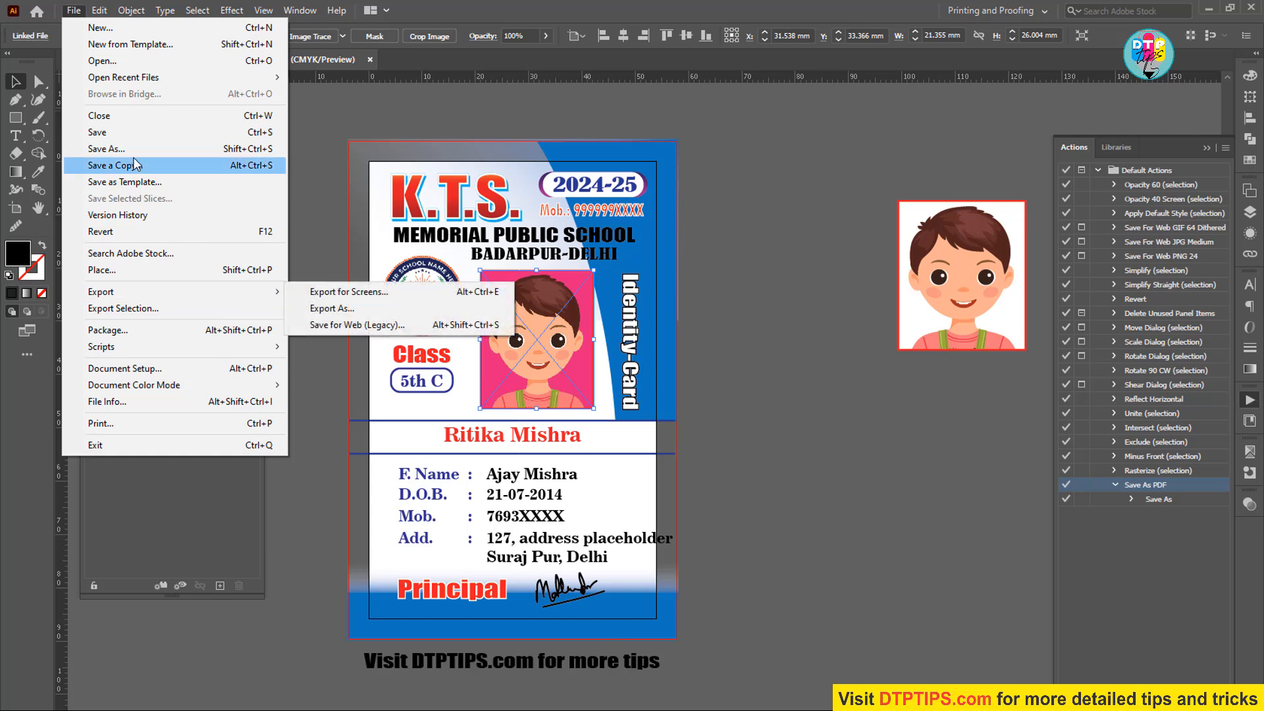
mouse_move(250, 295)
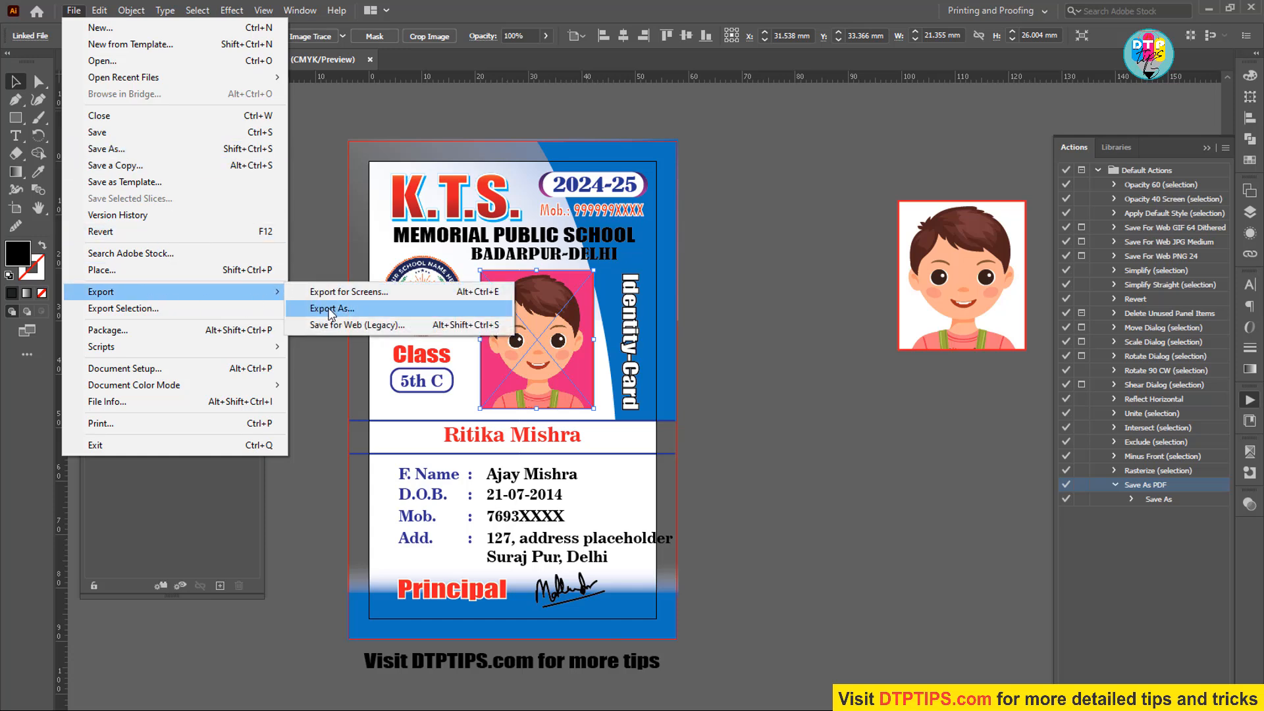
left_click(820, 381)
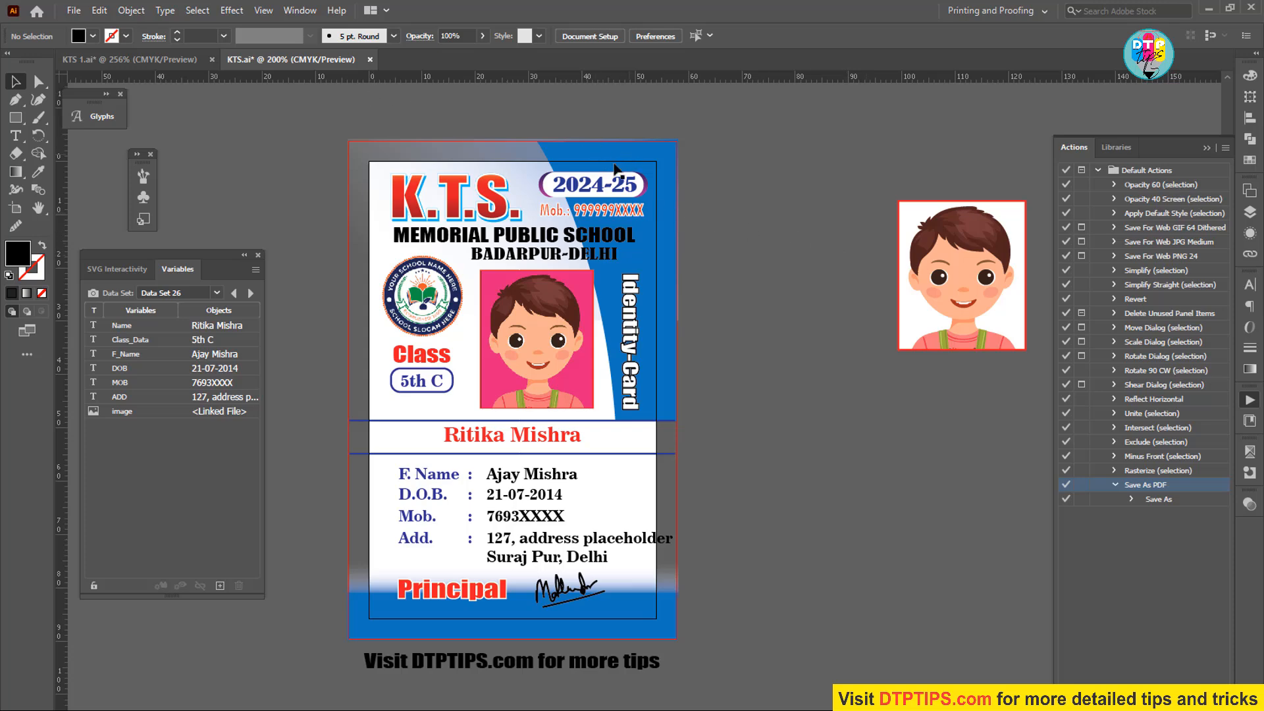
left_click(293, 11)
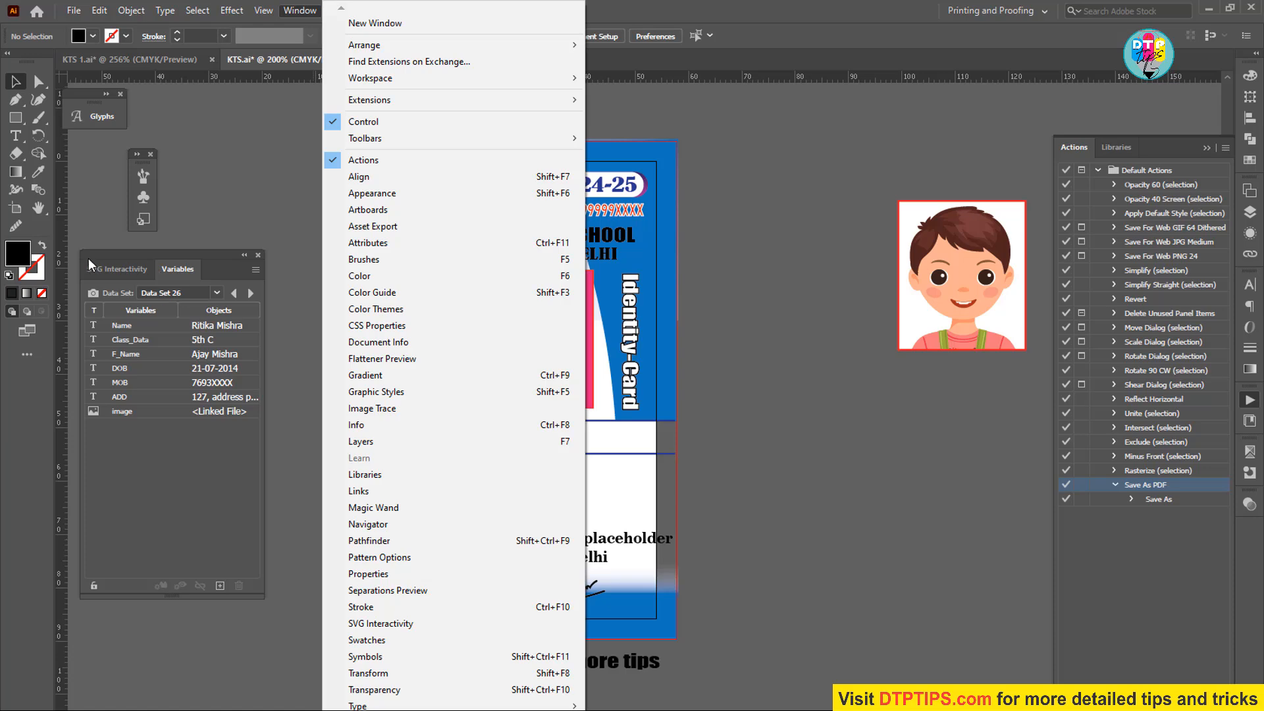
left_click(249, 154)
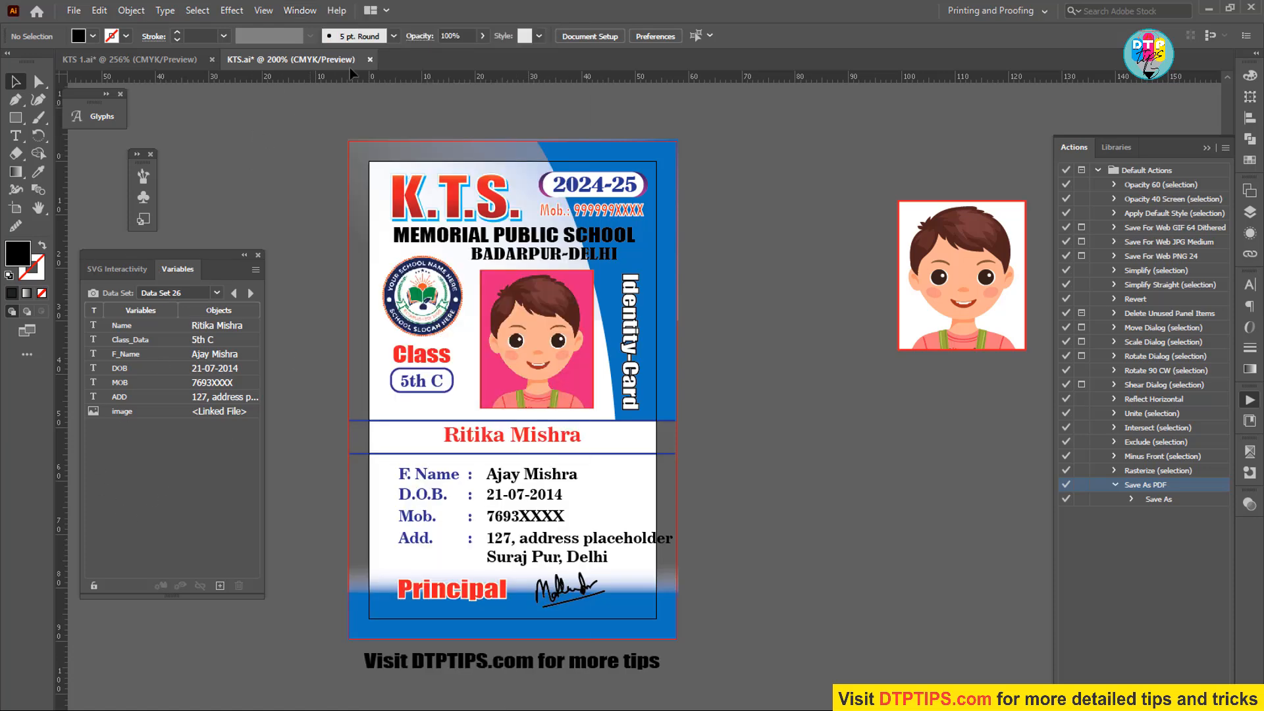
left_click(299, 11)
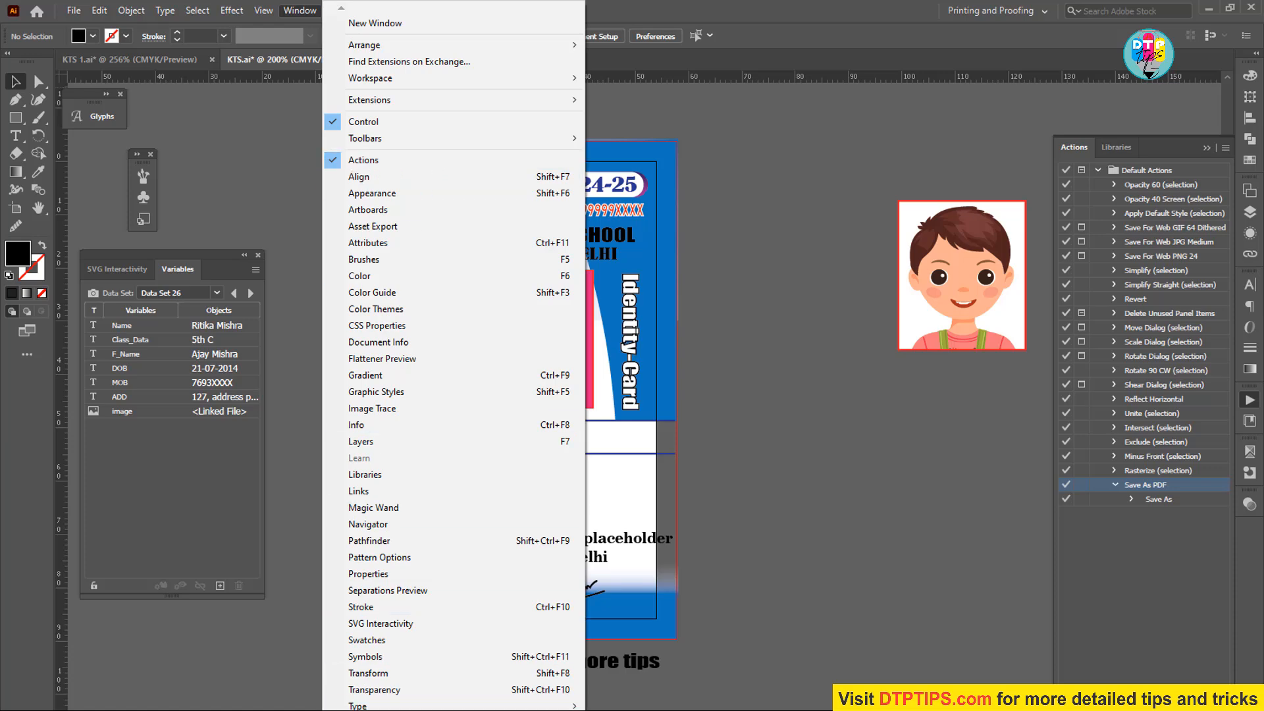
left_click(297, 11)
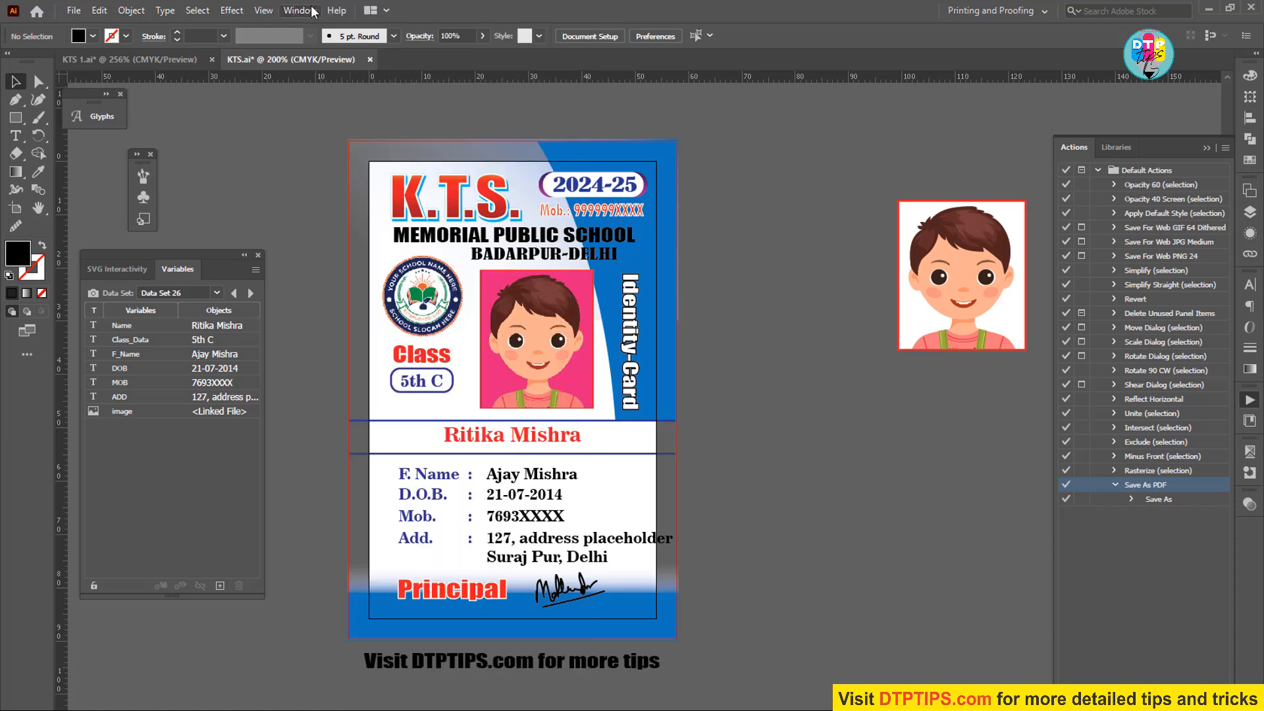
left_click(297, 11)
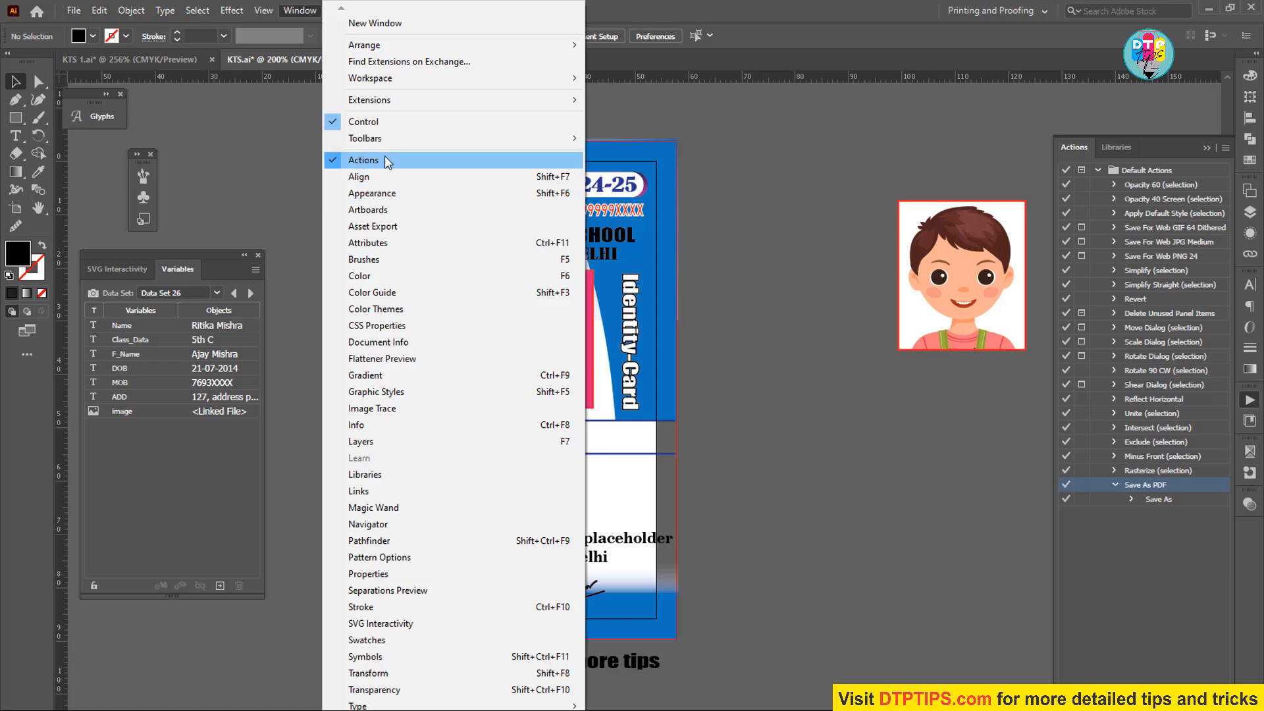
left_click(1134, 591)
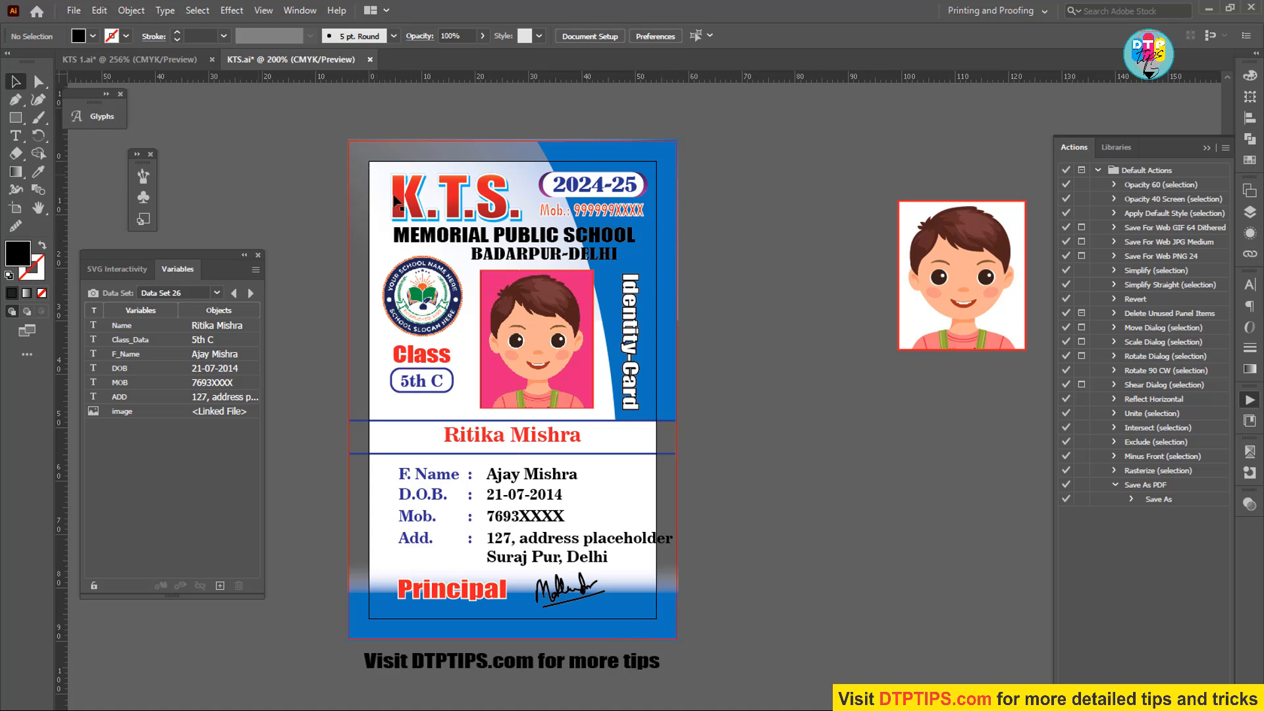
- Set the document's bleed to 0 mm on all sides and recheck it in Document Setup
left_click(72, 11)
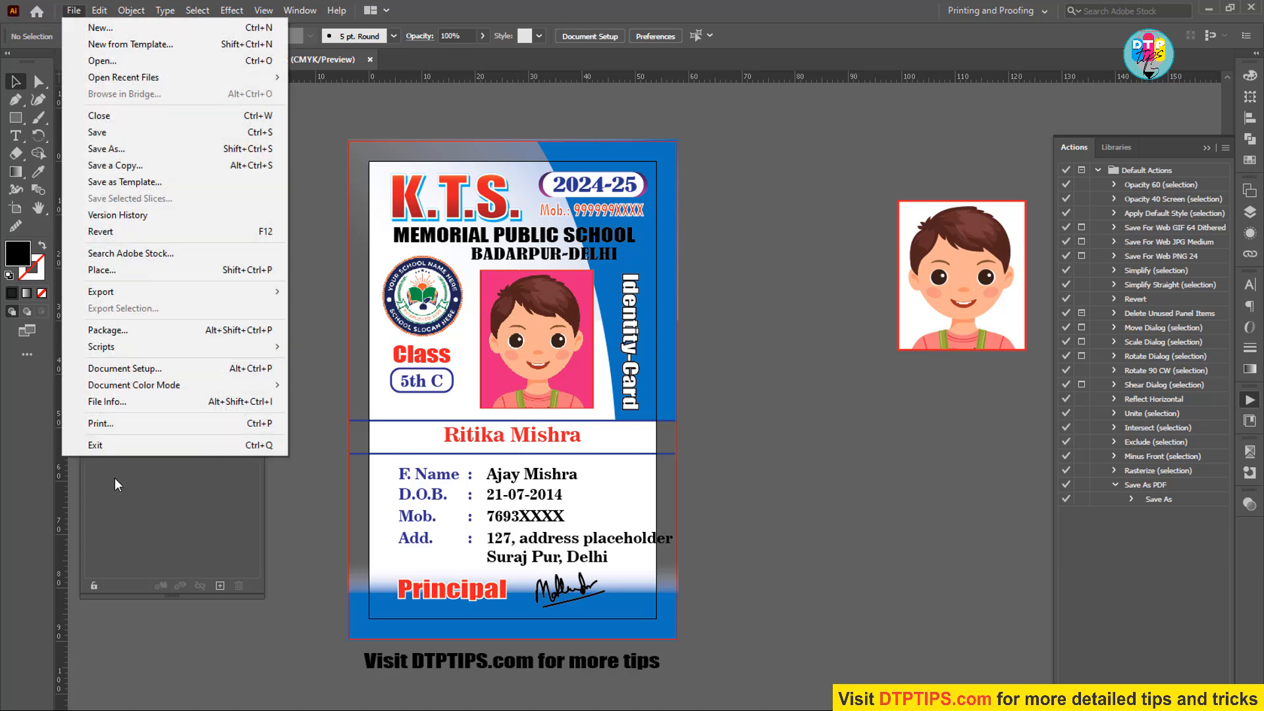
left_click(124, 368)
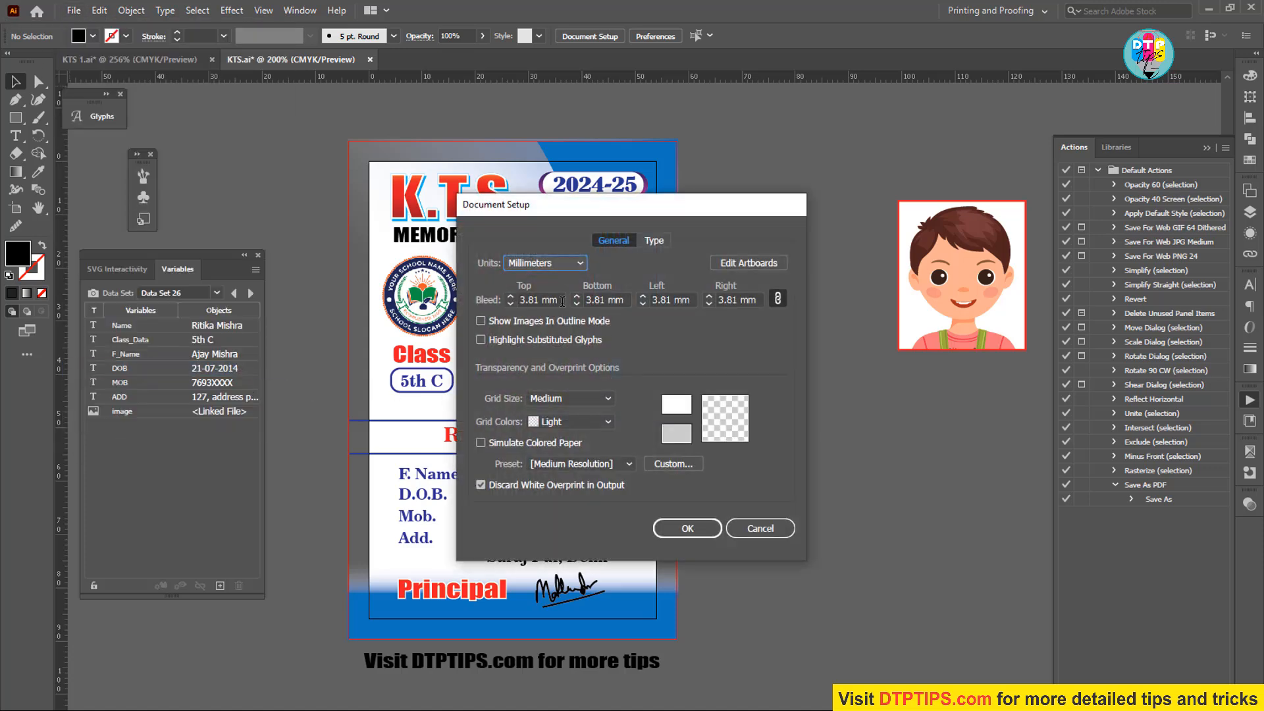
left_click_drag(562, 301, 428, 302)
type("0")
key("Return")
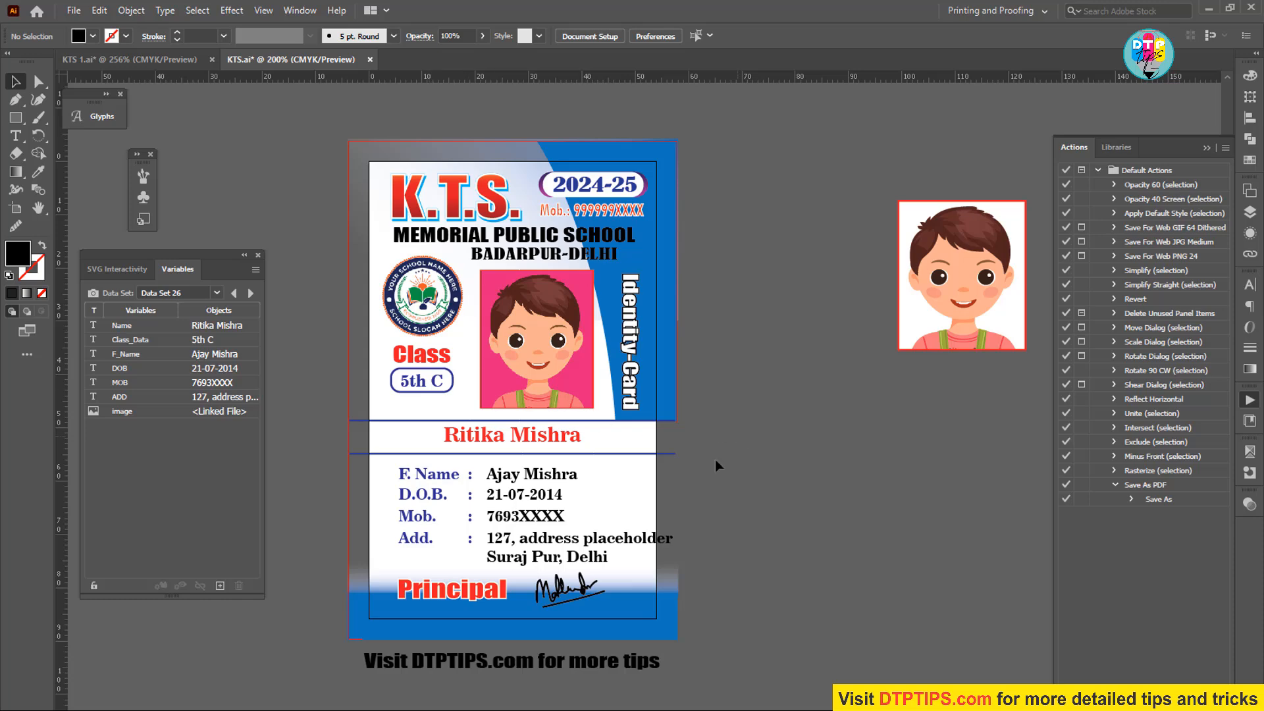
left_click(73, 11)
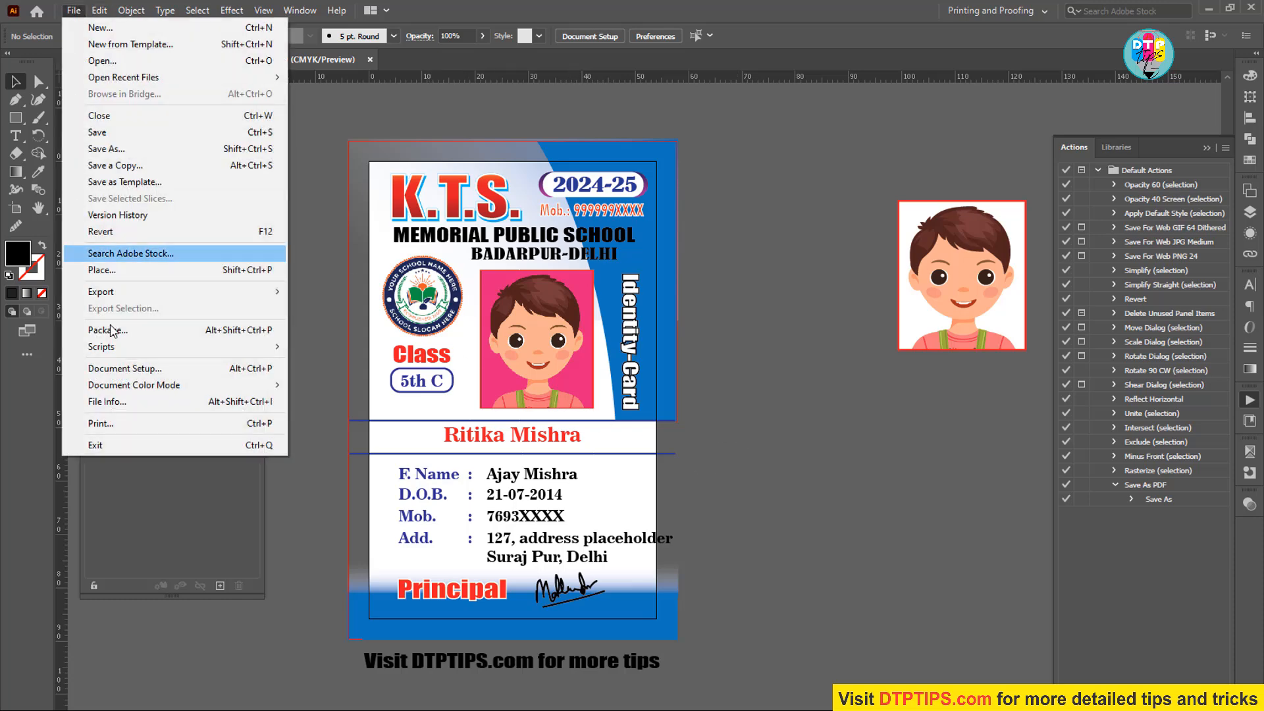
left_click(140, 373)
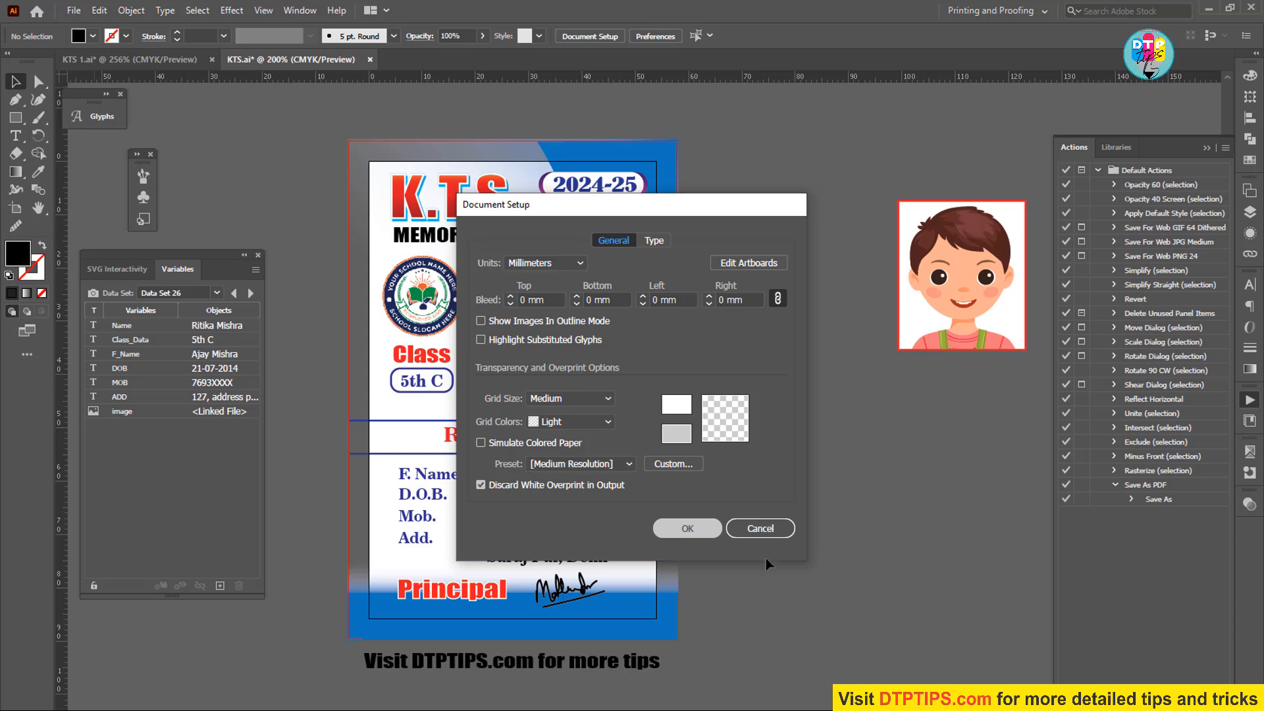
left_click(684, 529)
left_click(599, 637)
left_click(292, 308)
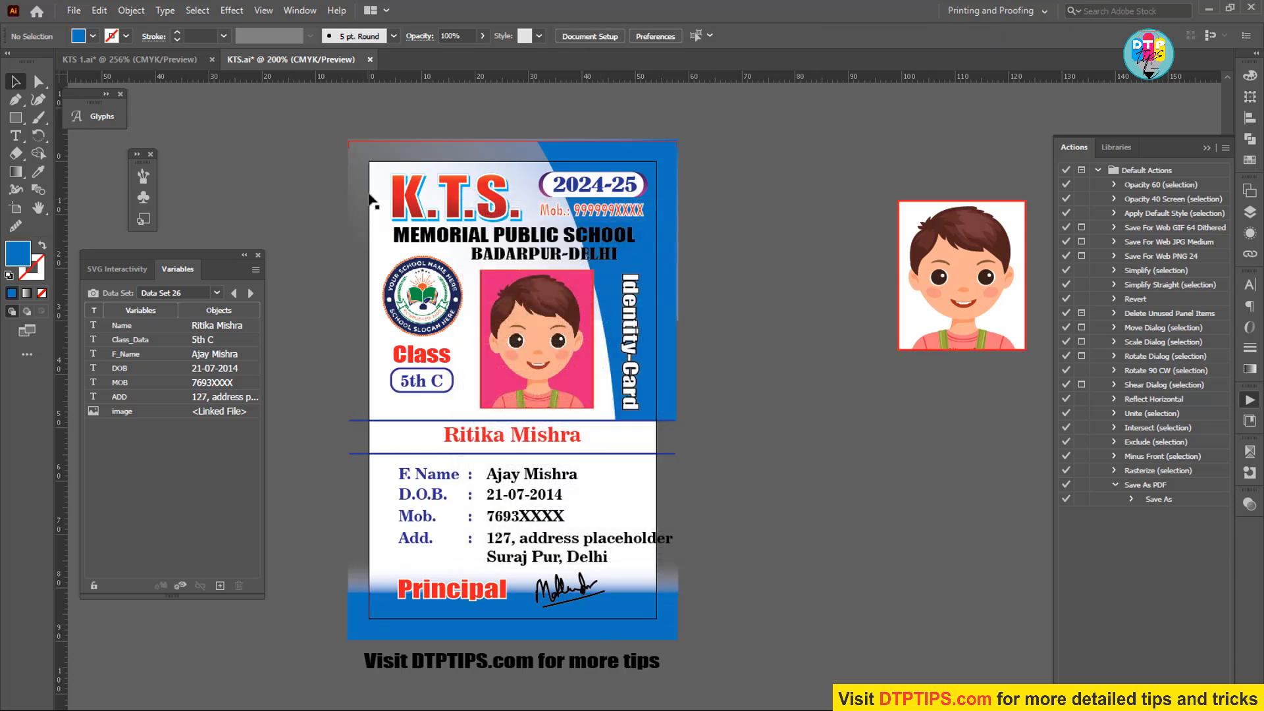
- Set the document's bleed to 3 mm on all four sides
scroll(371, 152, "up", 3)
scroll(431, 275, "down", 2)
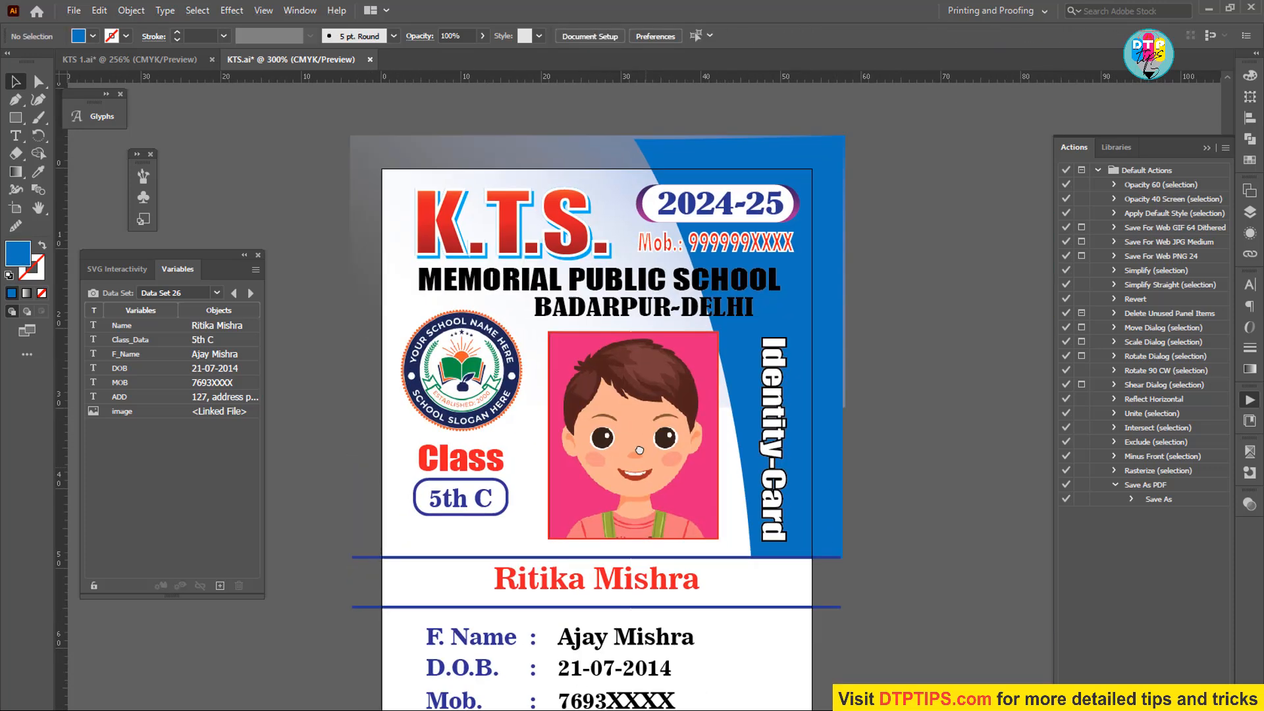
scroll(632, 403, "down", 3)
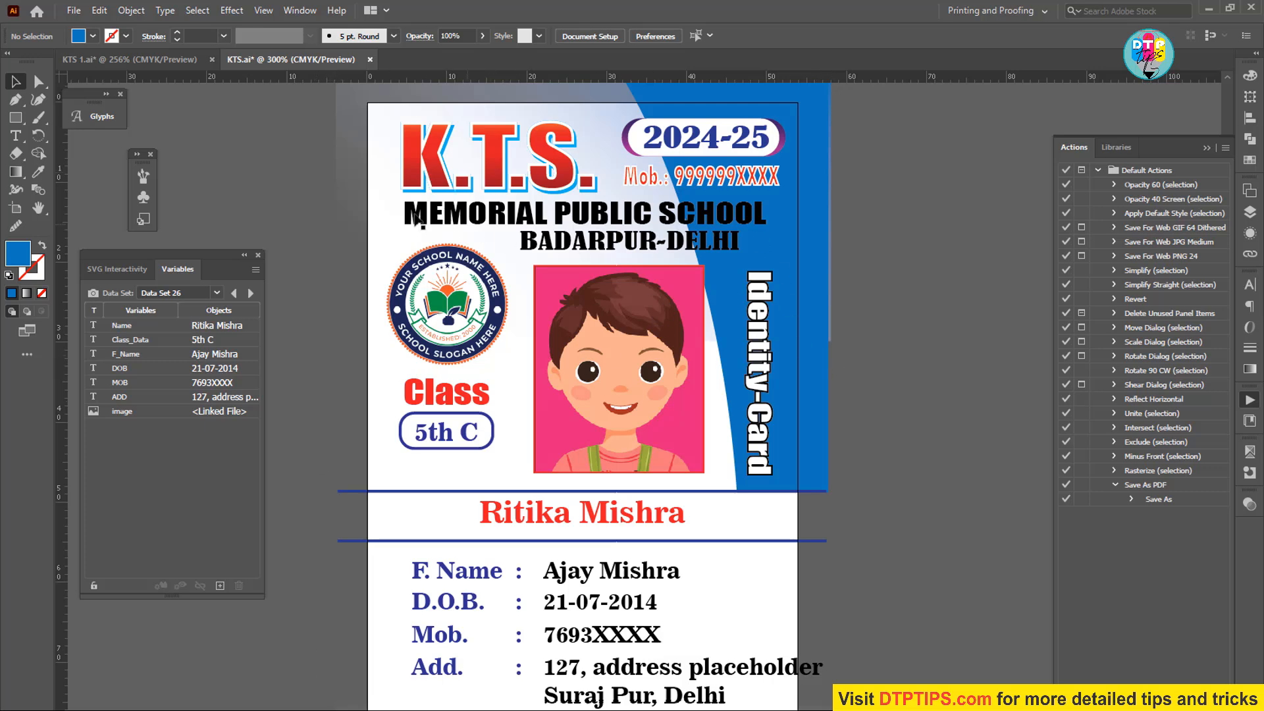
scroll(395, 211, "up", 1)
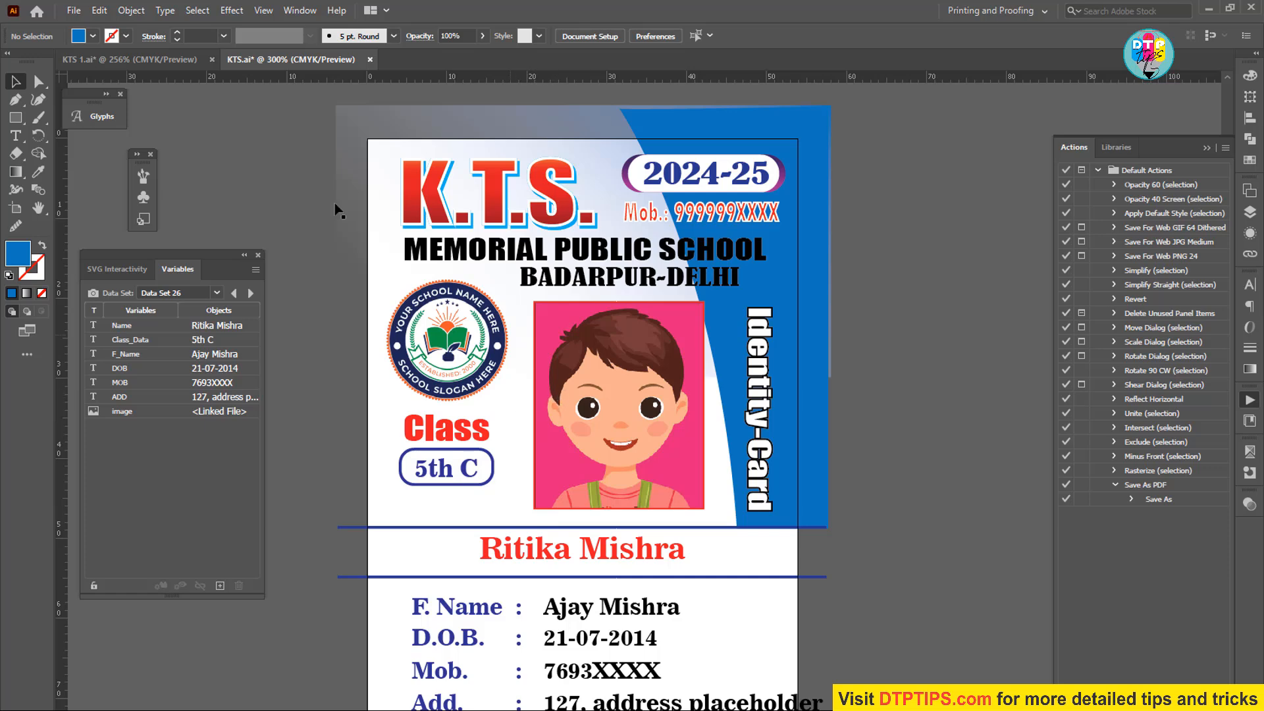
left_click(74, 10)
left_click(165, 368)
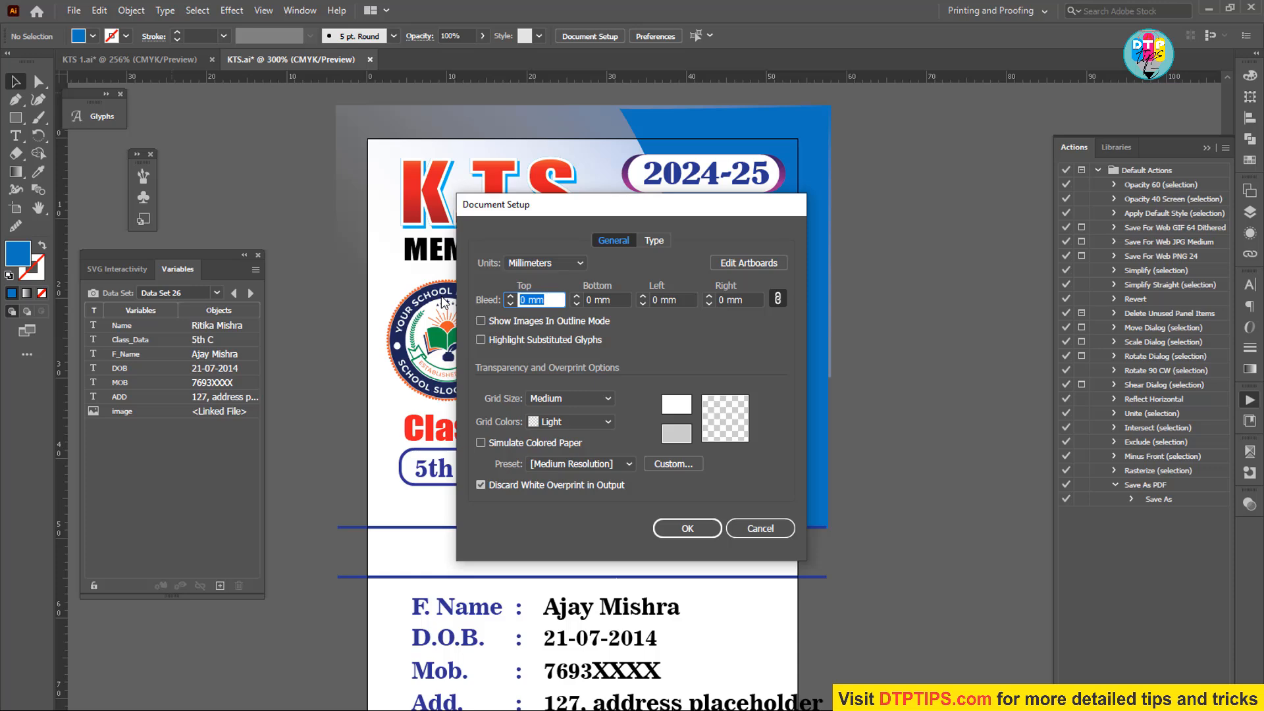
type("3")
key("Tab")
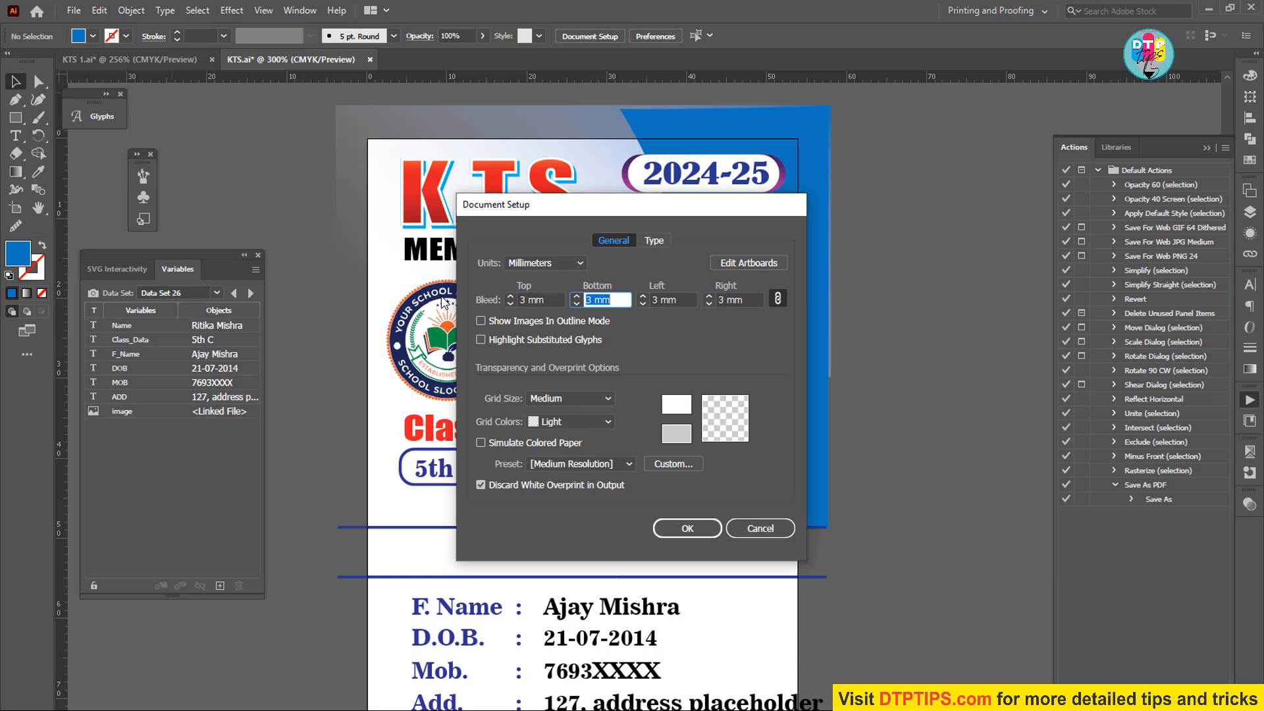
key("Return")
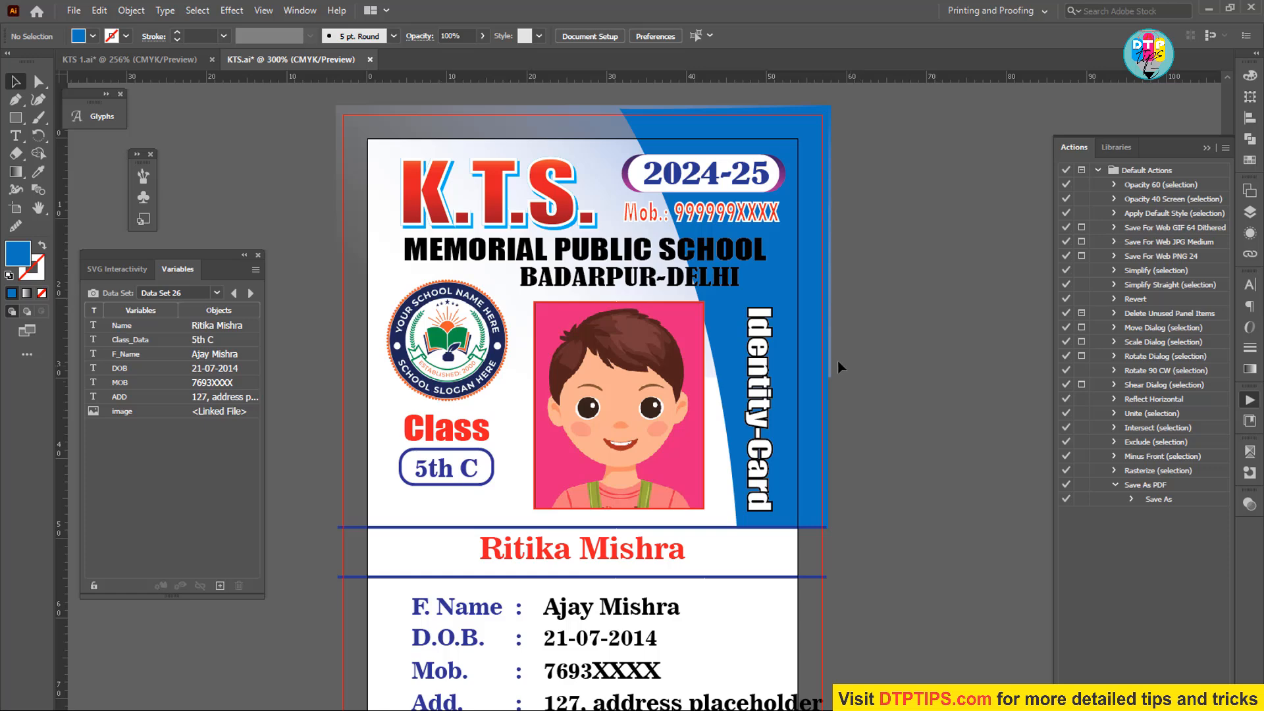
- Examine the file formats offered for exporting the card, then leave without exporting
left_click(73, 12)
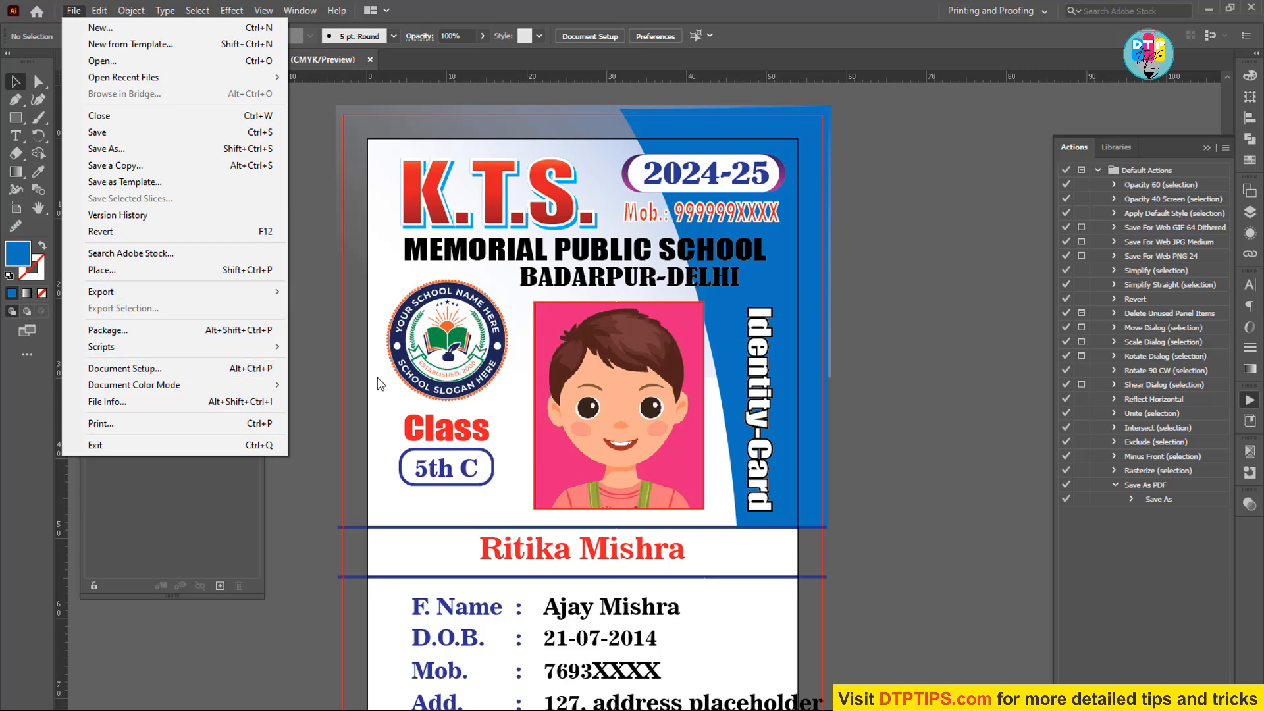
mouse_move(130, 295)
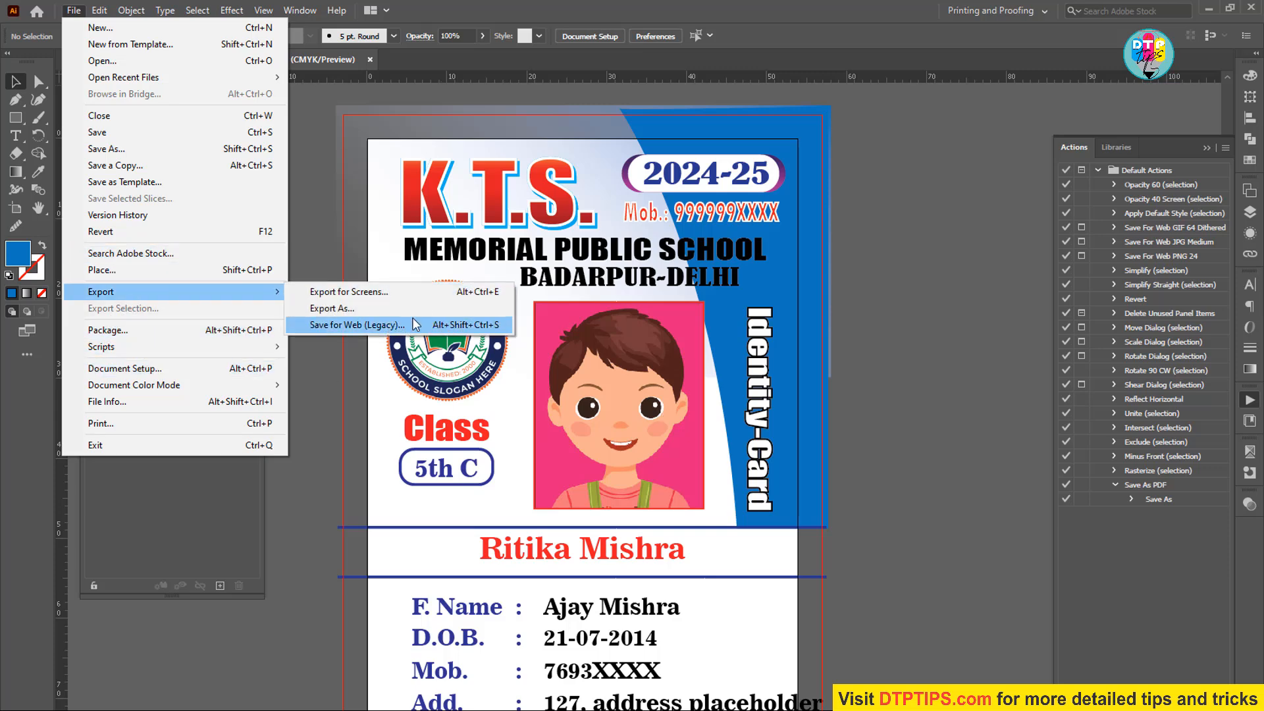
left_click(477, 307)
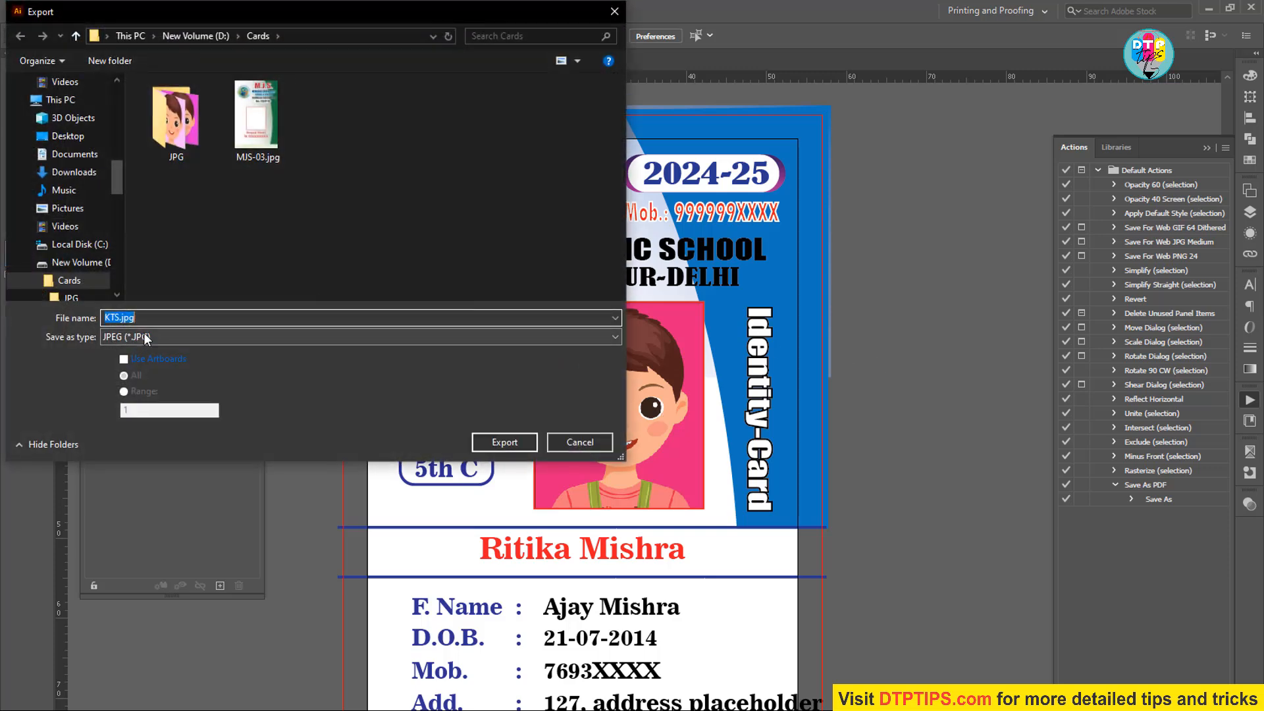
left_click(144, 335)
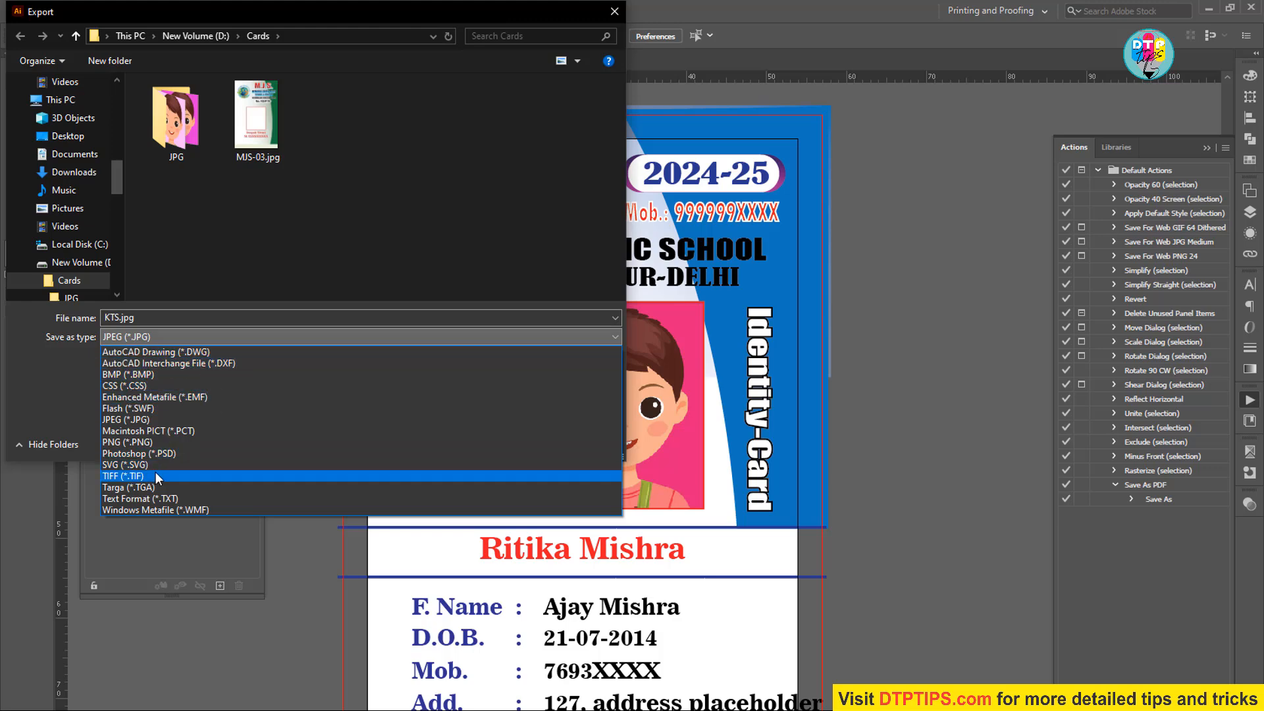
left_click(81, 429)
left_click(586, 446)
- Try to save a copy of the card as an Adobe PDF named 2, declining to replace the existing KTS copy.pdf
left_click(74, 11)
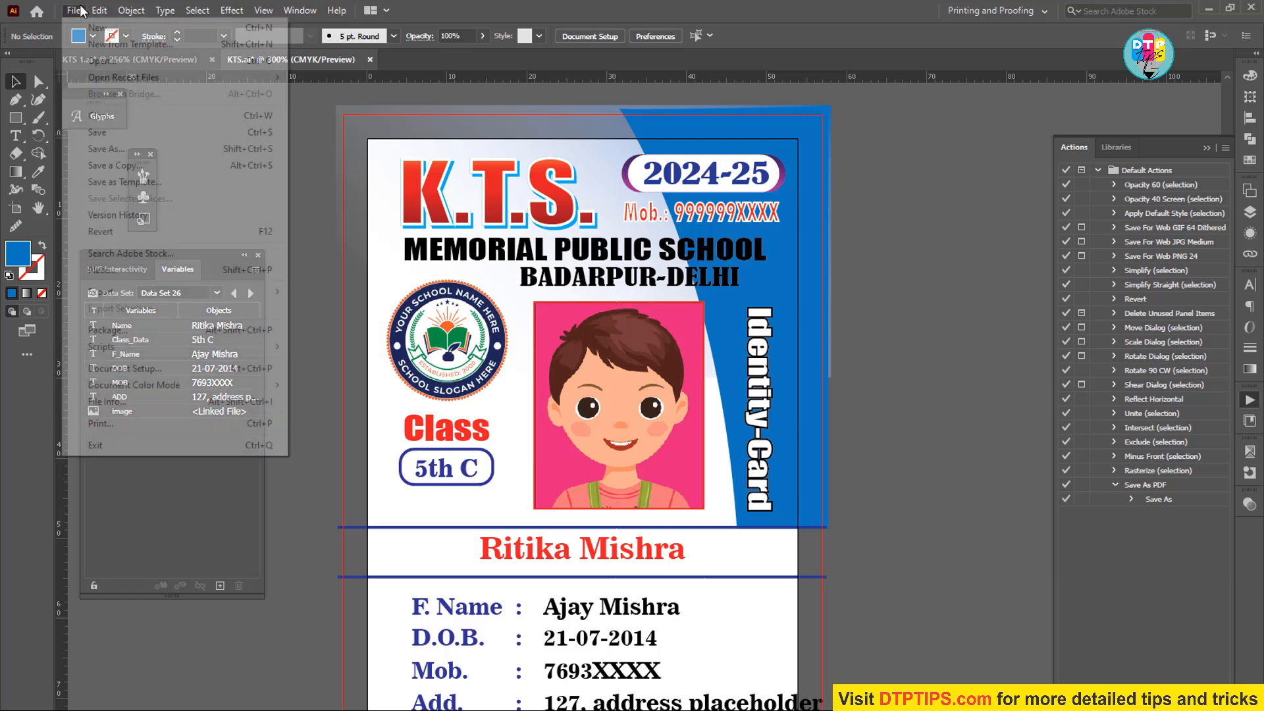
left_click(136, 165)
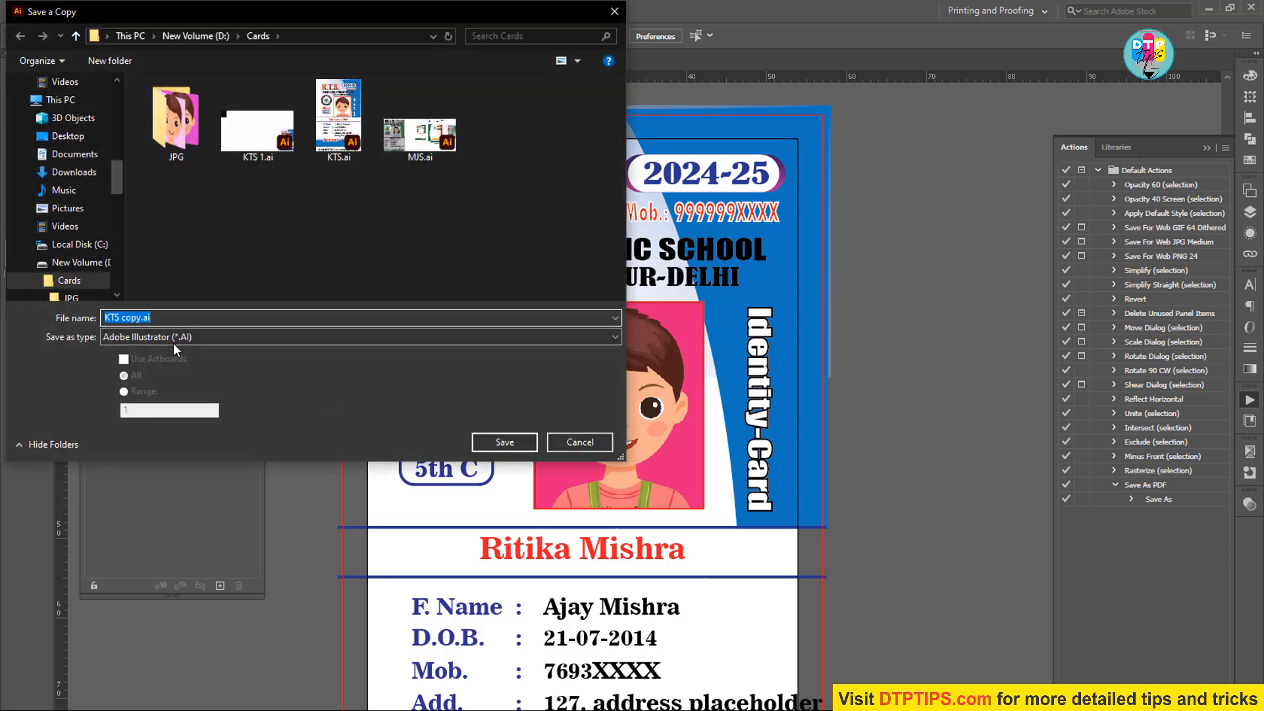
left_click(172, 338)
left_click(172, 363)
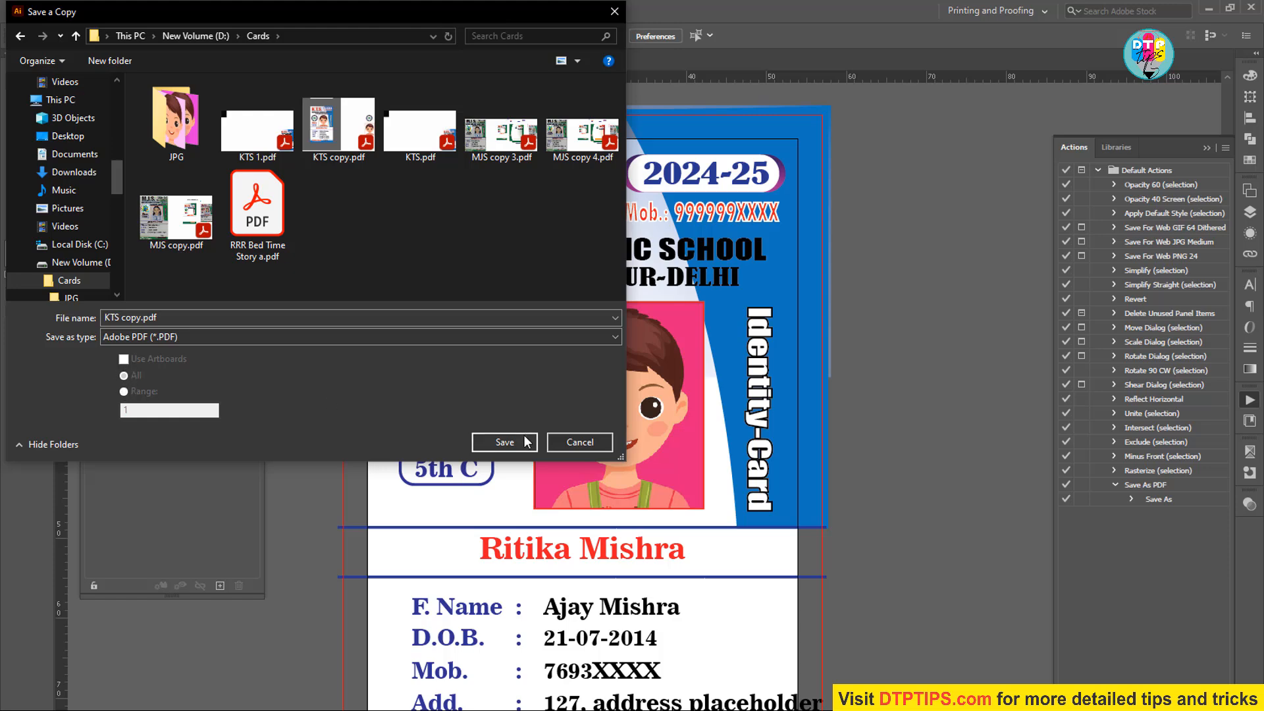
left_click(504, 441)
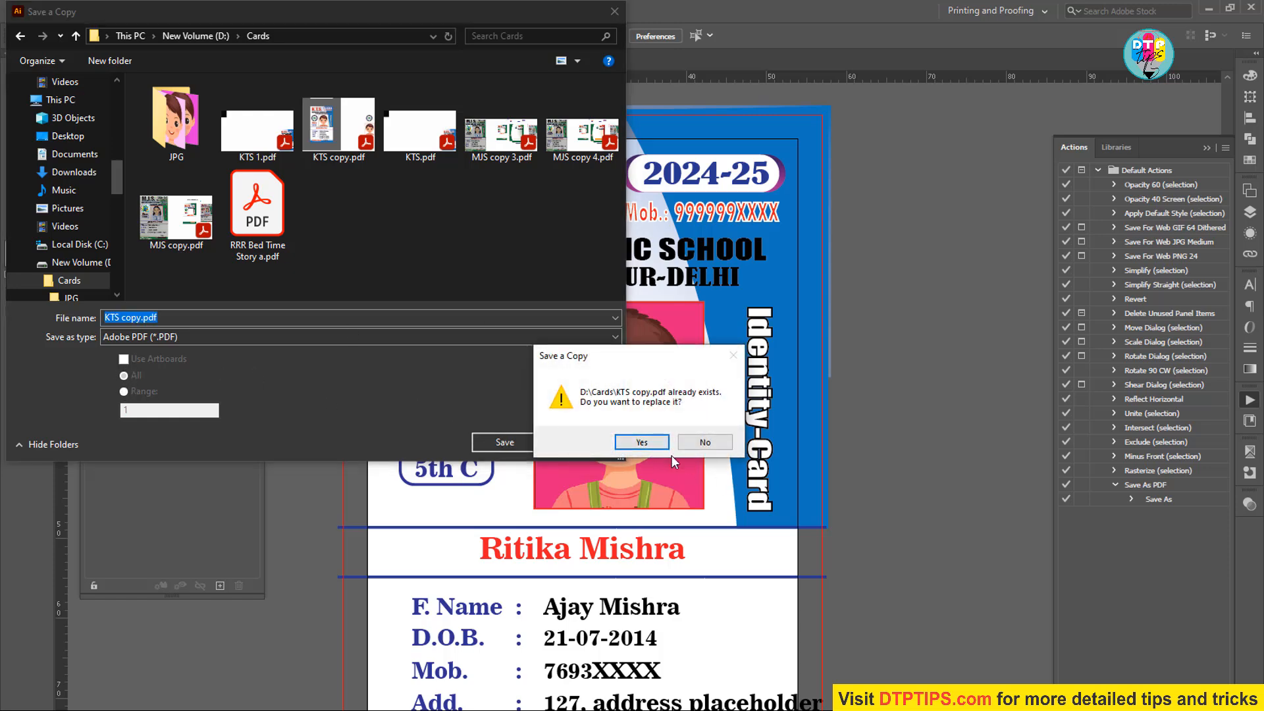
left_click(707, 443)
key("BackSpace")
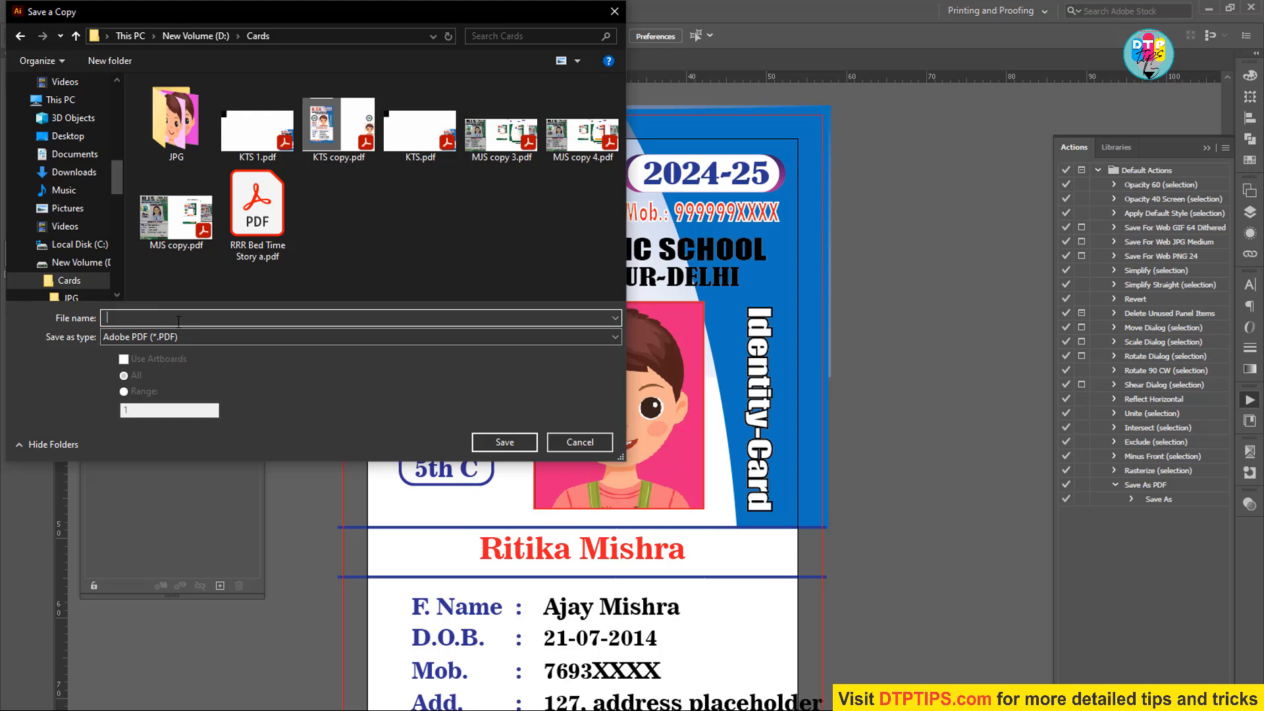
type("2")
key("Return")
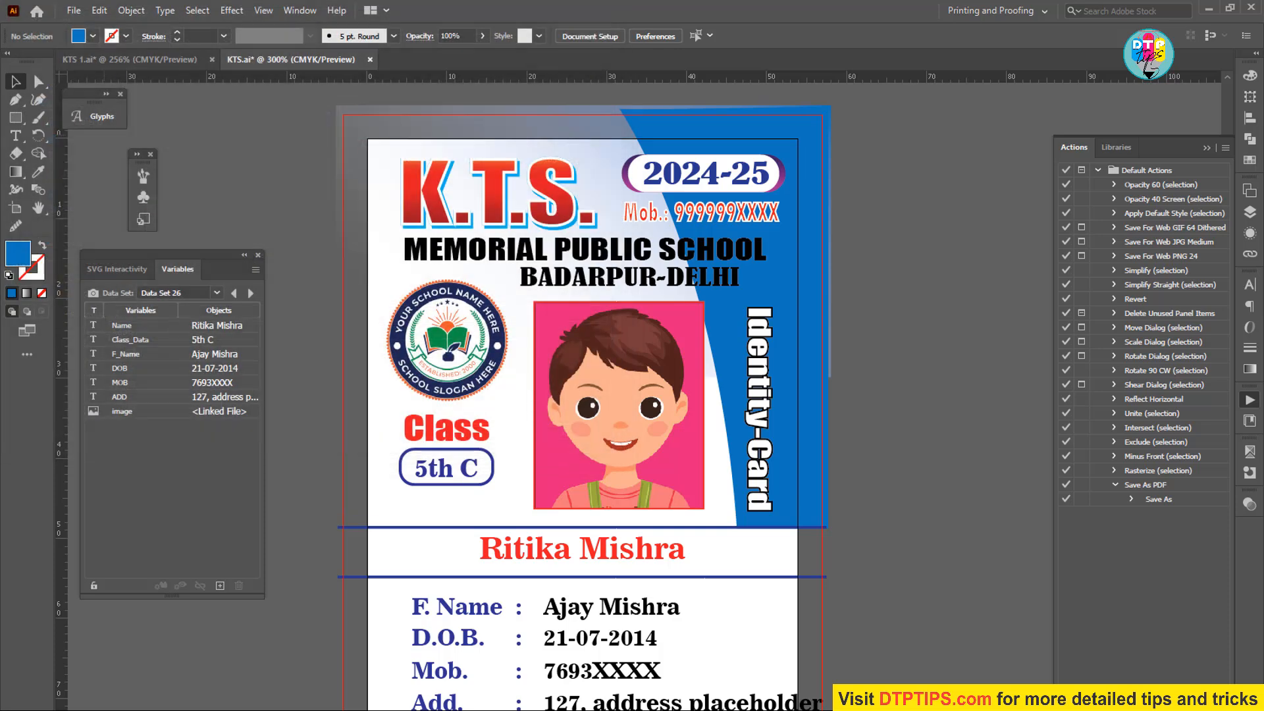
- Try out the trim marks, printer's marks and document bleed options for the PDF copy, then cancel the save
left_click(435, 285)
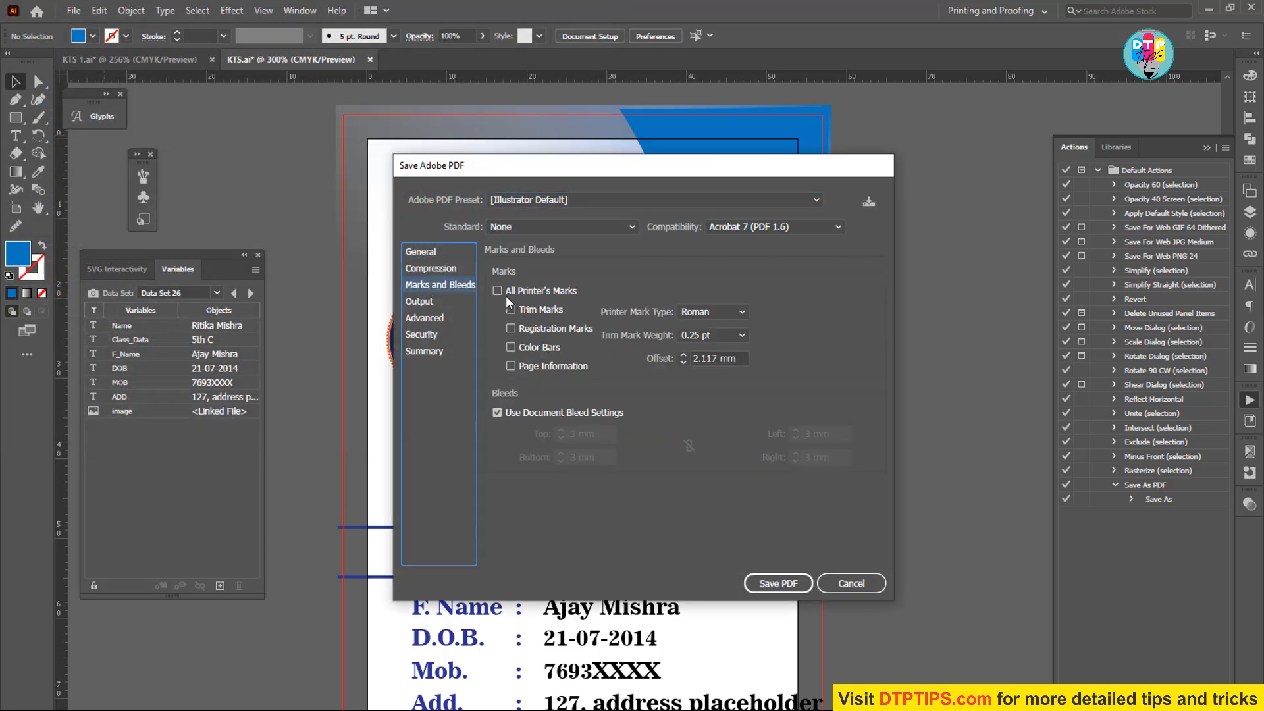
left_click(511, 310)
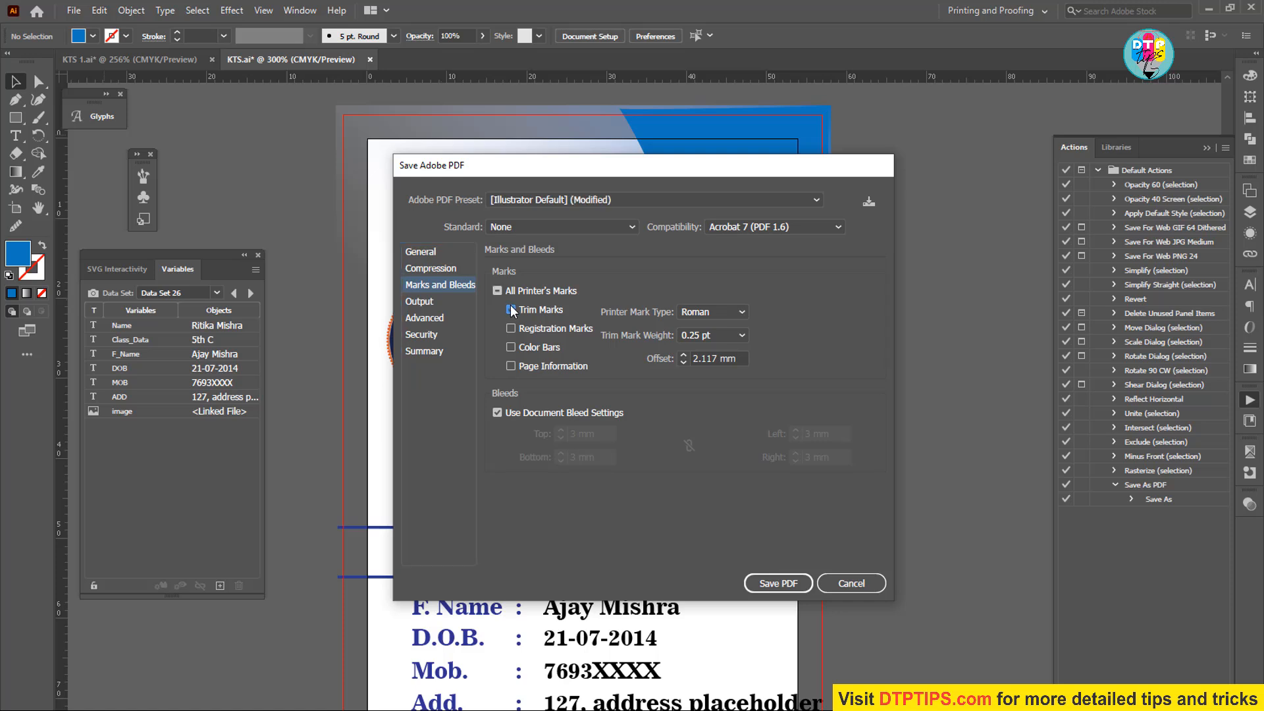
left_click(497, 413)
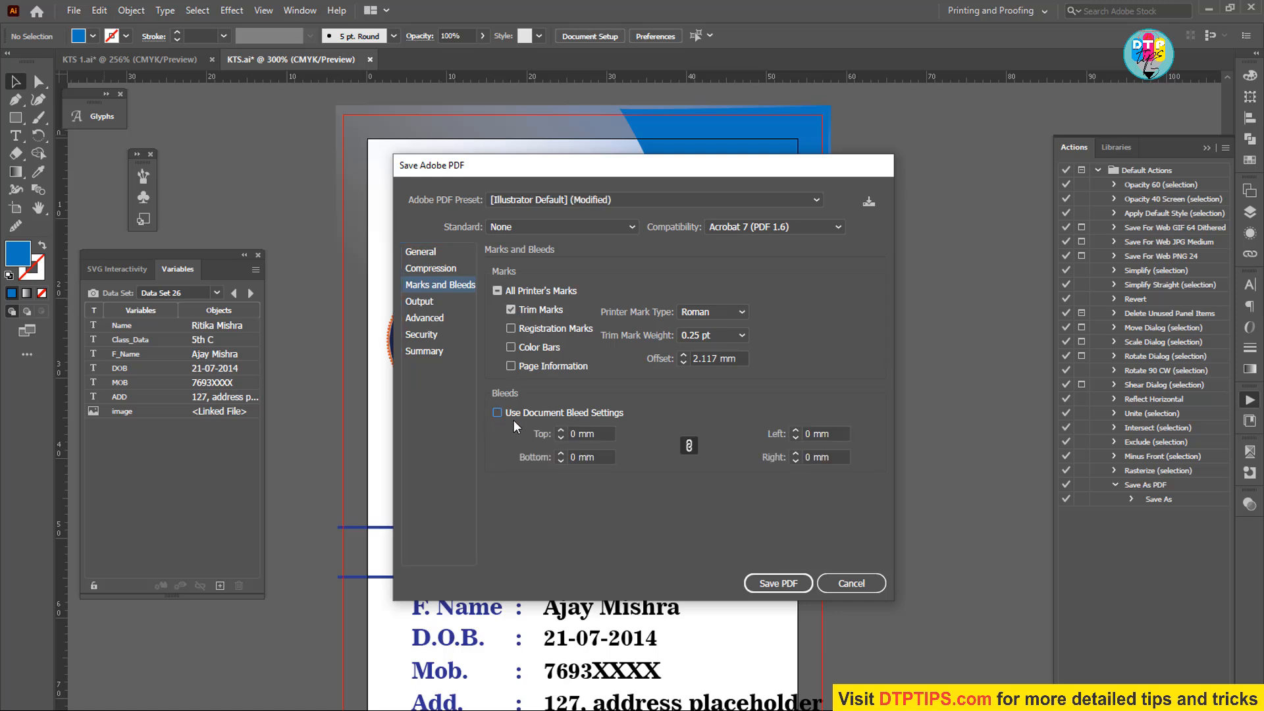
left_click(499, 413)
left_click(498, 414)
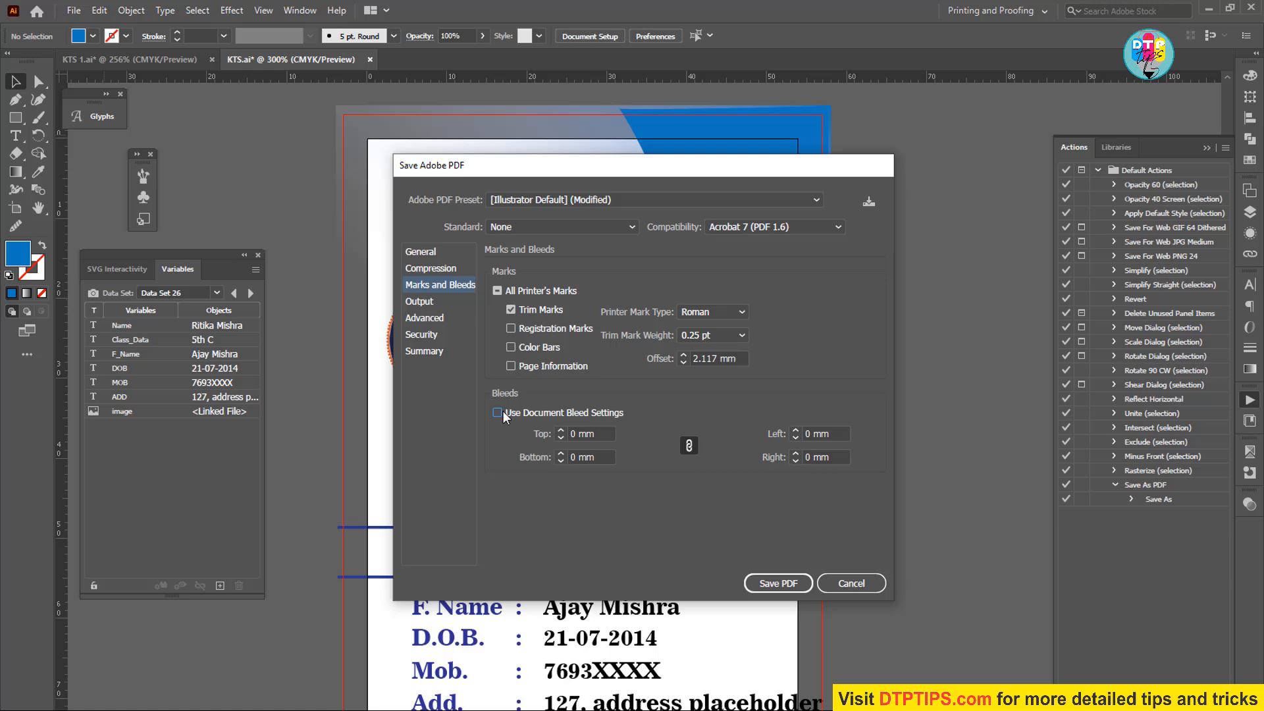
left_click(499, 291)
left_click(498, 290)
left_click(849, 584)
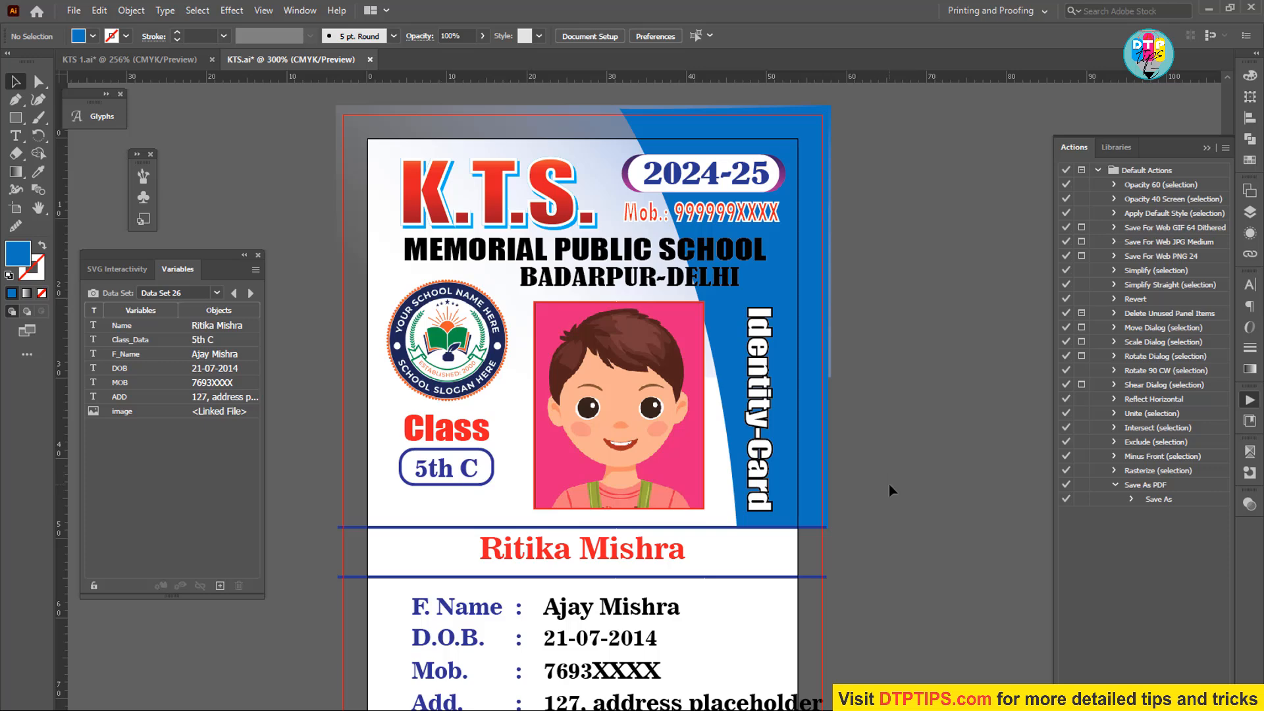
- Start recording a new action named Save to PDF in the Default Actions set
scroll(888, 484, "down", 1)
left_click_drag(684, 433, 549, 313)
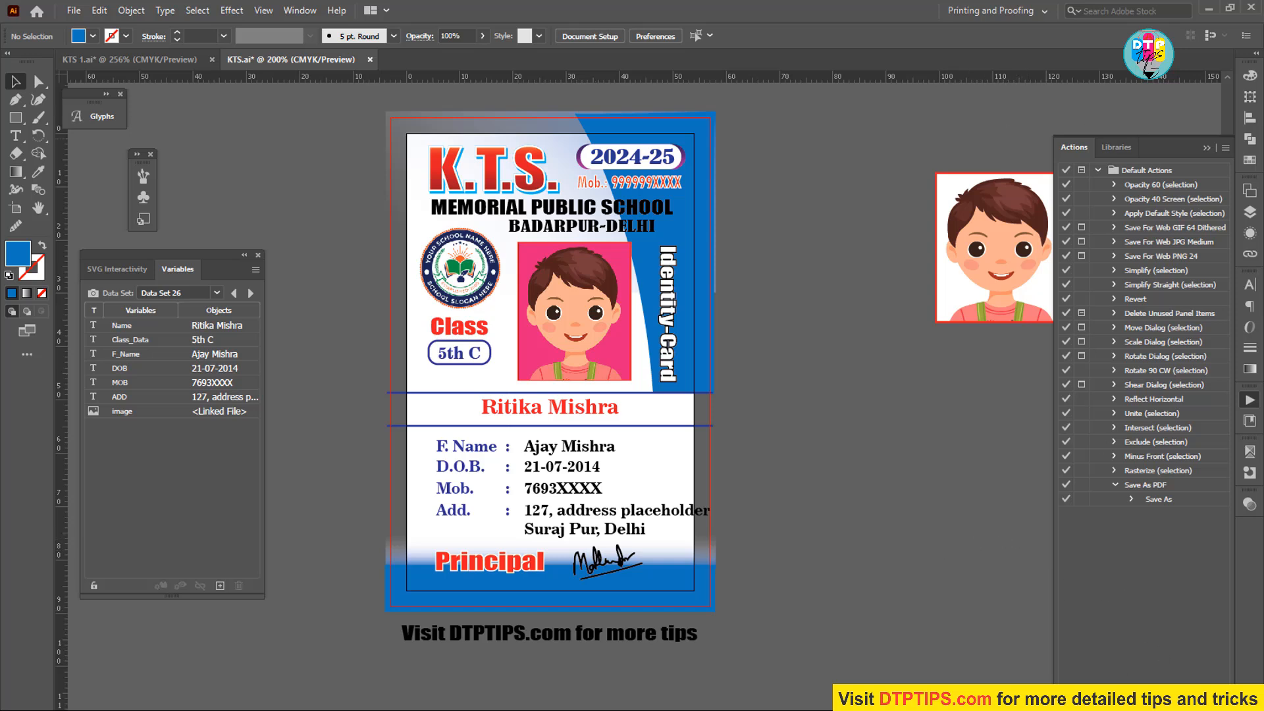
left_click(1192, 698)
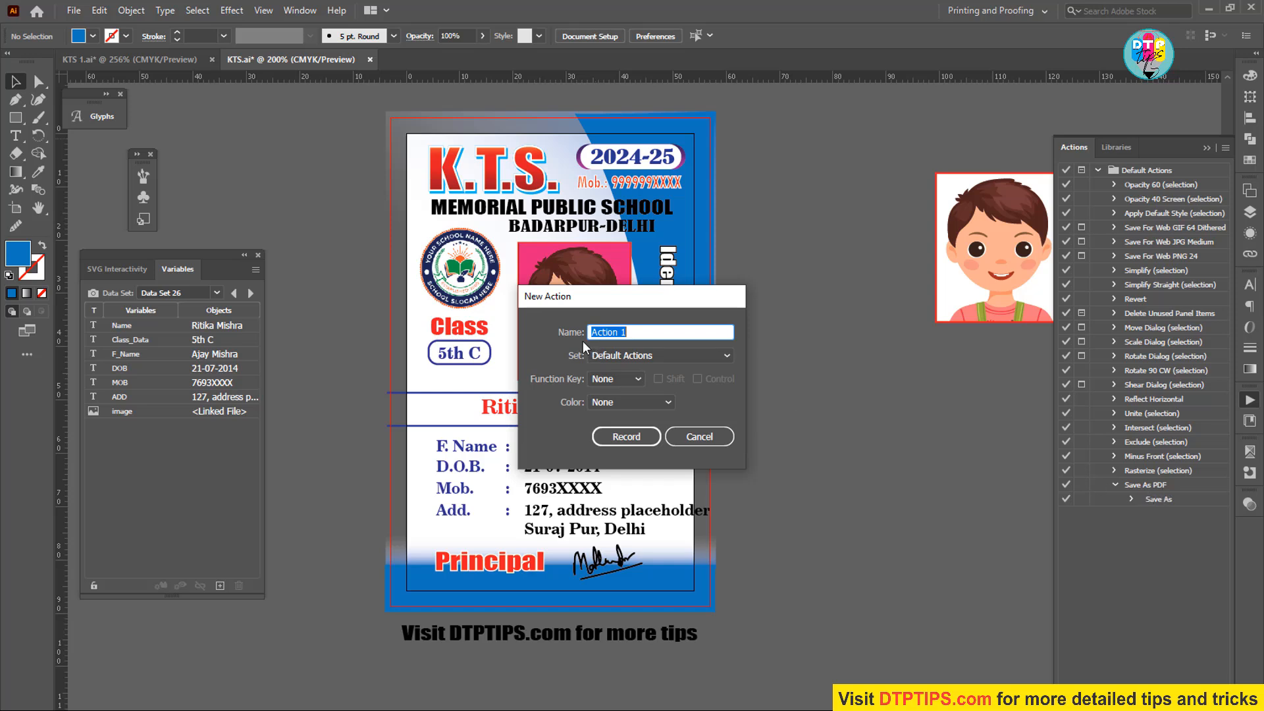
type("Save to")
type("o,")
type(" PDF")
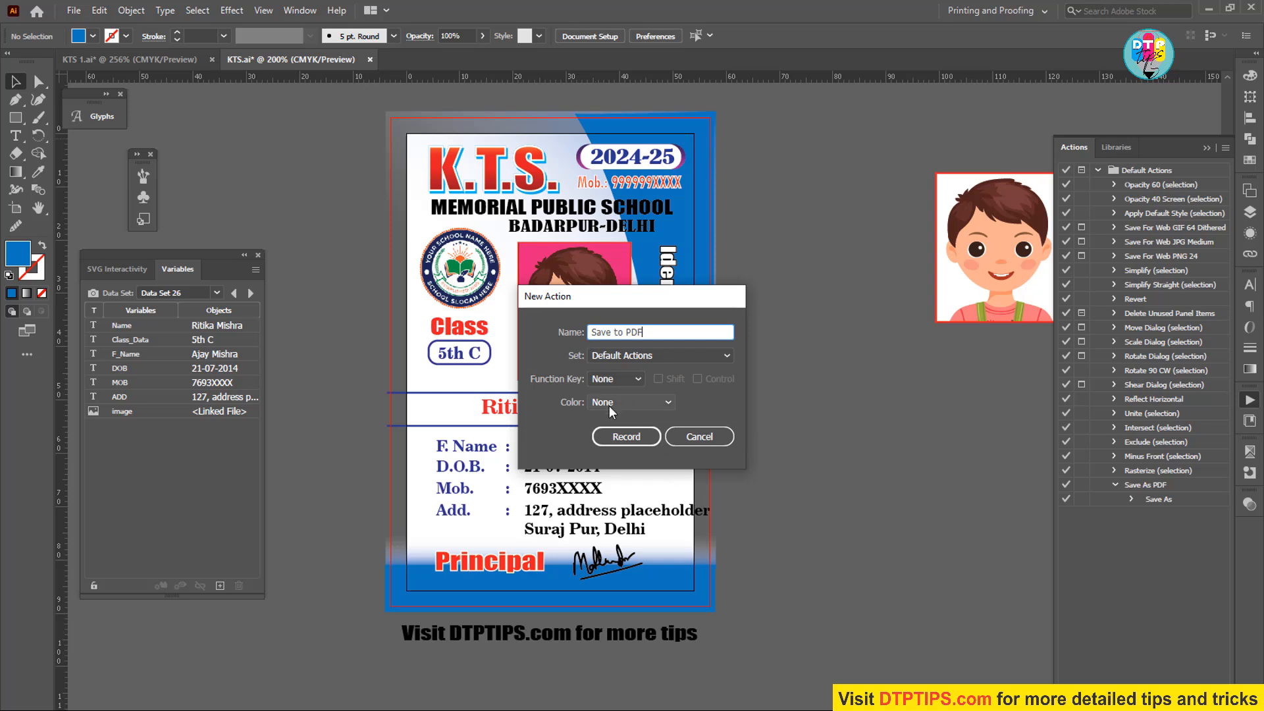
left_click(627, 436)
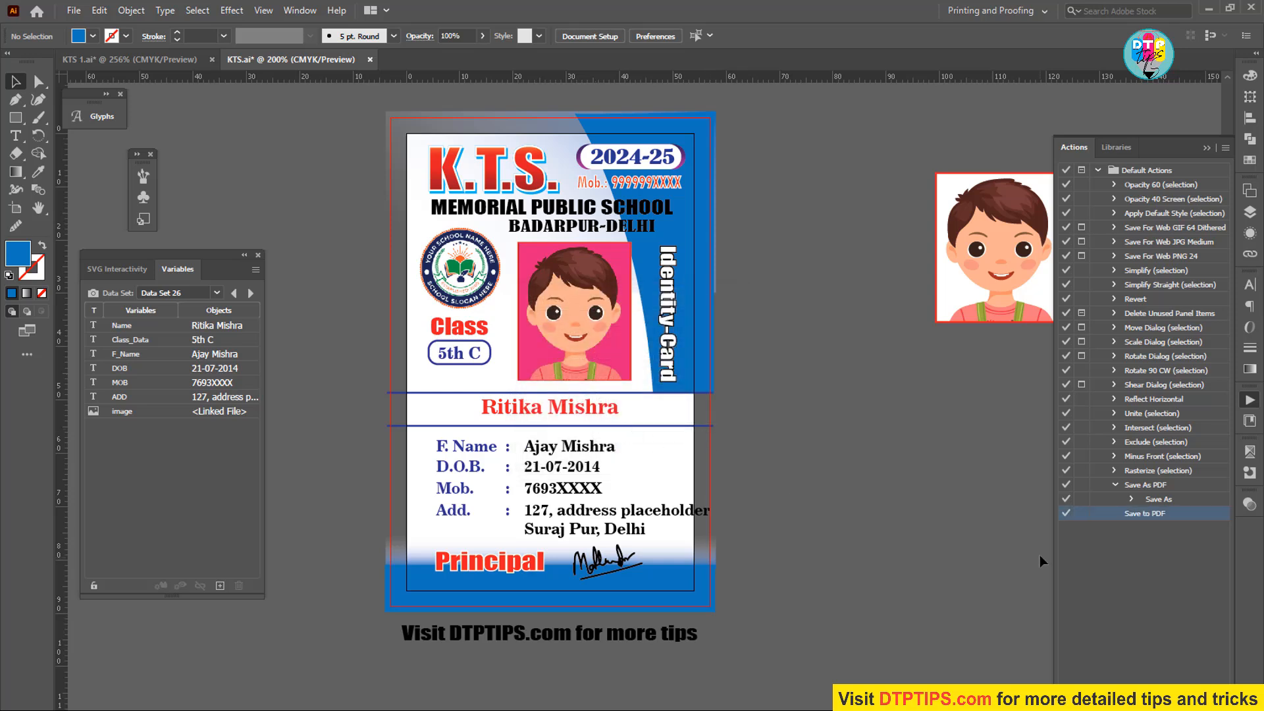
- Save the card under the name 2 in Adobe PDF format in the Cards folder, proceeding to the PDF settings
left_click(73, 10)
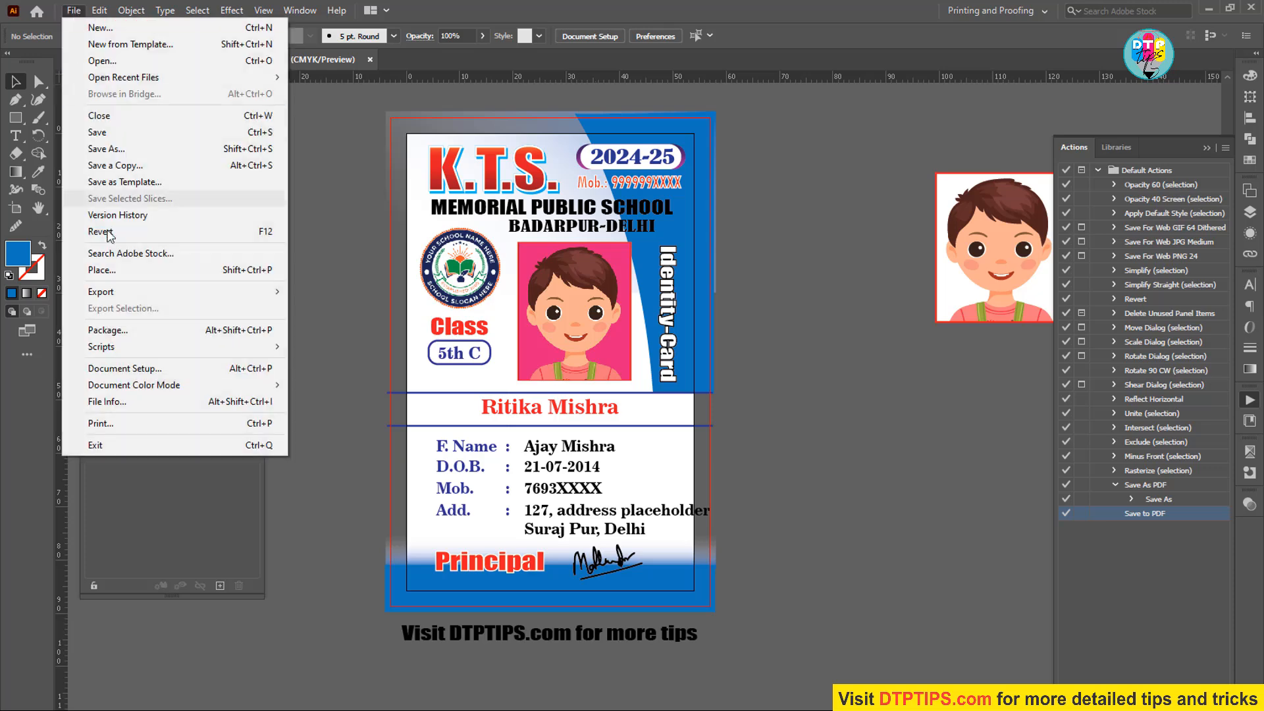
left_click(118, 151)
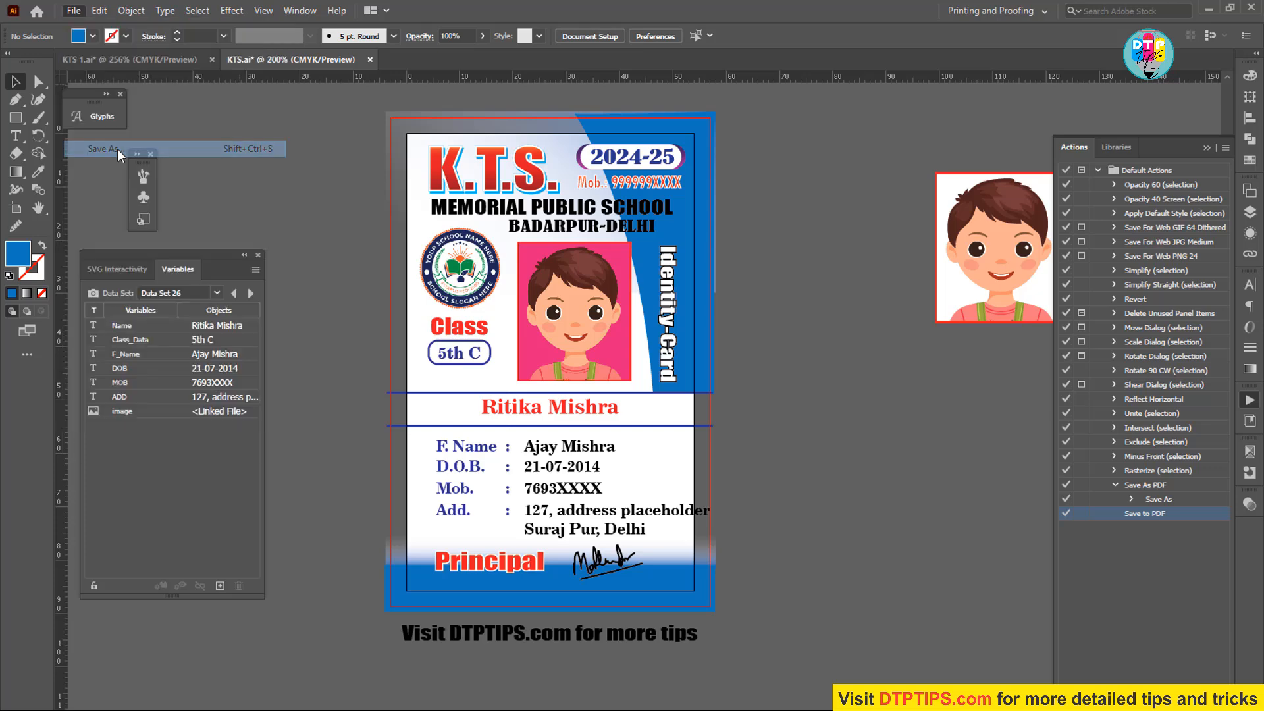
left_click(191, 338)
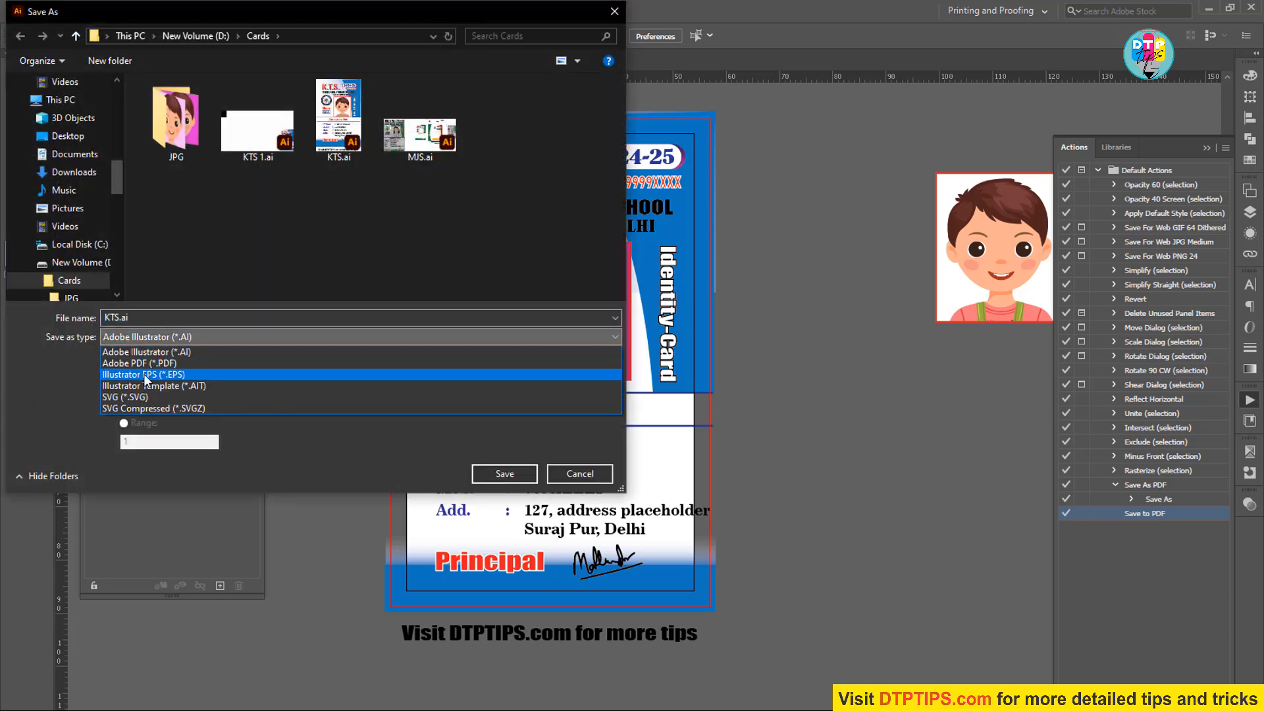
left_click(145, 361)
double_click(153, 316)
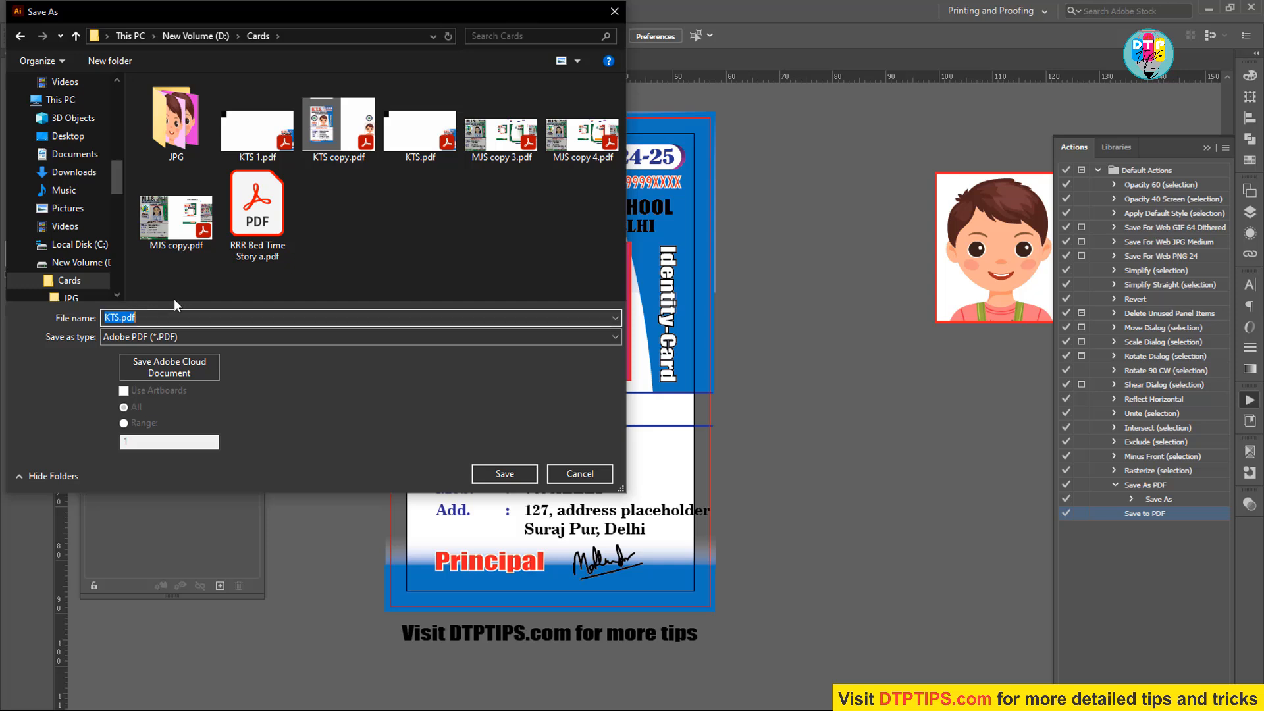
type("2")
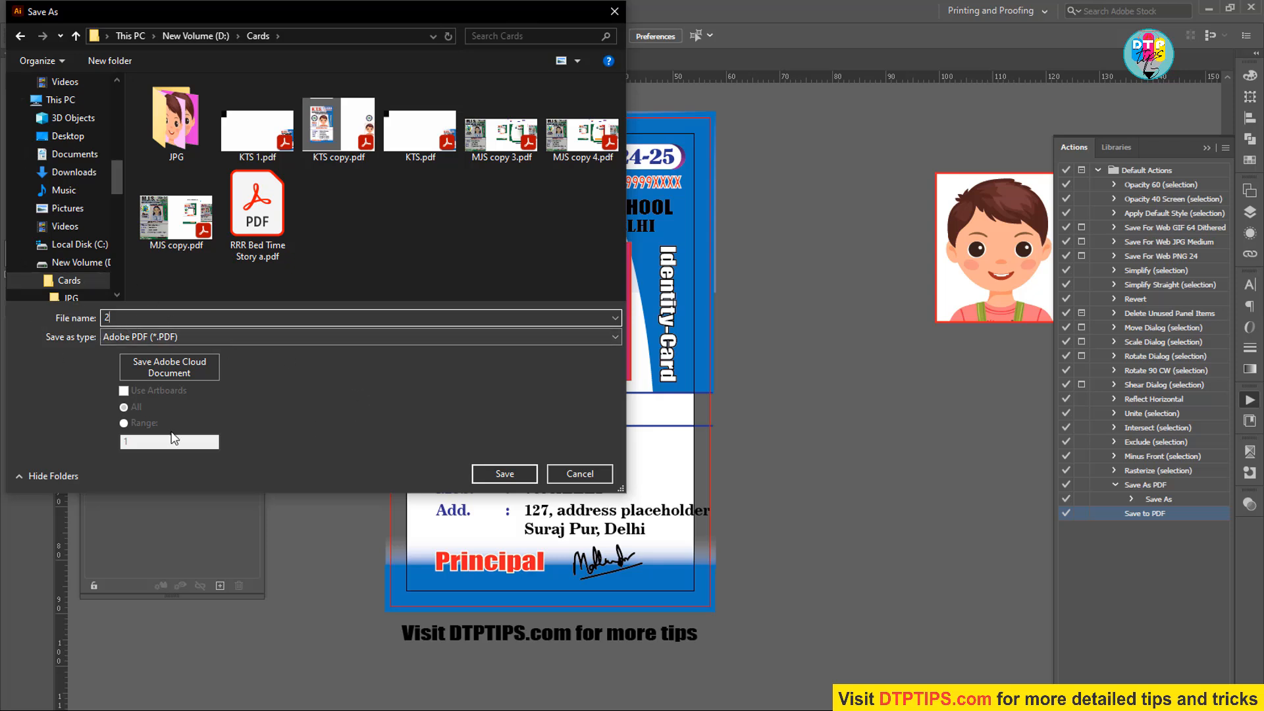
left_click(506, 476)
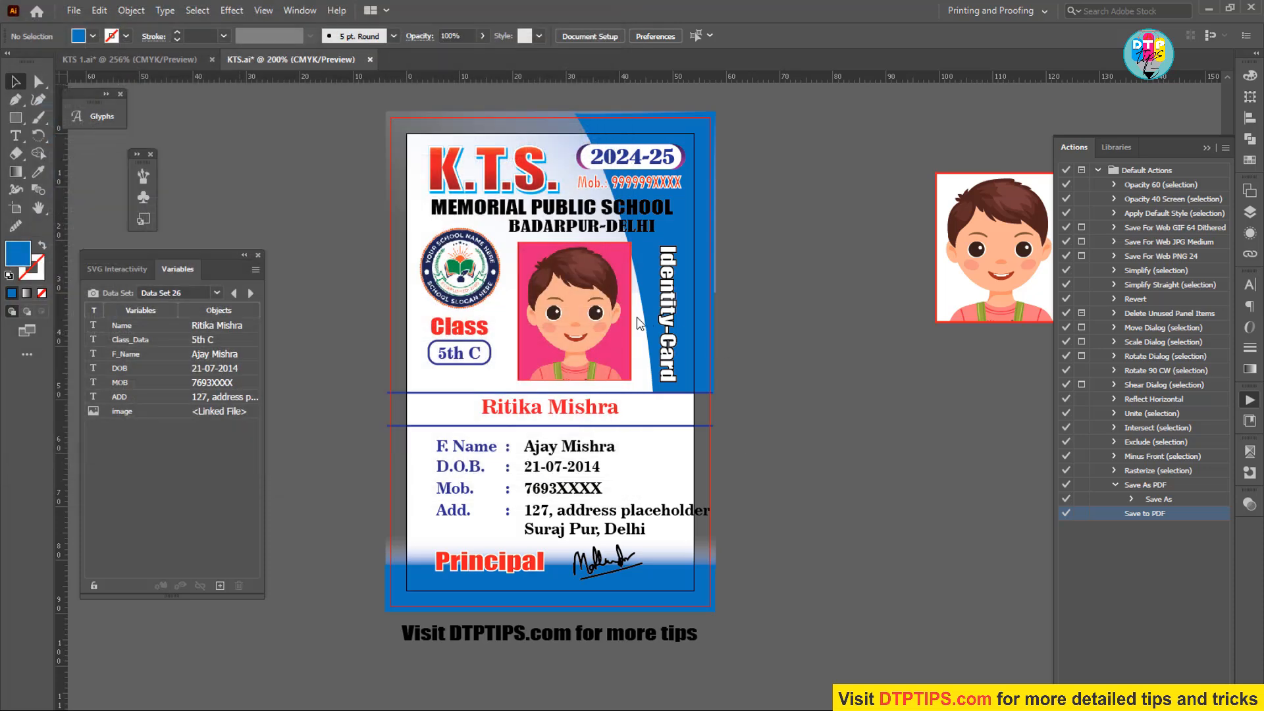
- Enable trim marks with a 5 mm offset, keep the document bleed settings in use, and save the PDF
left_click(440, 284)
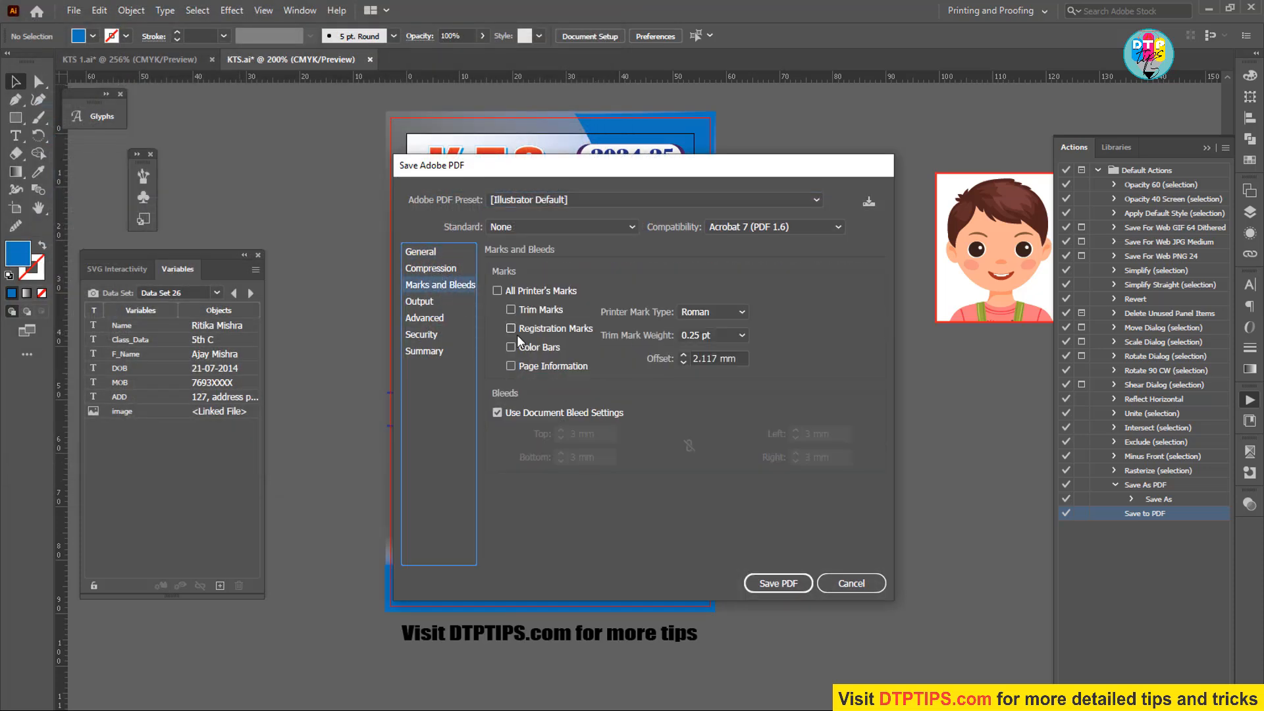
left_click(497, 412)
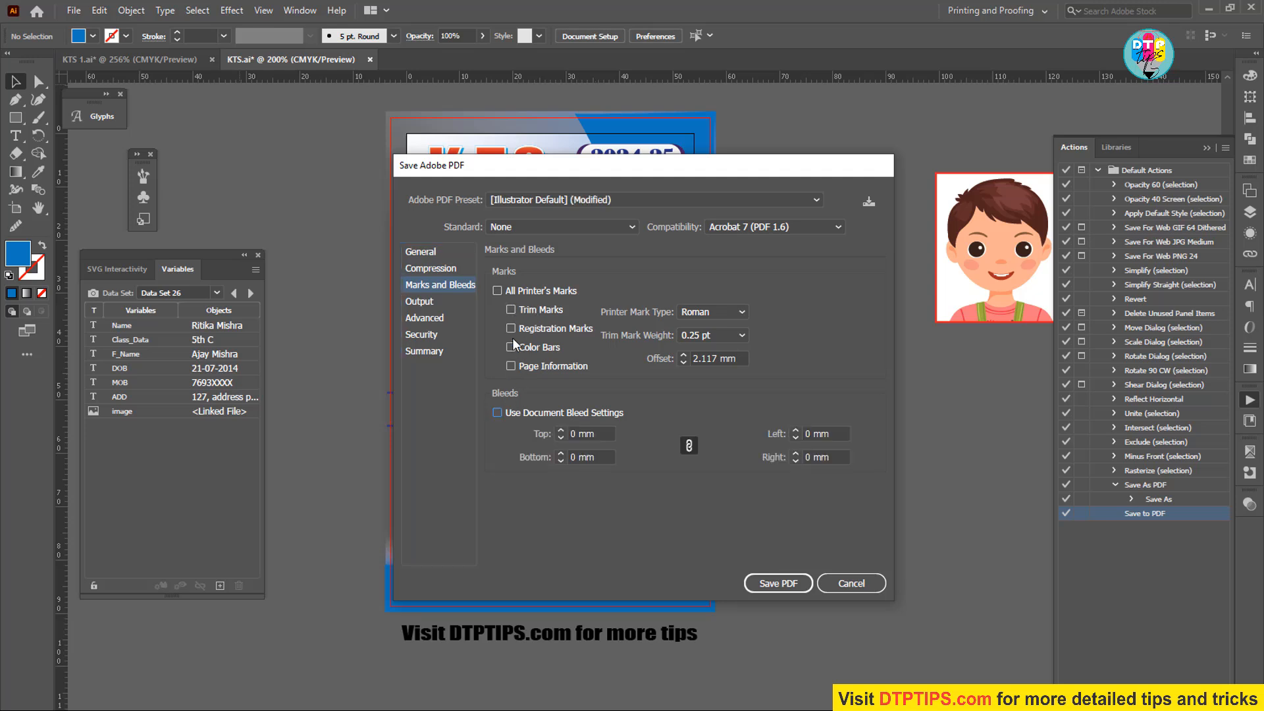
left_click(512, 308)
left_click_drag(740, 359, 671, 357)
type("5")
key("Tab")
left_click(498, 413)
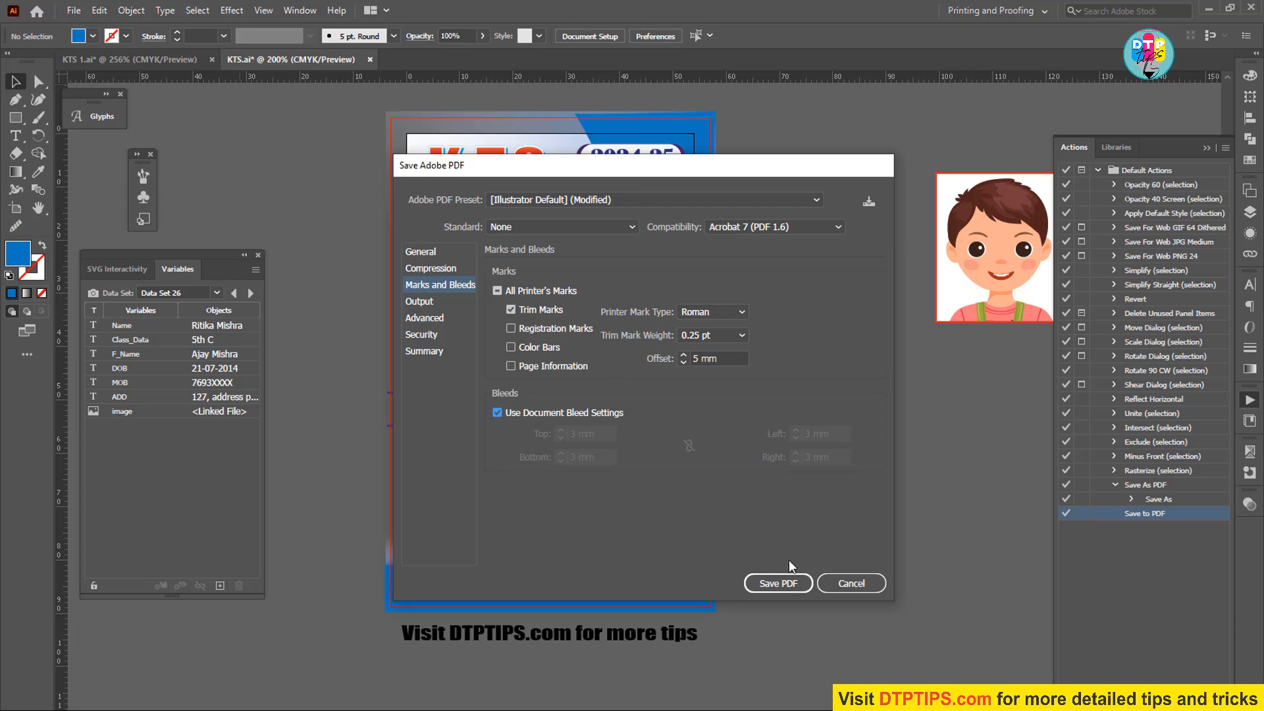
left_click(781, 585)
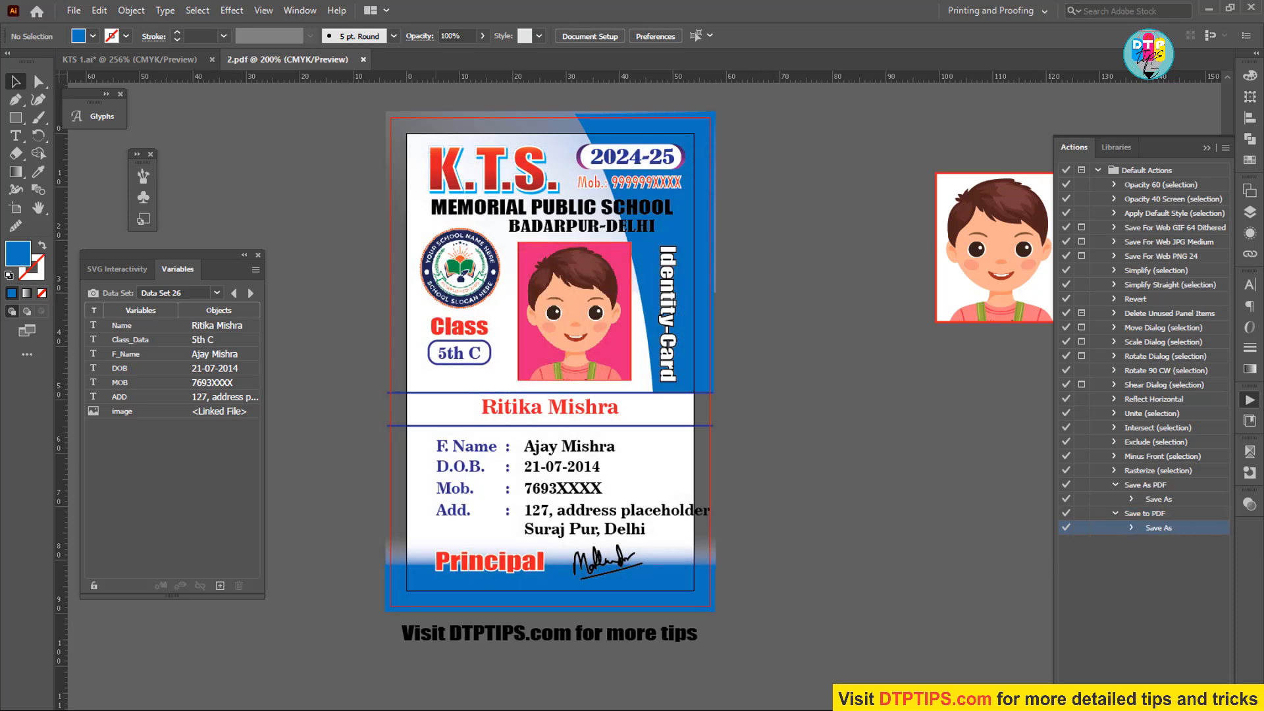
- Open the saved 2.pdf from File Explorer in Acrobat and inspect its trim marks and bleed
left_click(349, 684)
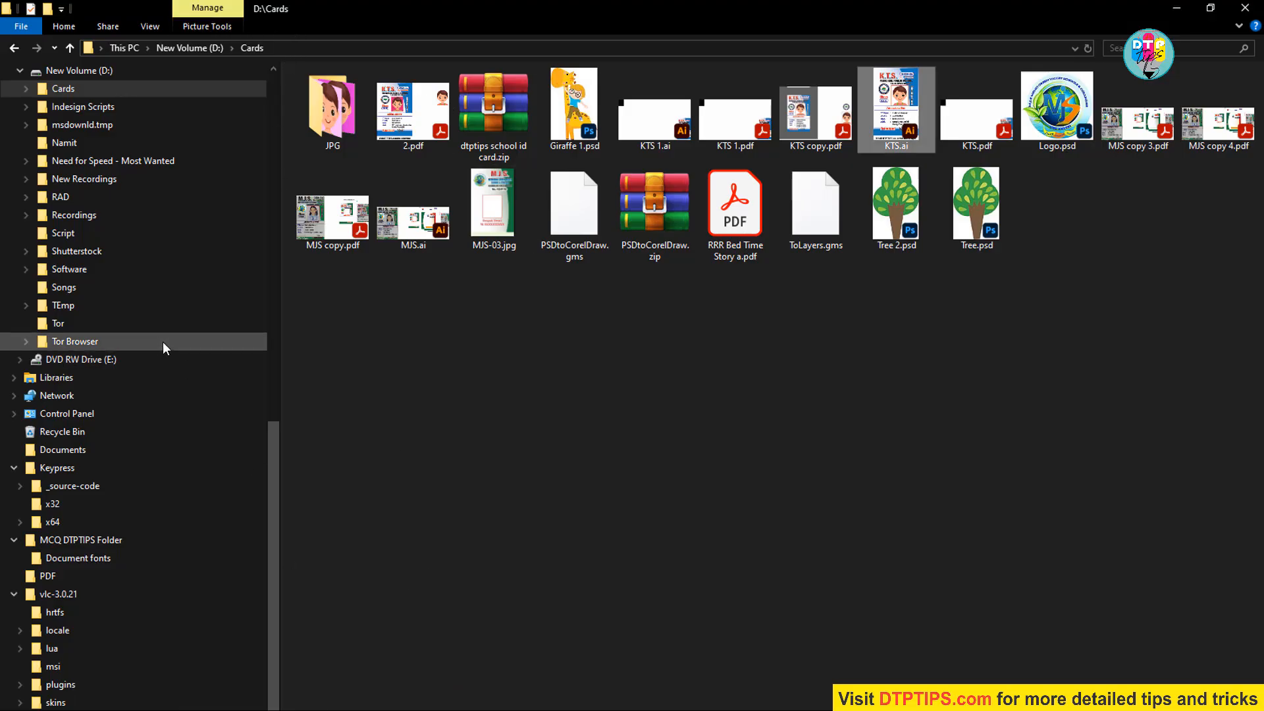
key("super+e")
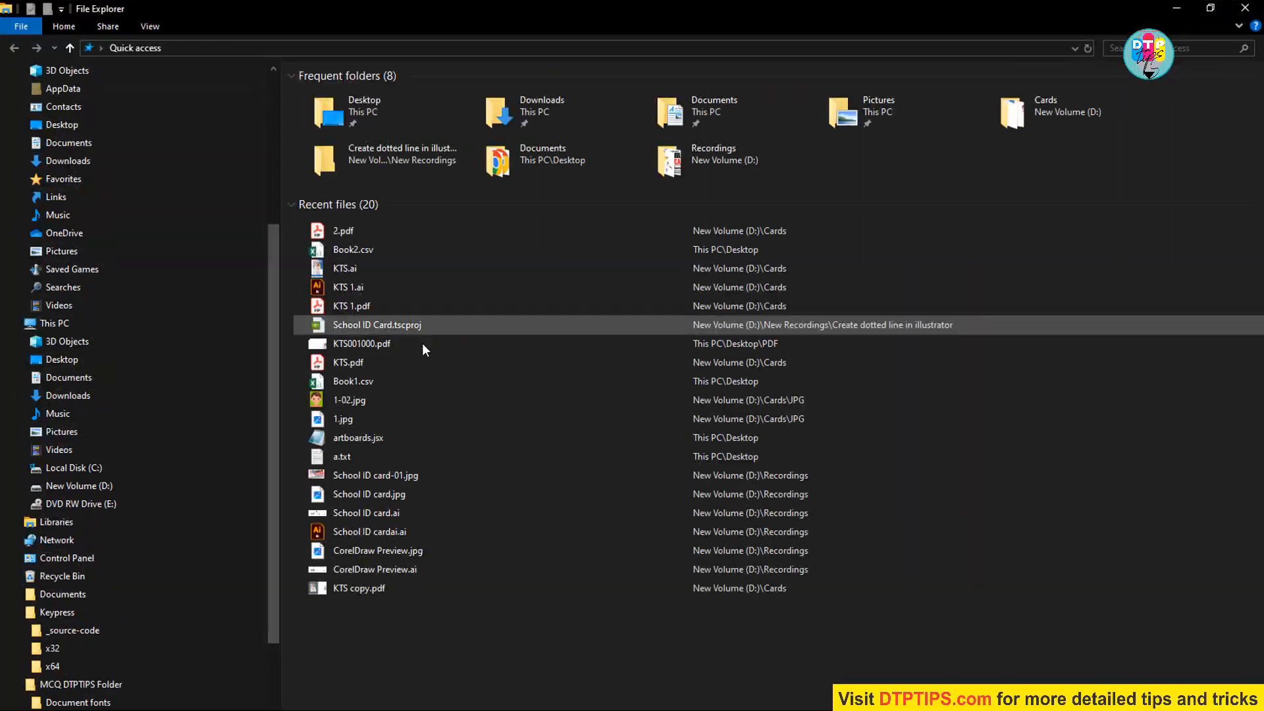
double_click(338, 230)
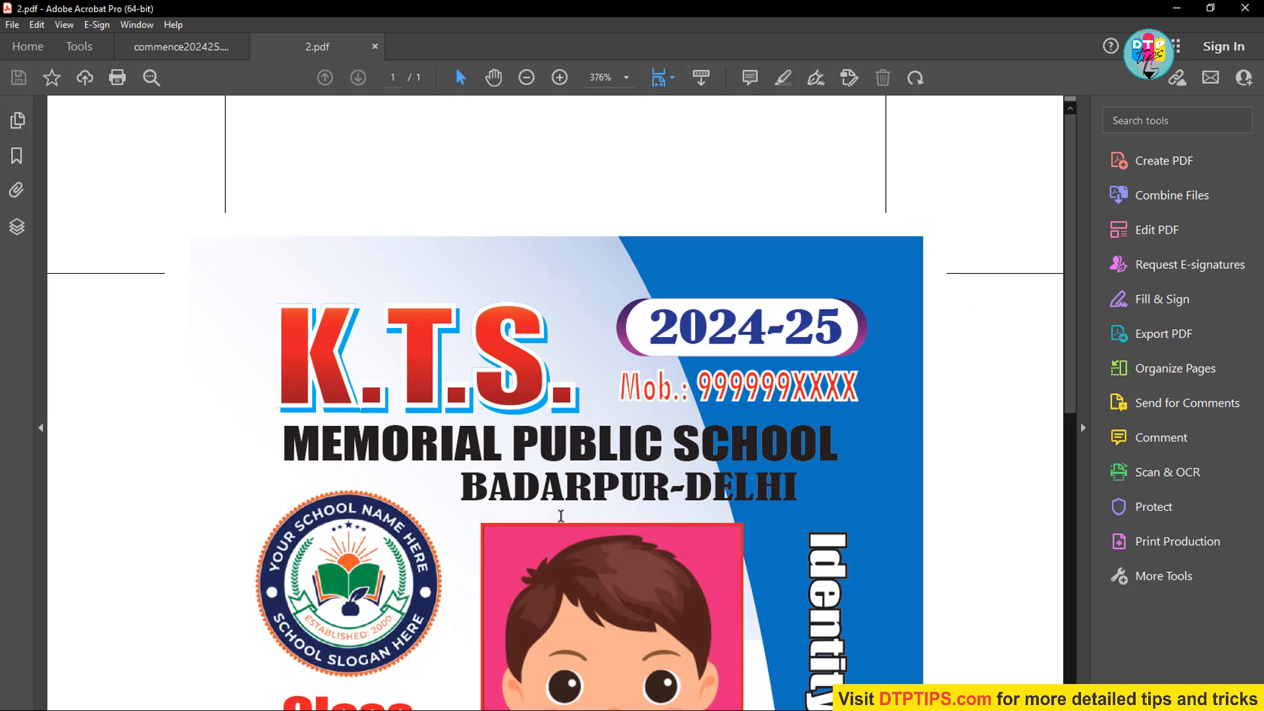
scroll(635, 541, "down", 4)
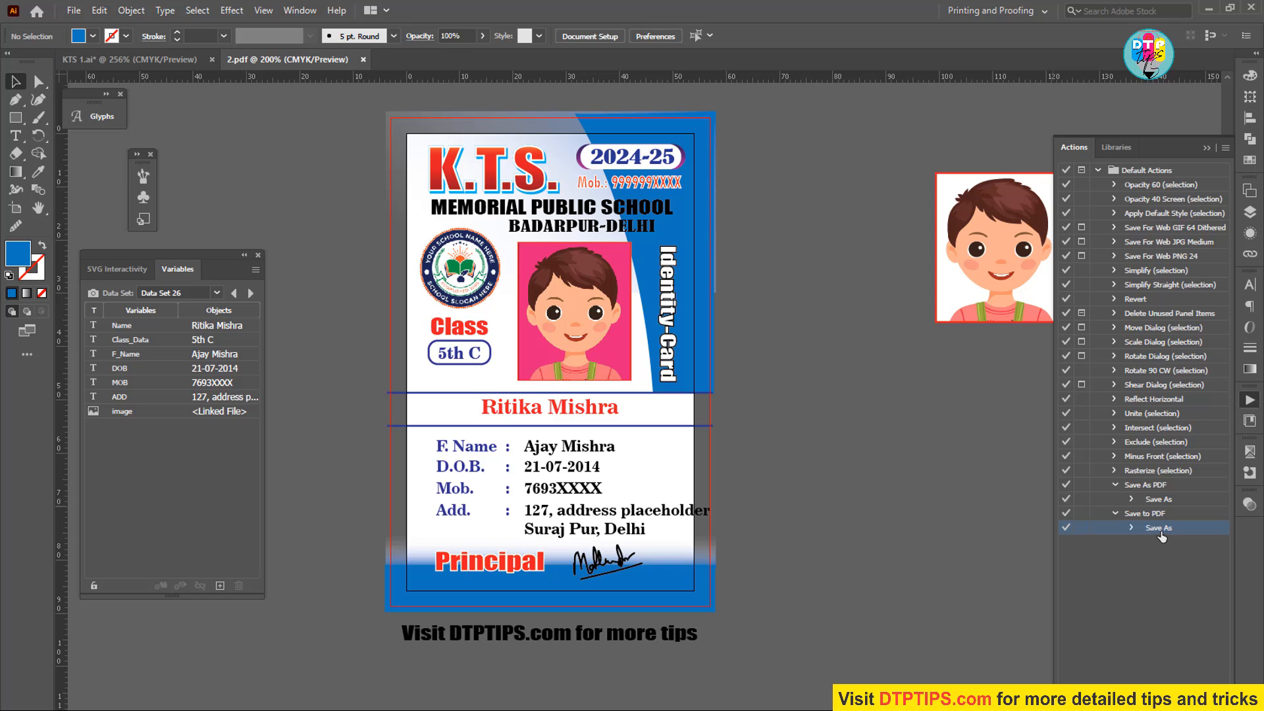
- Open the Batch settings for the Save to PDF action and set the source to Data Sets
left_click(1226, 149)
left_click(1226, 148)
left_click(1225, 149)
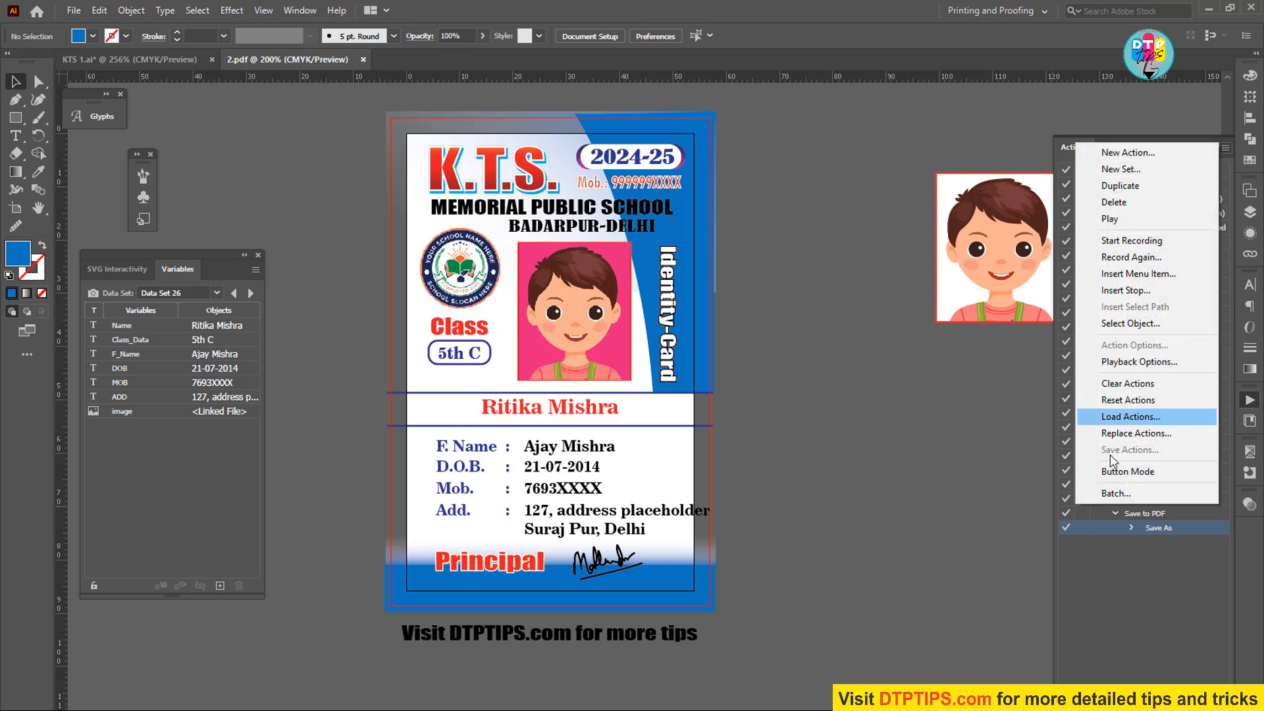
left_click(1121, 494)
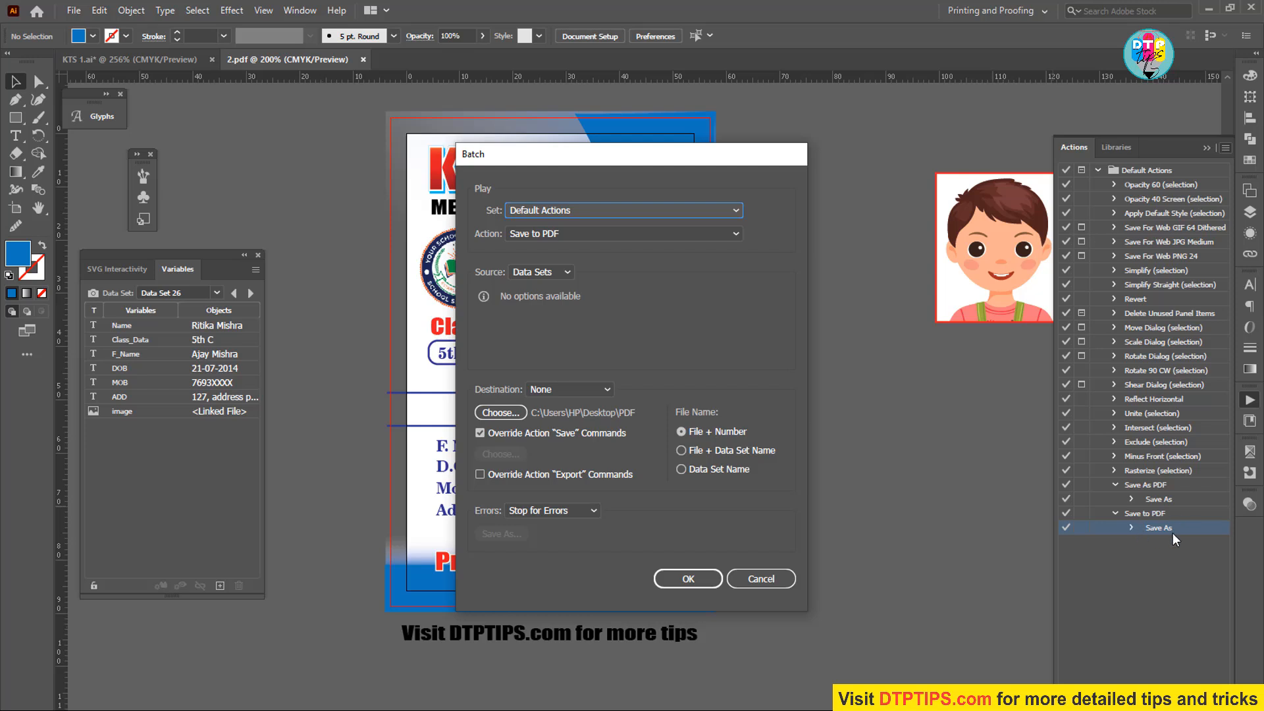
left_click(562, 271)
left_click(547, 291)
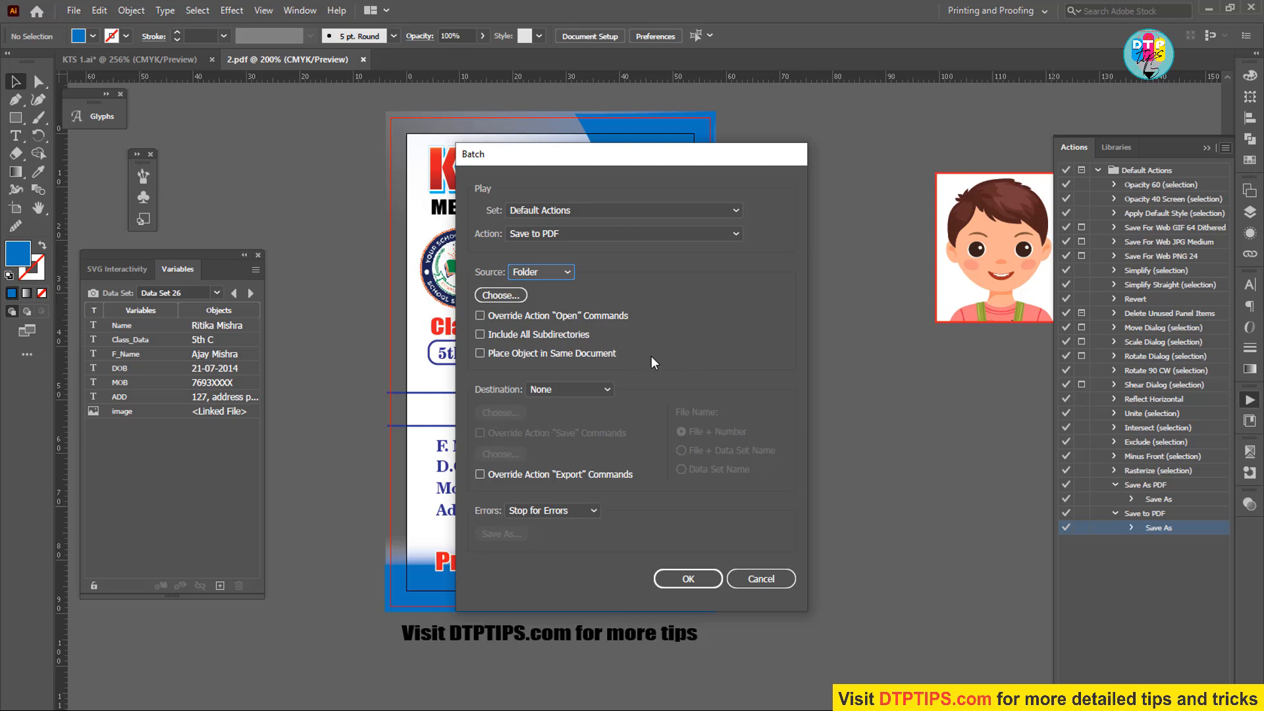
left_click(549, 271)
left_click(537, 303)
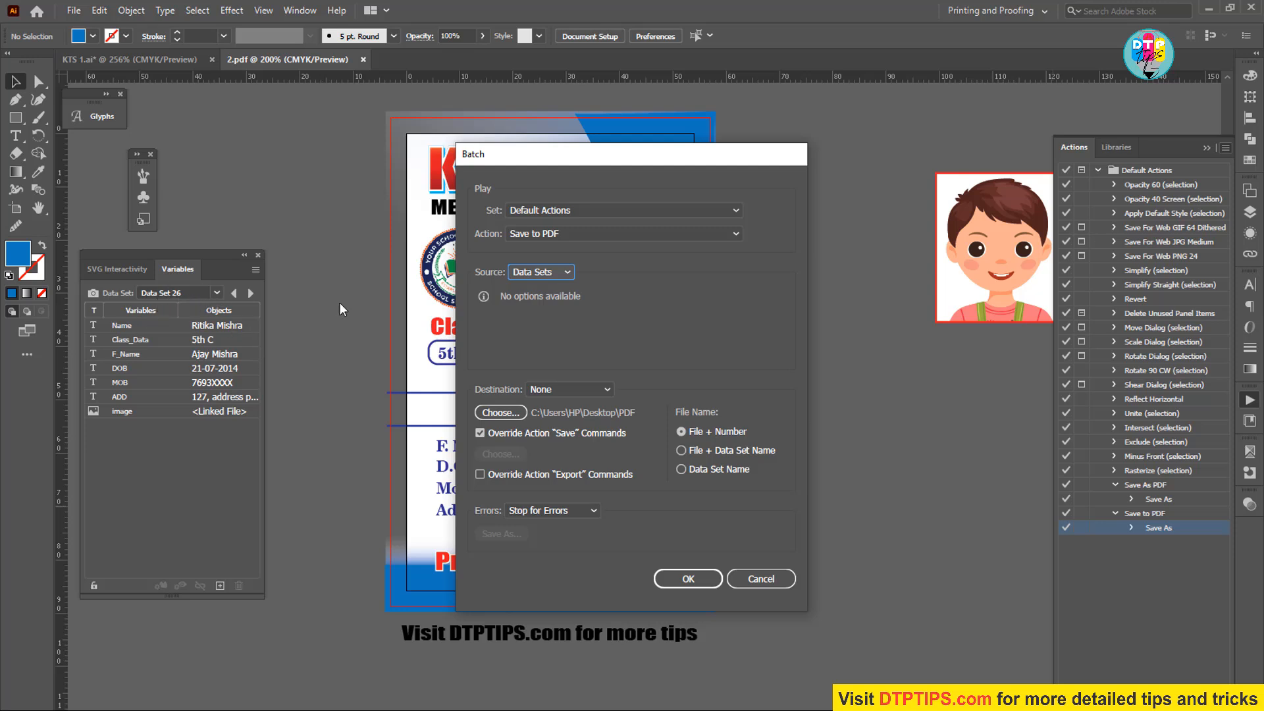
- Review the batch destination choices, leaving None, and turn Override Action "Save" Commands off and back on
left_click(586, 388)
left_click(612, 327)
left_click(480, 433)
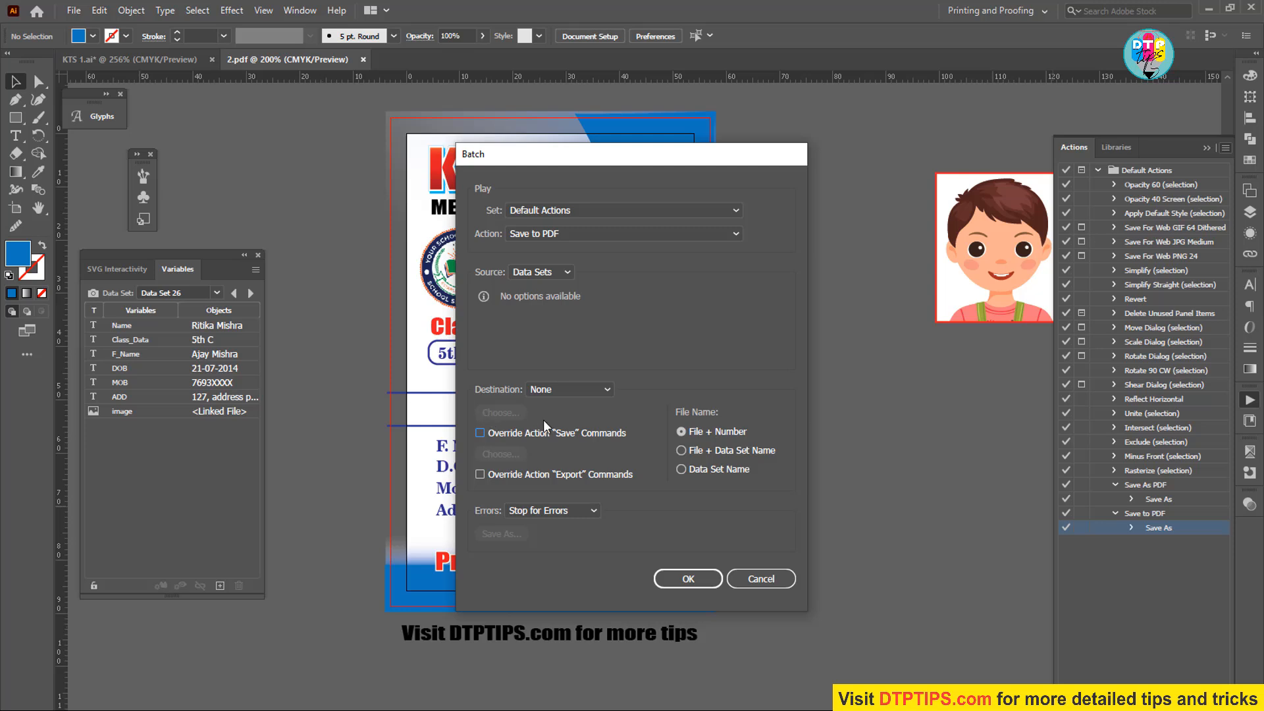
left_click(480, 433)
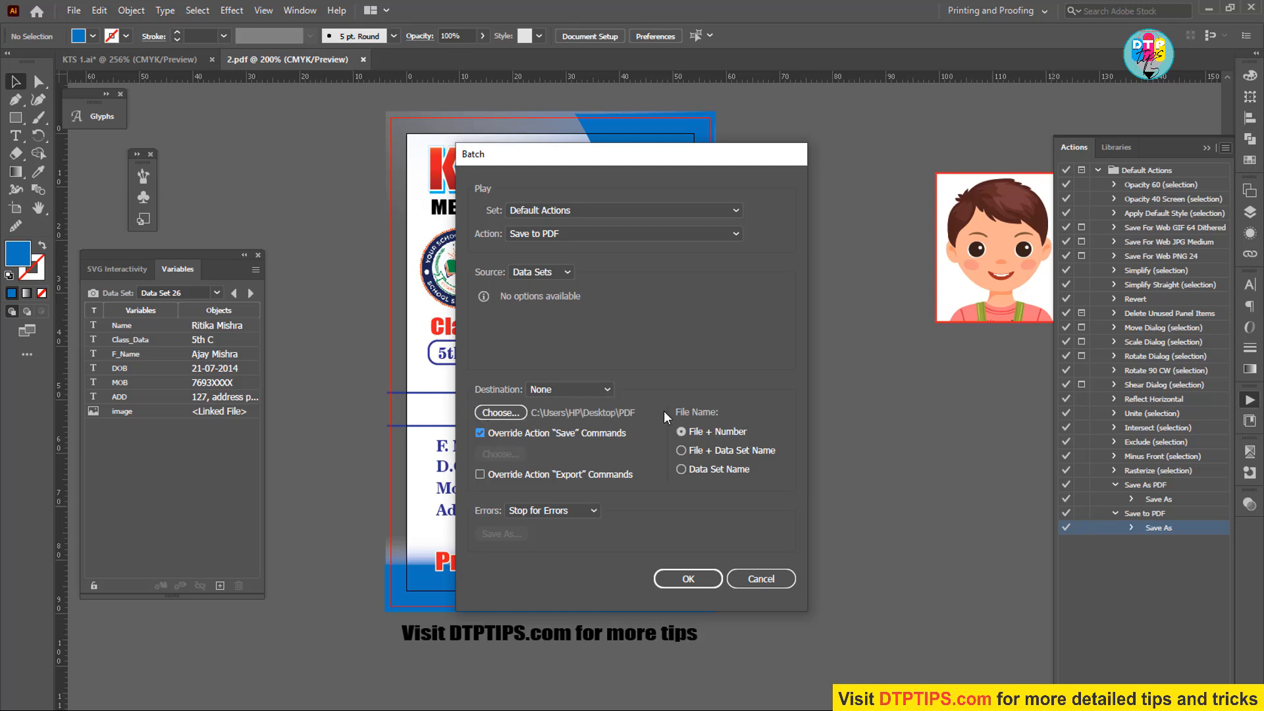
- Browse to the Desktop in the batch's save destination chooser and create a folder named Cards PDF
left_click(500, 412)
left_click_drag(568, 358, 574, 255)
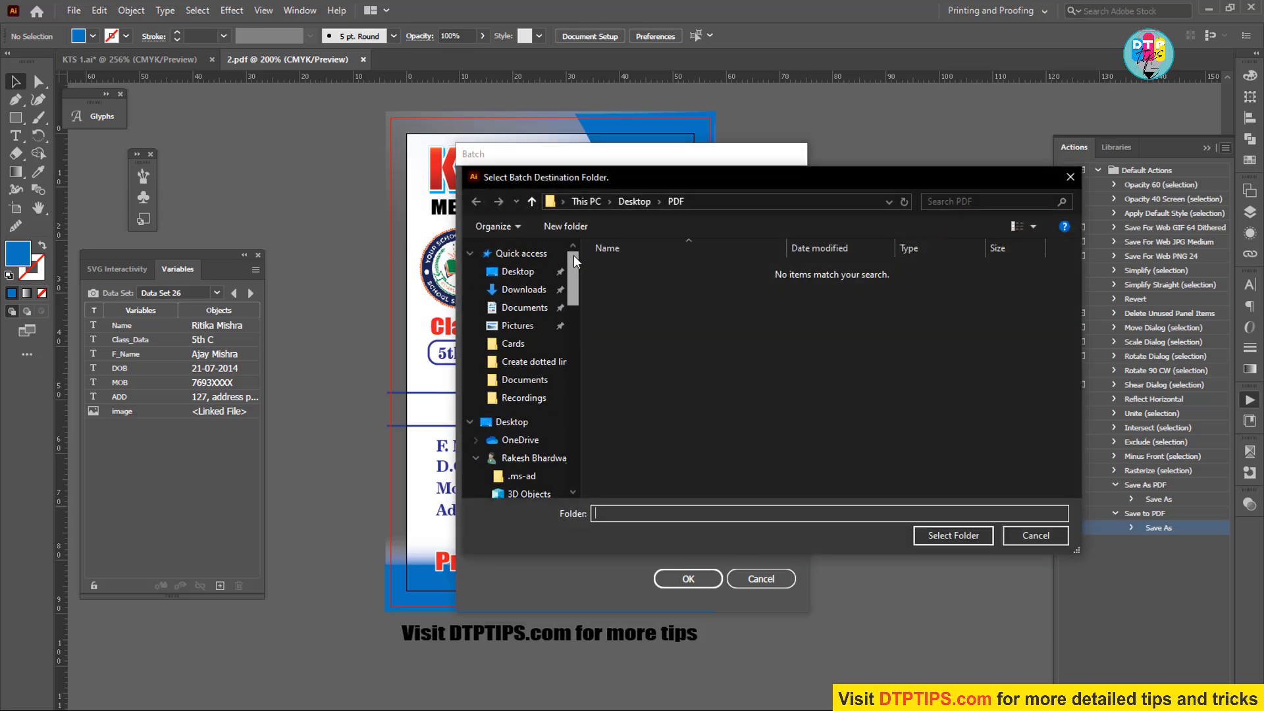
left_click(517, 276)
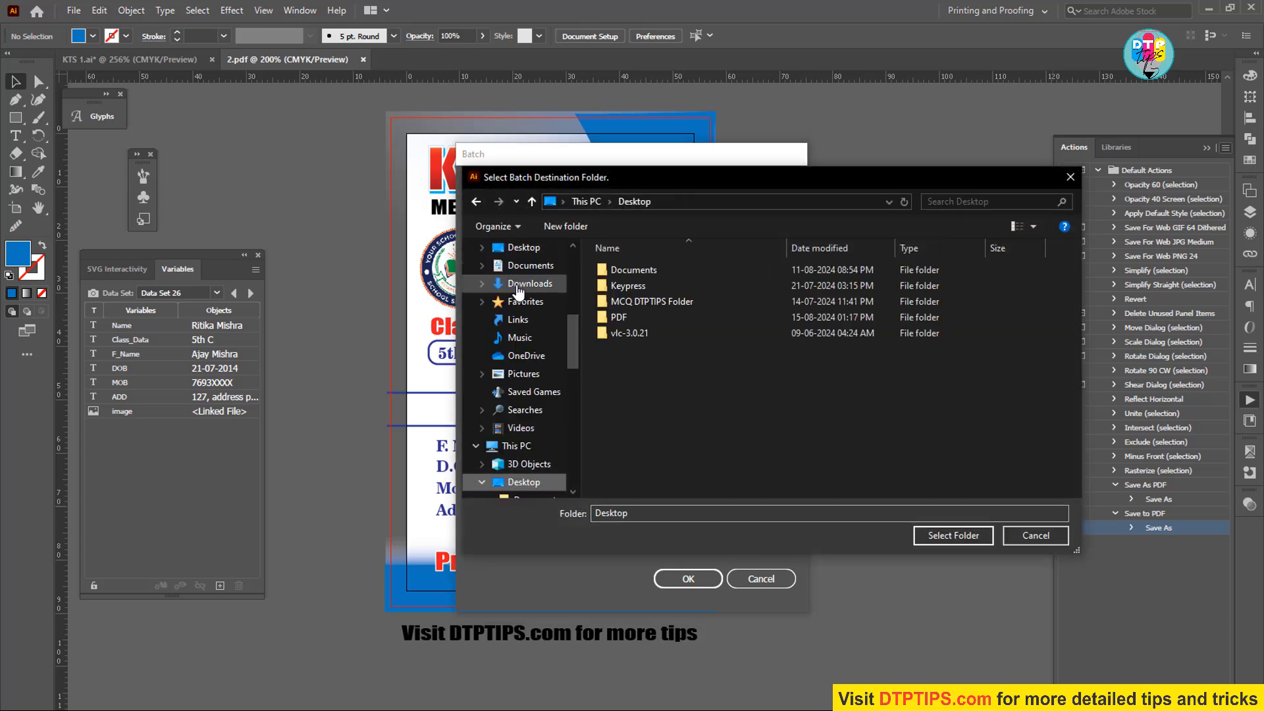
left_click(566, 226)
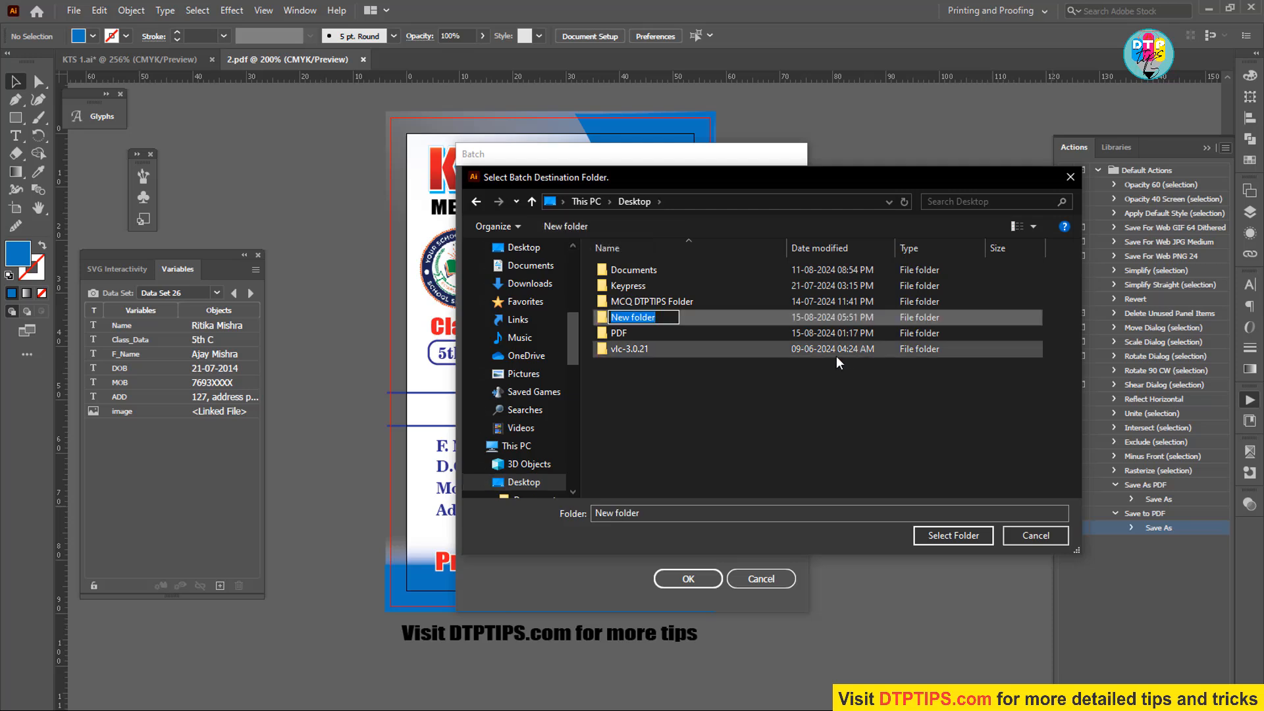
type("Cards")
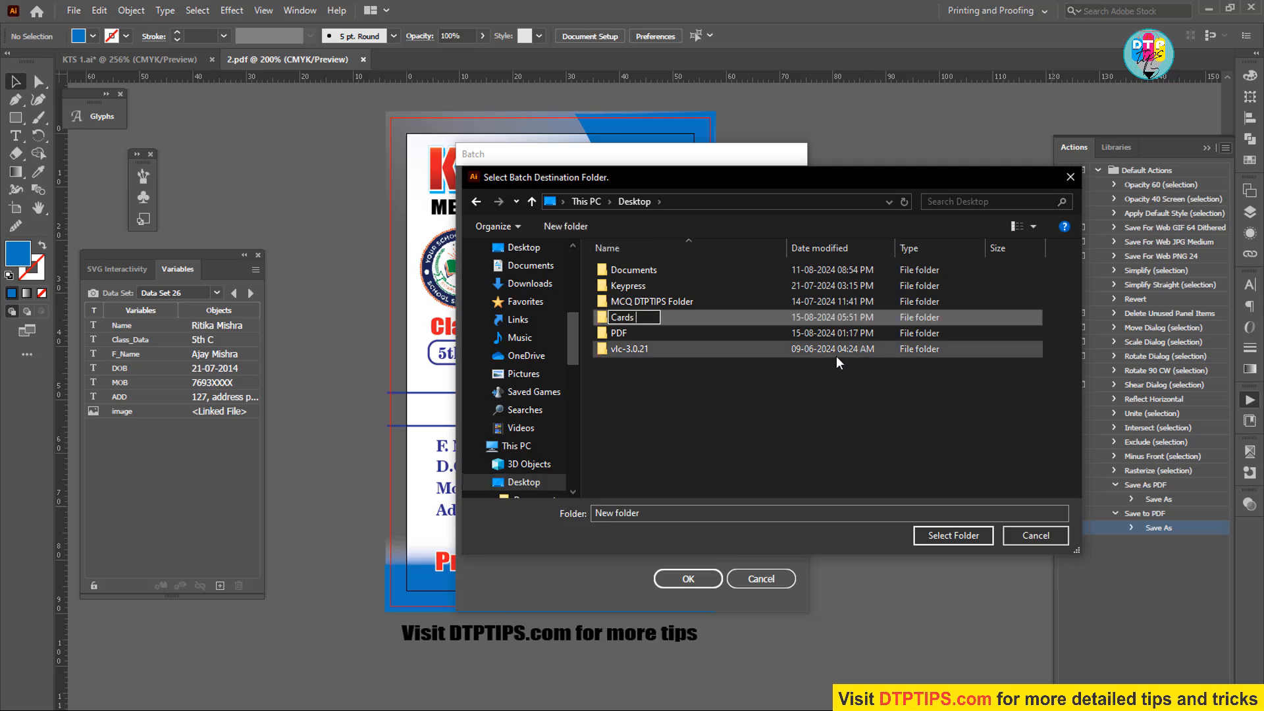
type(" PDF")
key("Return")
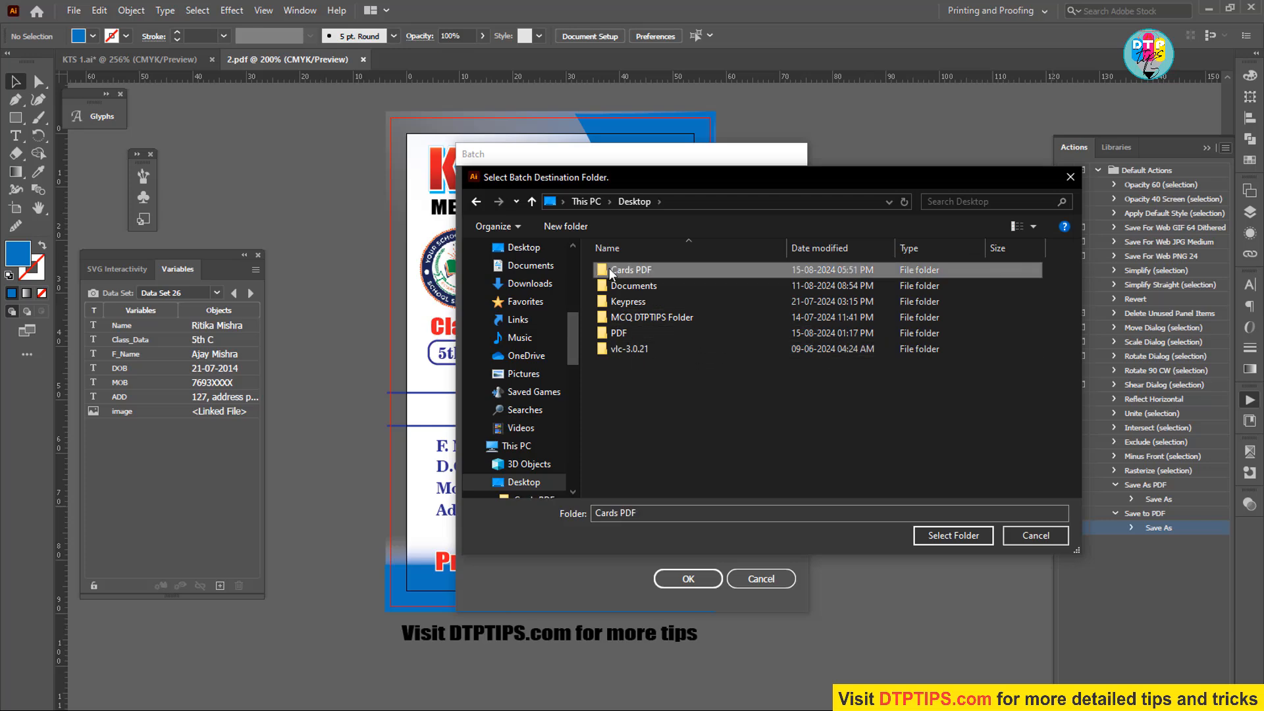
- Set the Cards PDF folder as the batch save destination, keep File + Number naming, and run the batch
double_click(610, 269)
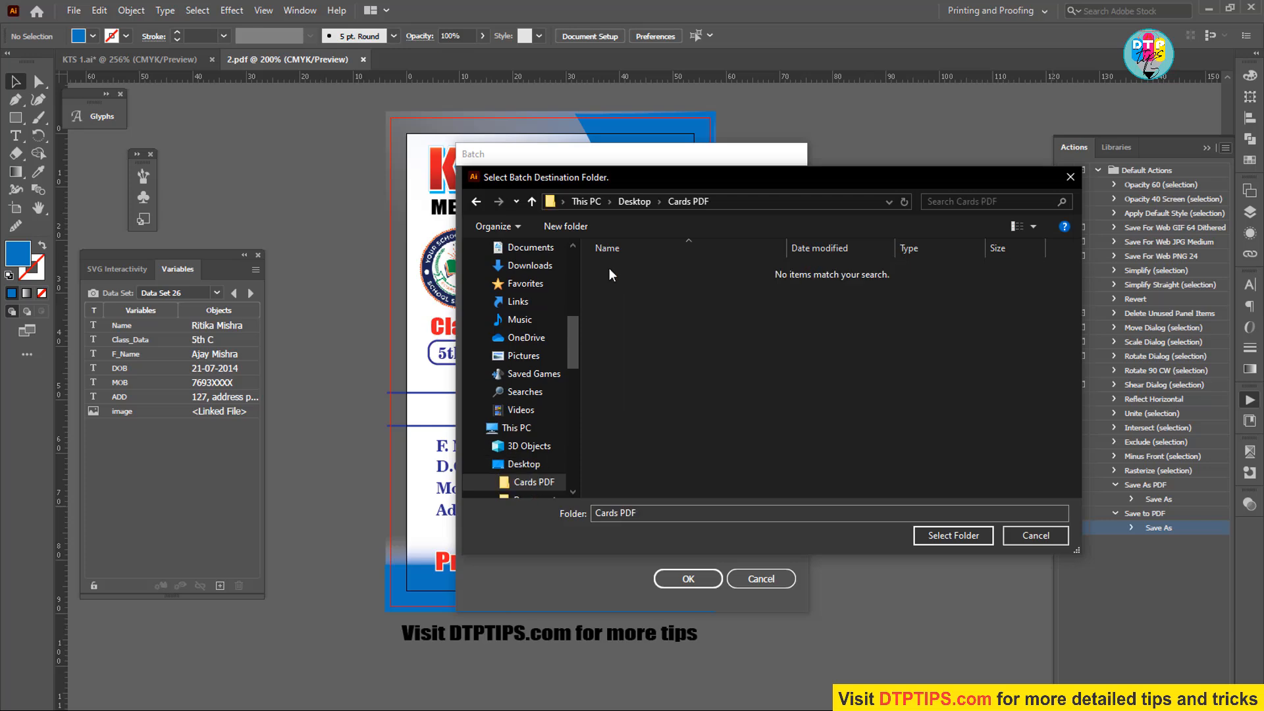
left_click(944, 536)
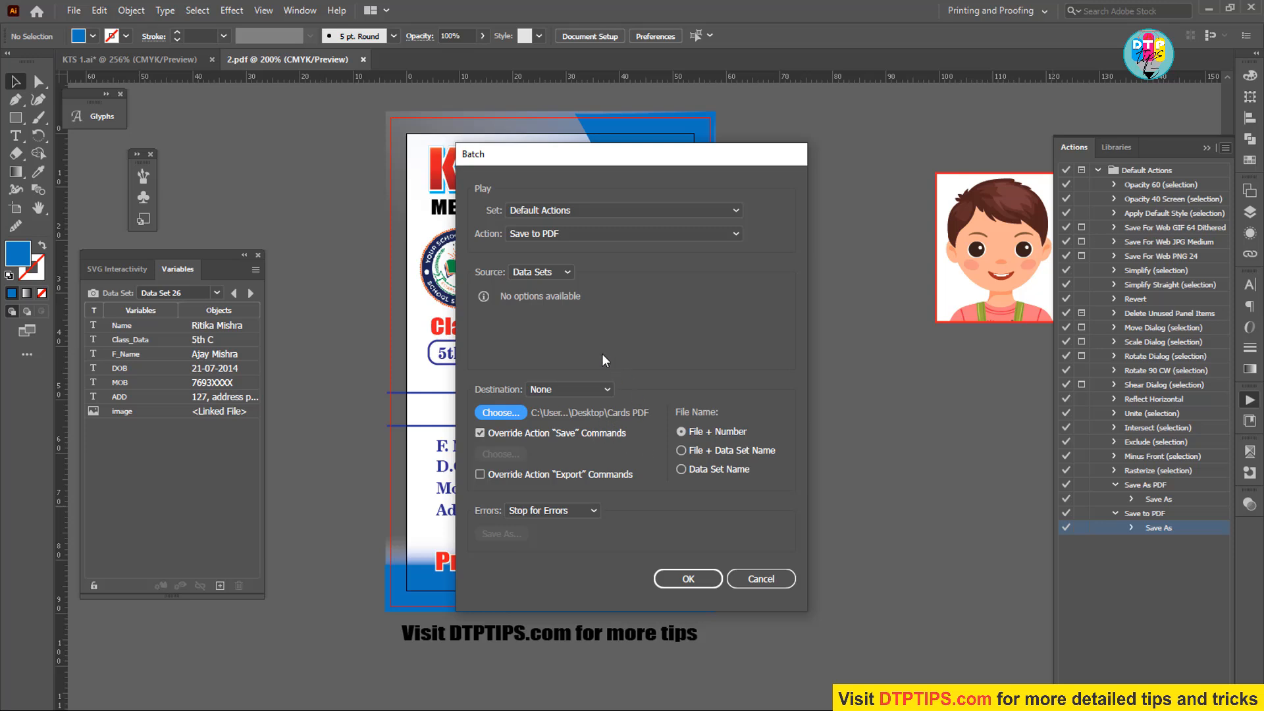
left_click(688, 580)
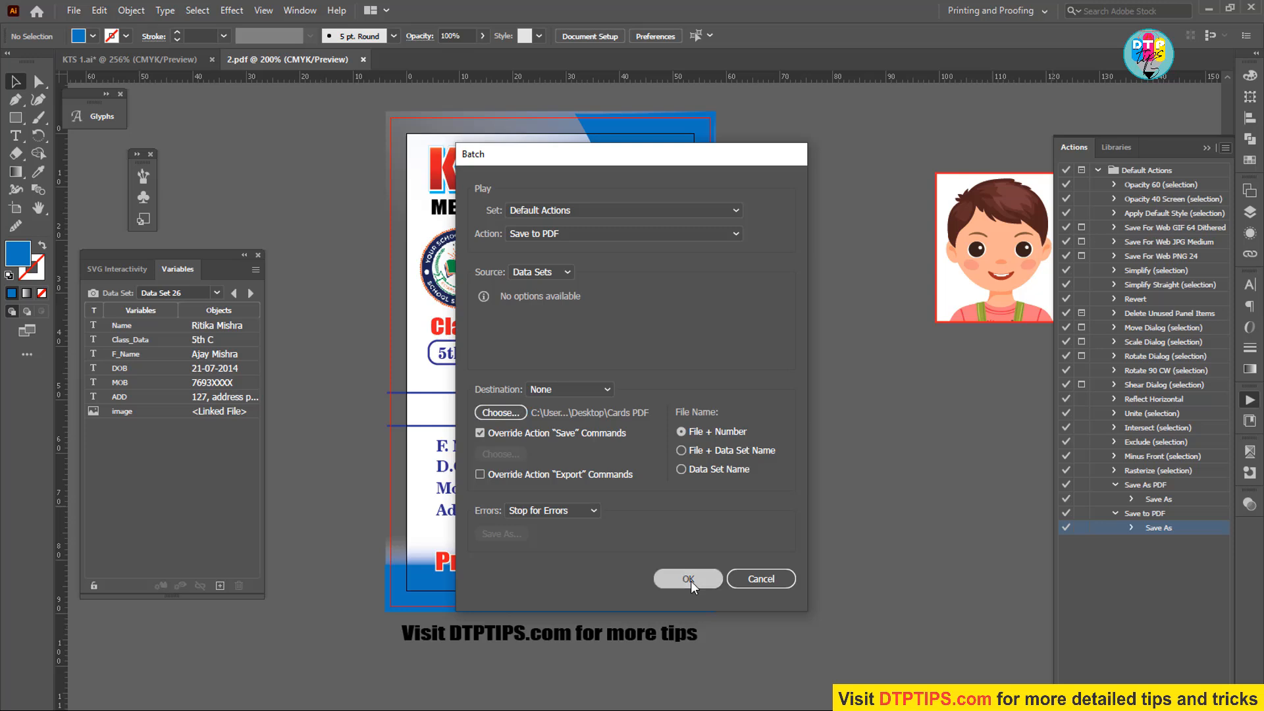
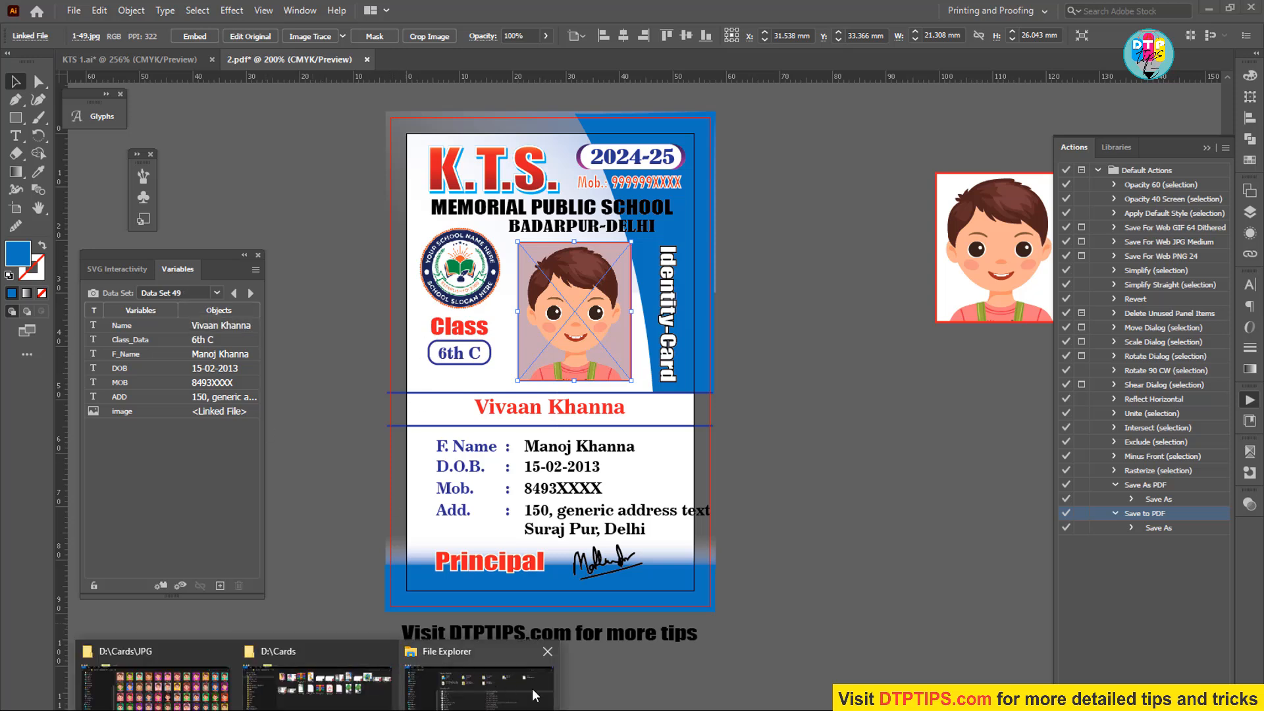
- Open the Cards PDF folder from the desktop and look through the exported card PDFs
key("super+d")
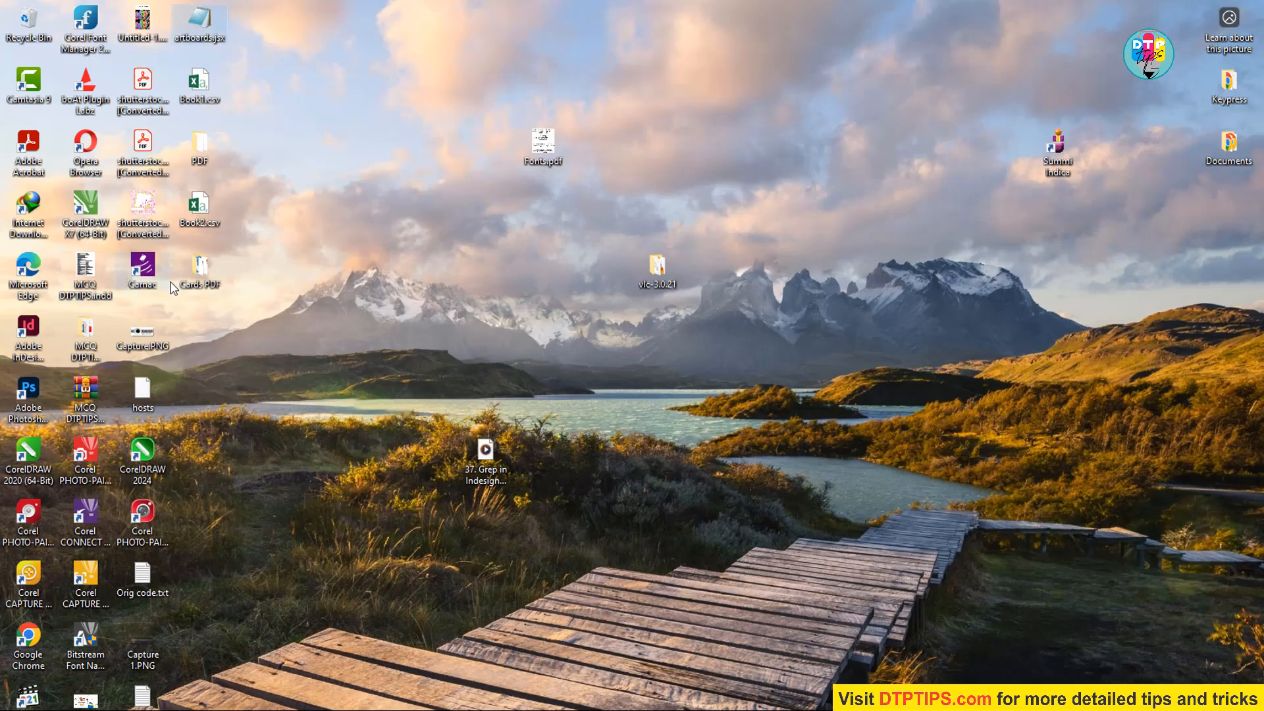
double_click(199, 270)
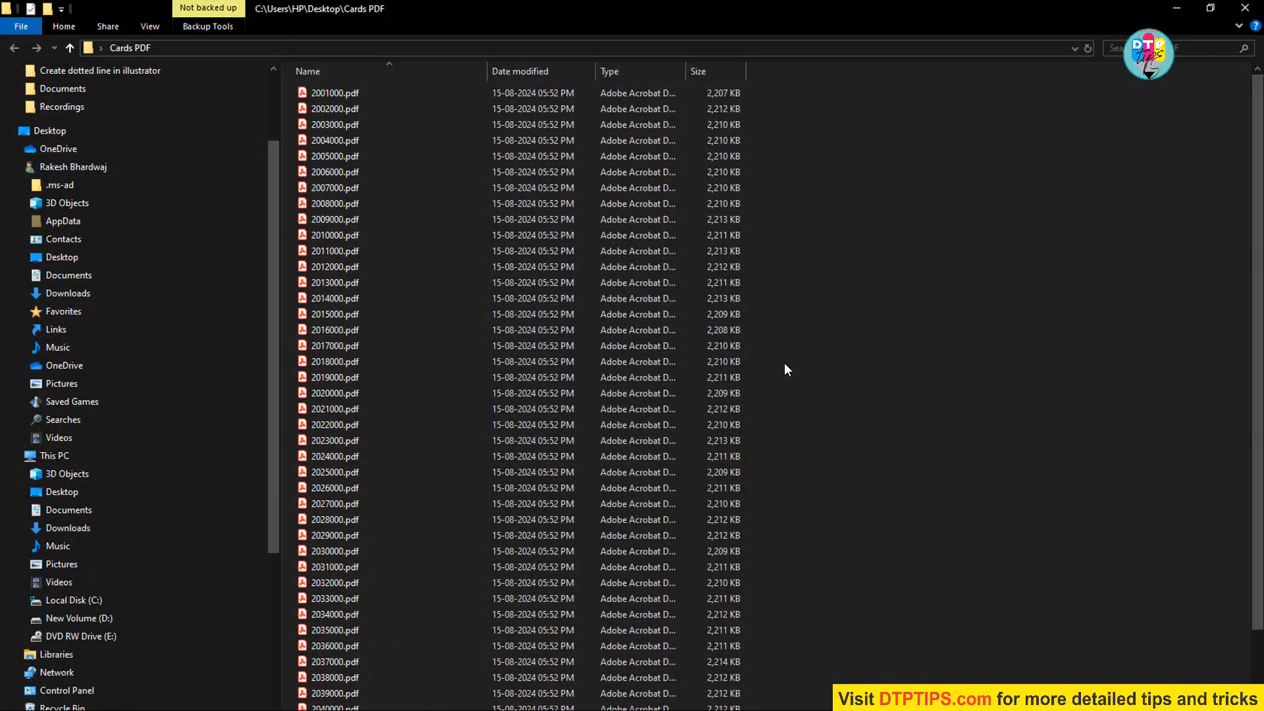
scroll(408, 505, "down", 3)
scroll(409, 490, "up", 3)
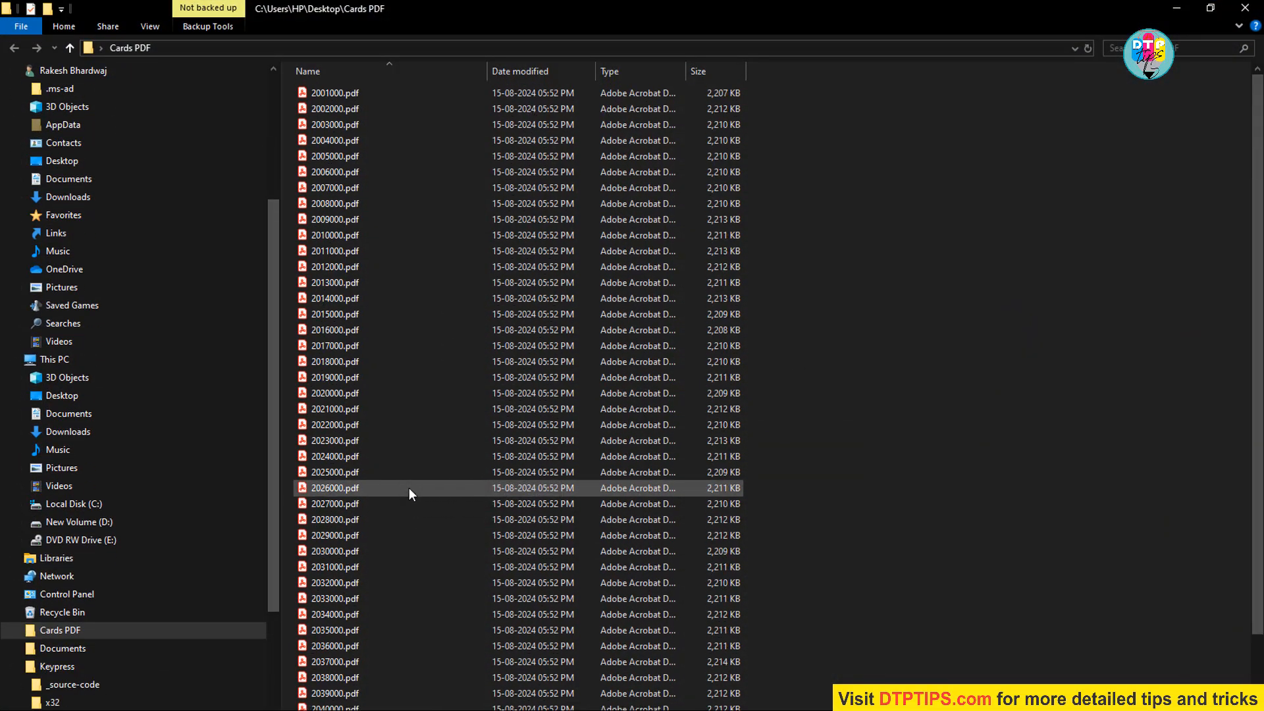
scroll(409, 488, "down", 3)
scroll(481, 480, "up", 3)
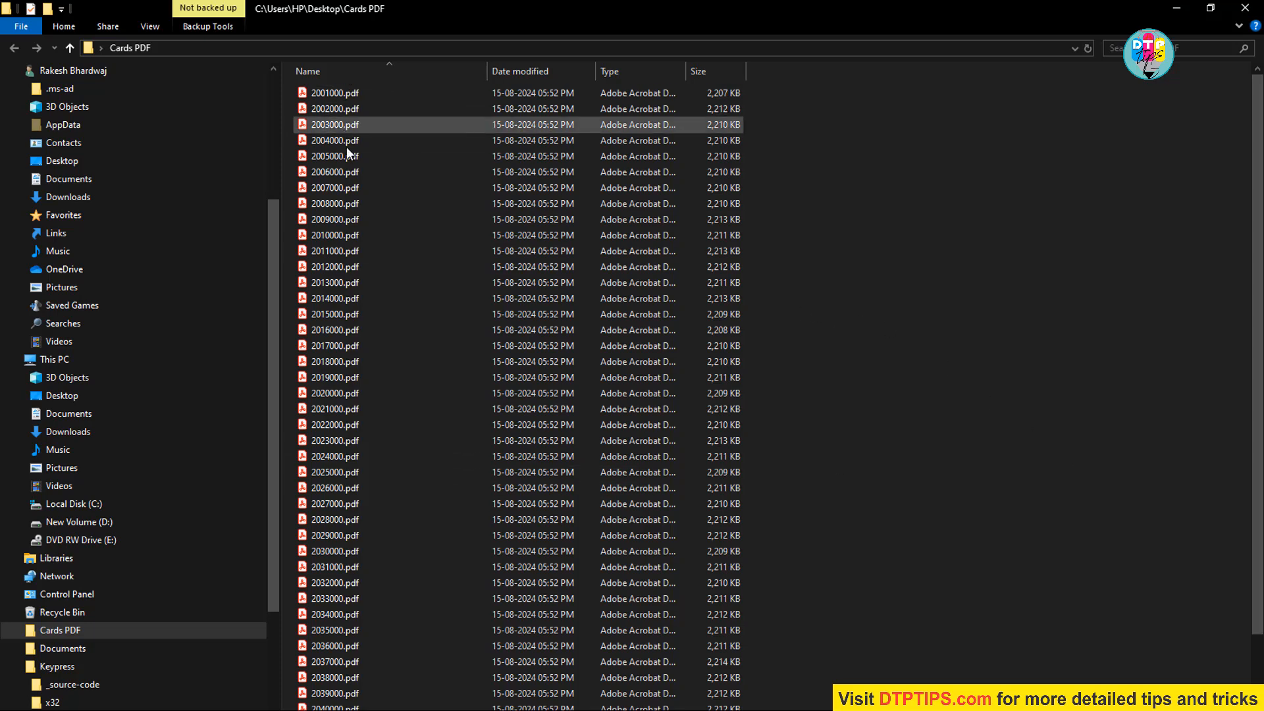
right_click(322, 95)
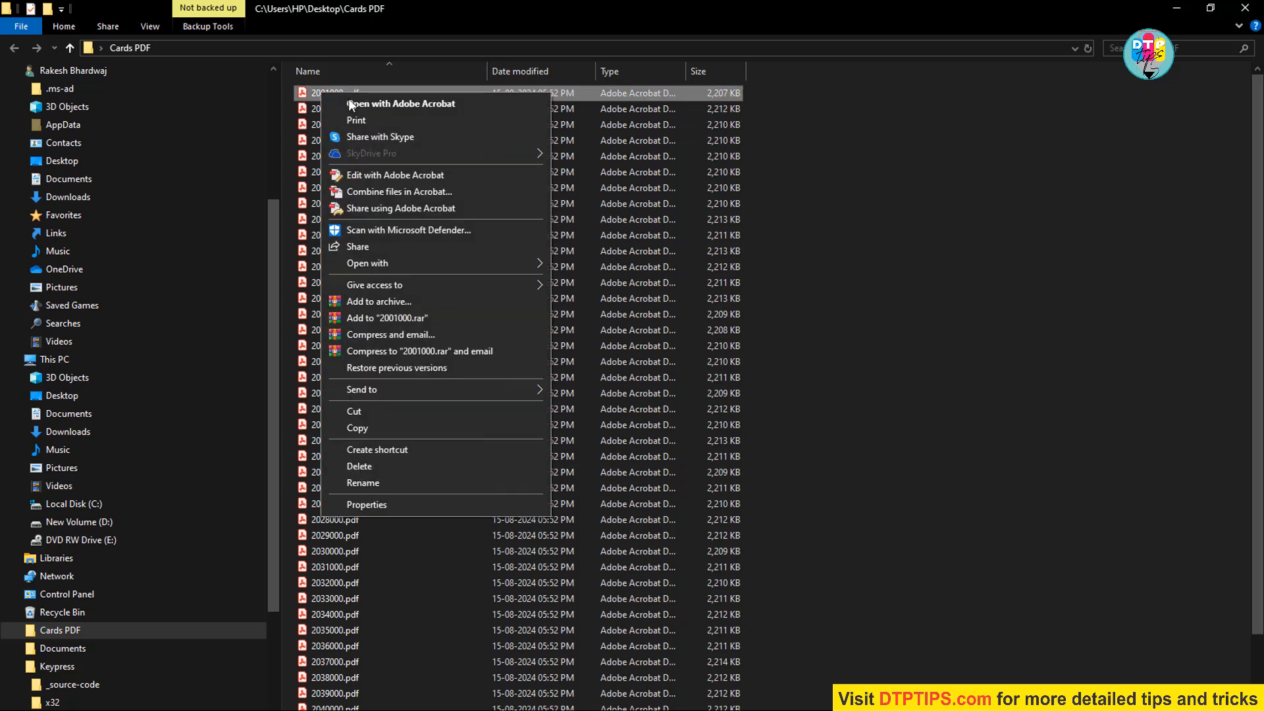
left_click(977, 385)
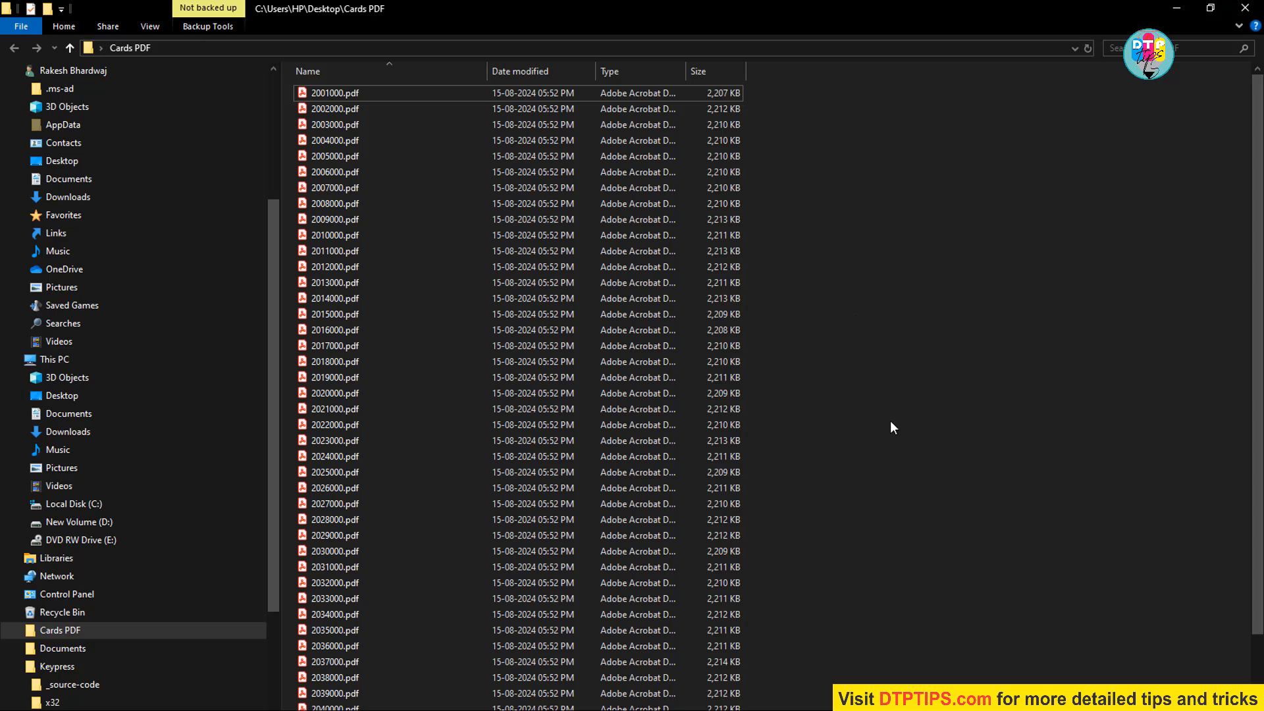
scroll(900, 484, "down", 5)
scroll(896, 476, "up", 5)
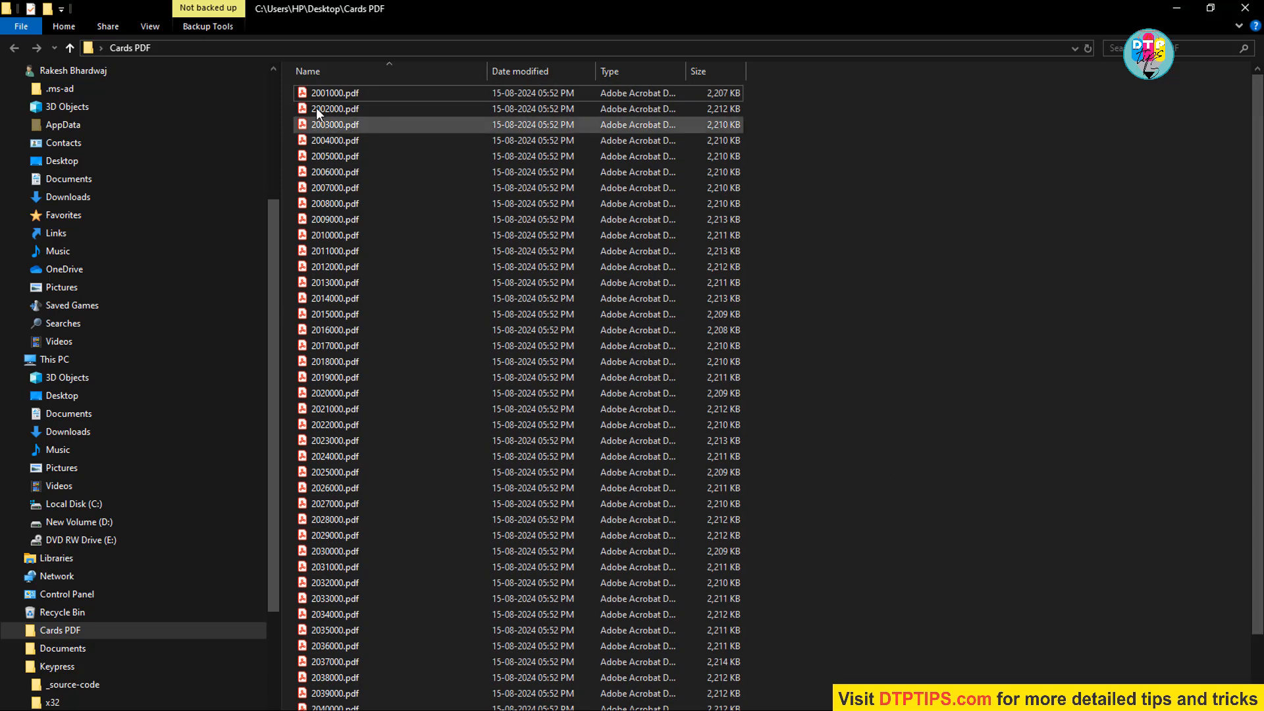
- Load 2001000.pdf into Acrobat's Combine Files and add all the remaining PDFs from the Cards PDF folder
right_click(334, 95)
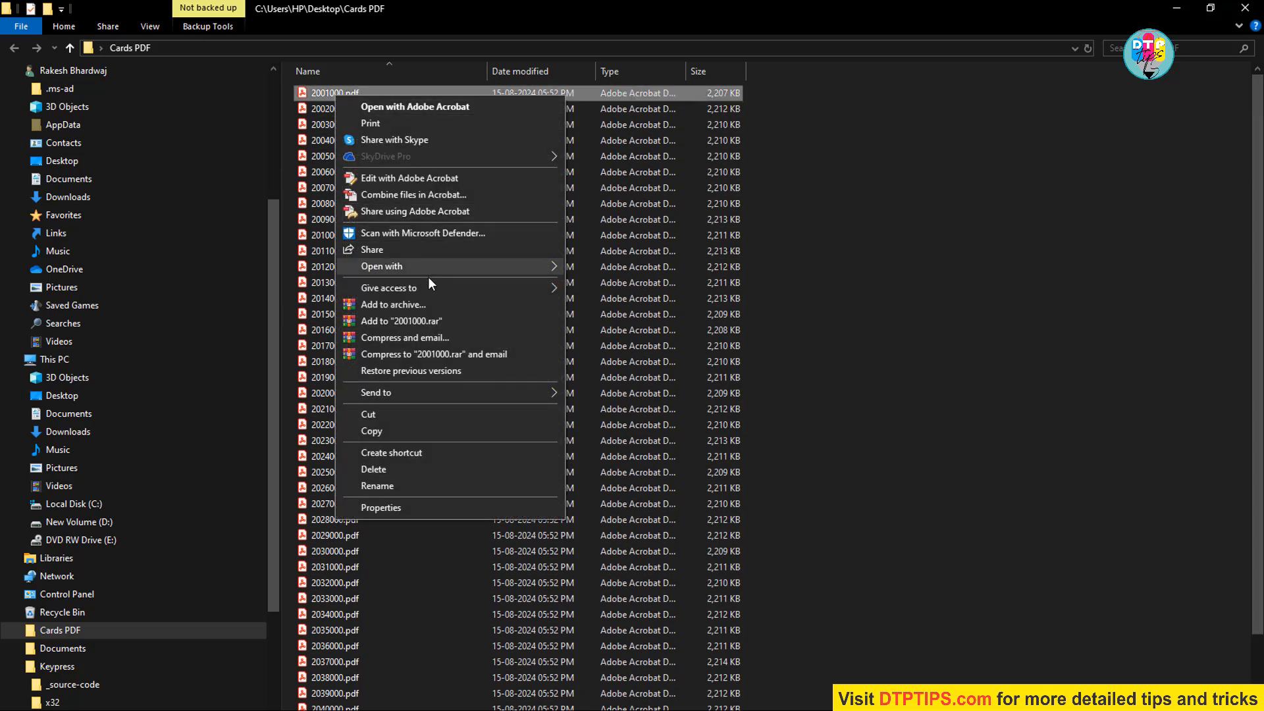
left_click(408, 195)
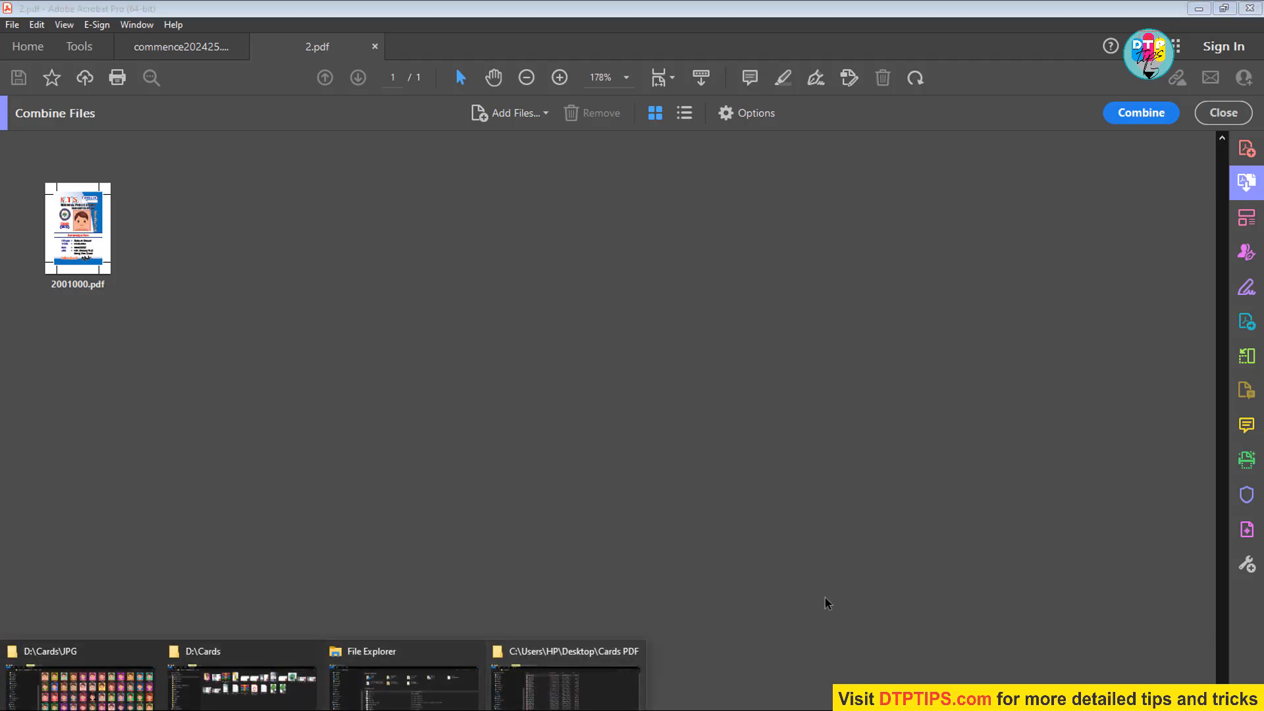
left_click(579, 685)
key("ctrl+a")
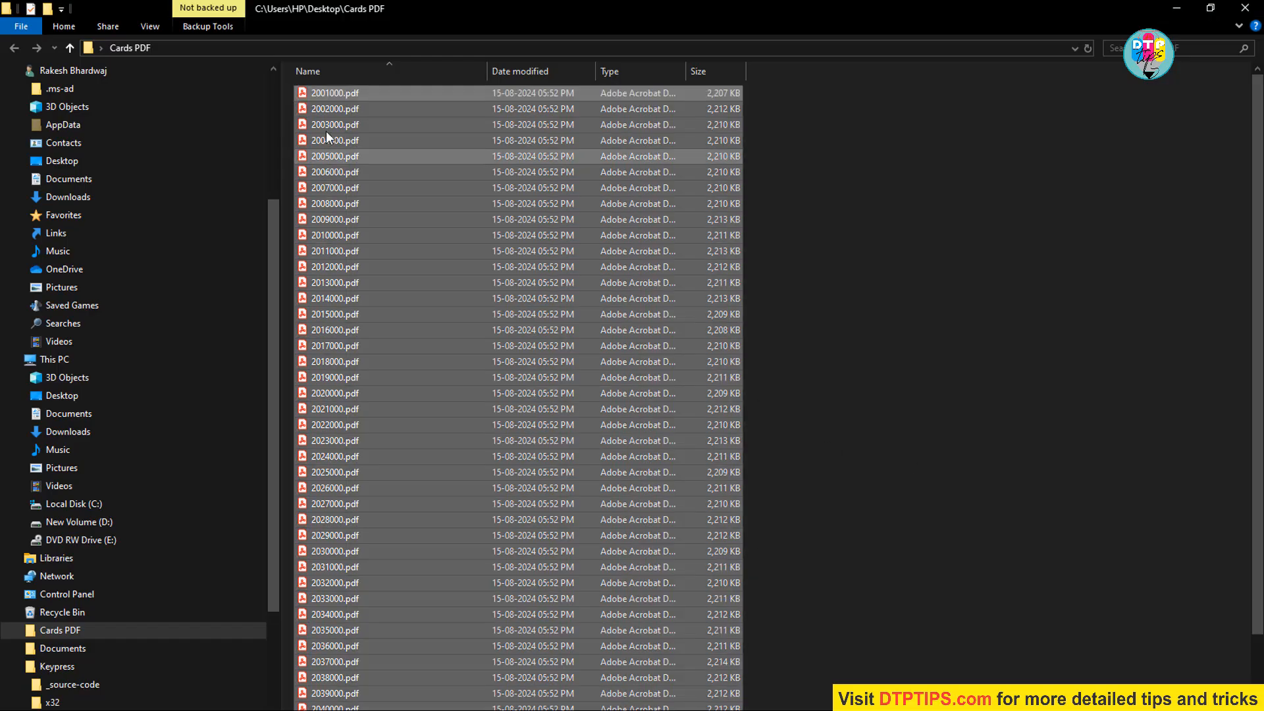
left_click(337, 93, "ctrl")
left_click_drag(303, 128, 548, 337)
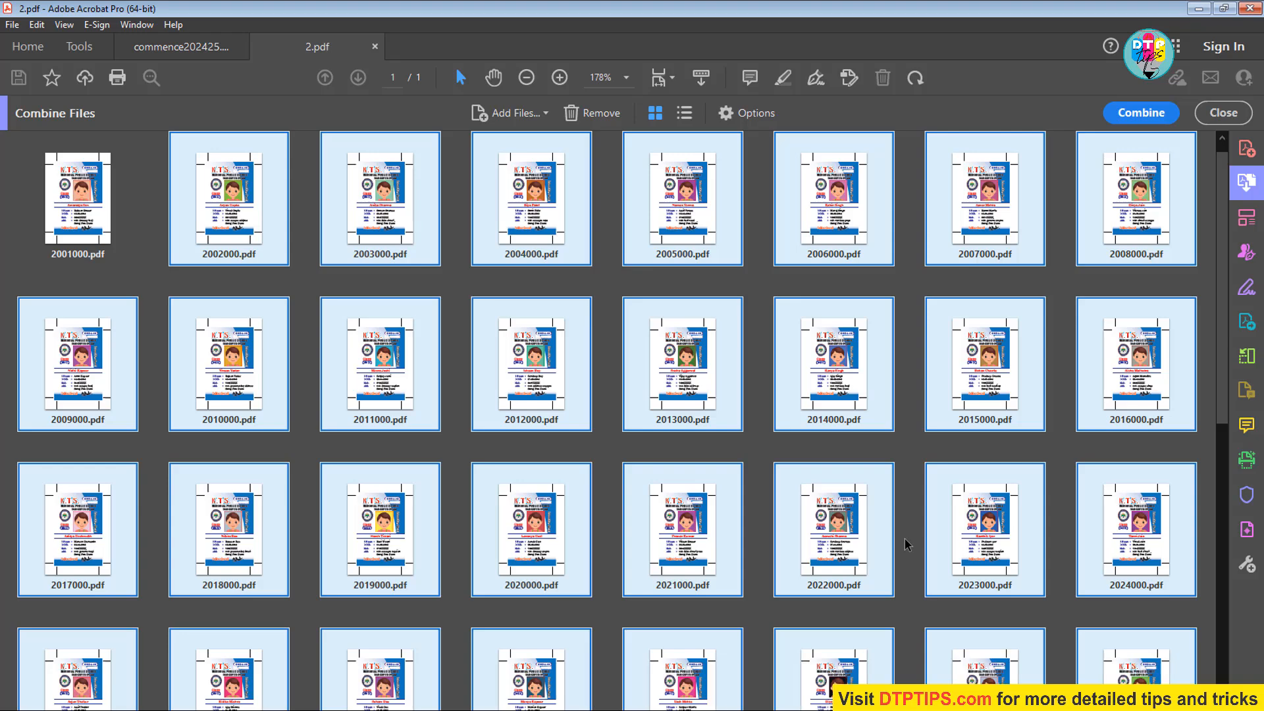
- Review the loaded card PDFs in Combine Files and combine them into a single file
scroll(904, 540, "down", 8)
scroll(906, 540, "up", 7)
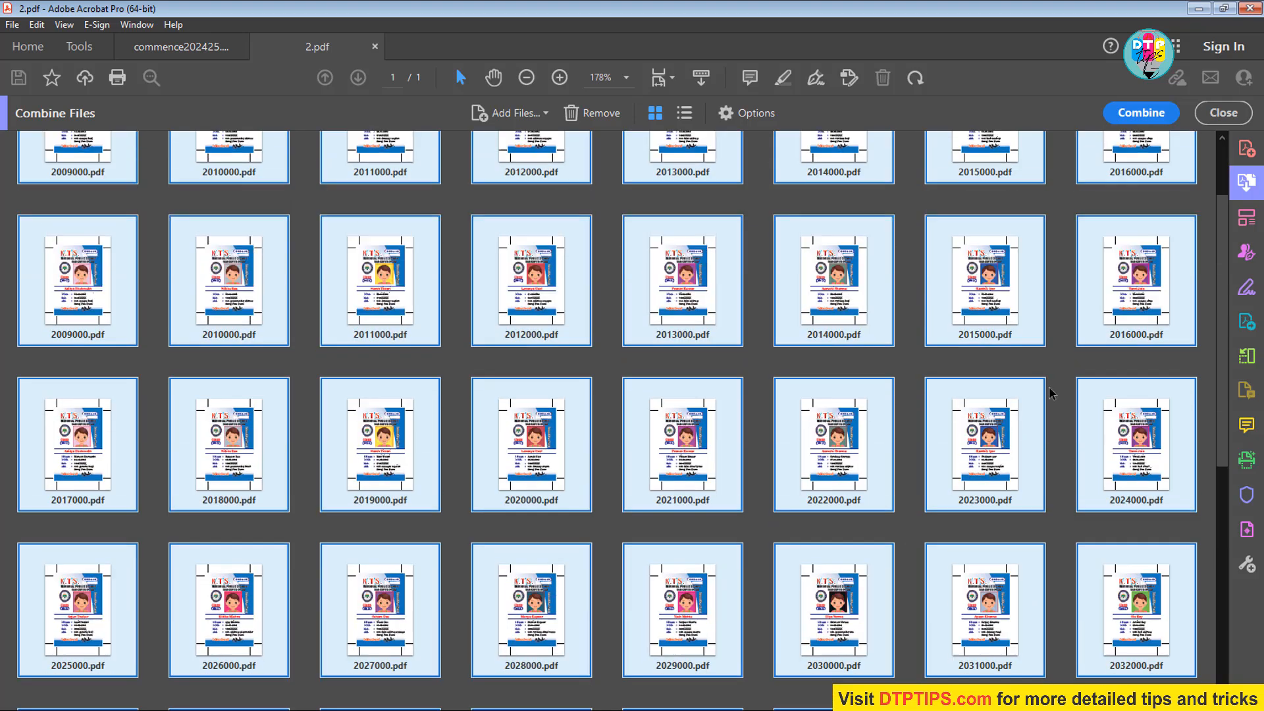
left_click(1141, 112)
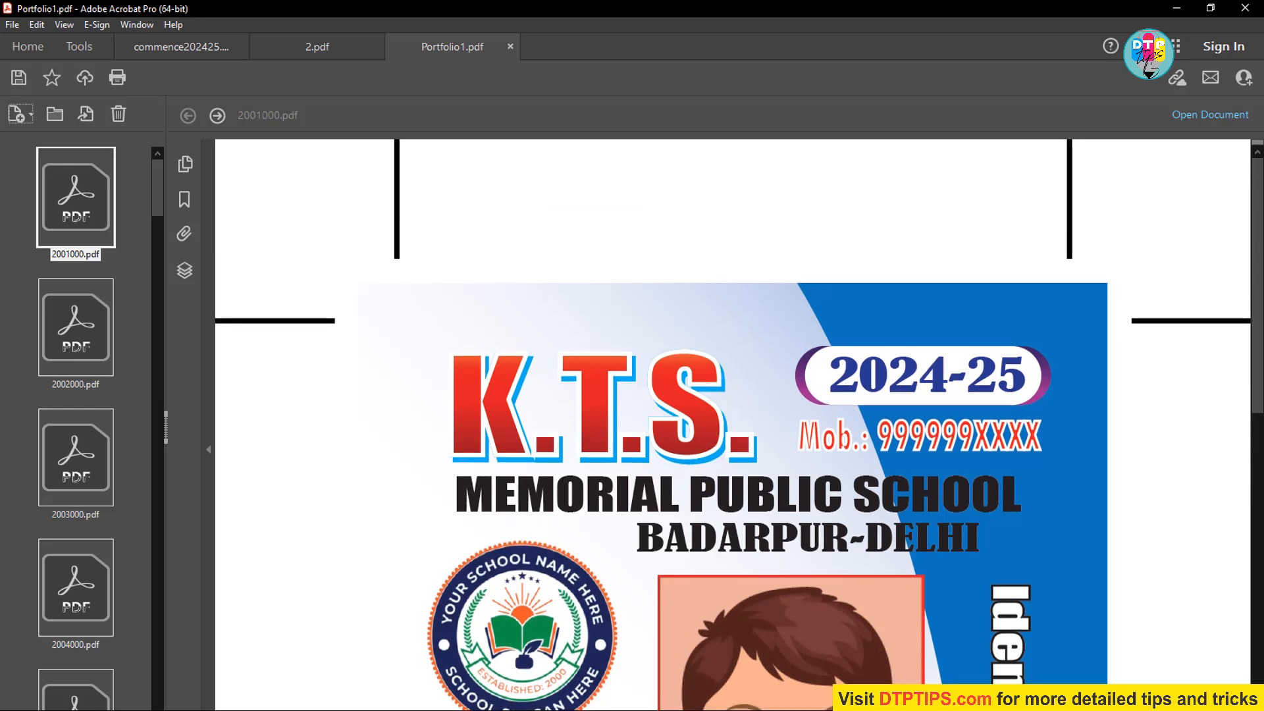
- Switch to Book2.csv in Excel and copy the folder path D:\Cards\JPG\ from cell G2 into H2
key("alt+Tab")
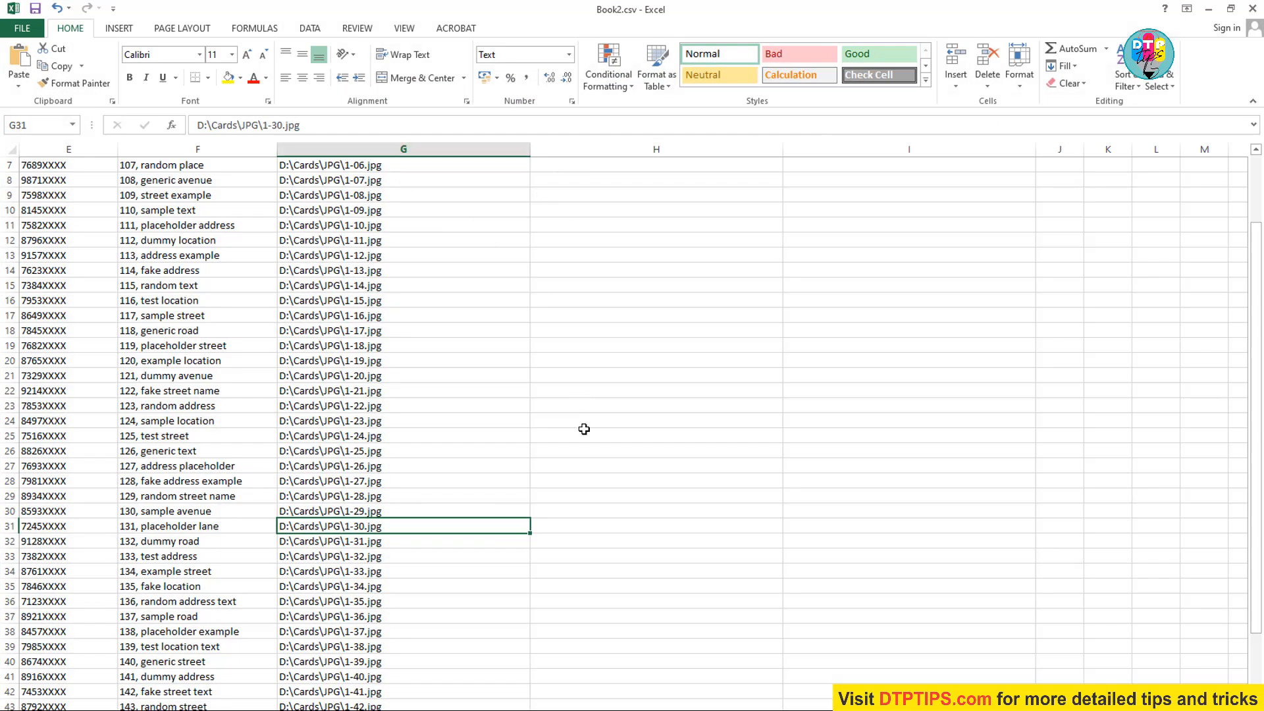
scroll(583, 447, "up", 2)
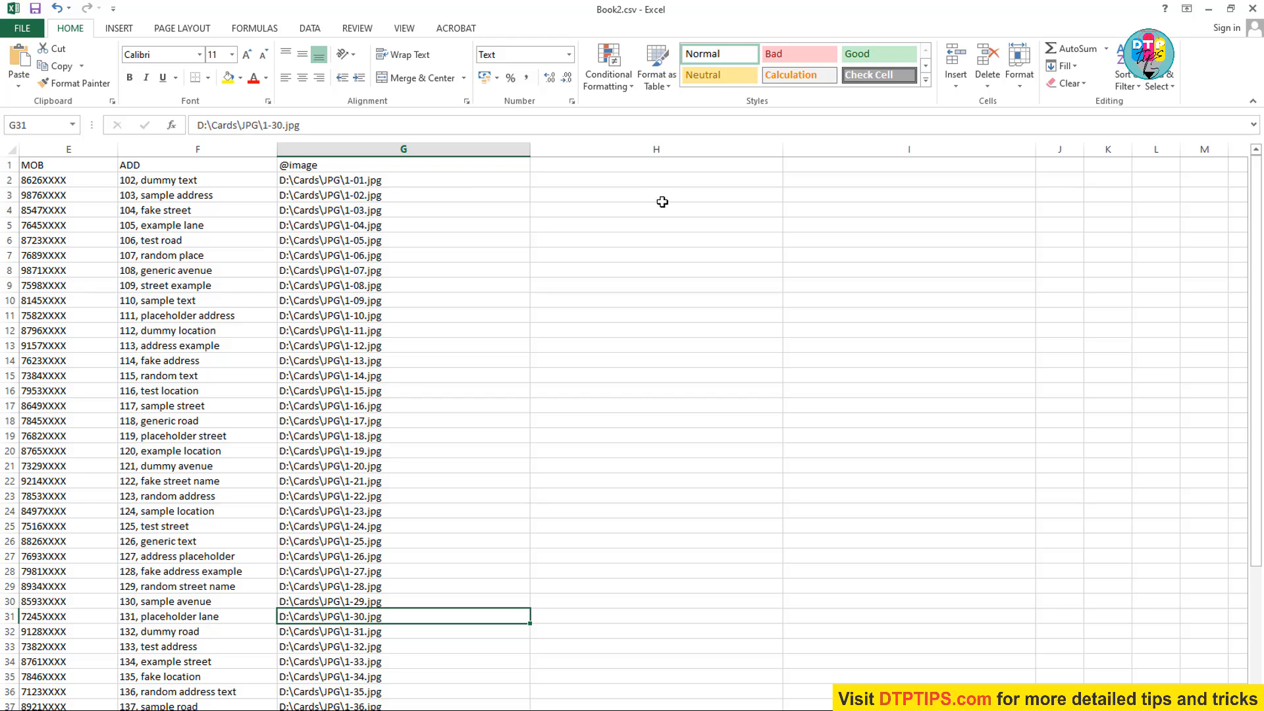
double_click(325, 180)
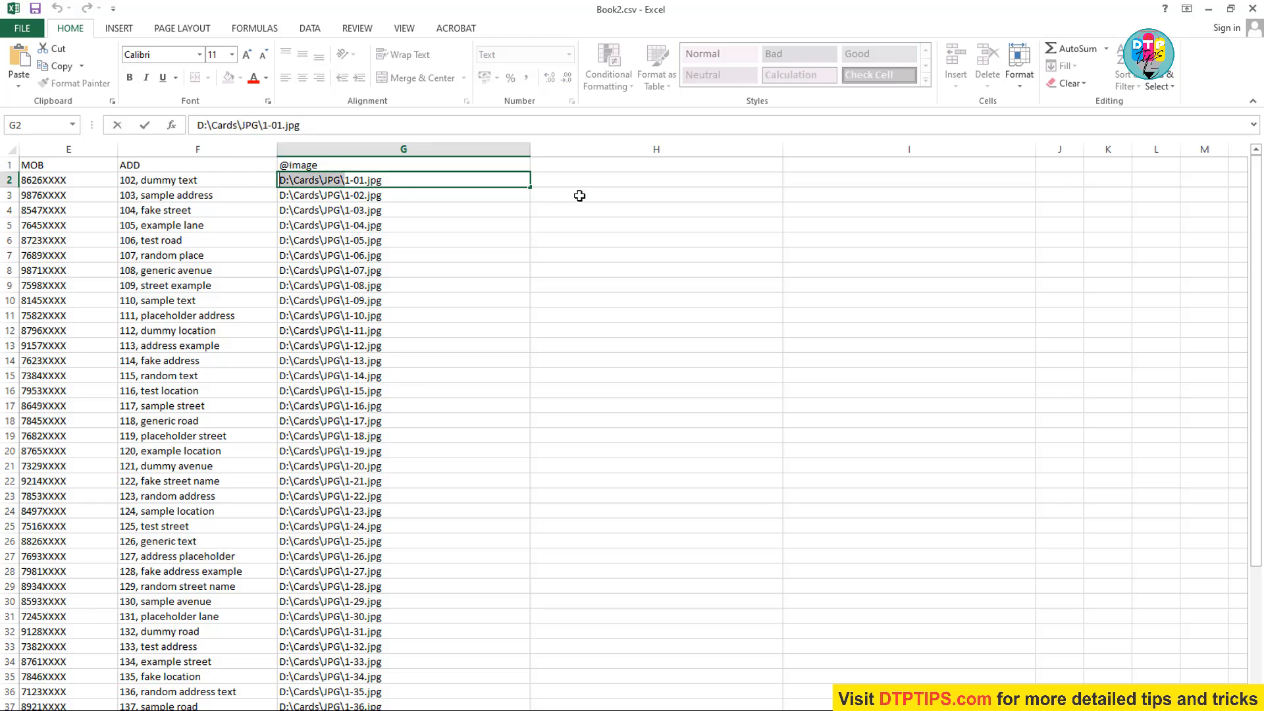
left_click(605, 184)
type("D:\\Cards\\JPG\\")
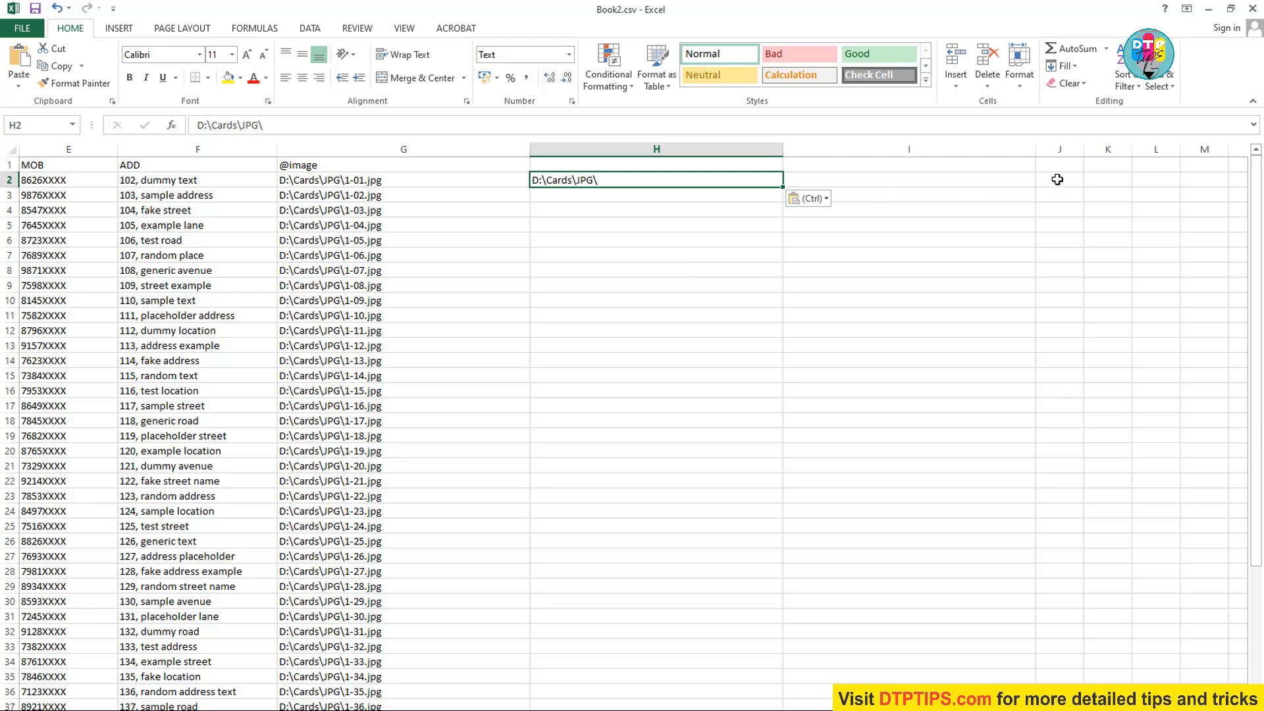
- Try entering the image number 1-01 in cell I2
left_click(900, 184)
type("1")
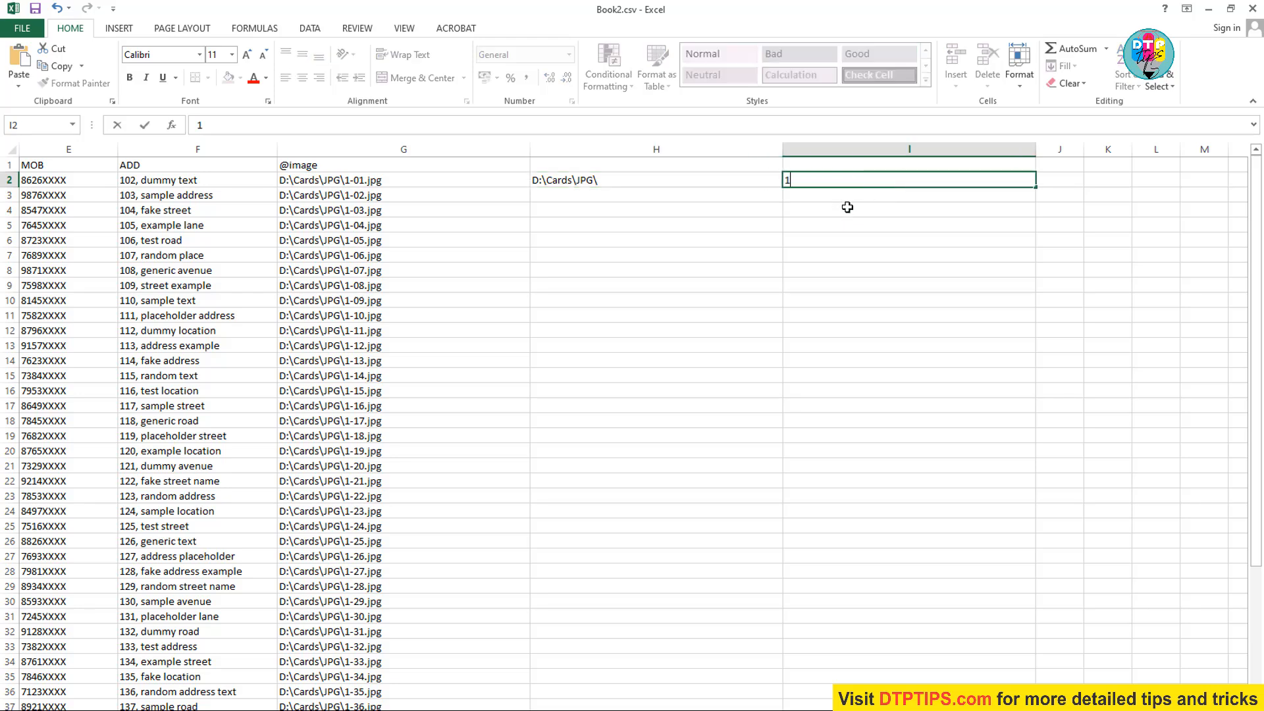
type("-01")
left_click(1062, 181)
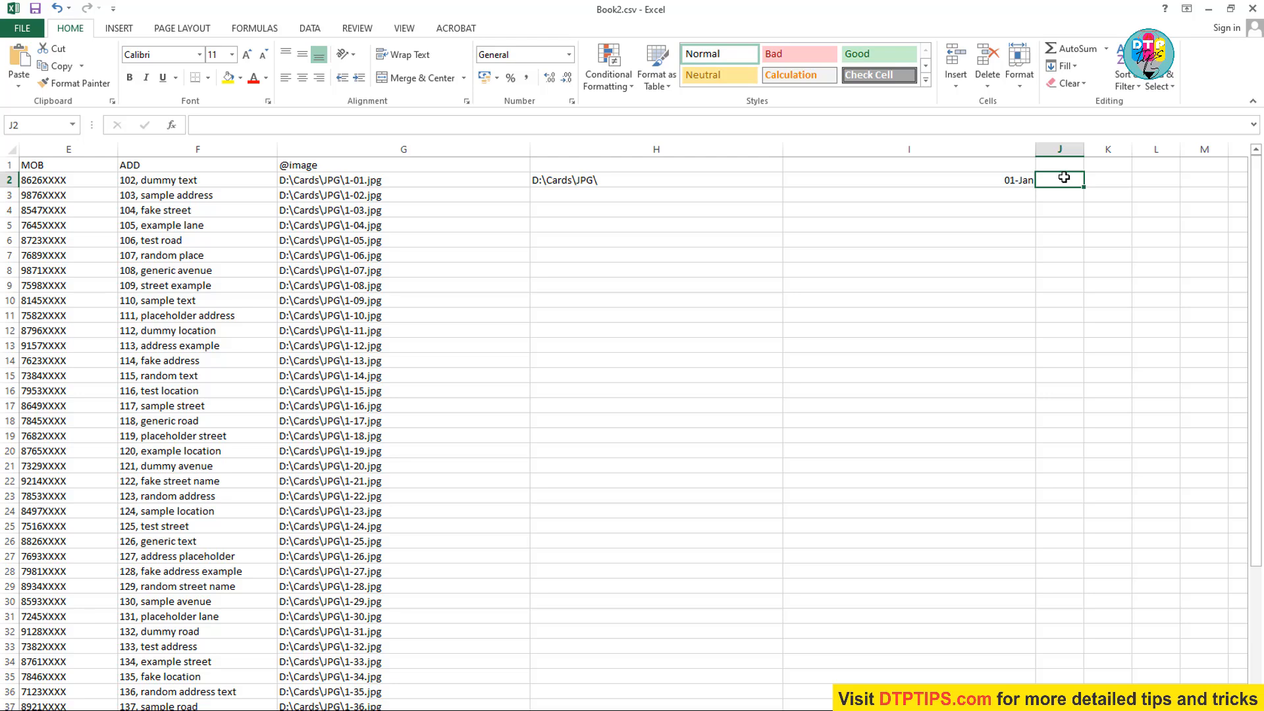
- Format the whole of column I as Text
left_click(982, 183)
left_click(915, 143)
right_click(915, 142)
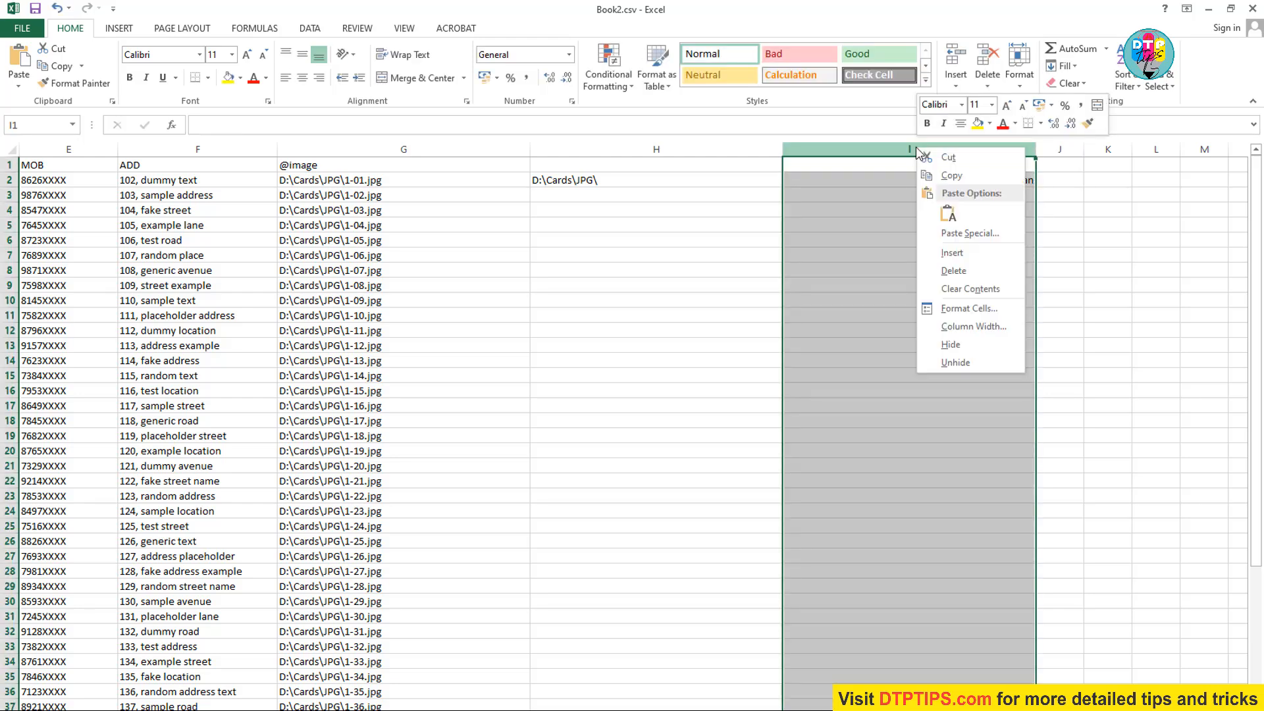
left_click(958, 313)
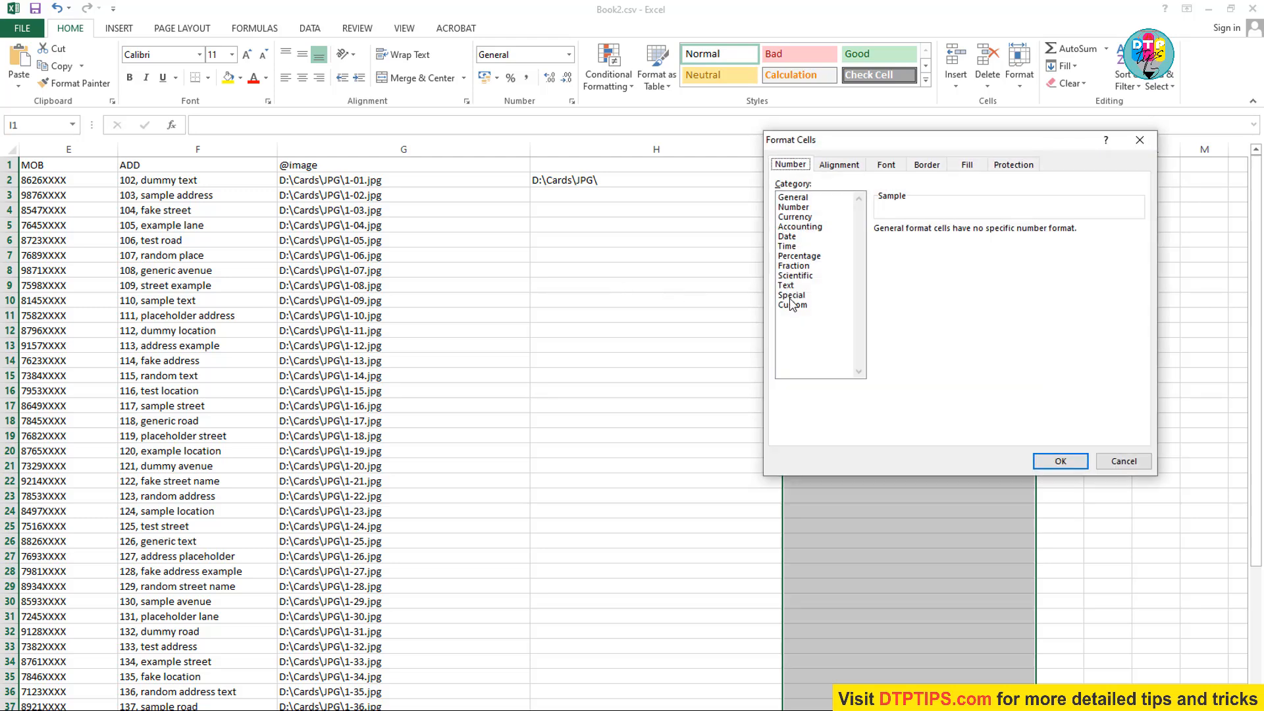
left_click(788, 285)
left_click(1059, 467)
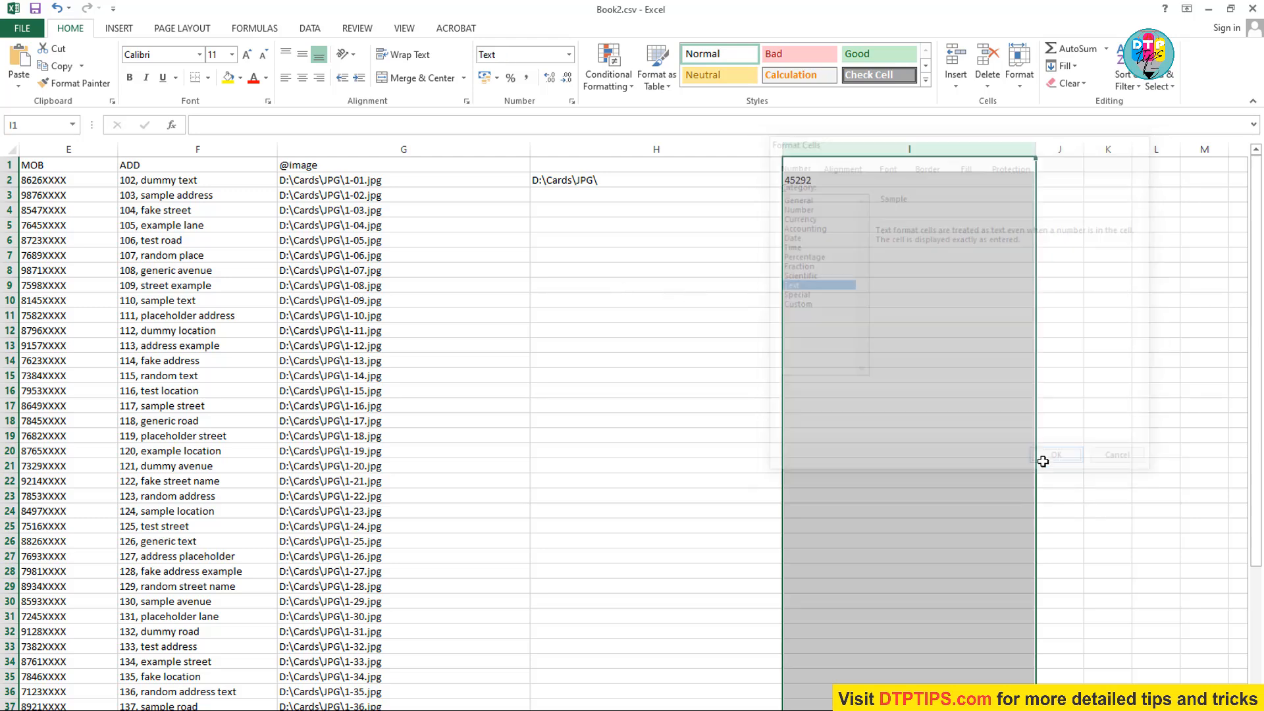
- Replace the content of cell I2 with the image number 1-01
left_click(842, 176)
double_click(918, 184)
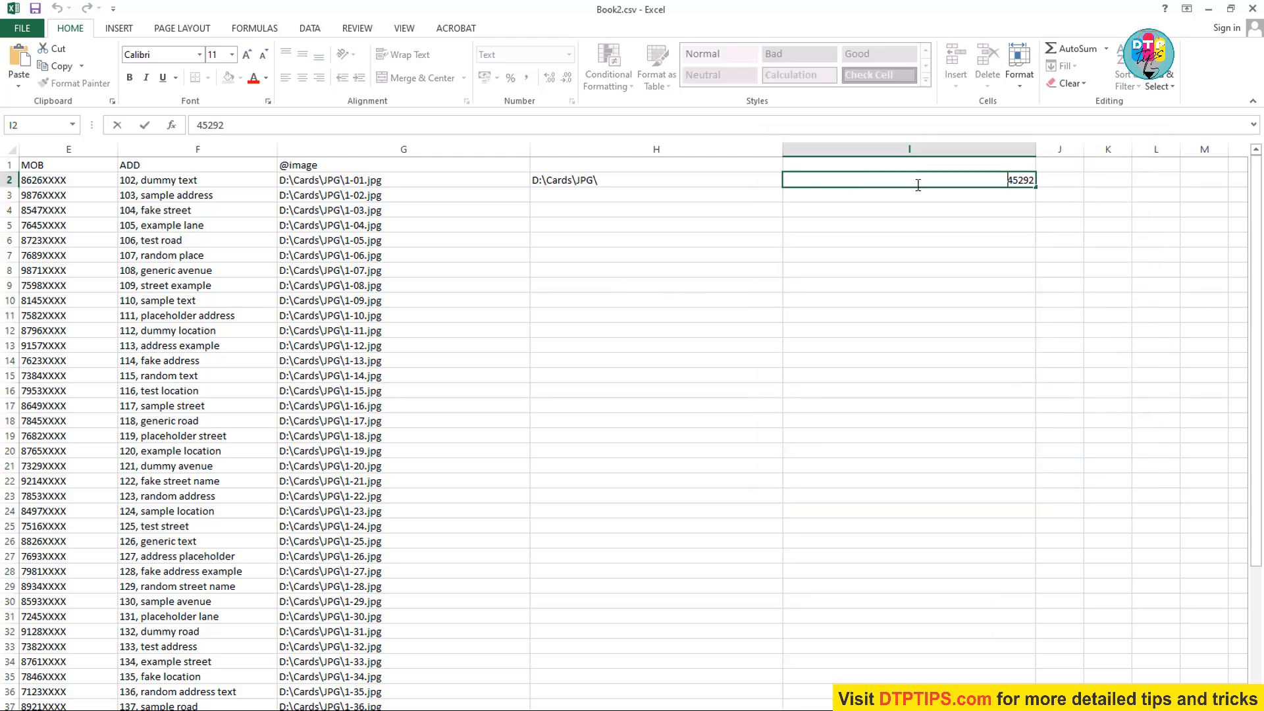
key("Delete")
key("Delete")
key("Delete")
type("1-01")
key("Return")
- Enter the file extension .jpg in cell J2
double_click(1058, 179)
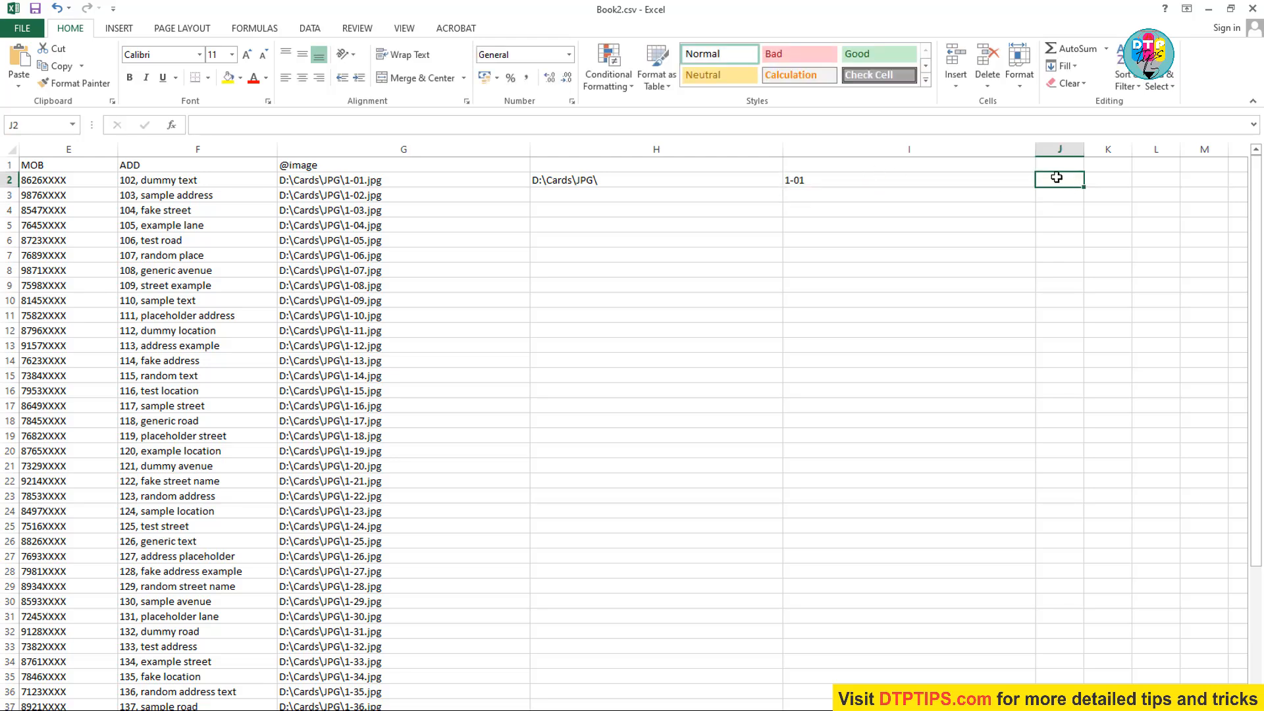
type(".j")
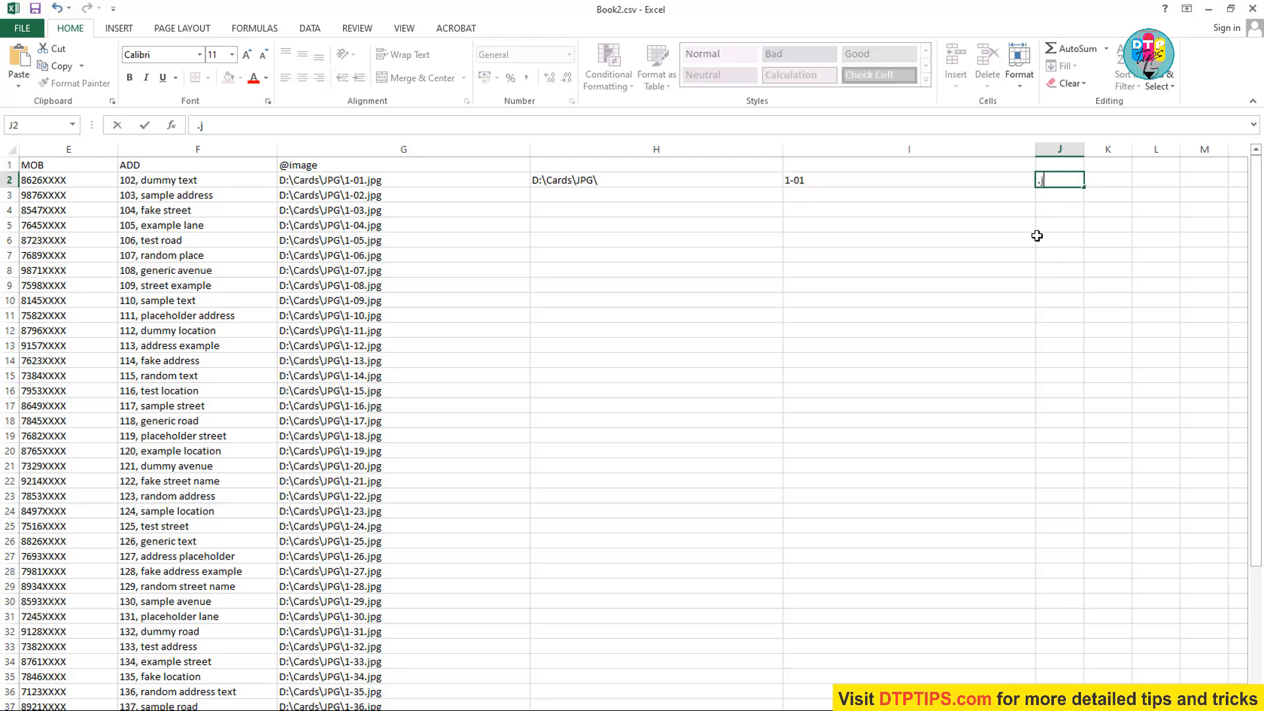
type("pg")
key("Return")
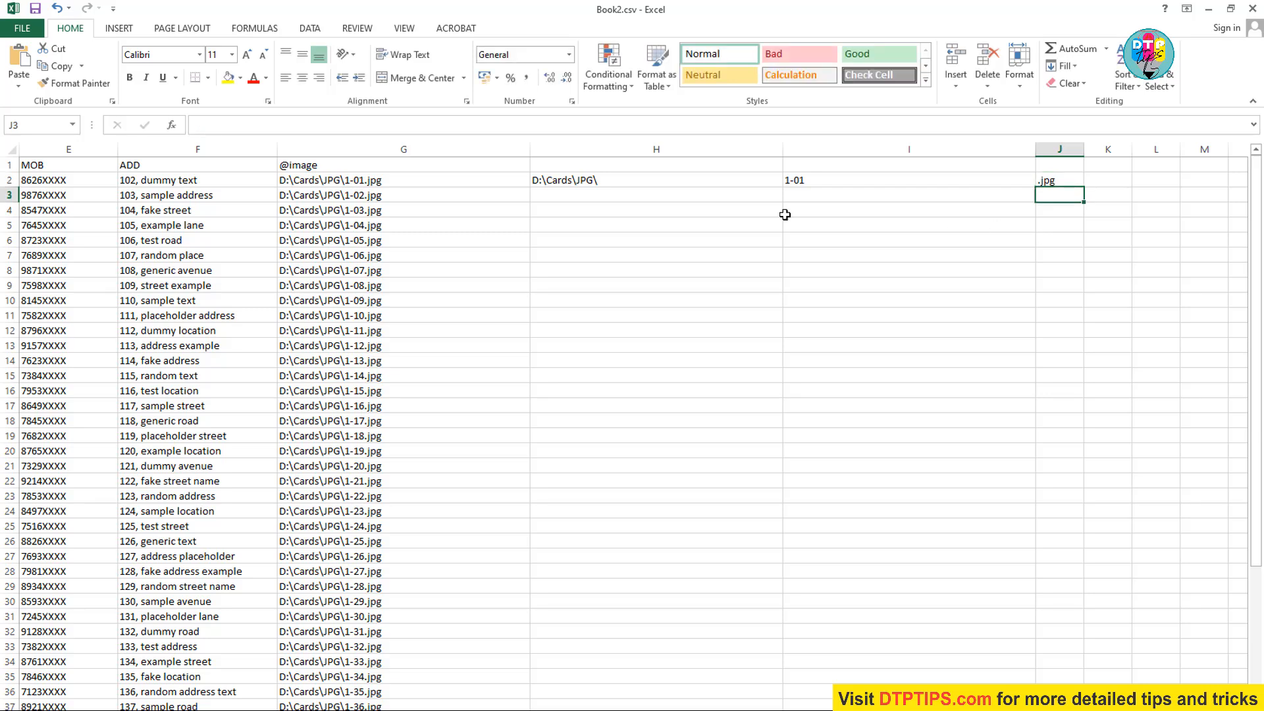
- Fill the folder path D:\Cards\JPG\ from cell H2 down column H to row 50
left_click(638, 177)
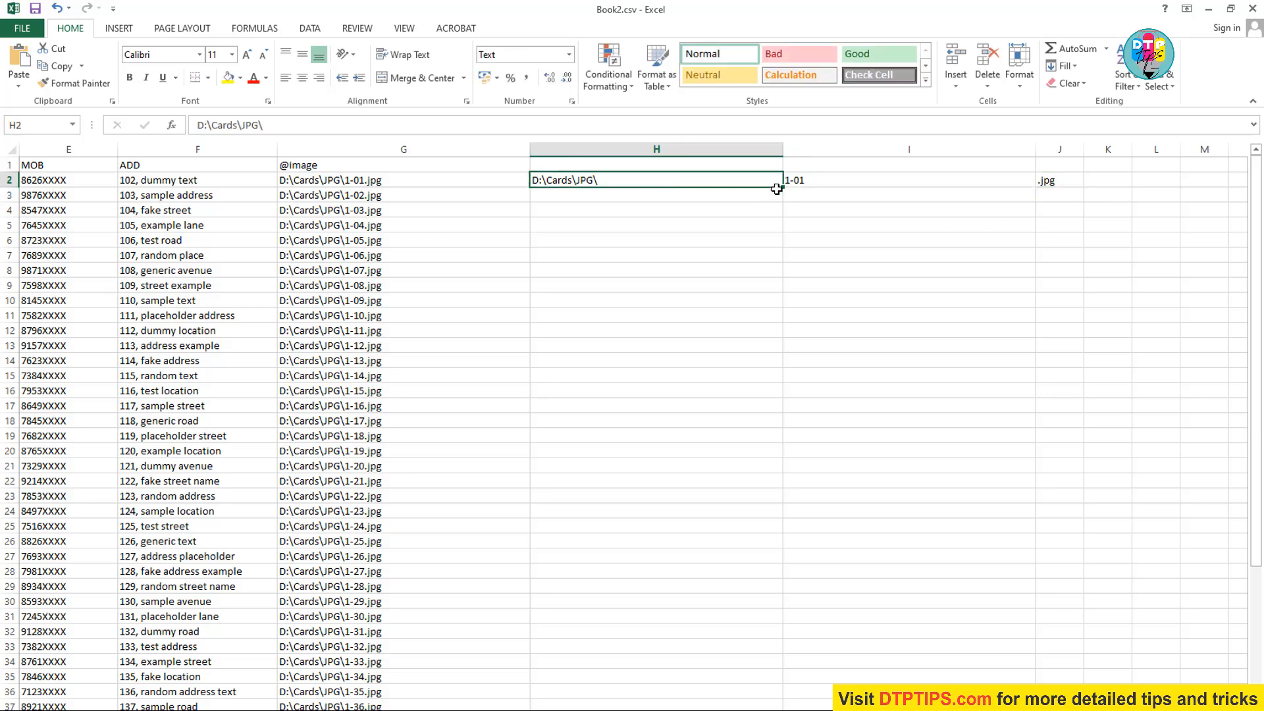
left_click_drag(784, 188, 713, 697)
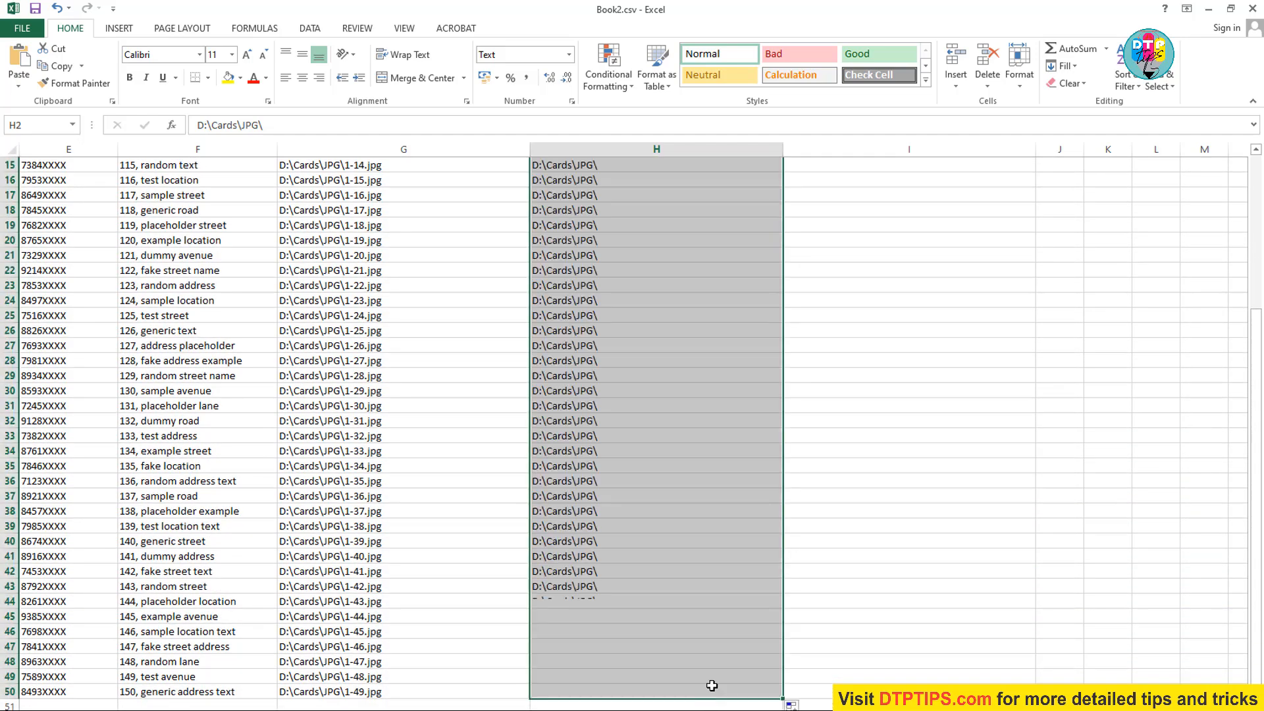
scroll(593, 300, "up", 5)
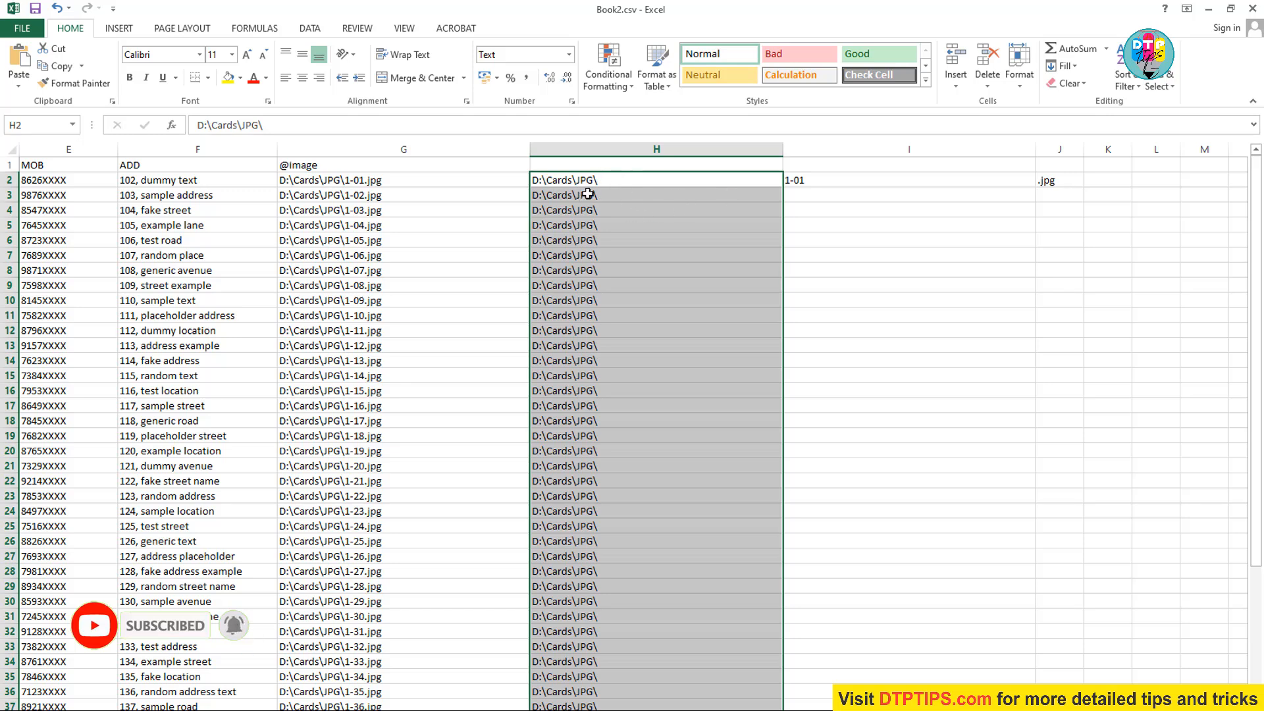
- Fill the image number series from 1-01 in cell I2 down column I to 1-49 in row 50
left_click(860, 181)
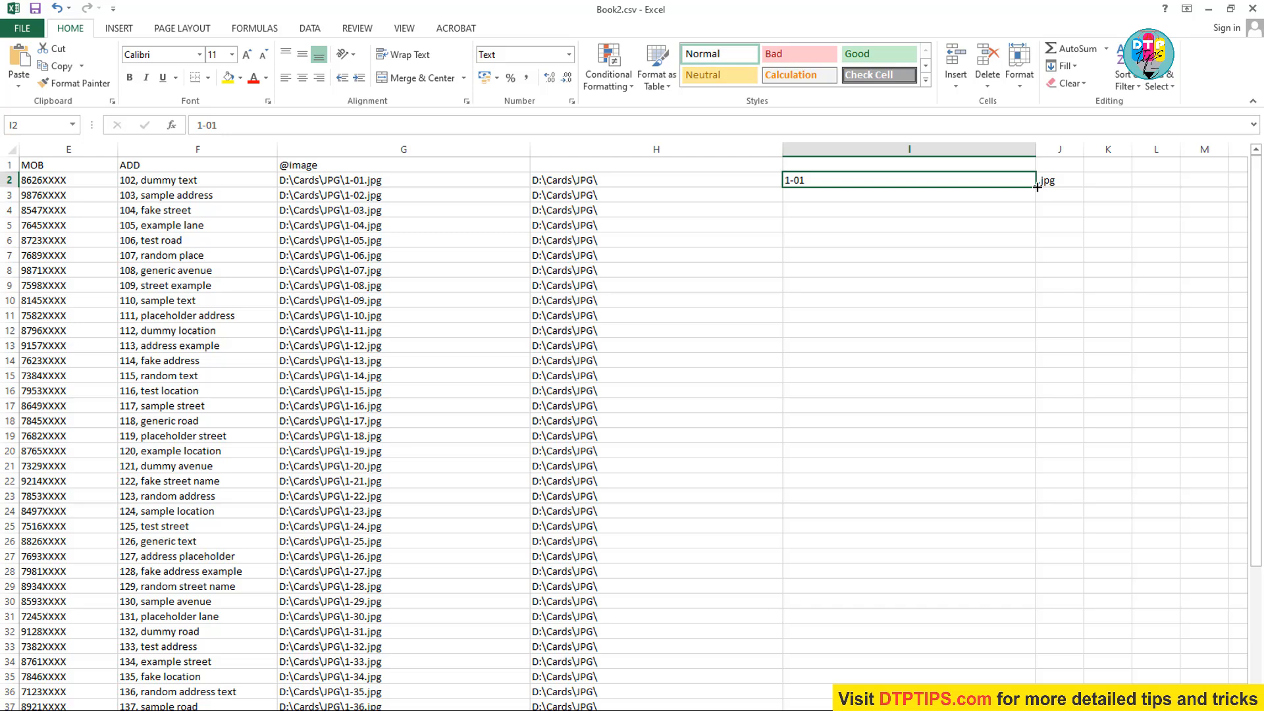
left_click_drag(1036, 187, 1037, 618)
left_click_drag(1036, 694, 1037, 695)
scroll(869, 417, "up", 5)
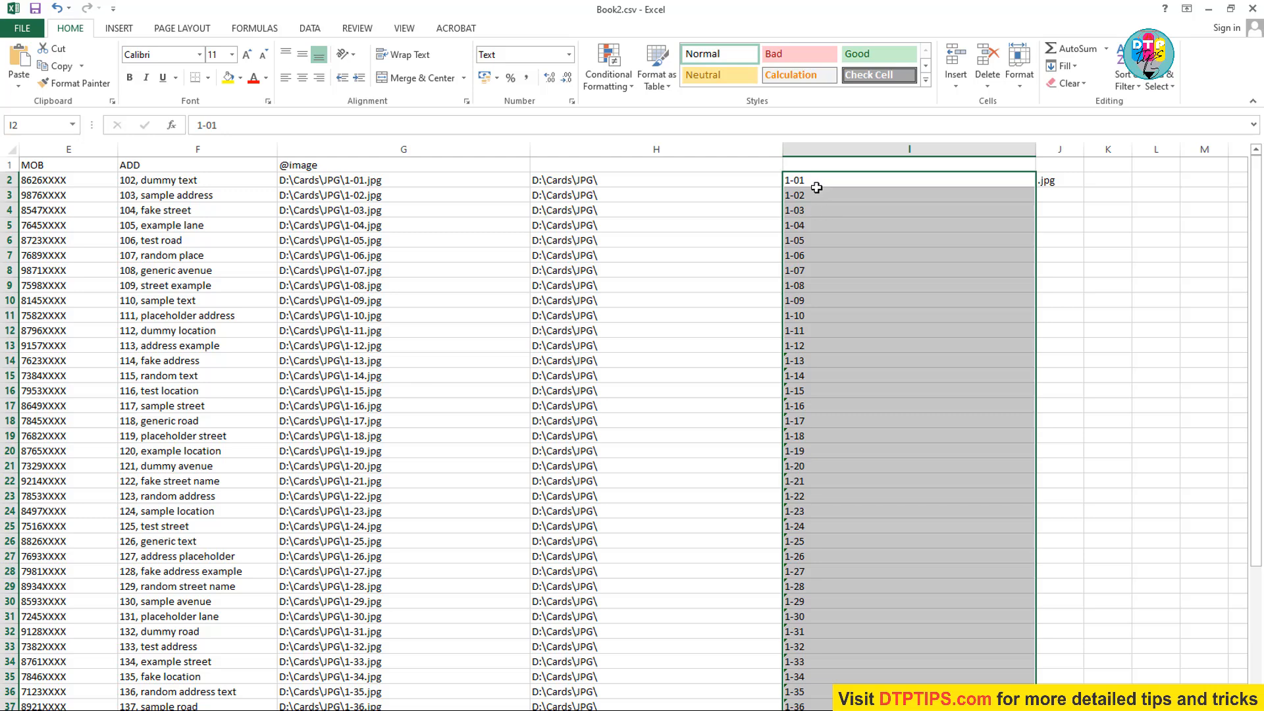
- Fill the extension .jpg from cell J2 down column J to row 50
left_click(1066, 183)
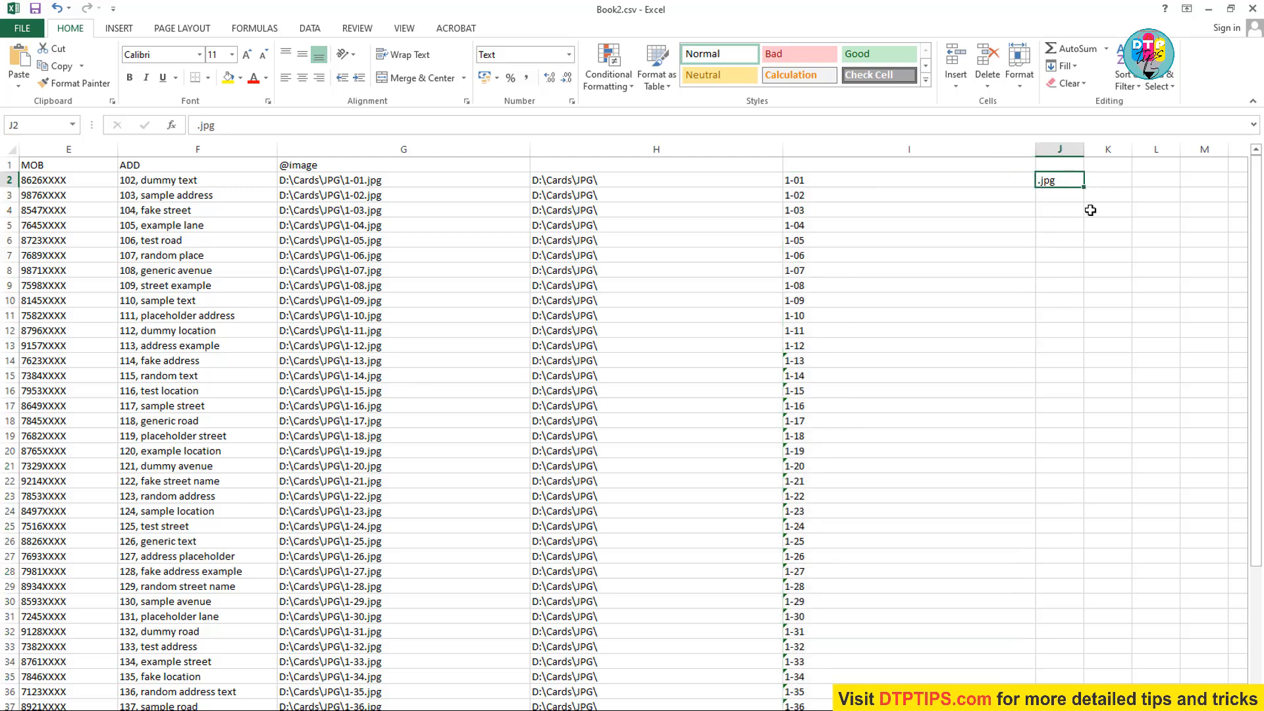
left_click_drag(1083, 188, 1092, 691)
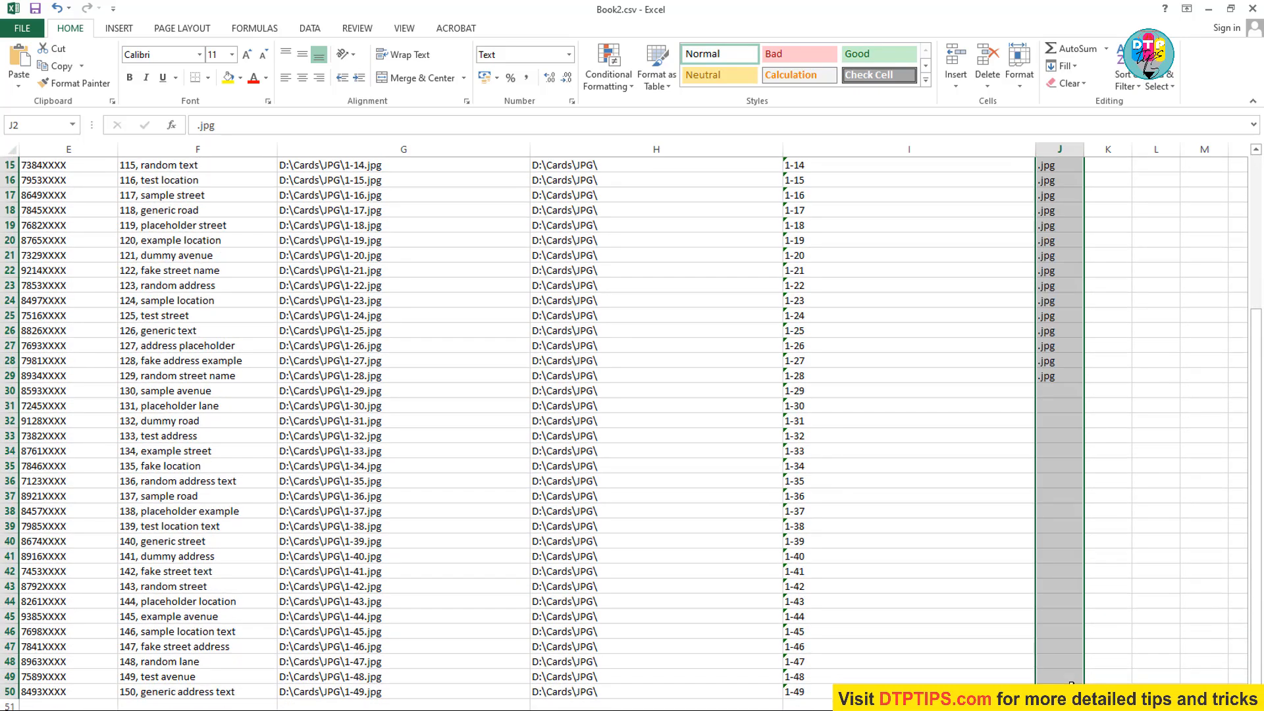
left_click(1188, 360)
scroll(788, 374, "up", 5)
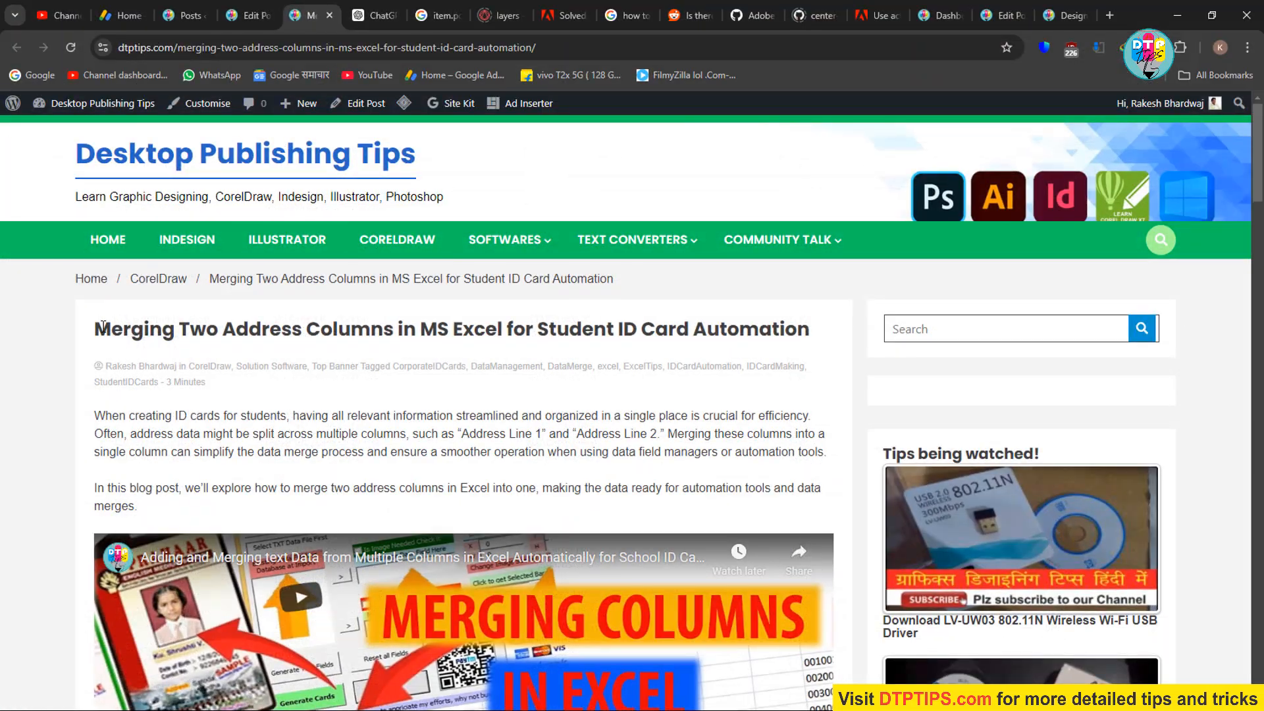
- In the browser article on merging two address columns, find and copy the formula =CONCATENATE(A2, " ", B2)
left_click_drag(97, 327, 811, 329)
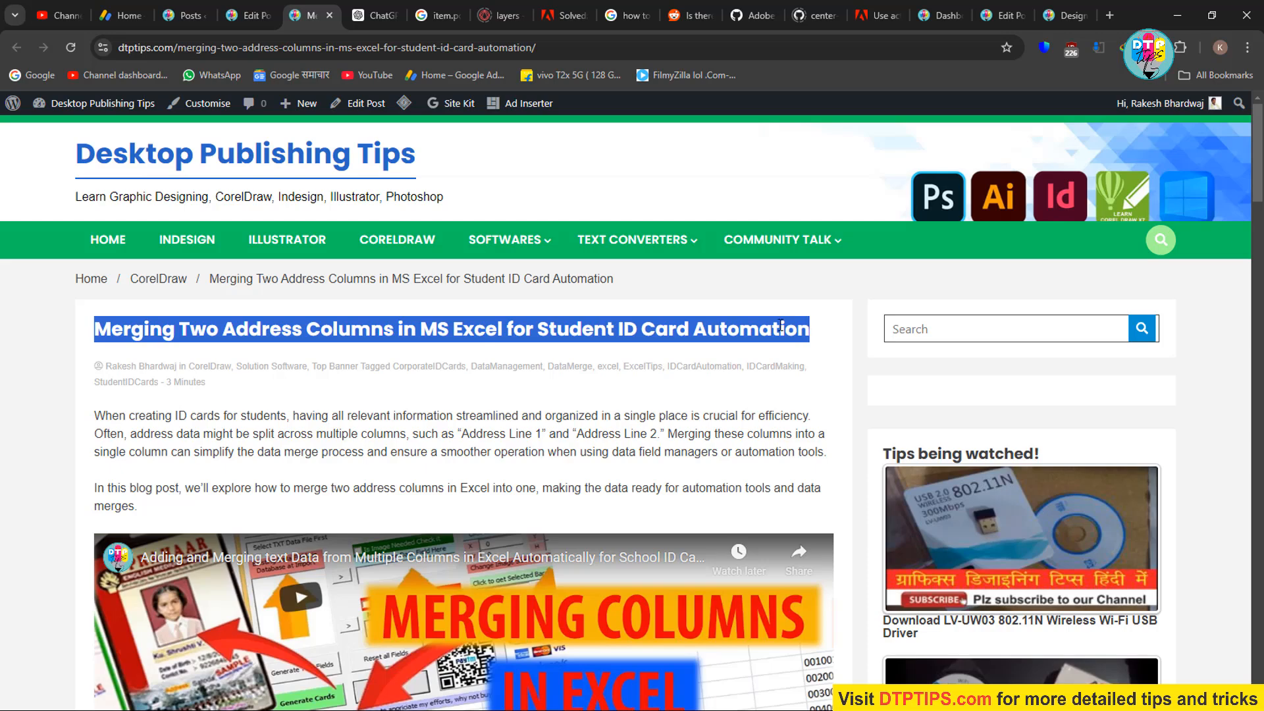
scroll(517, 369, "down", 7)
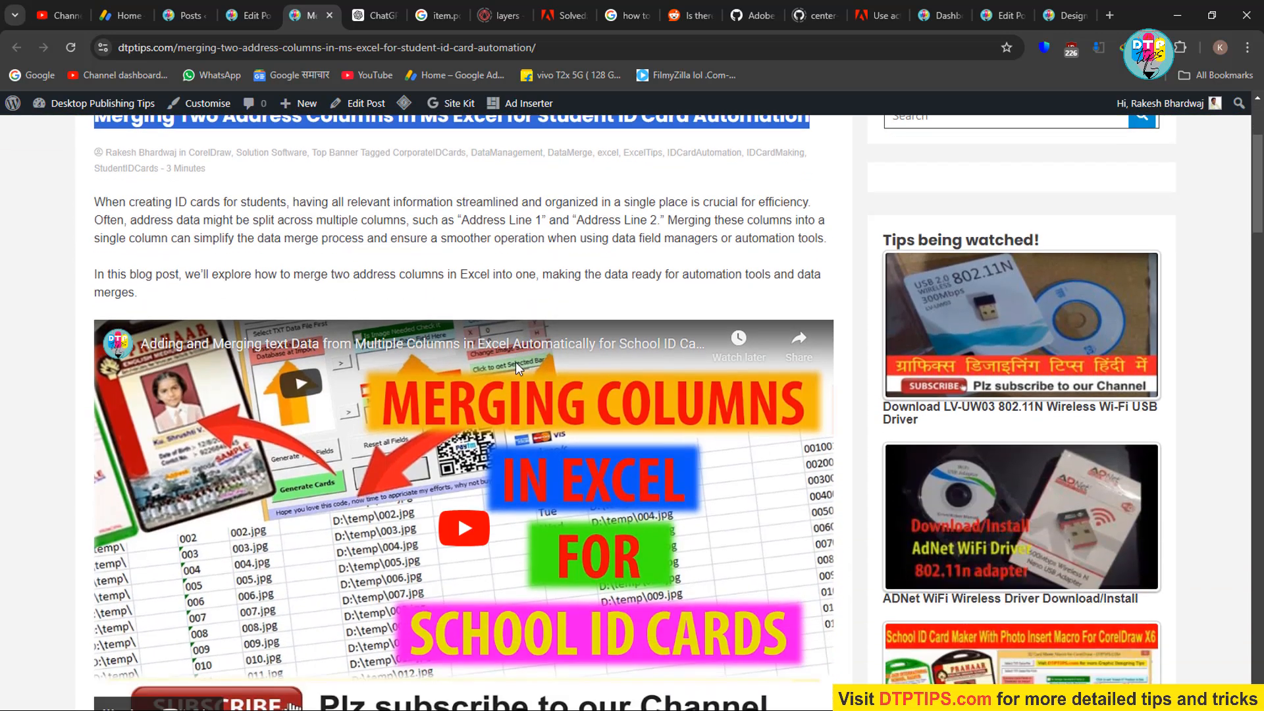
scroll(518, 370, "up", 3)
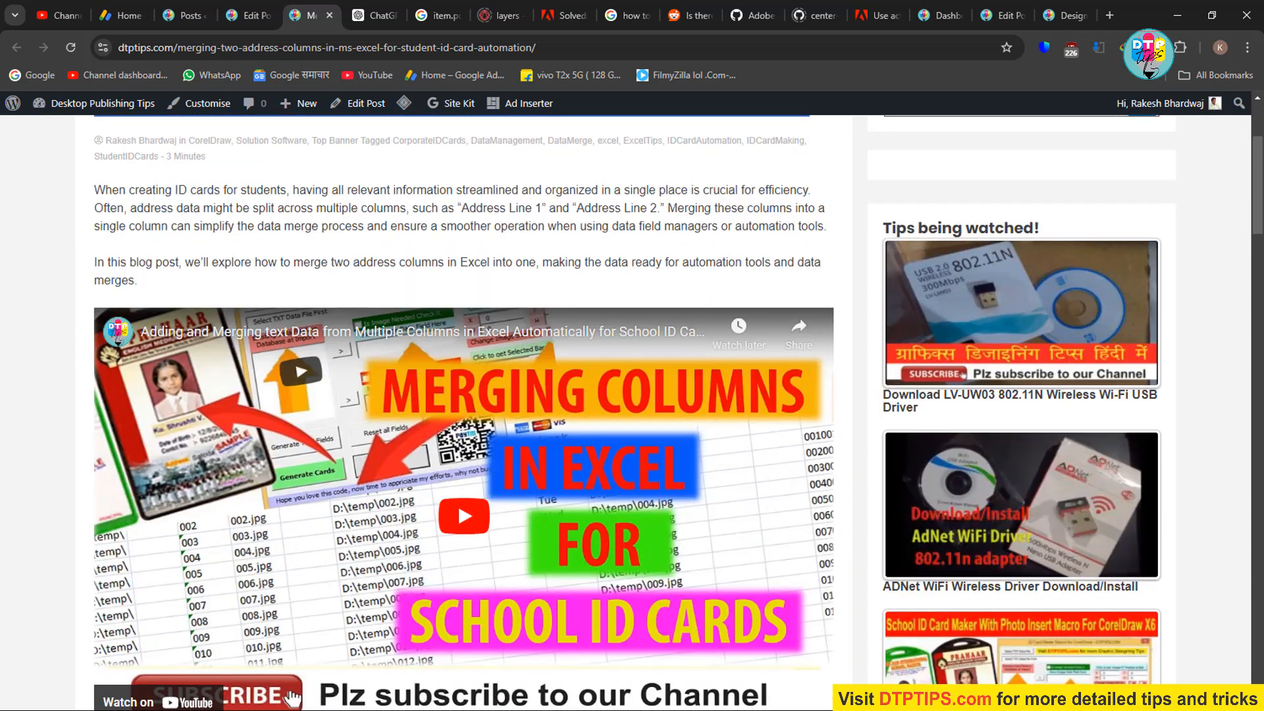
scroll(528, 563, "down", 5)
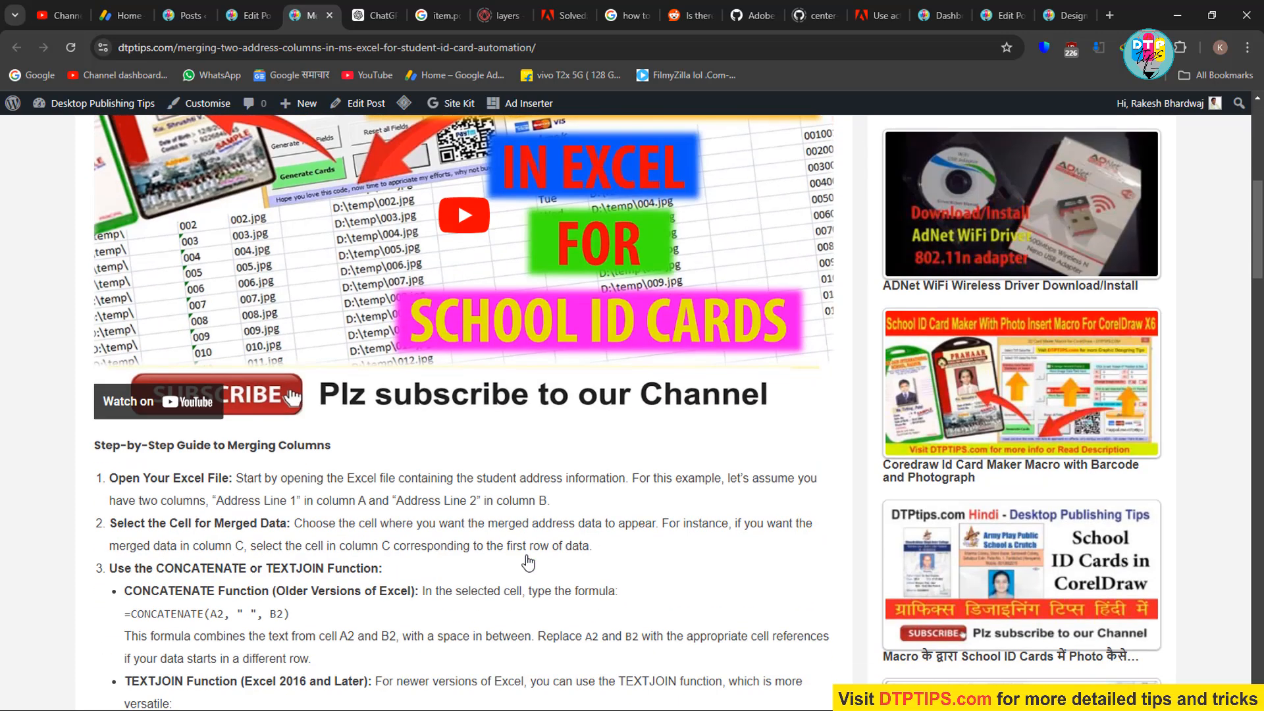
scroll(523, 548, "down", 1)
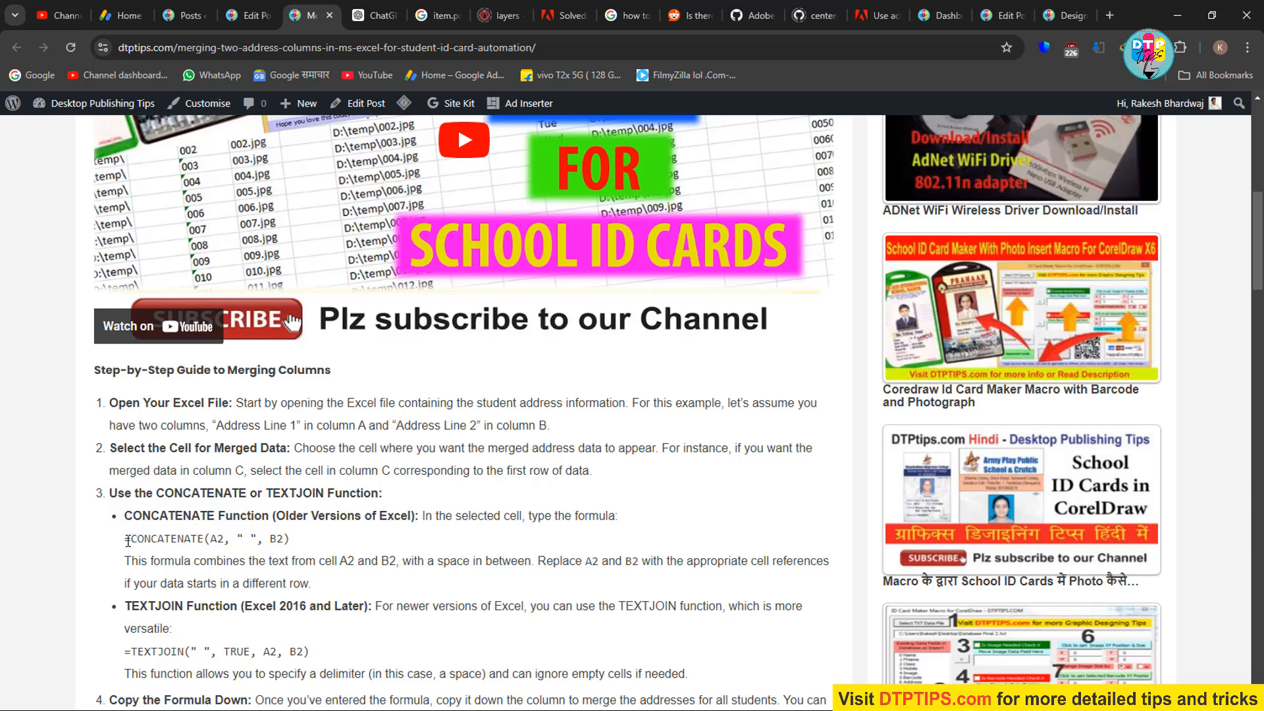
left_click_drag(126, 540, 298, 545)
key("ctrl+c")
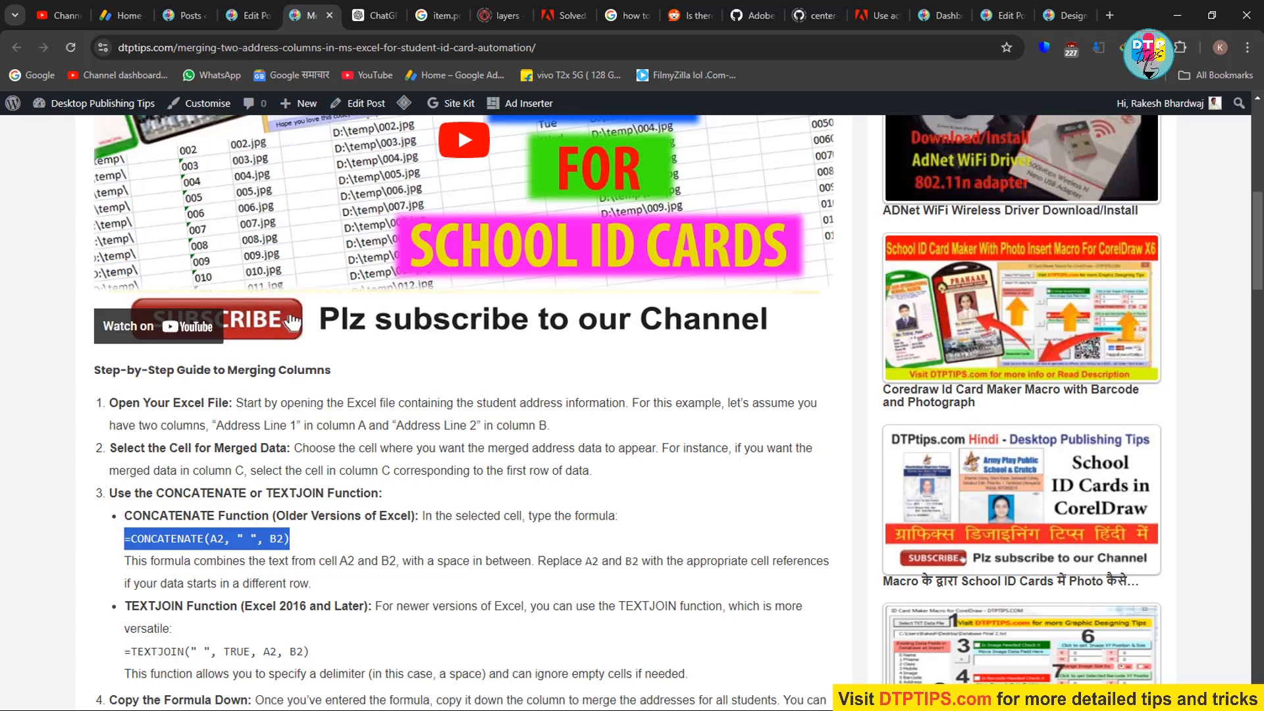
- Switch back to Excel, widen column K and paste the copied CONCATENATE formula into cell K2
key("alt+Tab")
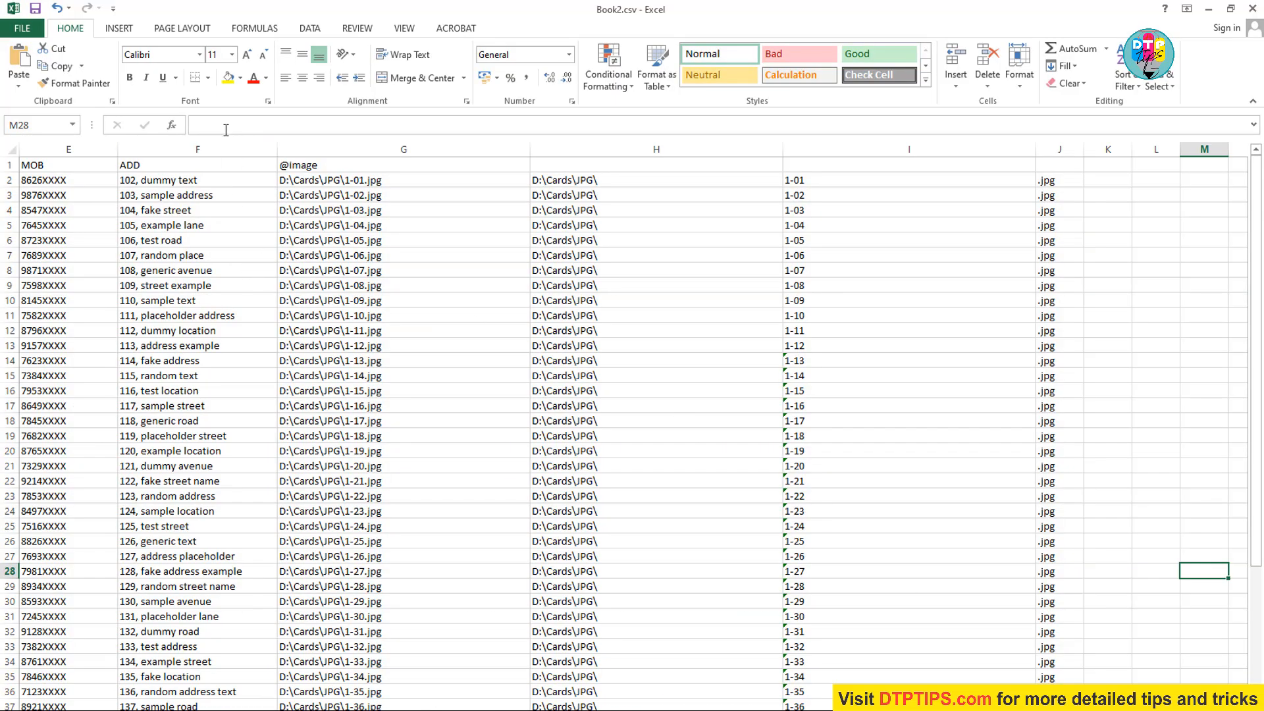
left_click_drag(1132, 151, 1231, 151)
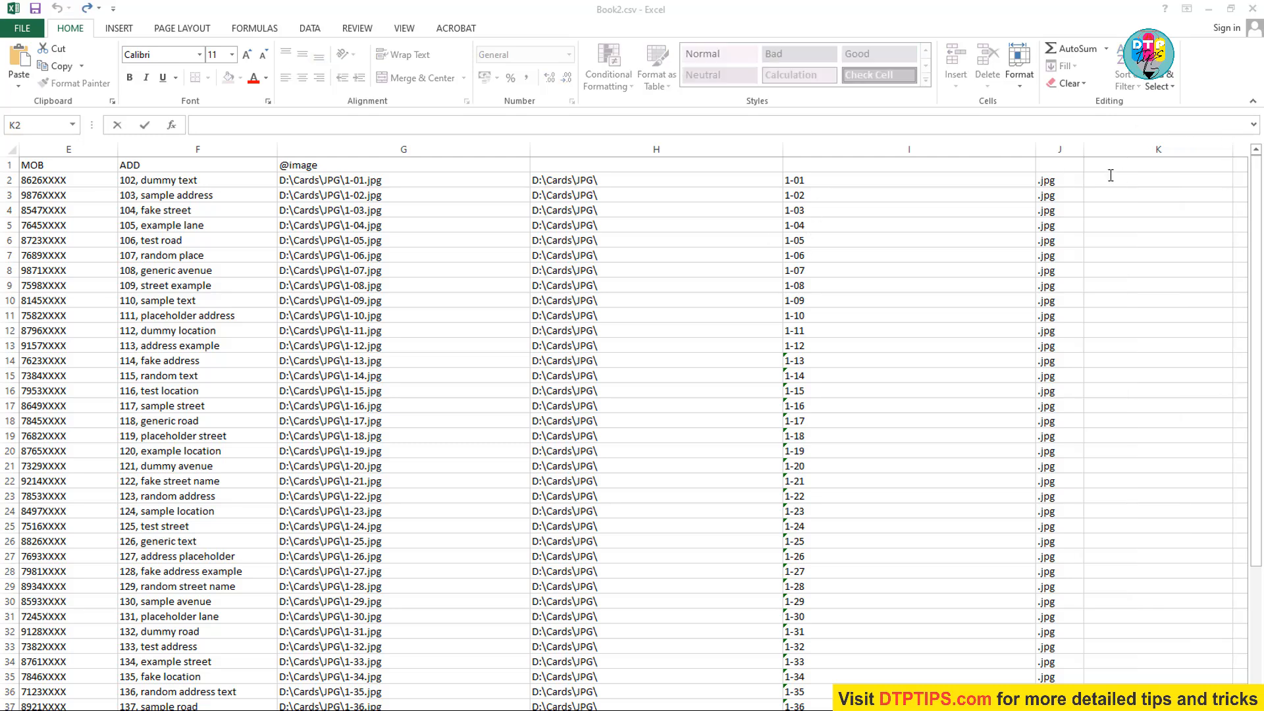
left_click(1122, 179)
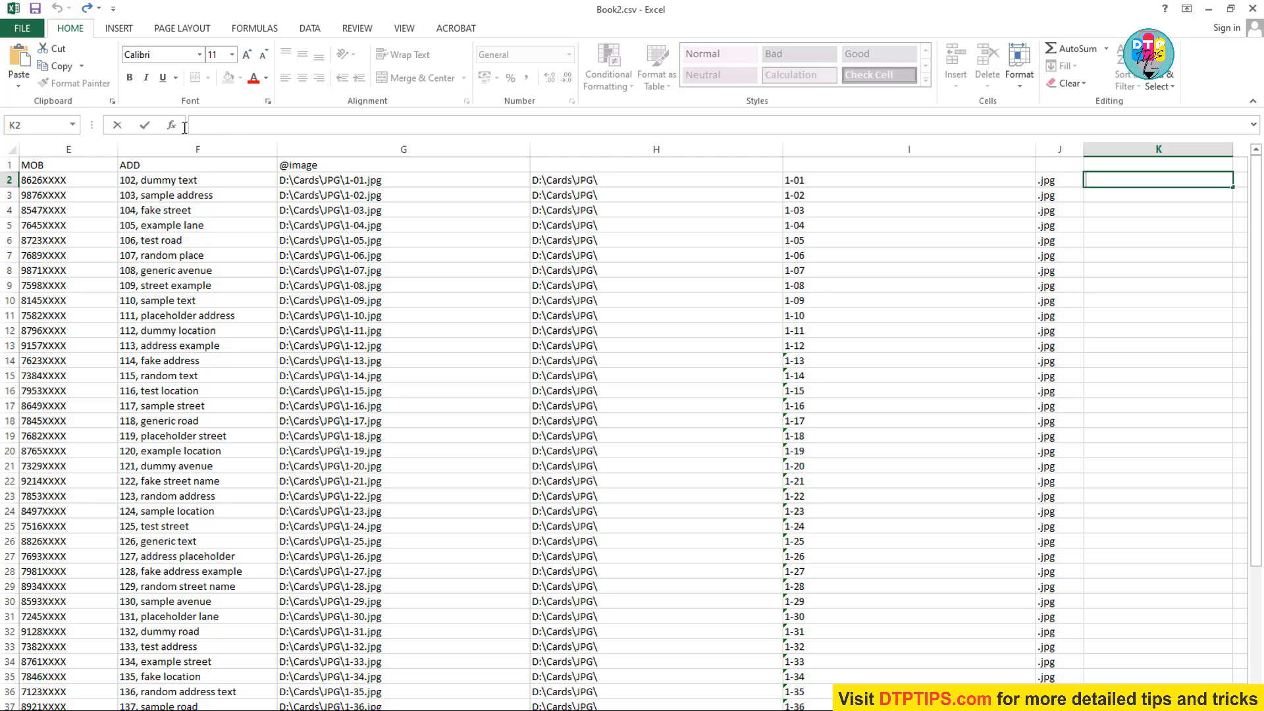
left_click(247, 125)
key("ctrl+v")
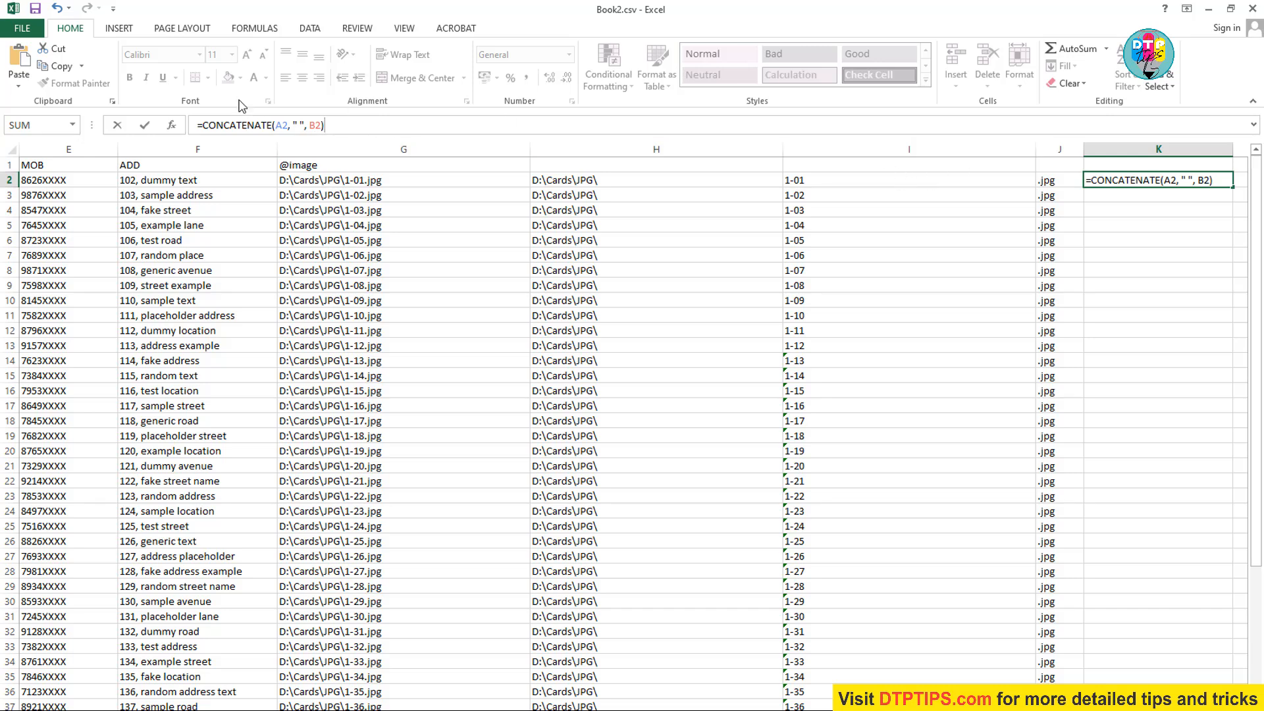
- Change the arguments of the formula in K2 so that it reads =CONCATENATE(H2, I2, J2)
left_click(285, 125)
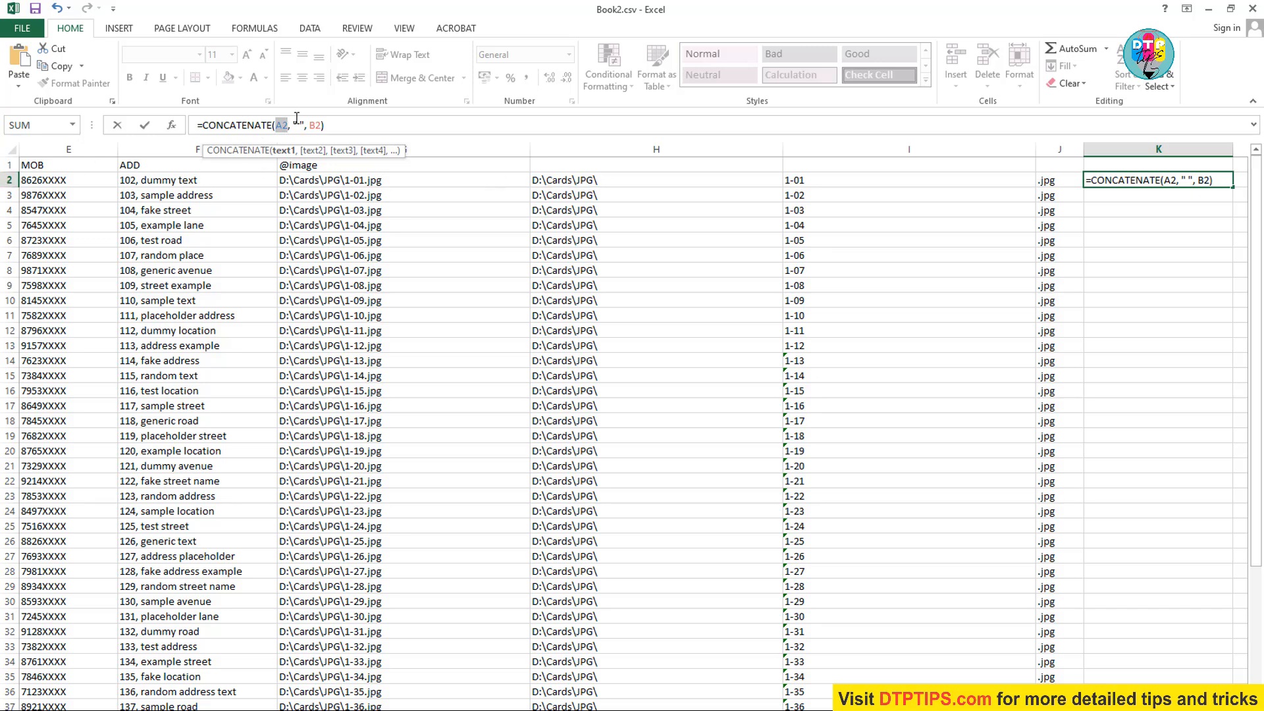
type("h2")
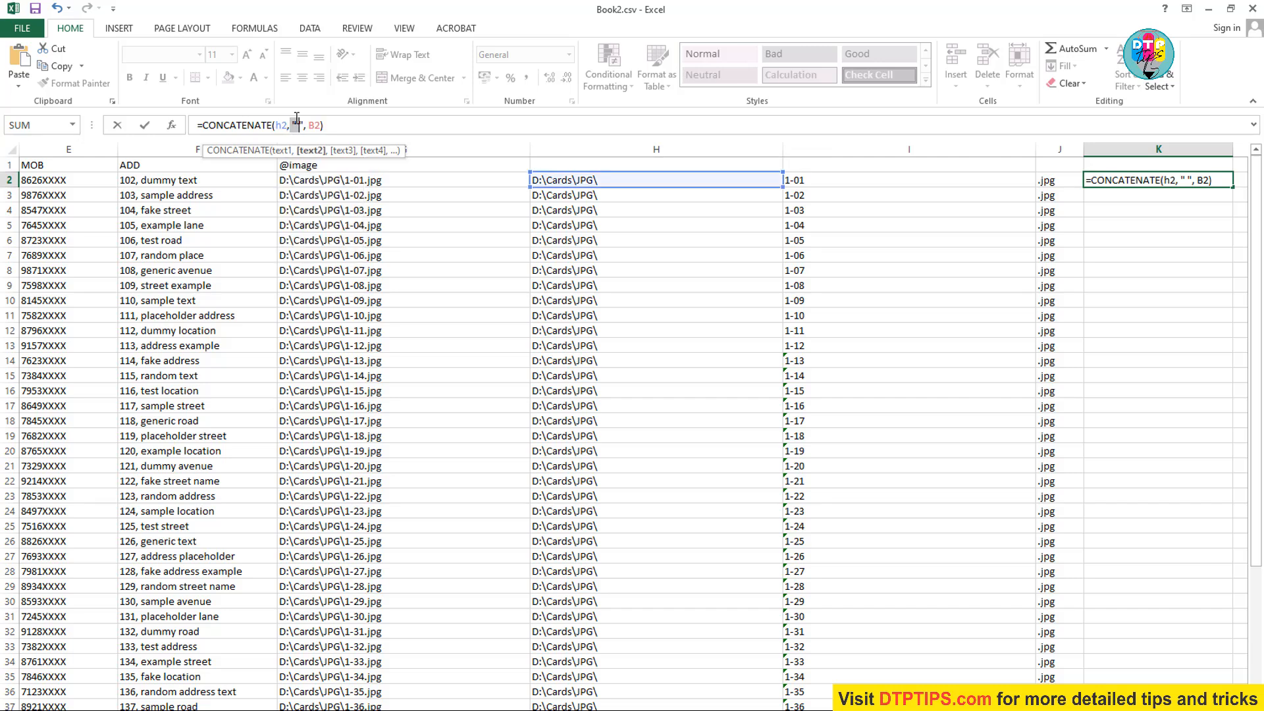
key("BackSpace")
type("i2")
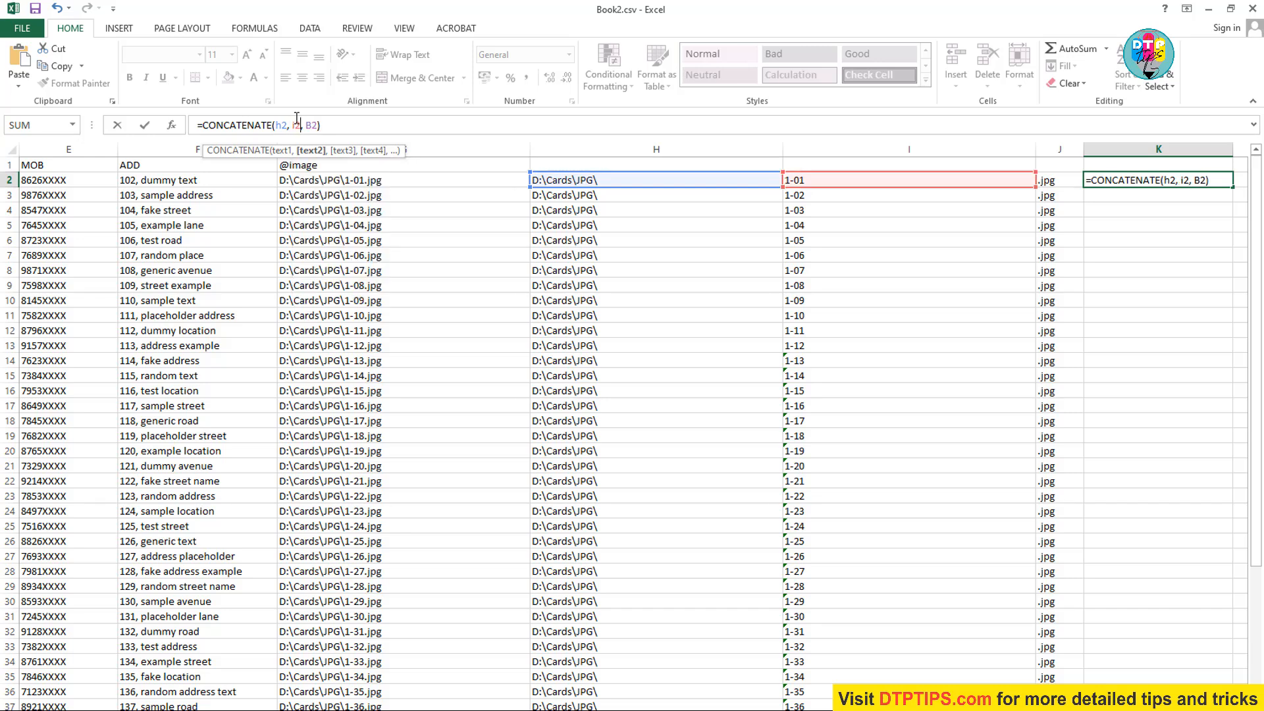
key("Right")
type("j")
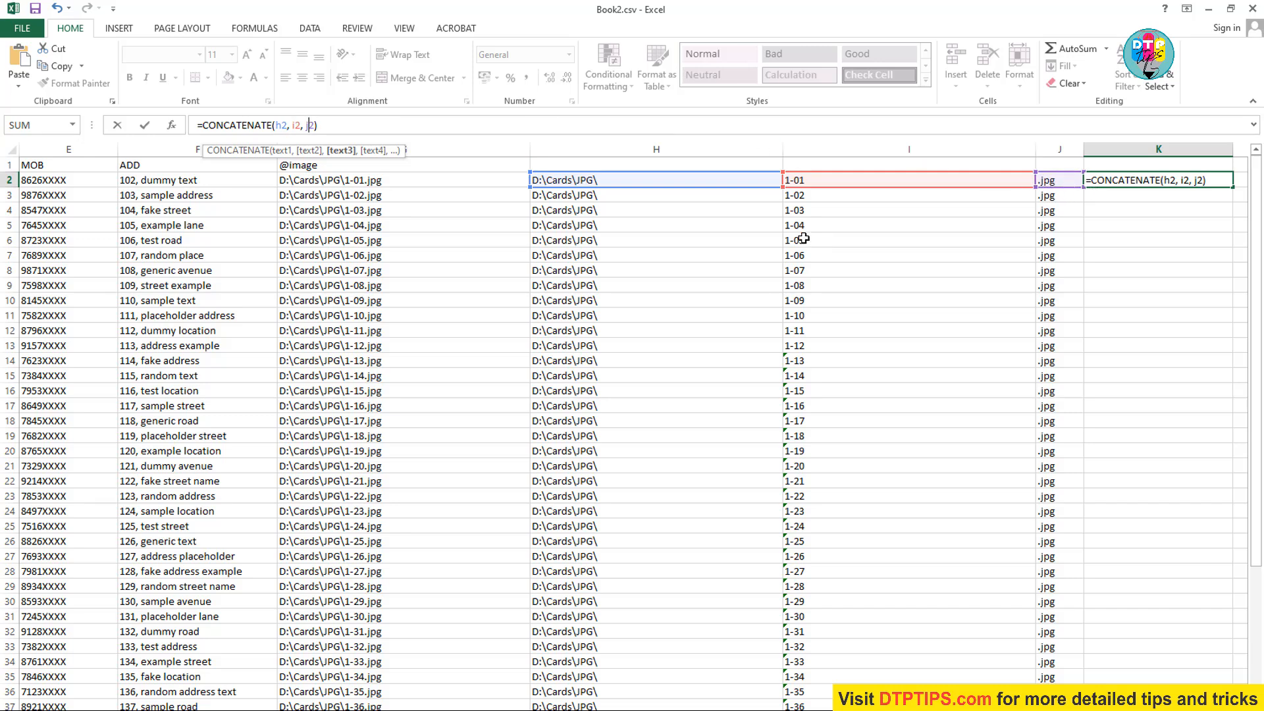
key("Return")
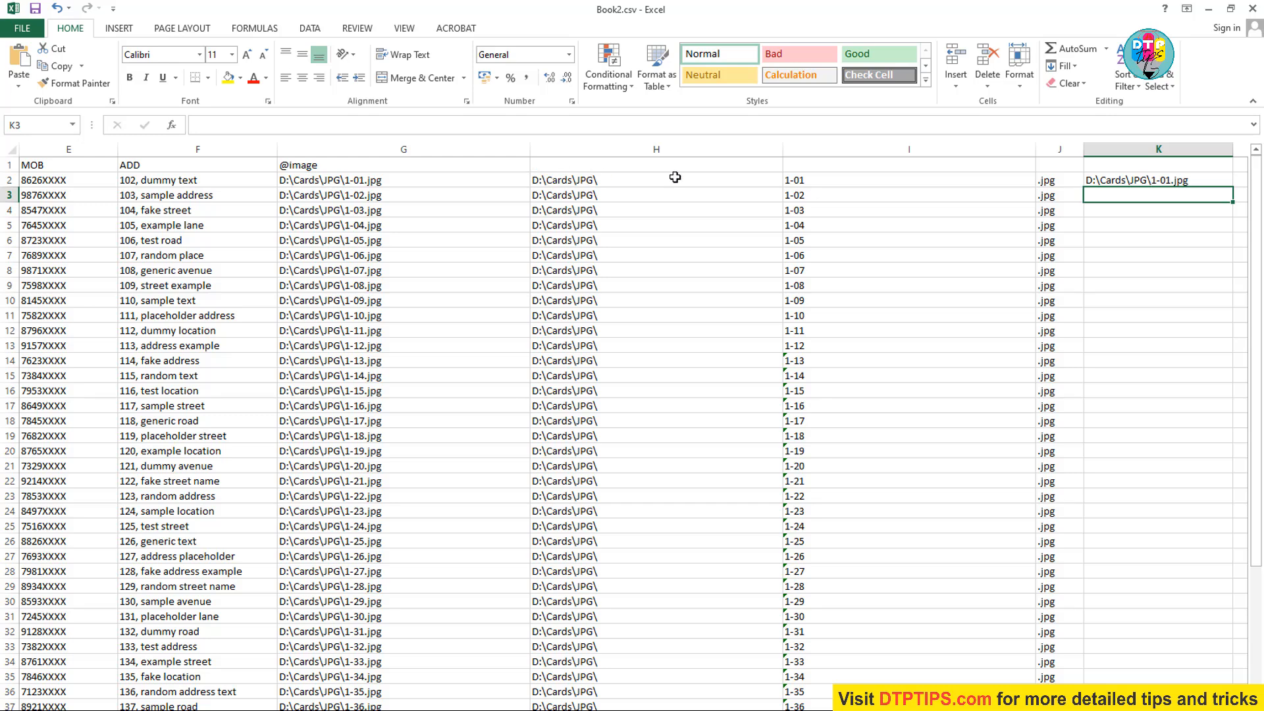
- Fill the CONCATENATE formula from cell K2 down column K to row 50
left_click(1154, 180)
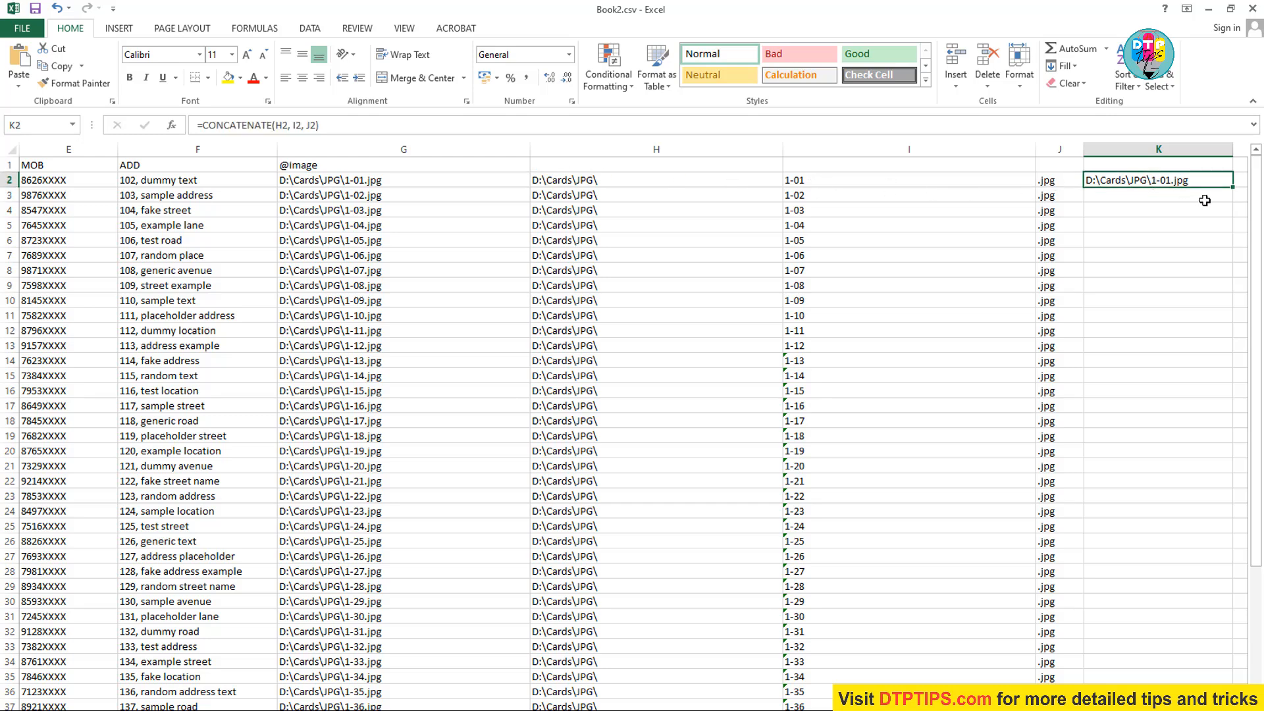
left_click_drag(1231, 190, 1208, 599)
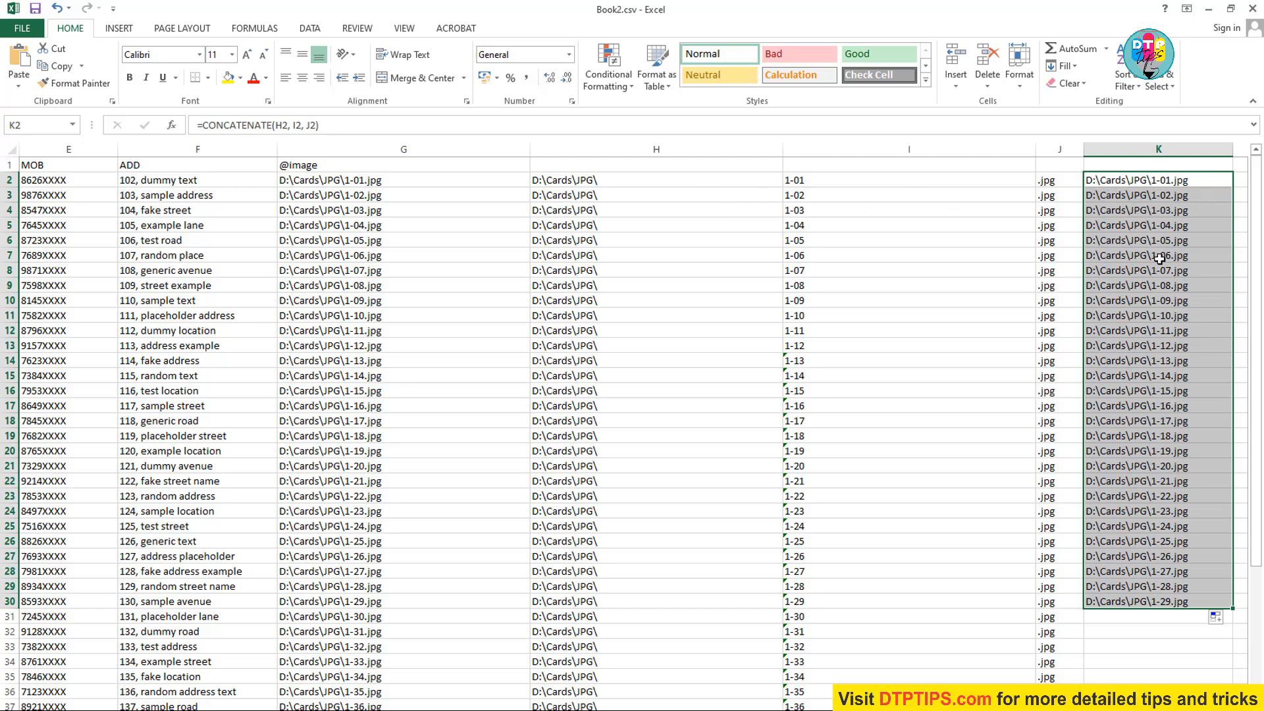
scroll(1231, 574, "down", 3)
scroll(1150, 530, "down", 3)
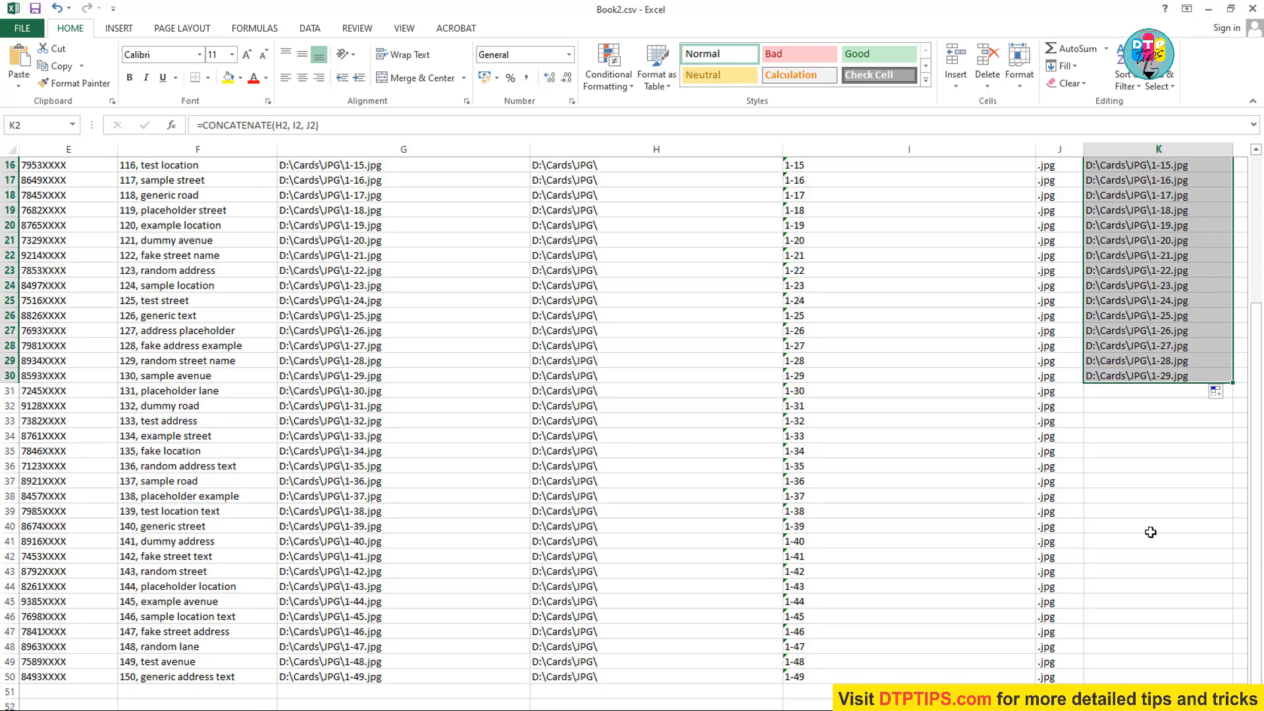
left_click_drag(1235, 339, 1206, 644)
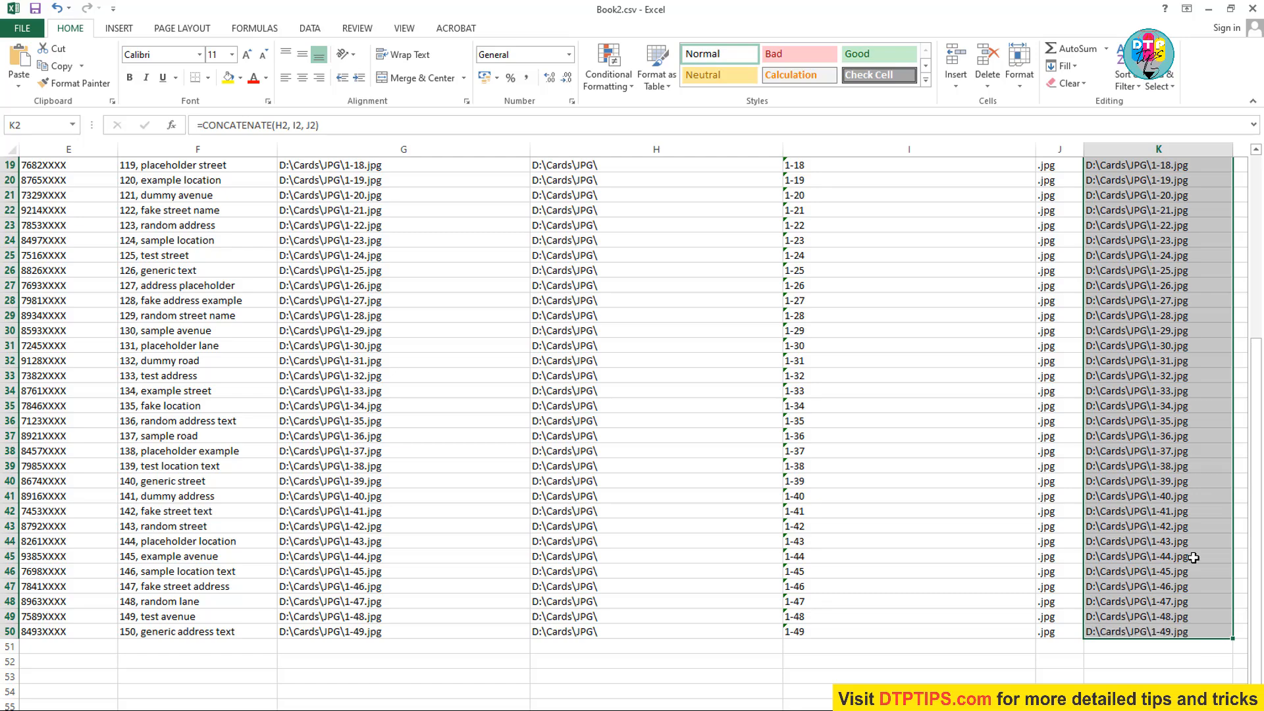
scroll(1165, 546, "up", 6)
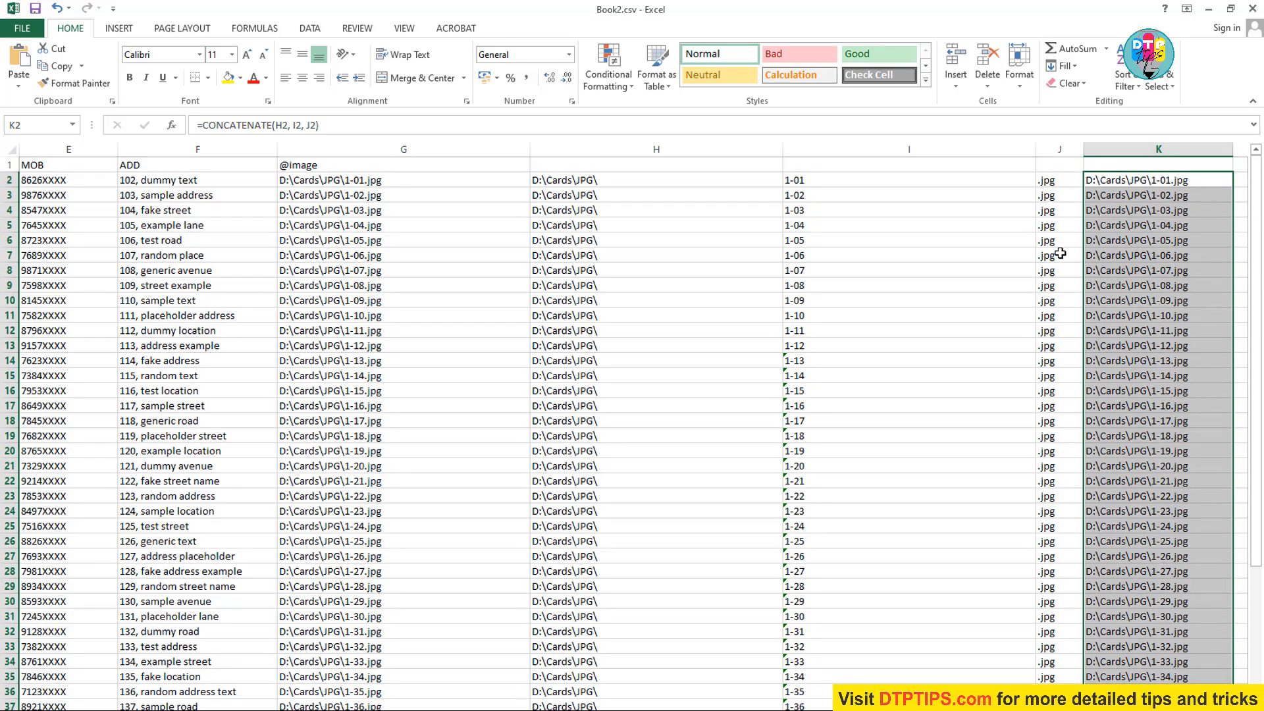
- Try deleting the helper columns H to J, and undo the deletion
left_click(1156, 149)
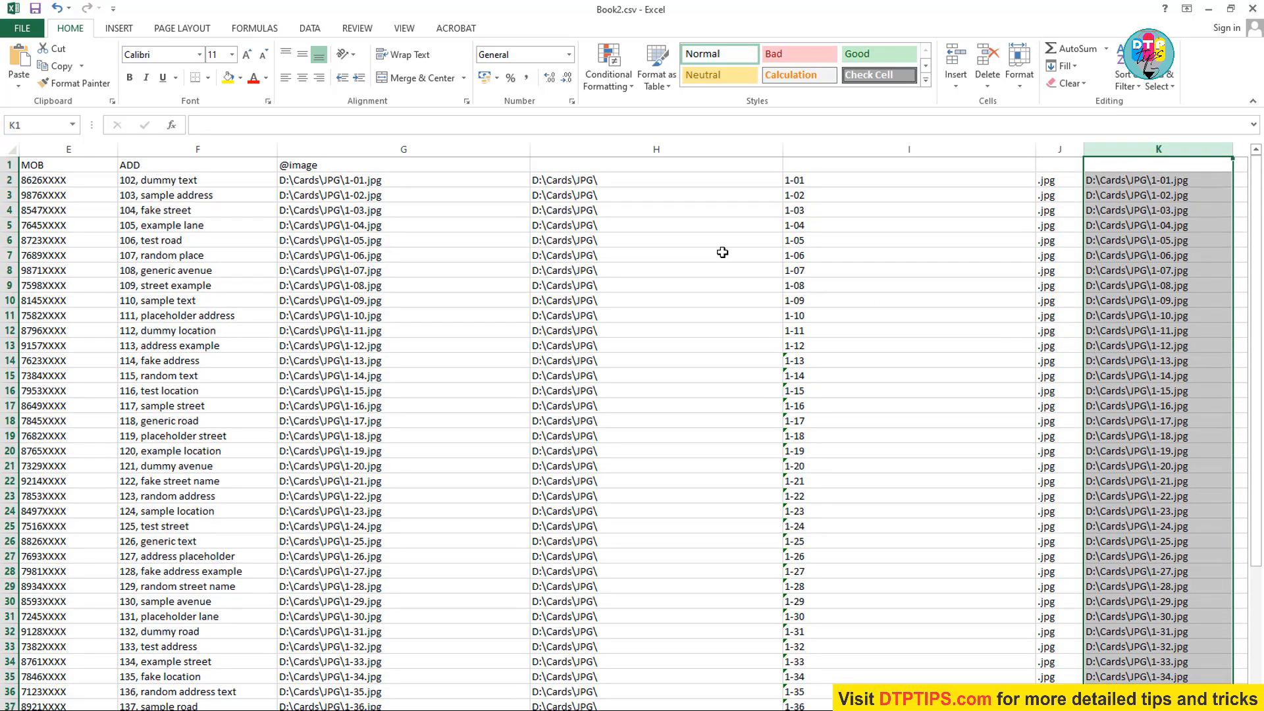
left_click(592, 149)
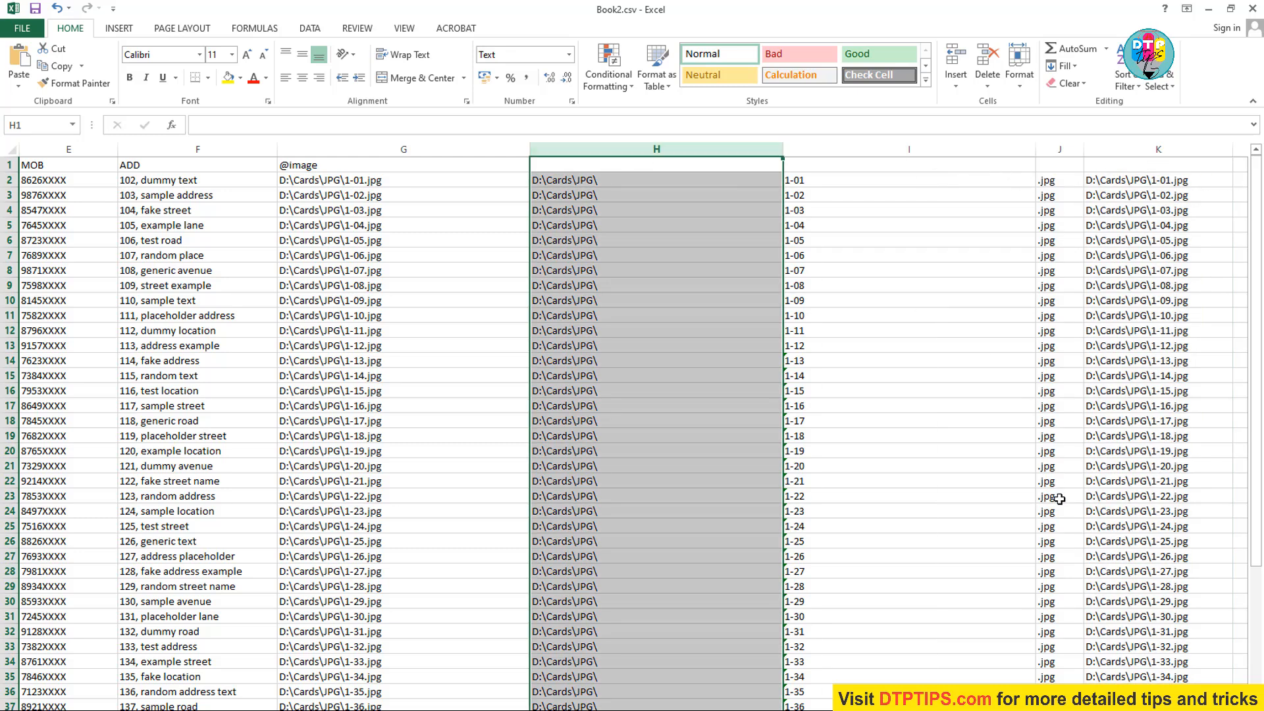
left_click(1054, 148, "shift")
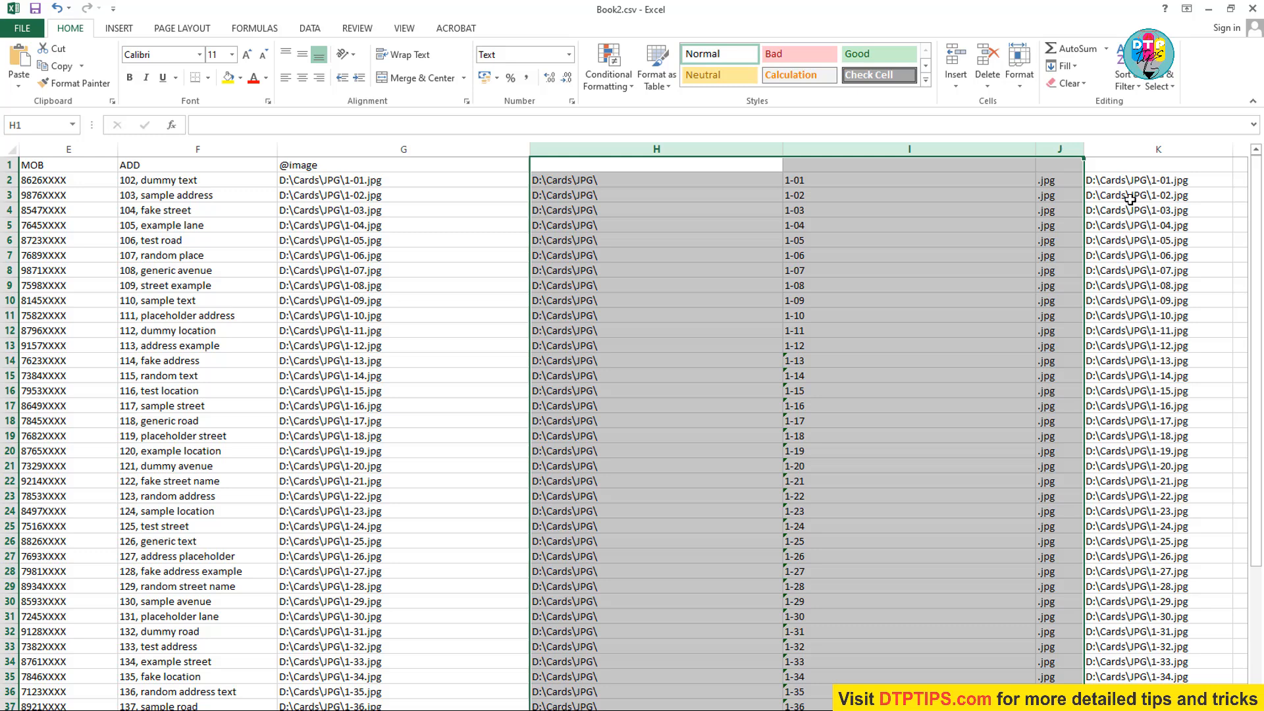
right_click(1058, 150)
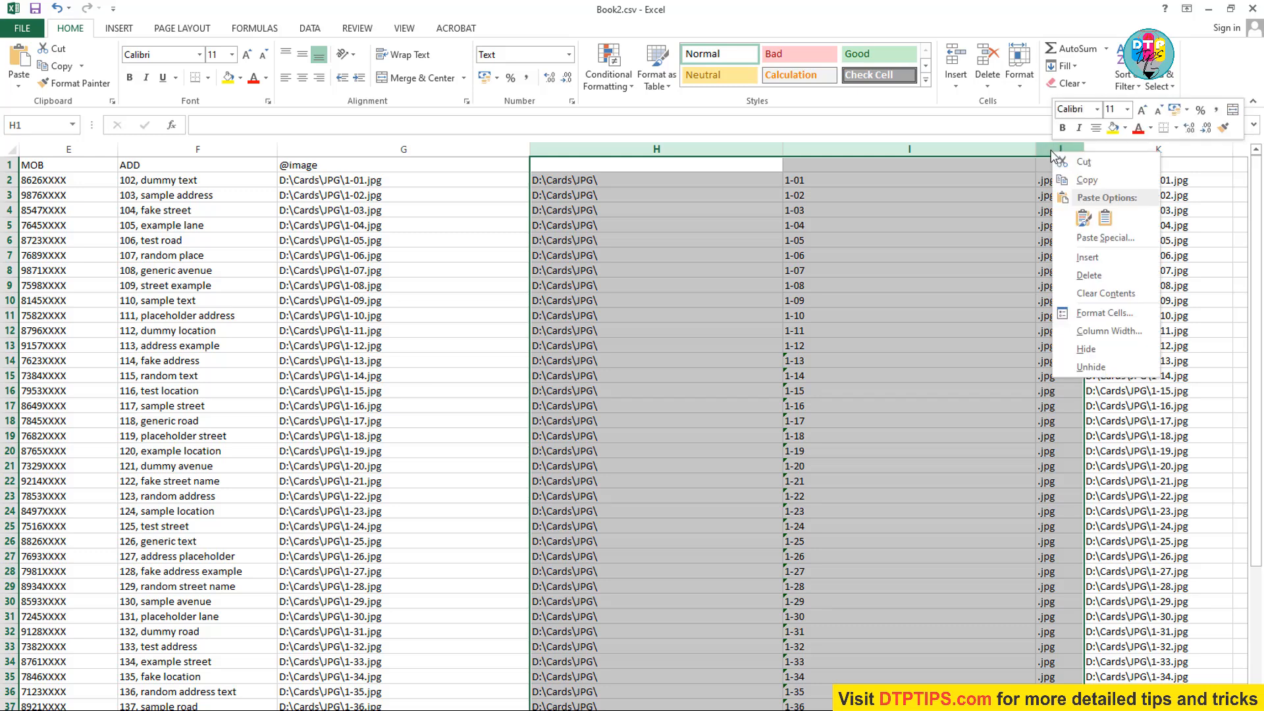
left_click(1090, 276)
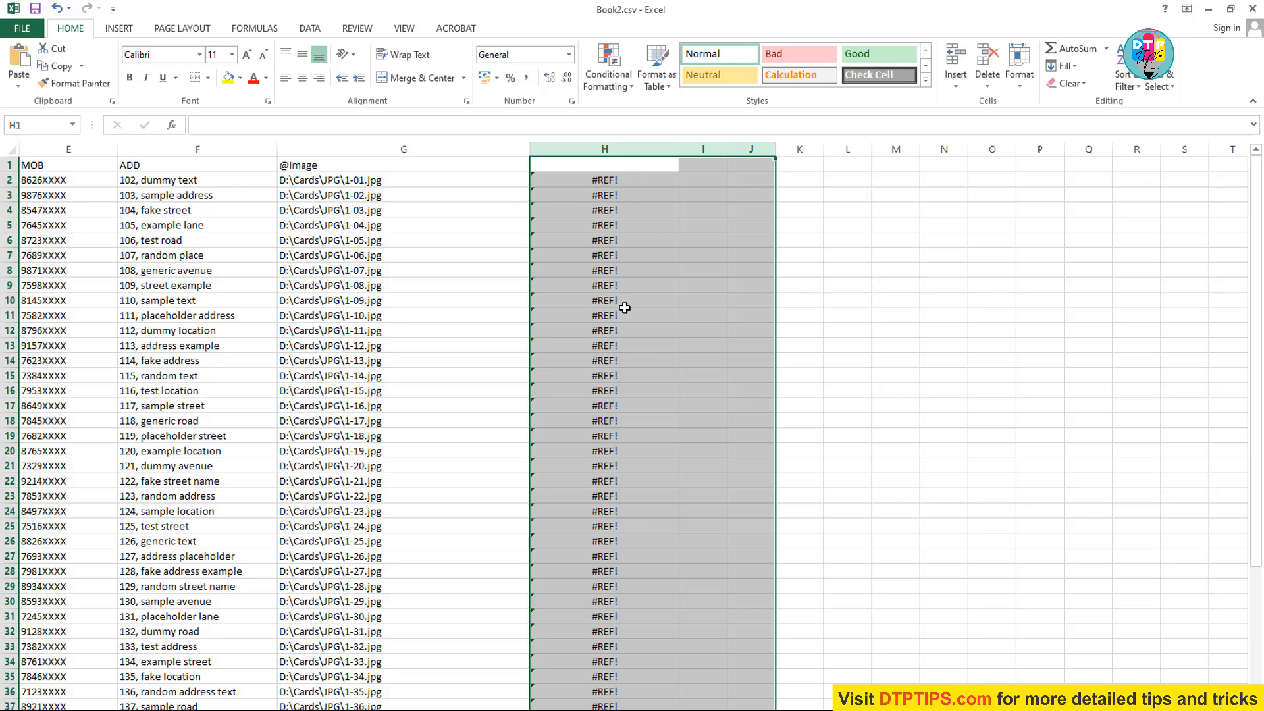
key("ctrl+z")
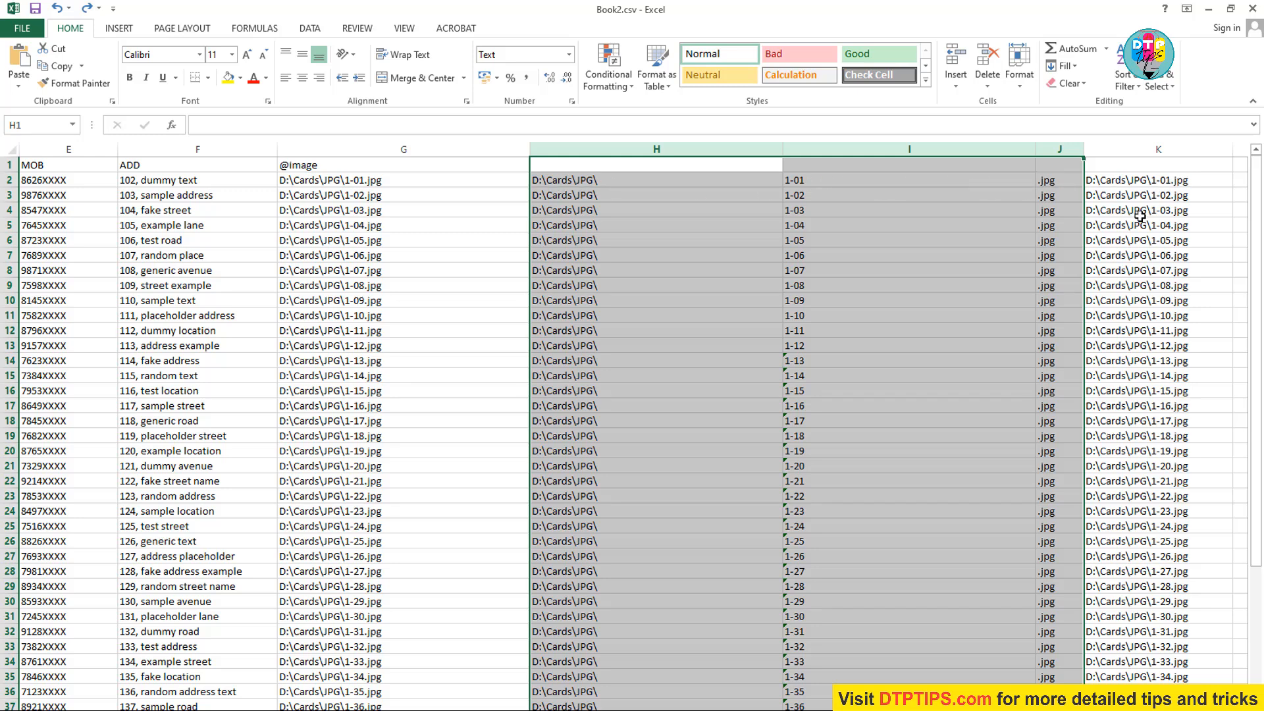
- Copy column K and try pasting it over cells H2 to H50
left_click(1138, 146)
key("ctrl+c")
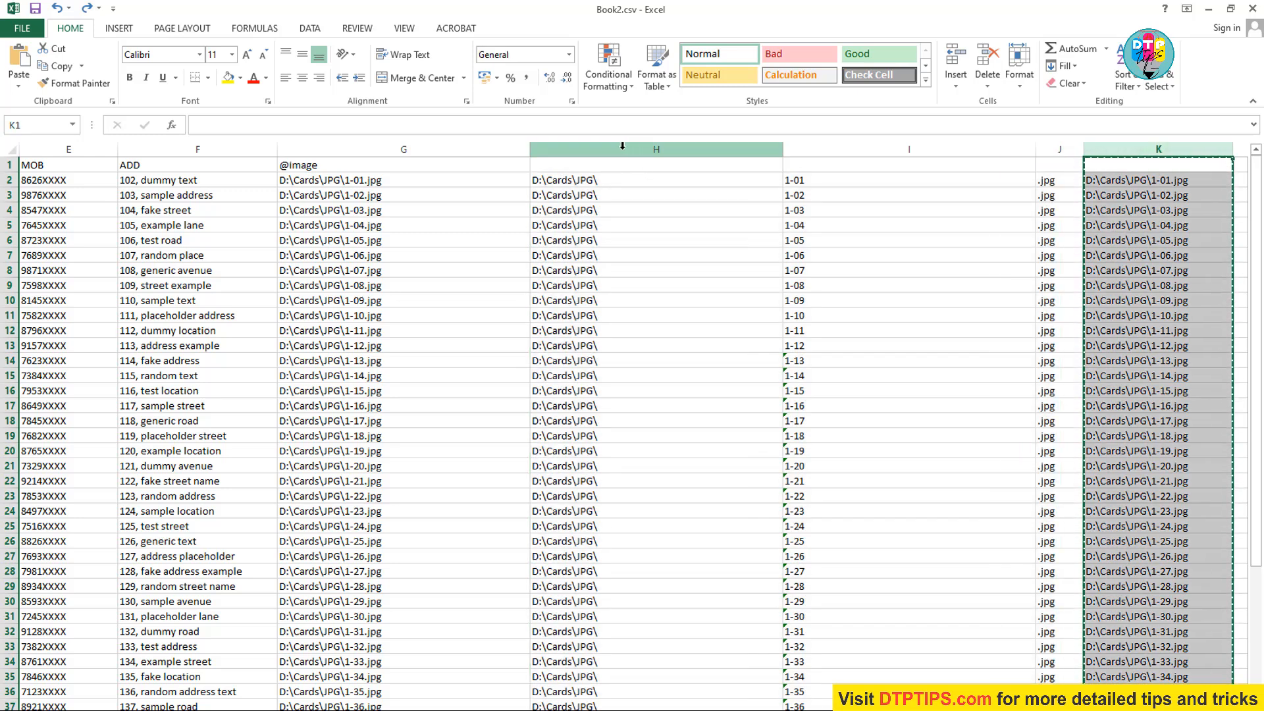
left_click(592, 181)
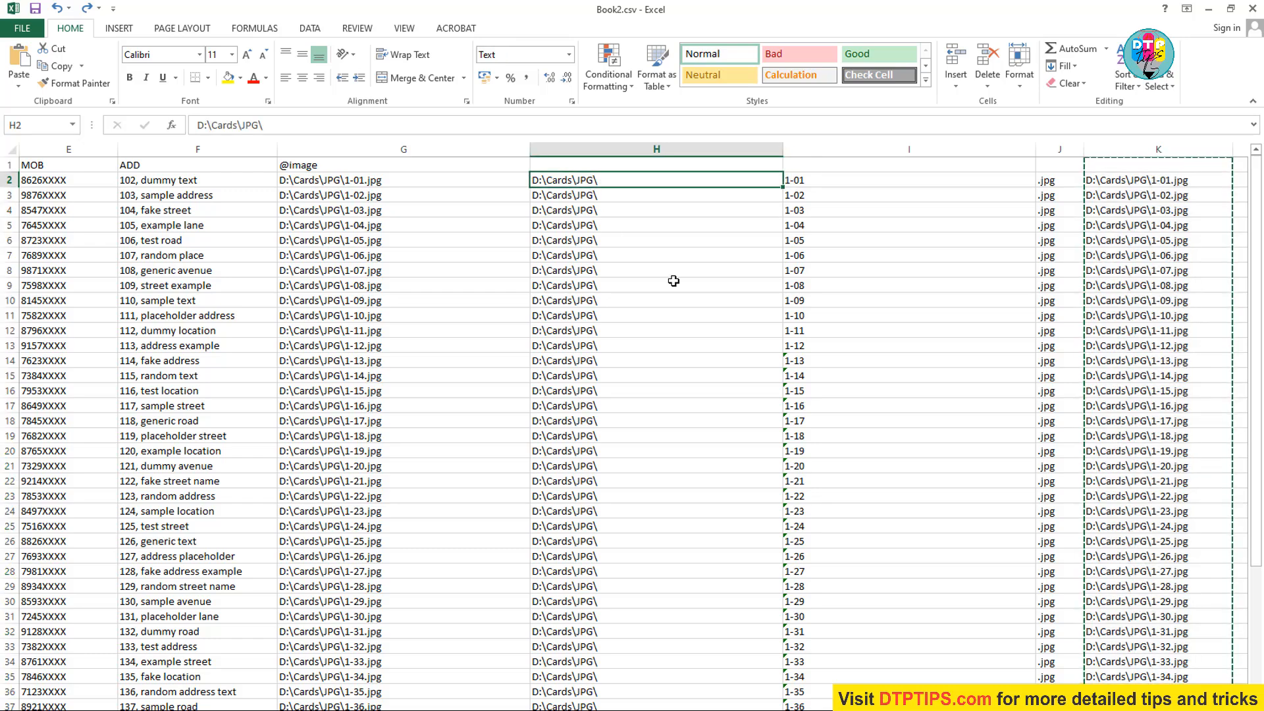
scroll(948, 388, "down", 7)
scroll(975, 412, "down", 4)
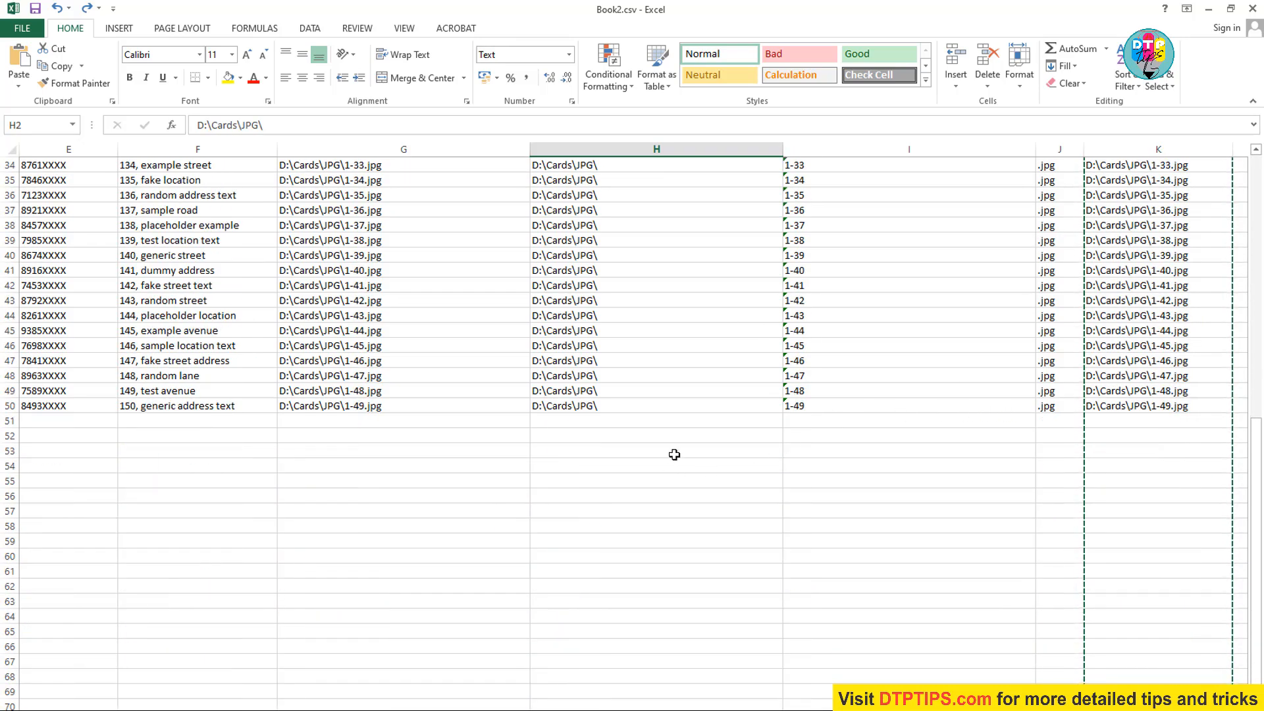
left_click(652, 406, "shift")
scroll(737, 358, "up", 11)
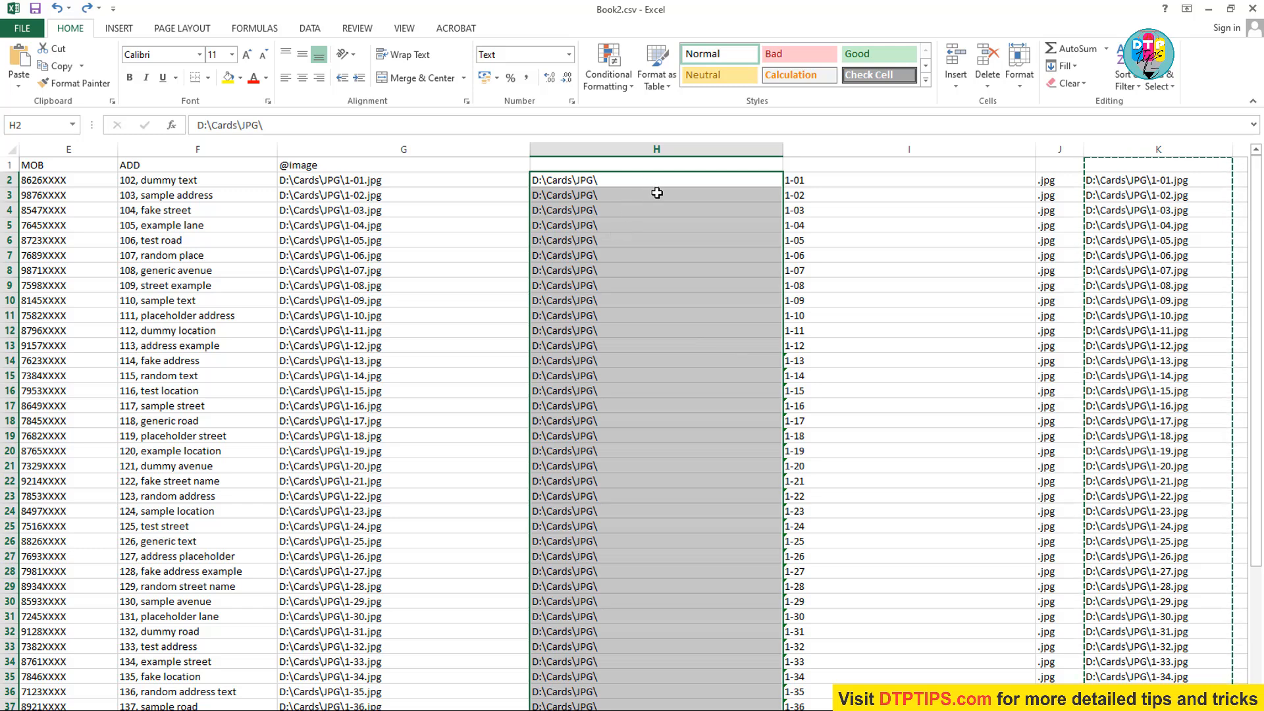
key("ctrl+v")
left_click(655, 446)
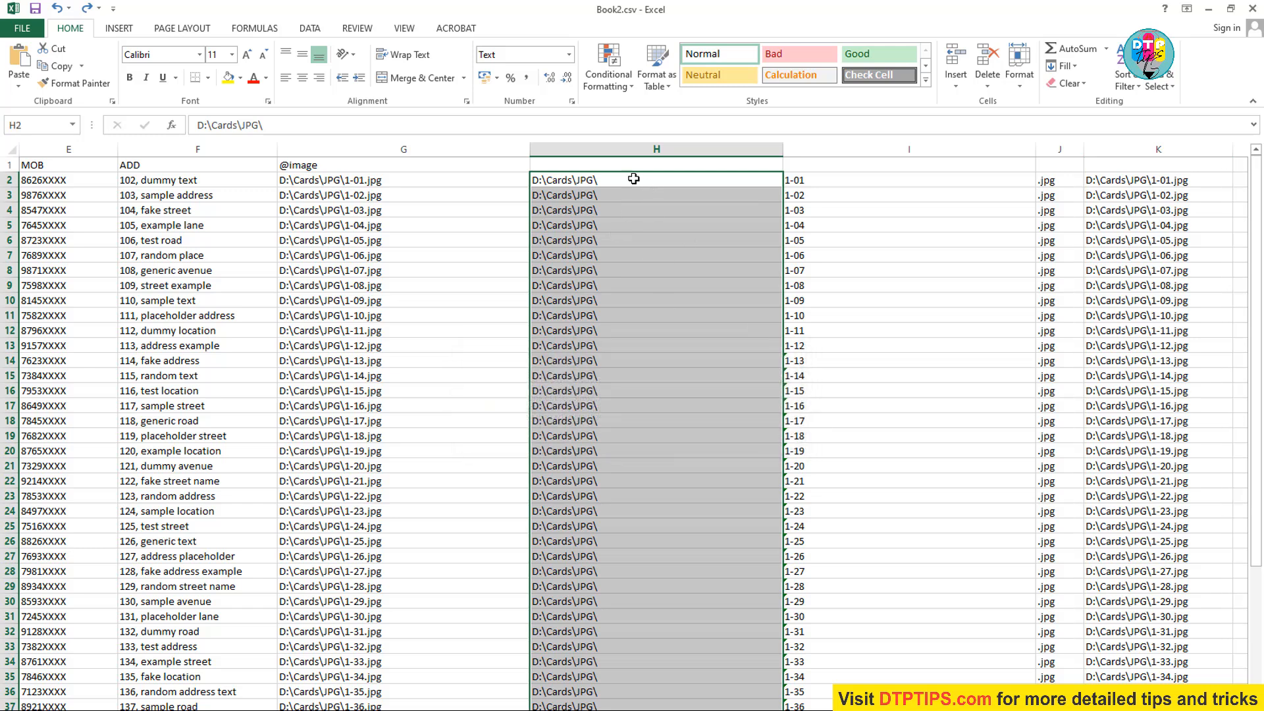
- Try pasting the copied column K over cells H2 to H50 with Paste Special set to Values
right_click(651, 177)
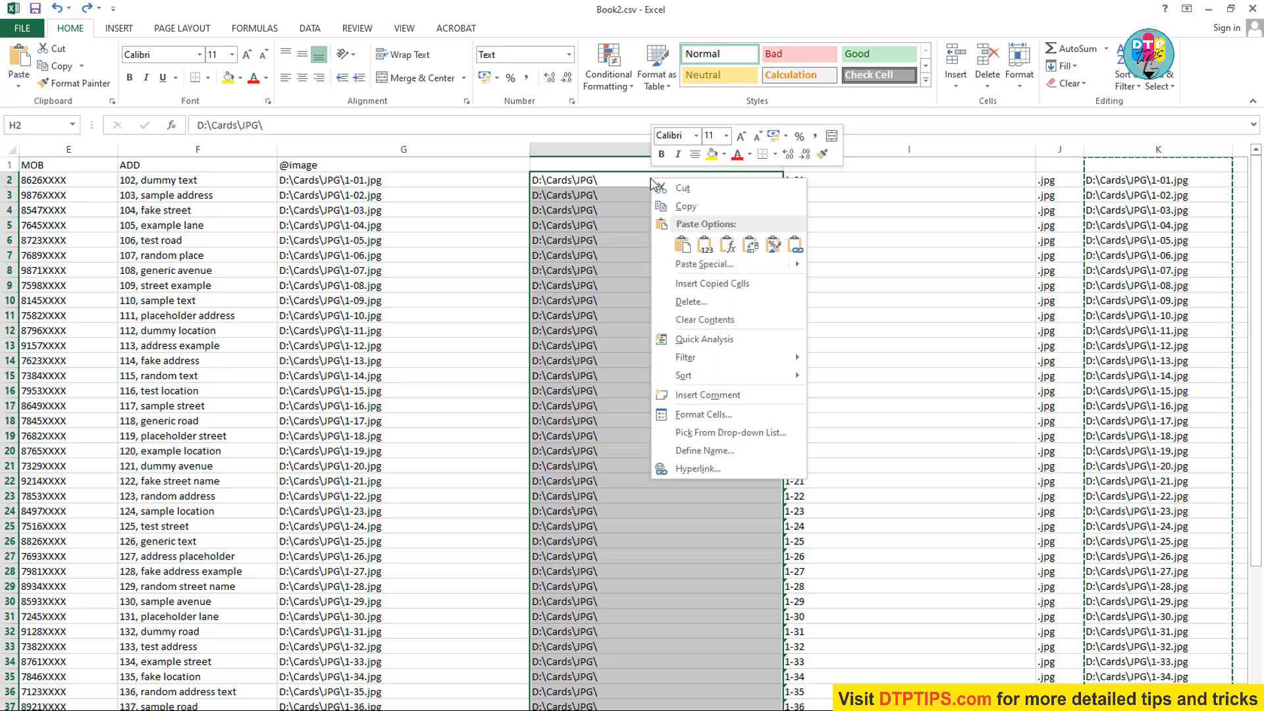
mouse_move(721, 271)
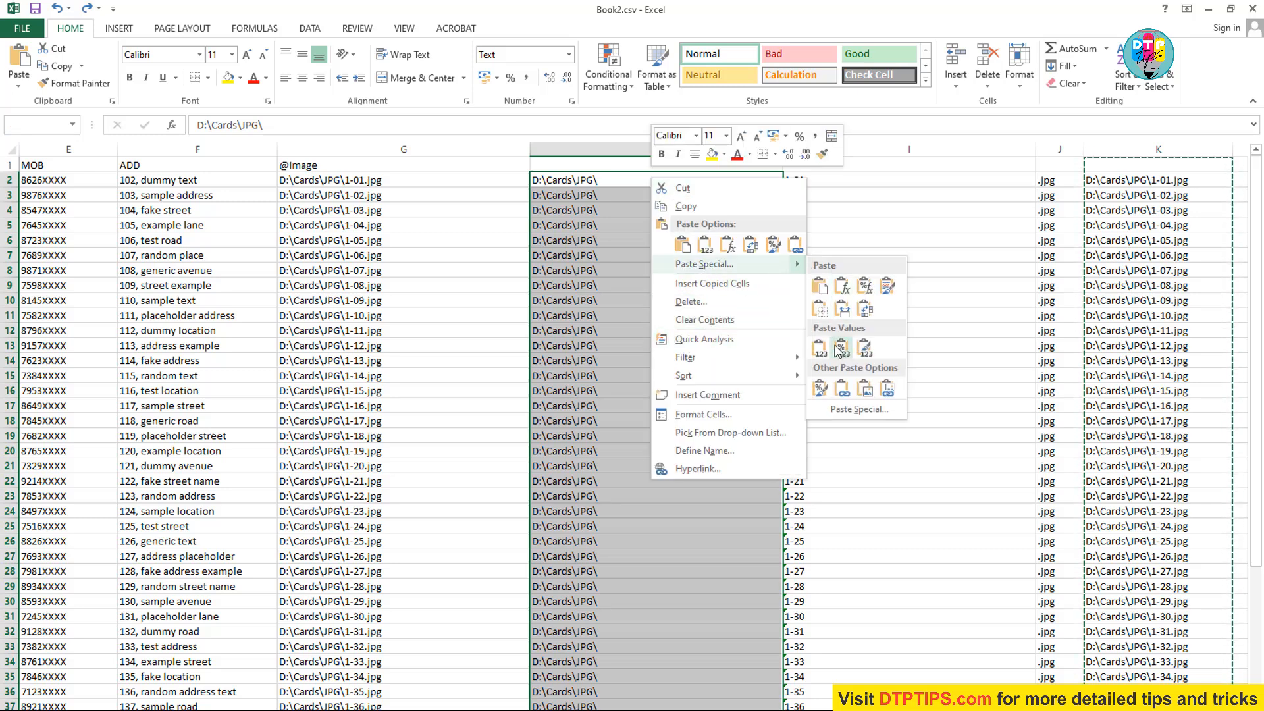
left_click(704, 270)
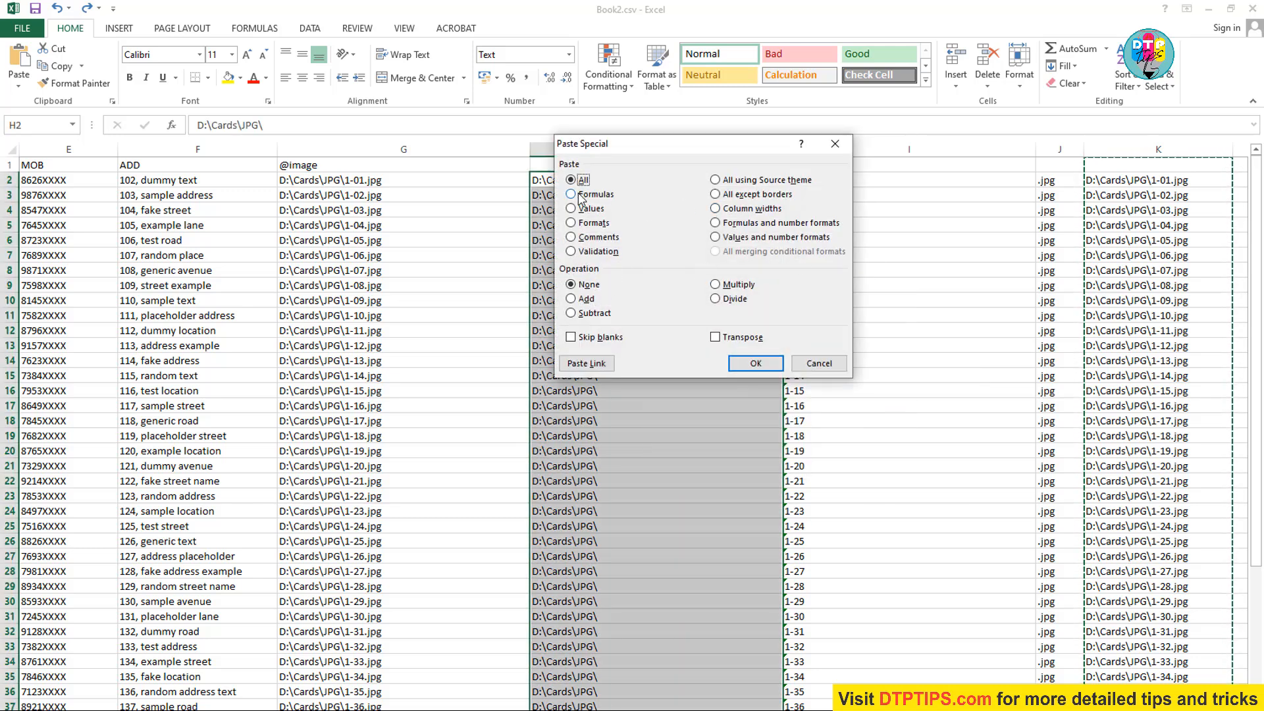
left_click(572, 209)
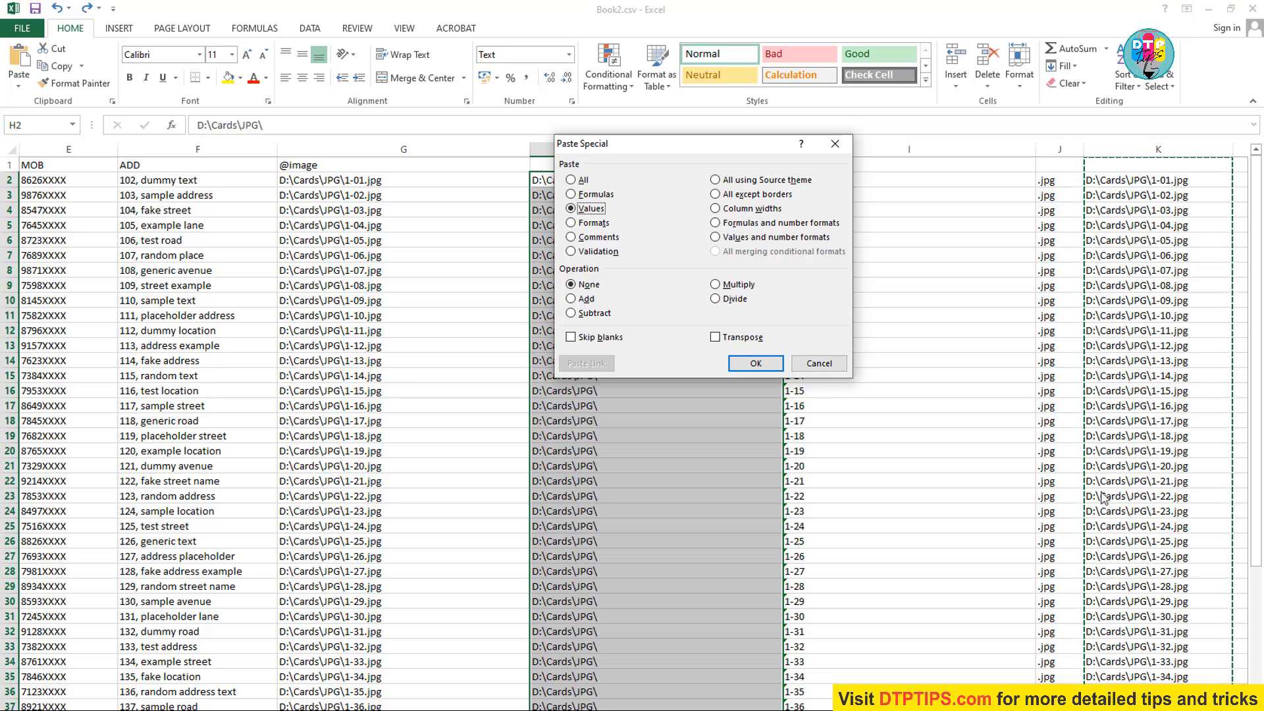
left_click(756, 364)
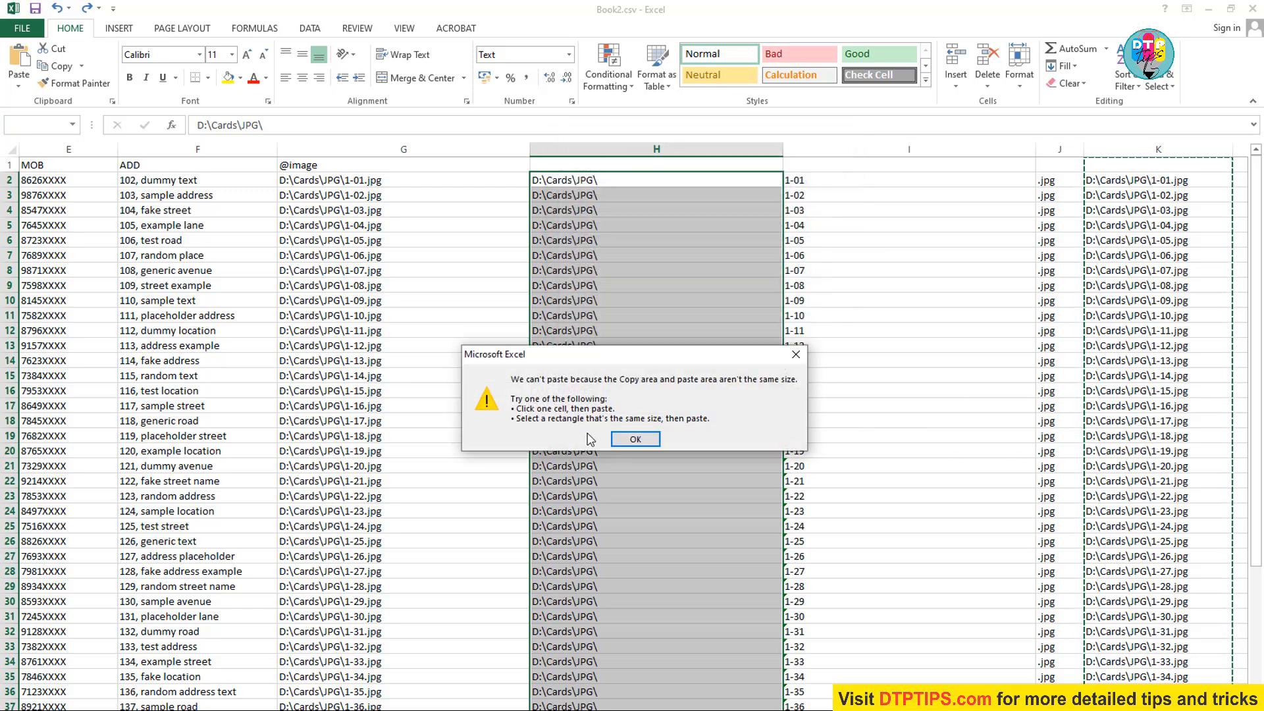
left_click(629, 441)
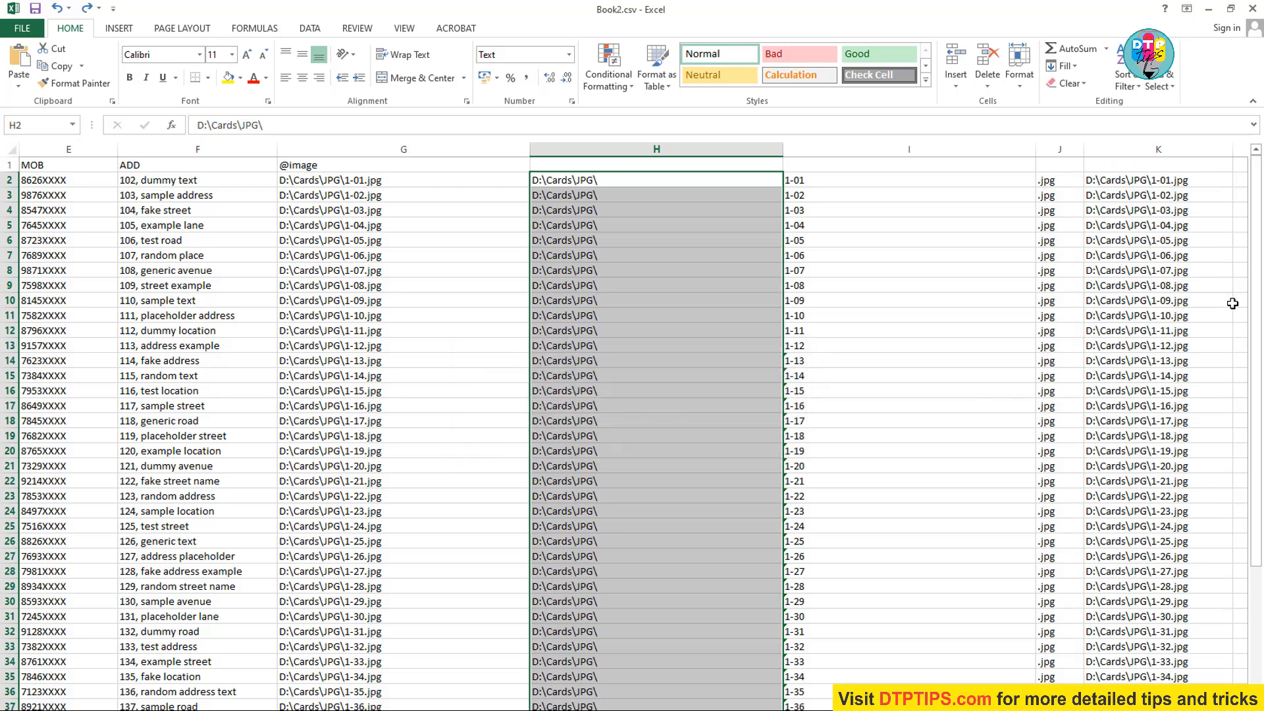
- Copy only the cells K1 to K50 instead of the entire column
left_click(1118, 163)
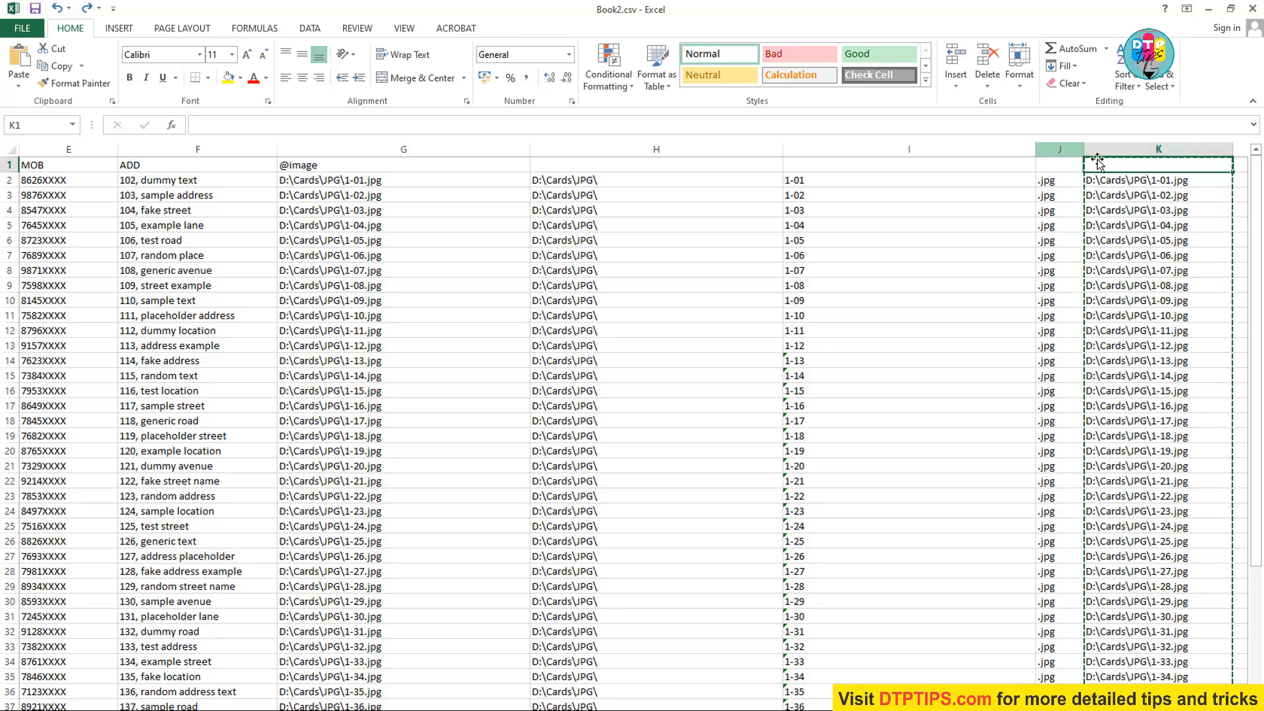
scroll(1145, 481, "down", 9)
left_click(1148, 499, "shift")
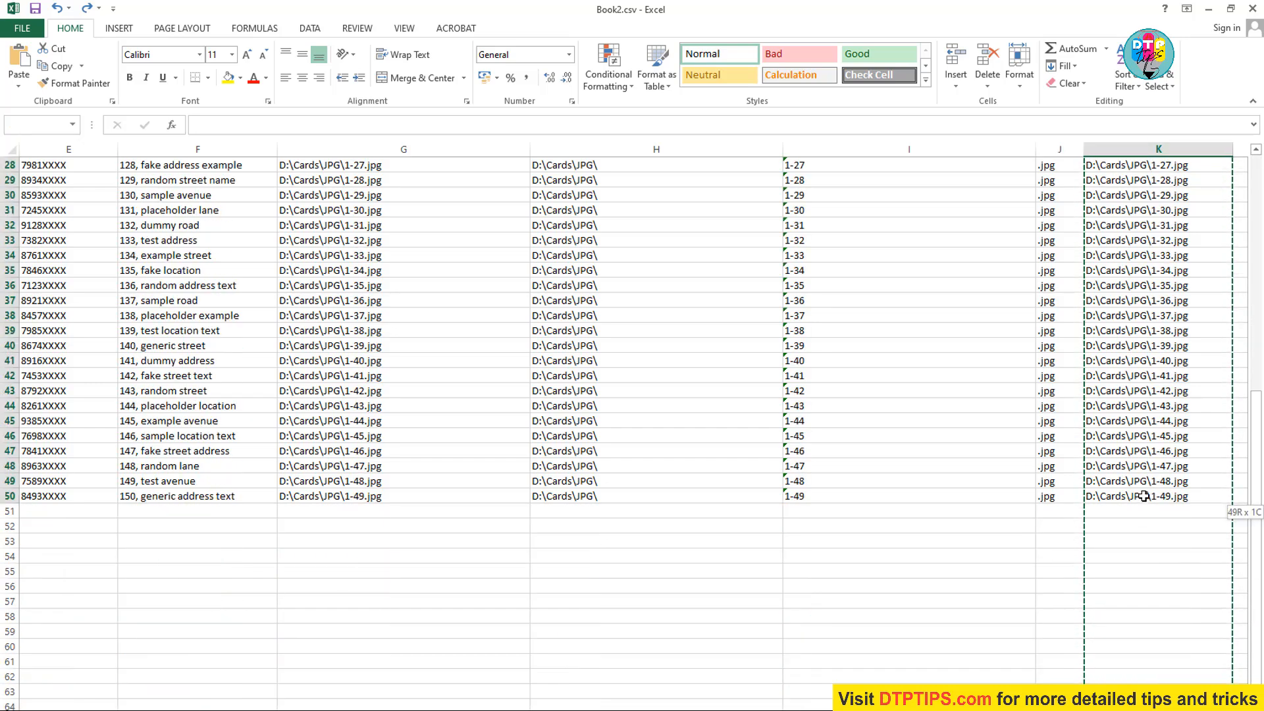
scroll(652, 313, "up", 9)
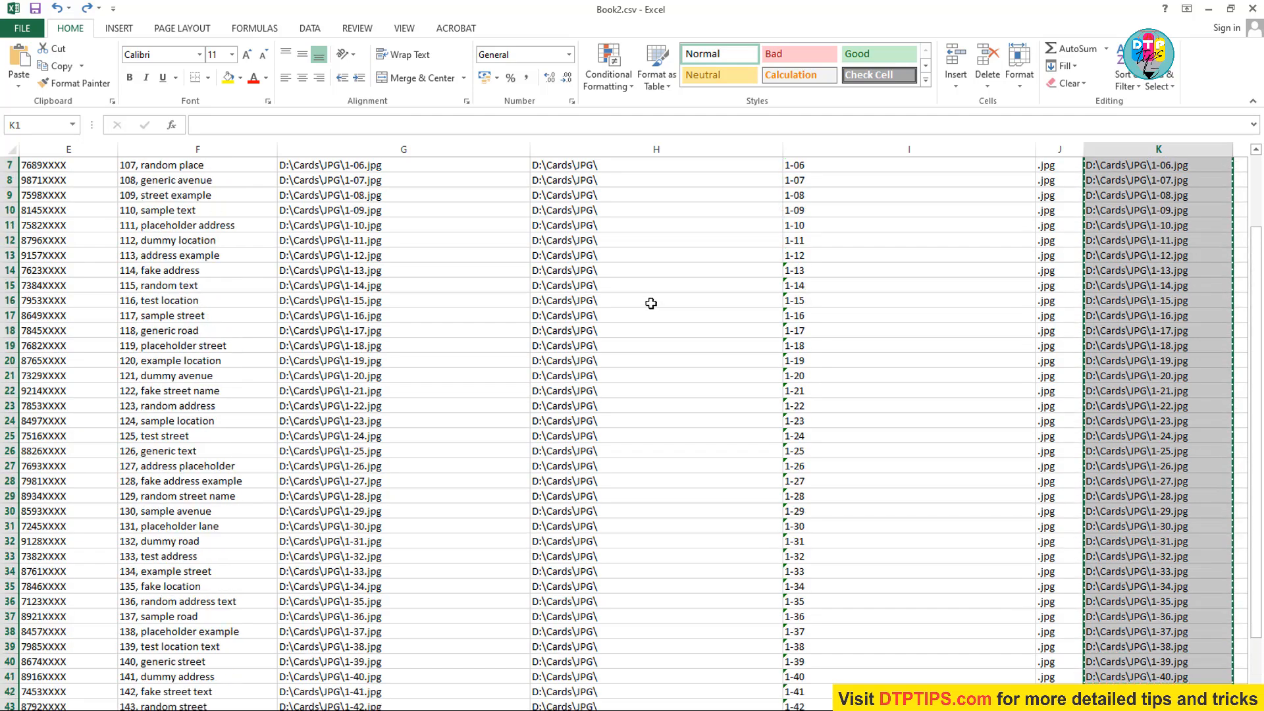
- Paste the copied cells over H1 to H50 with Paste Special set to Values
left_click(638, 176)
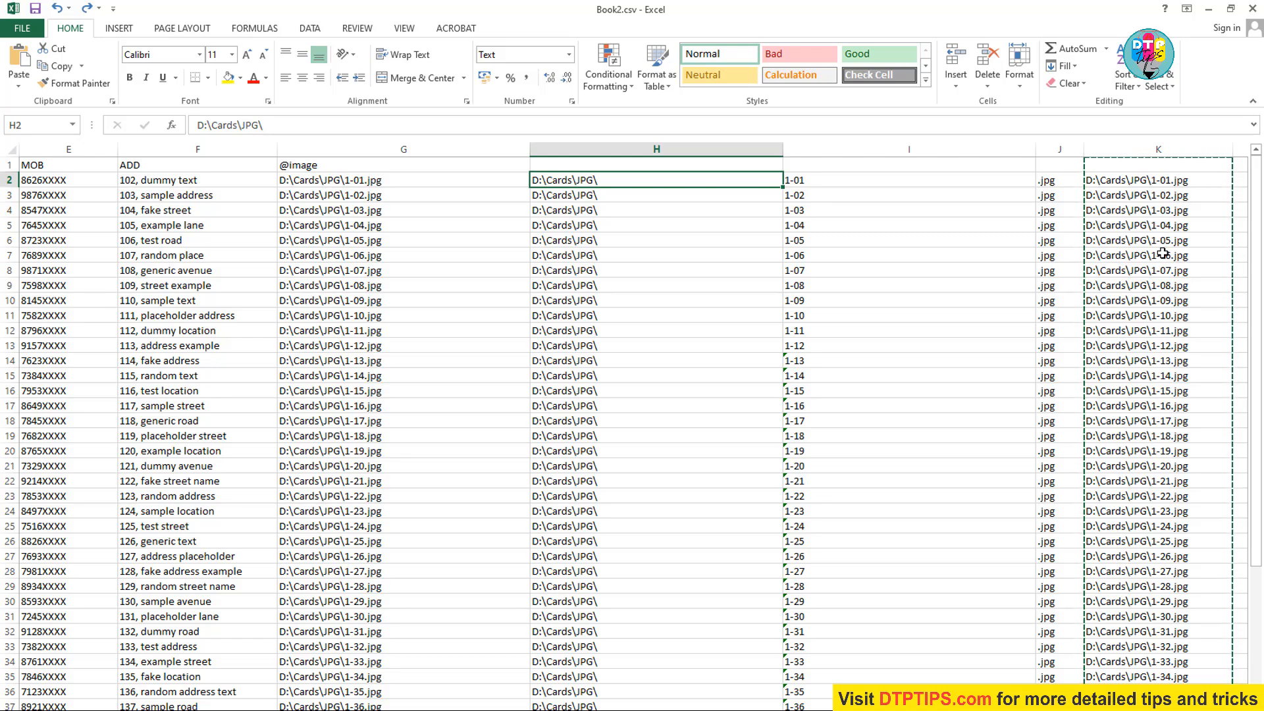
left_click(582, 163)
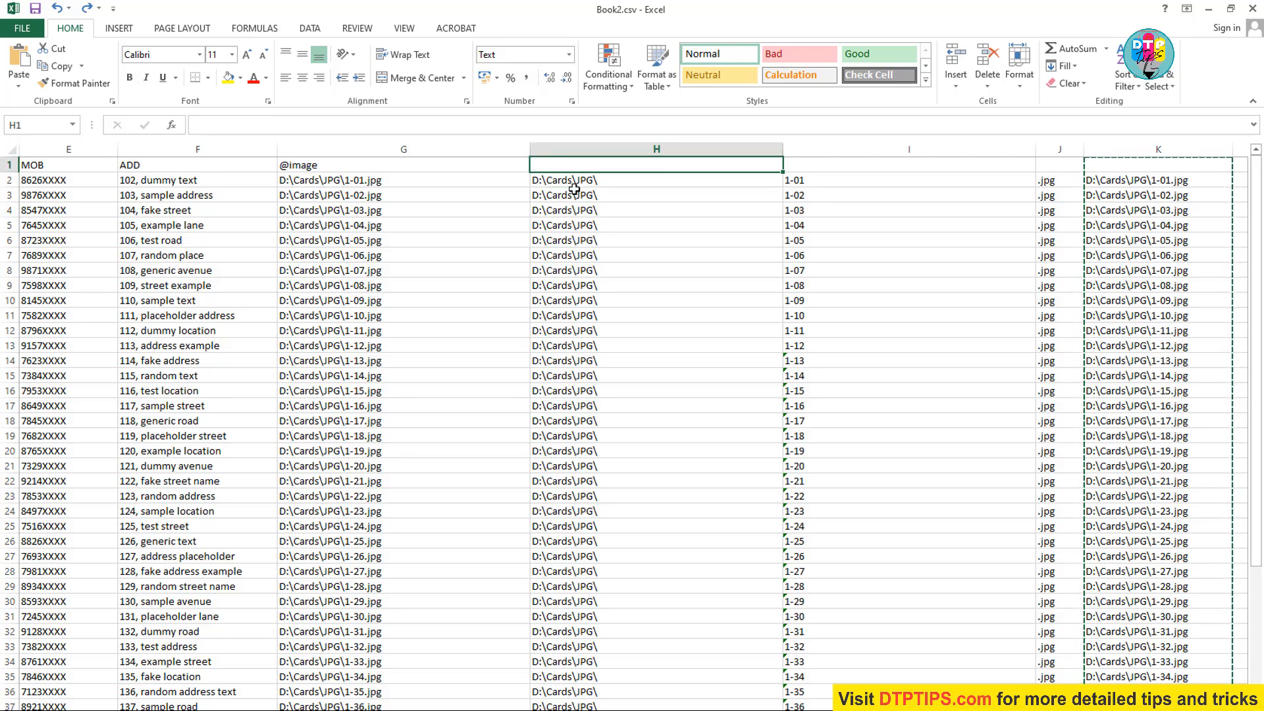
scroll(650, 405, "down", 6)
scroll(650, 405, "down", 2)
left_click(590, 541, "shift")
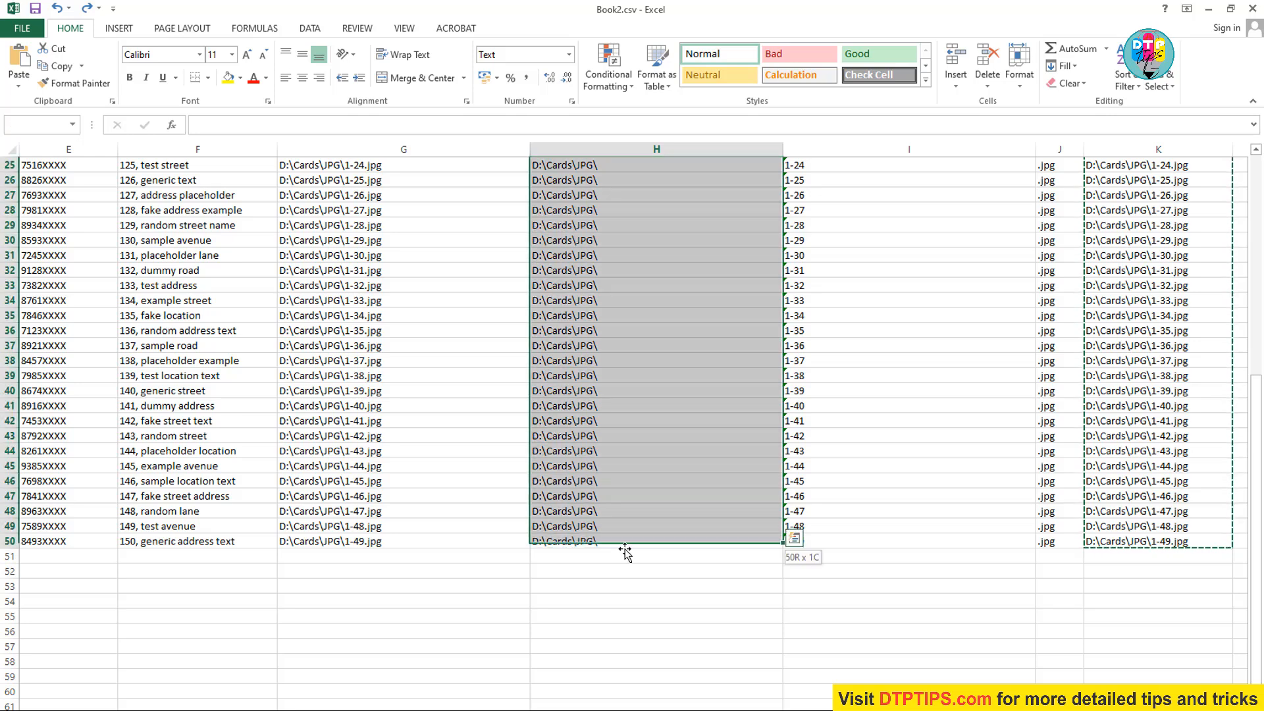
right_click(587, 248)
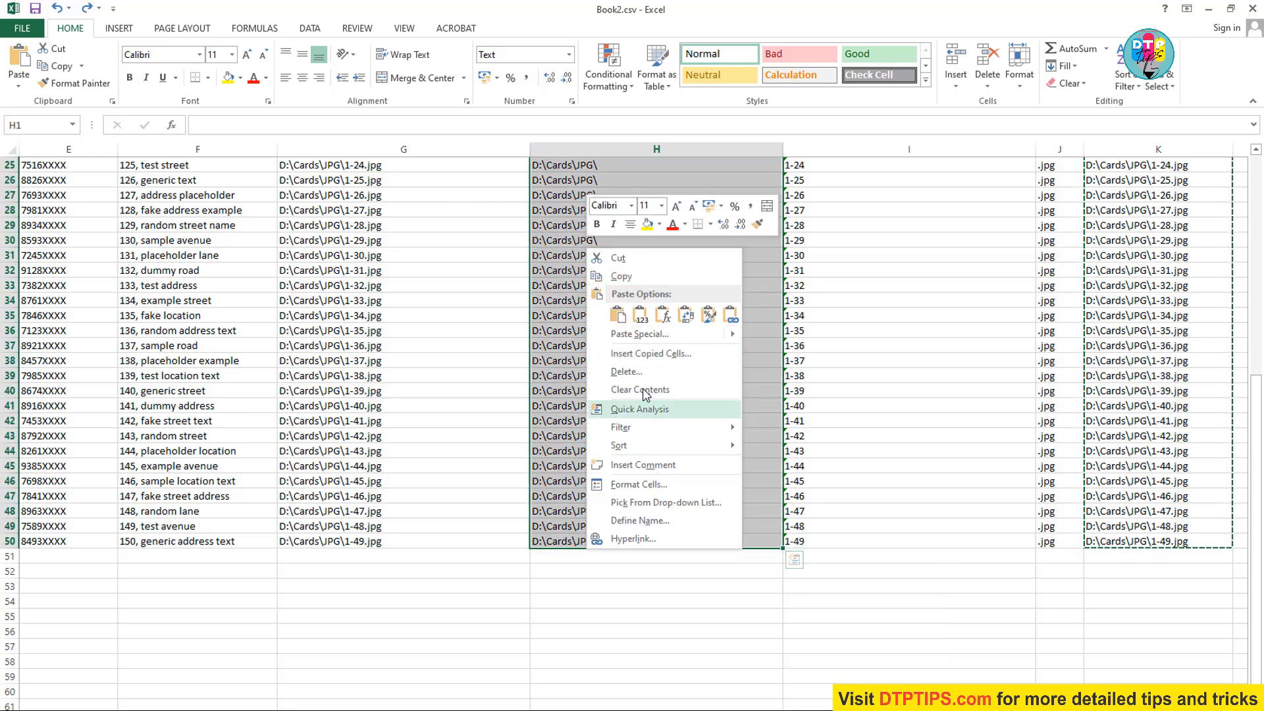
left_click(641, 334)
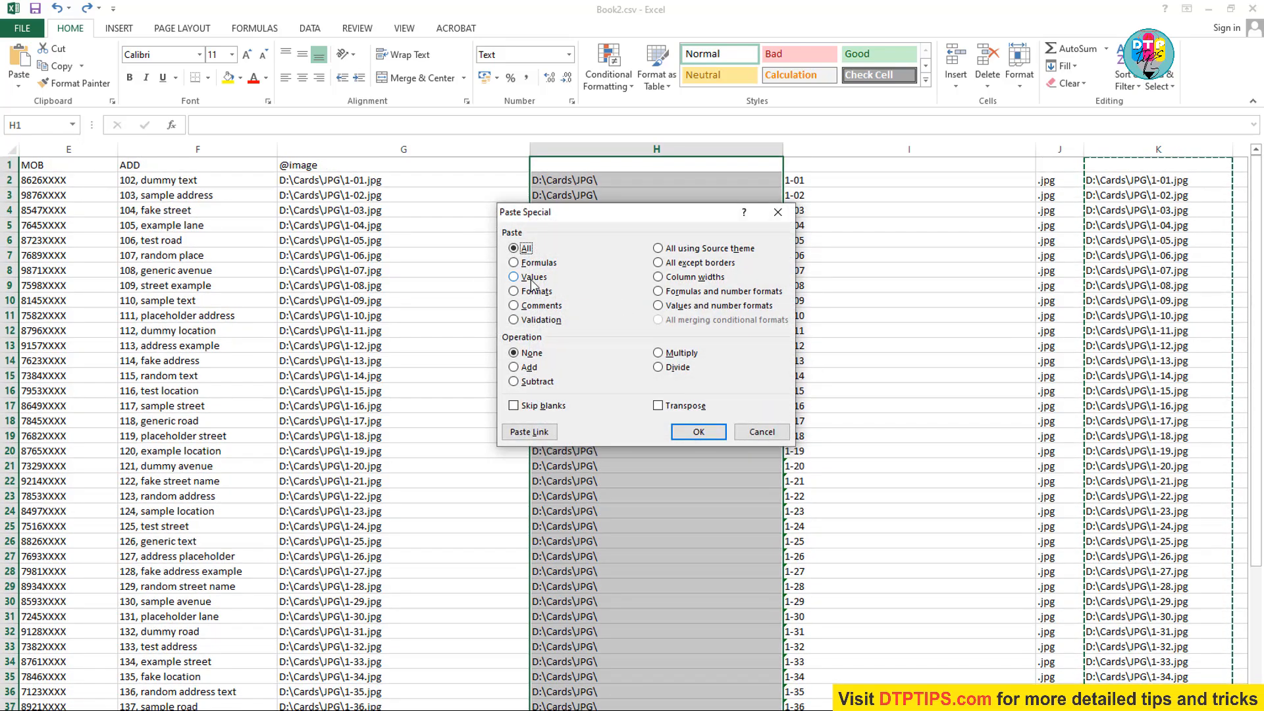
left_click(531, 278)
left_click(685, 426)
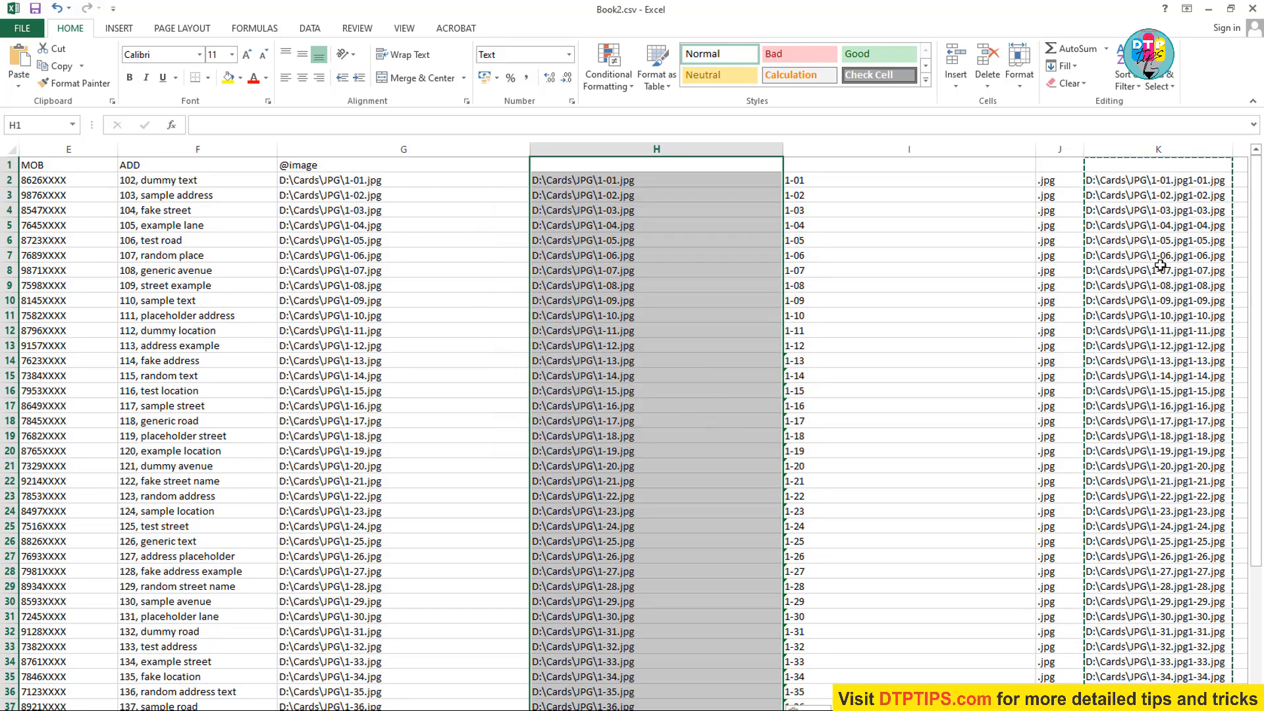
- Clear the contents of columns I to K and look over the pasted image paths in column H
left_click_drag(928, 149, 1163, 143)
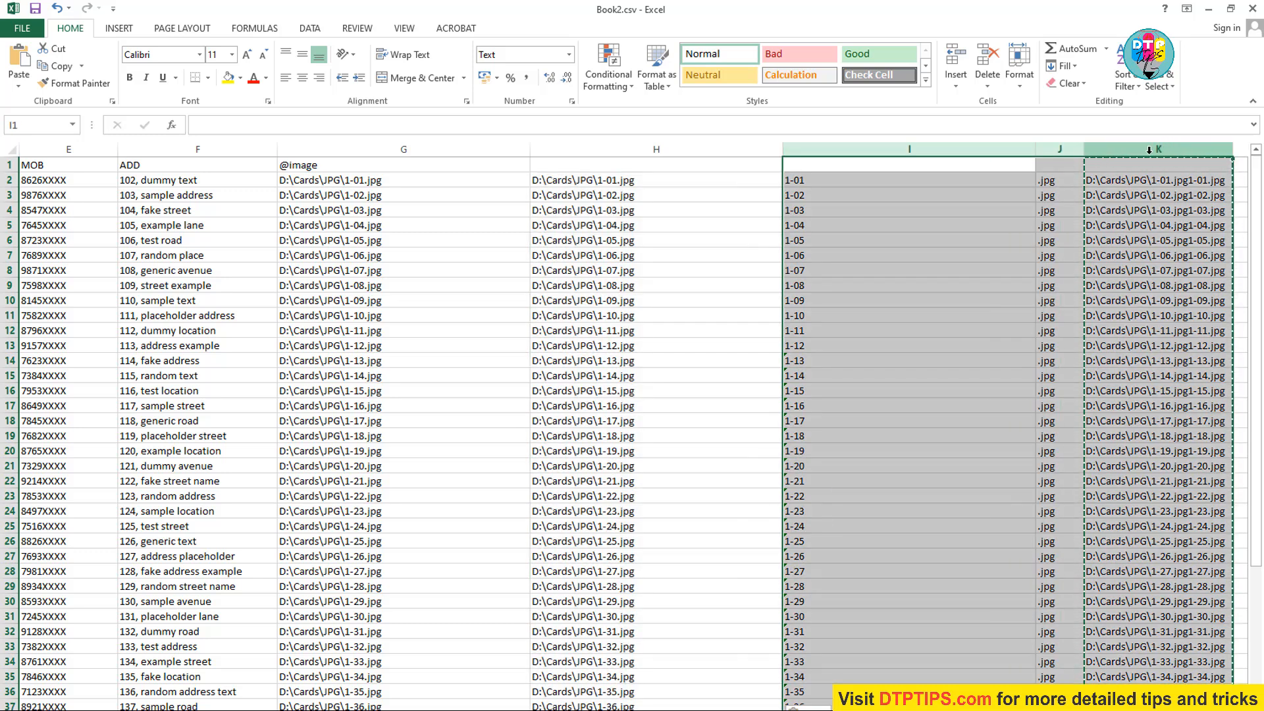
key("Delete")
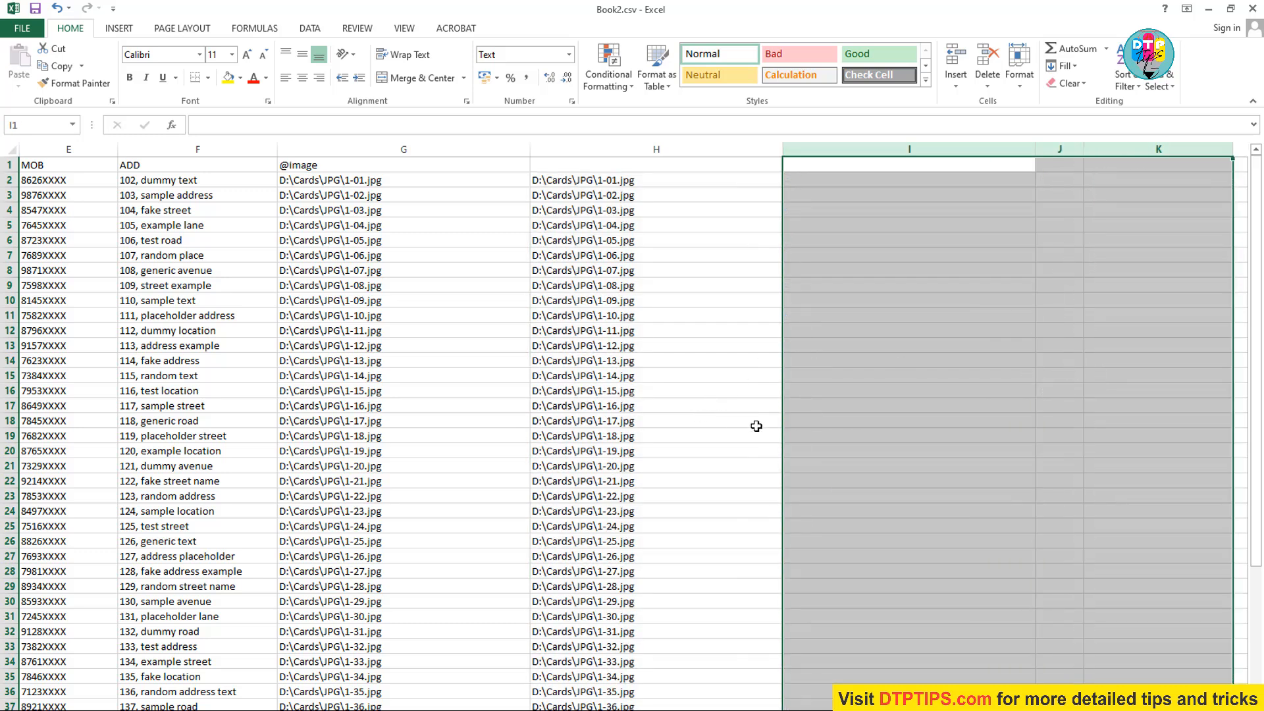
scroll(677, 450, "down", 7)
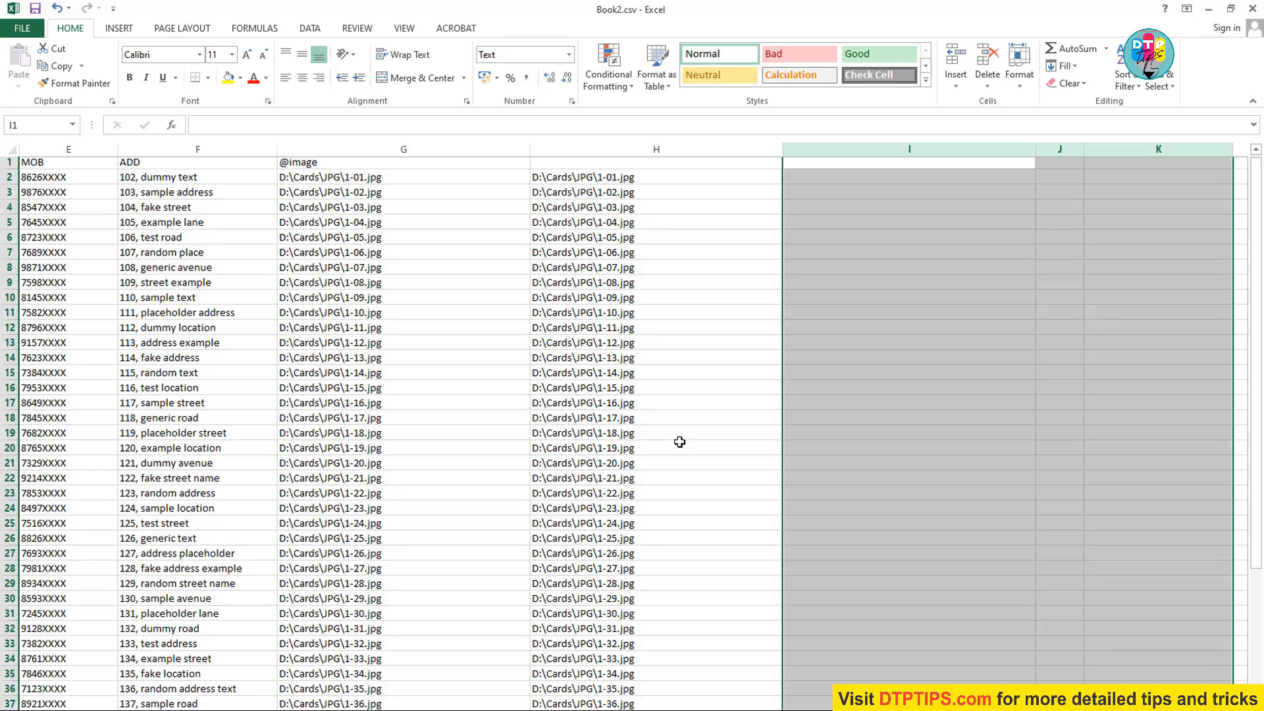
scroll(676, 450, "up", 1)
scroll(676, 451, "up", 6)
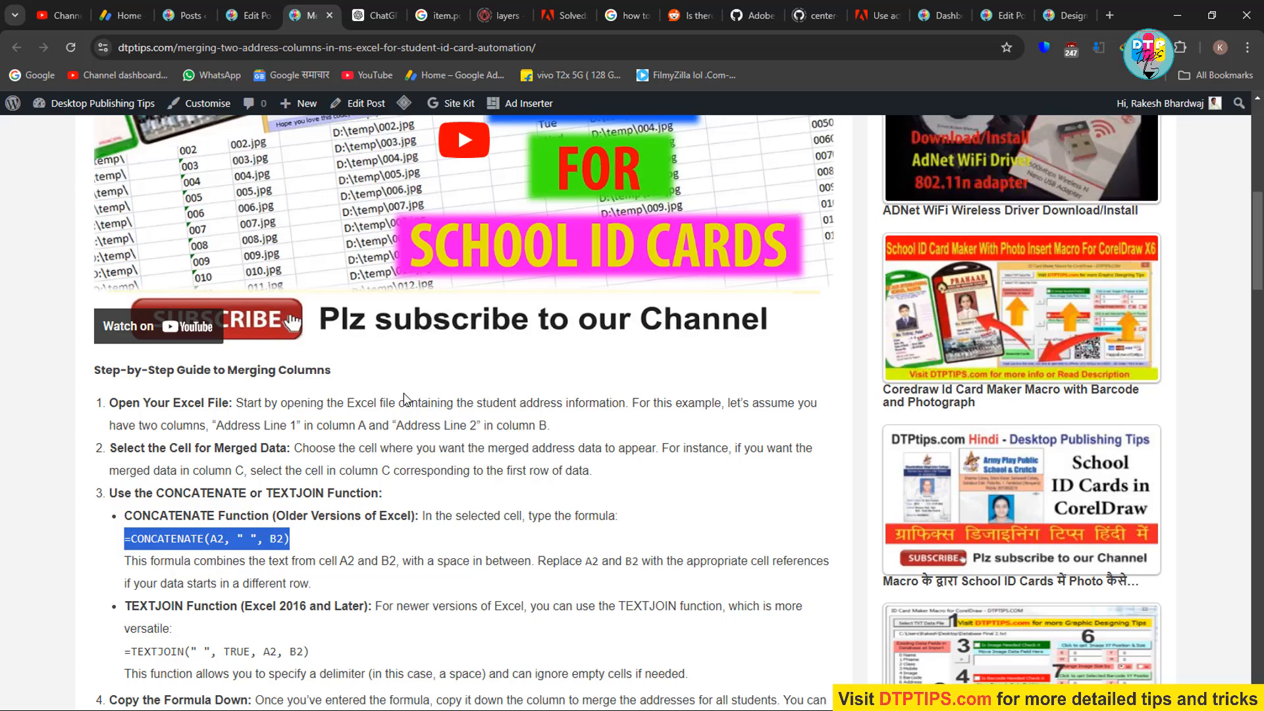
- Switch to the browser and review the article on merging Excel columns, including its video and the CONCATENATE instructions
scroll(408, 399, "up", 5)
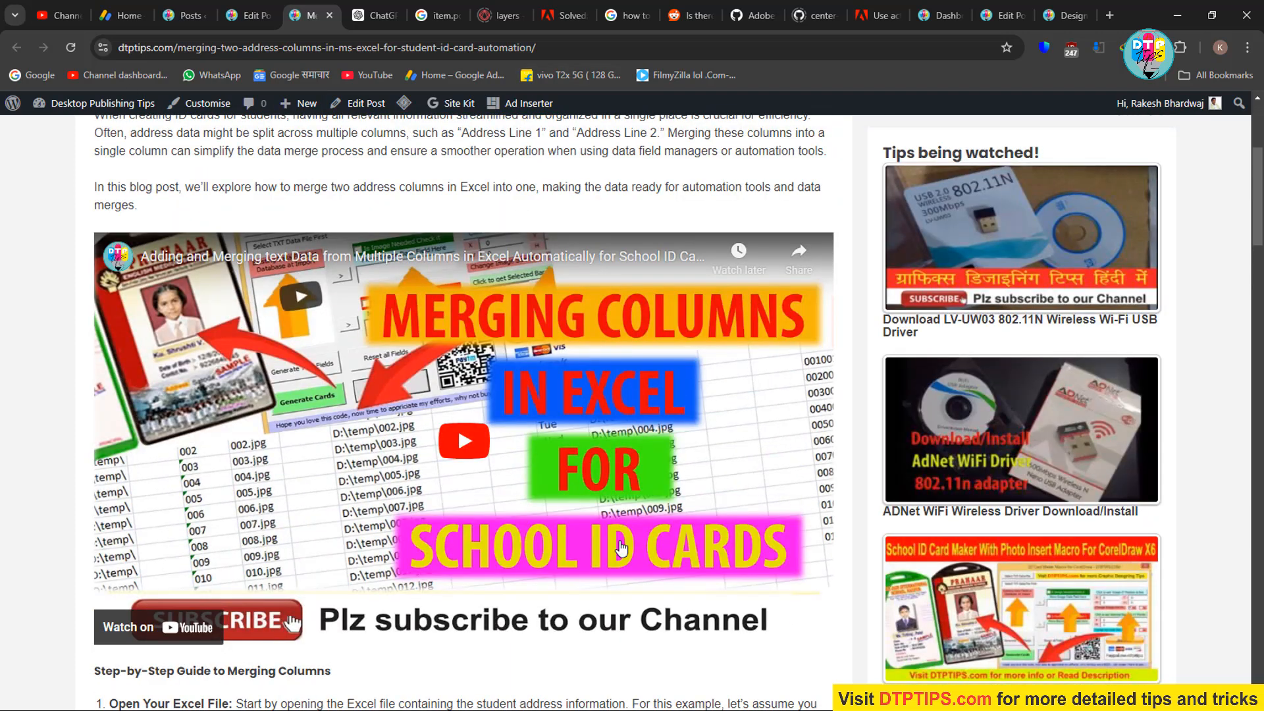
scroll(622, 548, "down", 5)
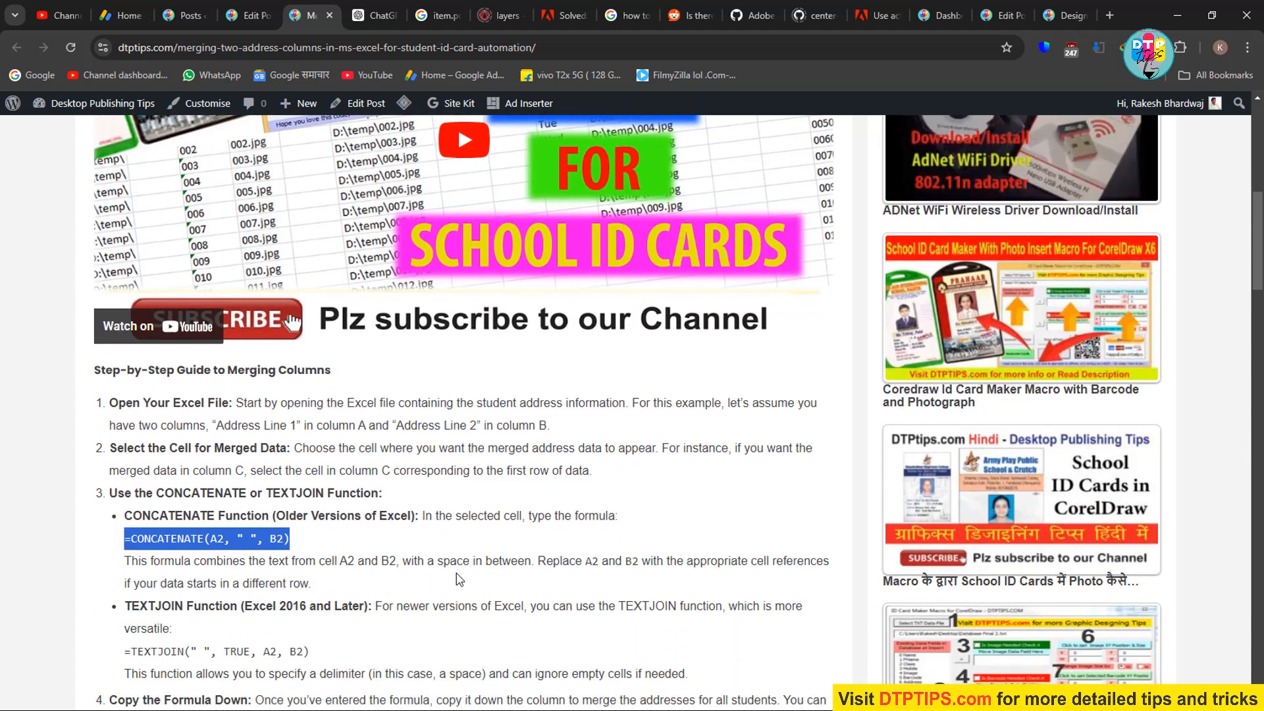
left_click(486, 568)
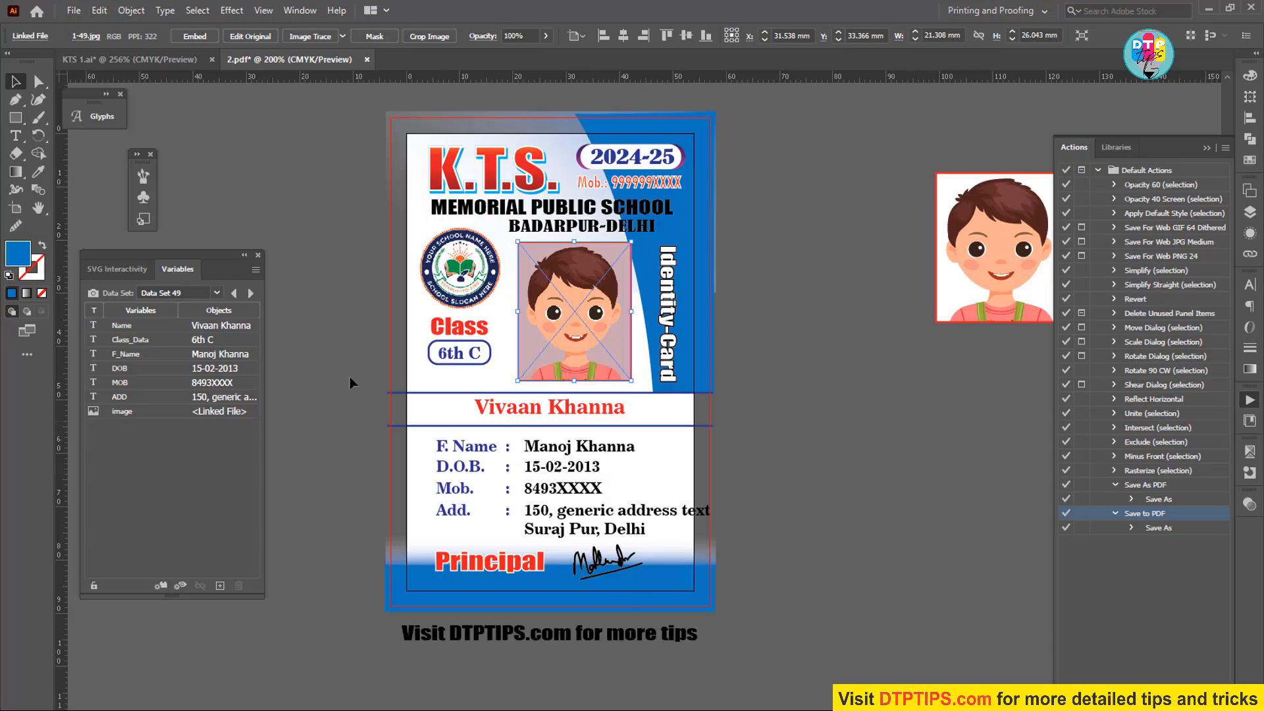